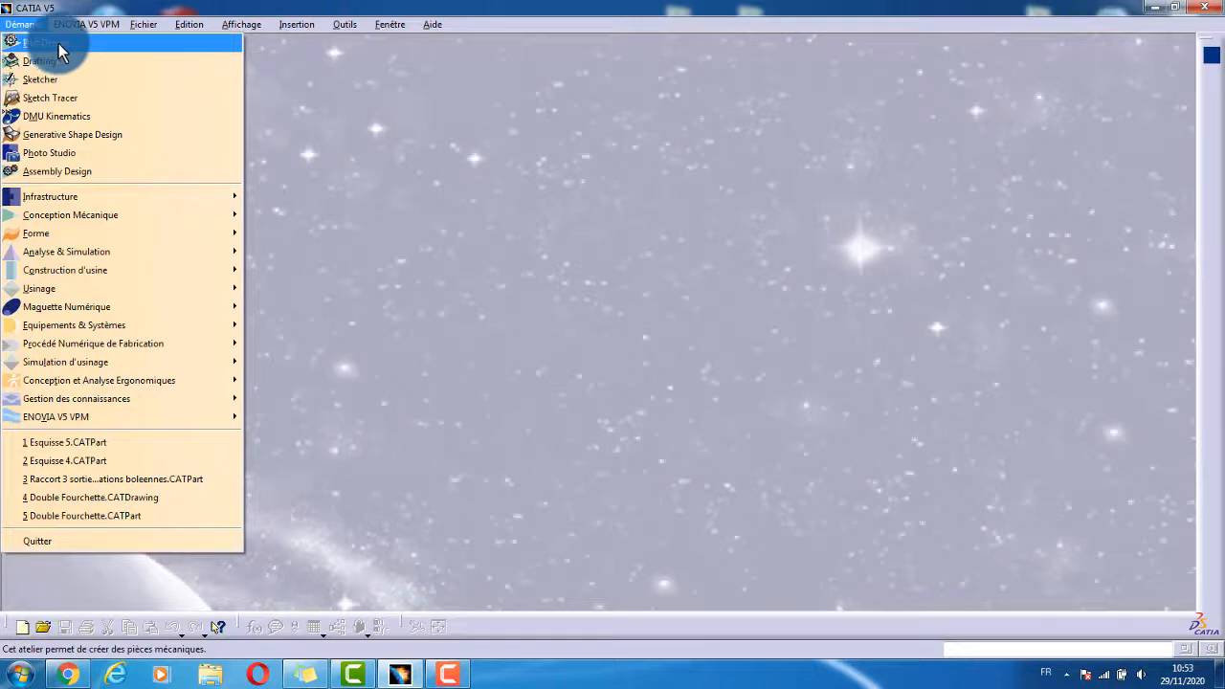
# Create a new Part Design part named TEST, keeping hybrid design and the geometrical set enabled.
pyautogui.moveTo(80, 219)
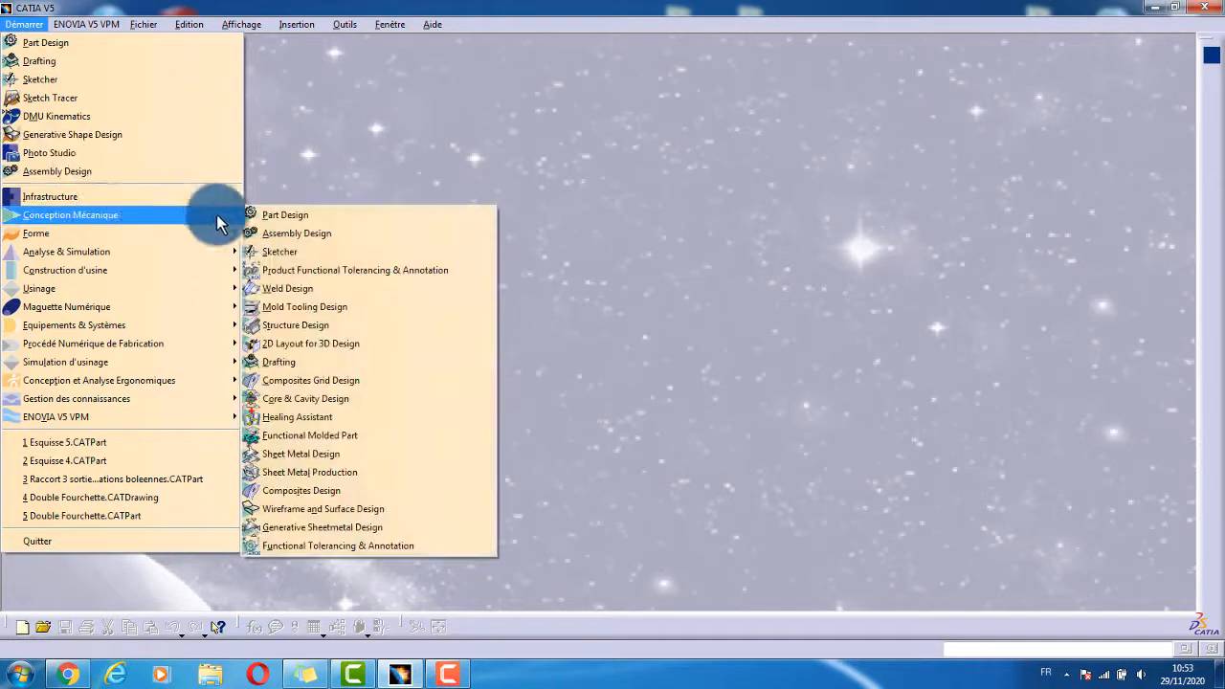
pyautogui.click(300, 217)
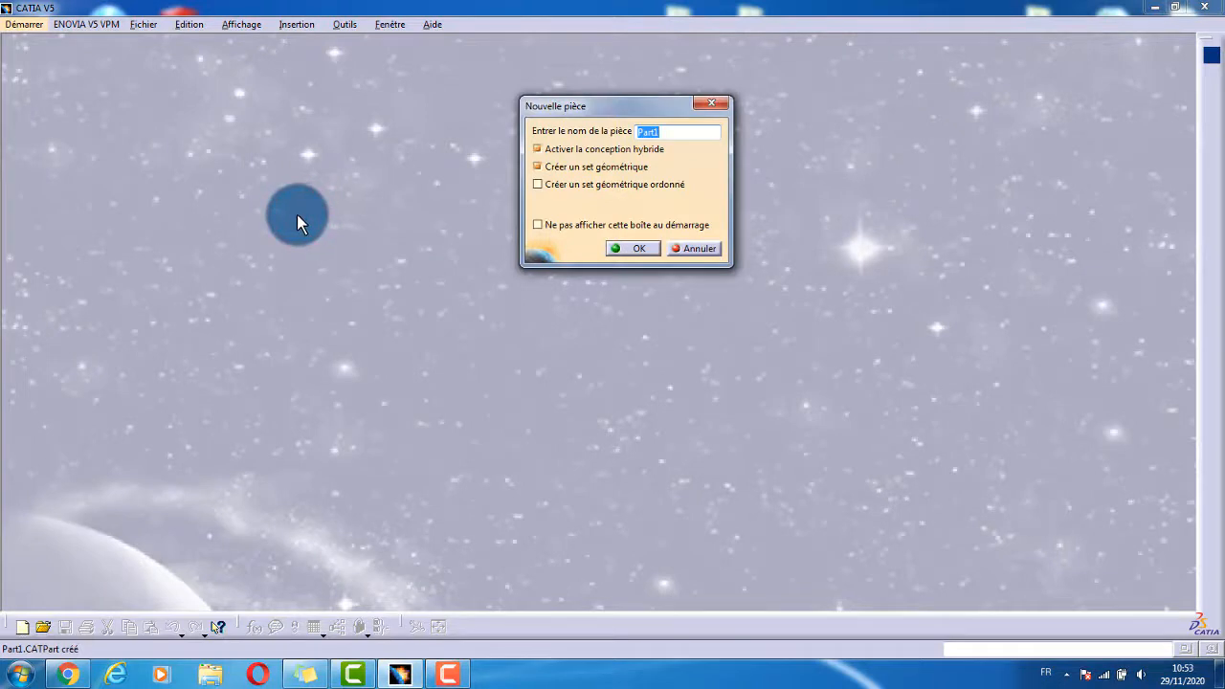
pyautogui.write('TEST')
pyautogui.press('Return')
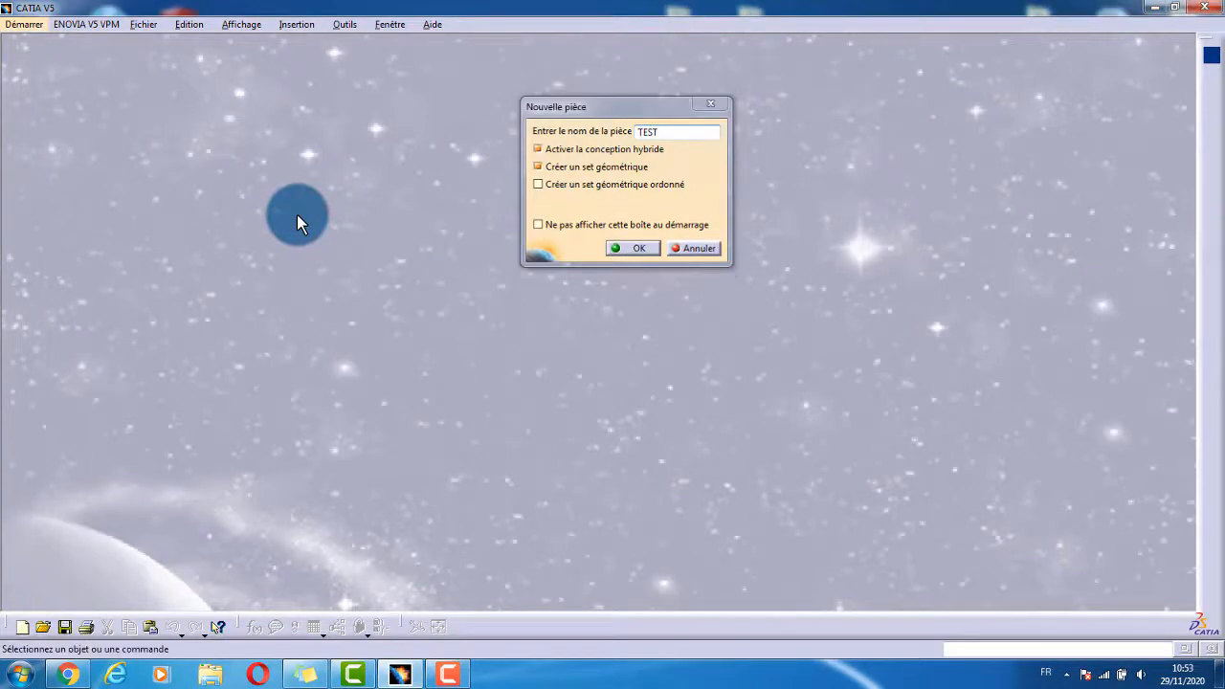
pyautogui.click(298, 218)
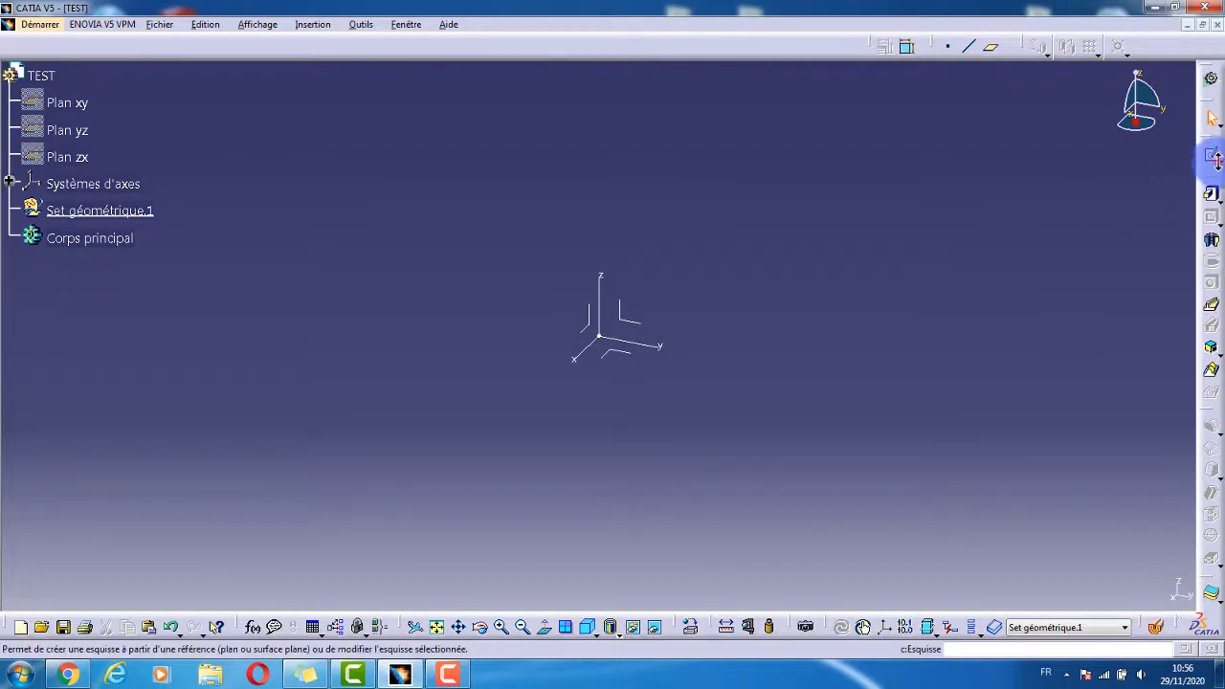
# Start a positioned sketch on the XY plane with its axes swapped and the V direction inverted.
pyautogui.click(1212, 174)
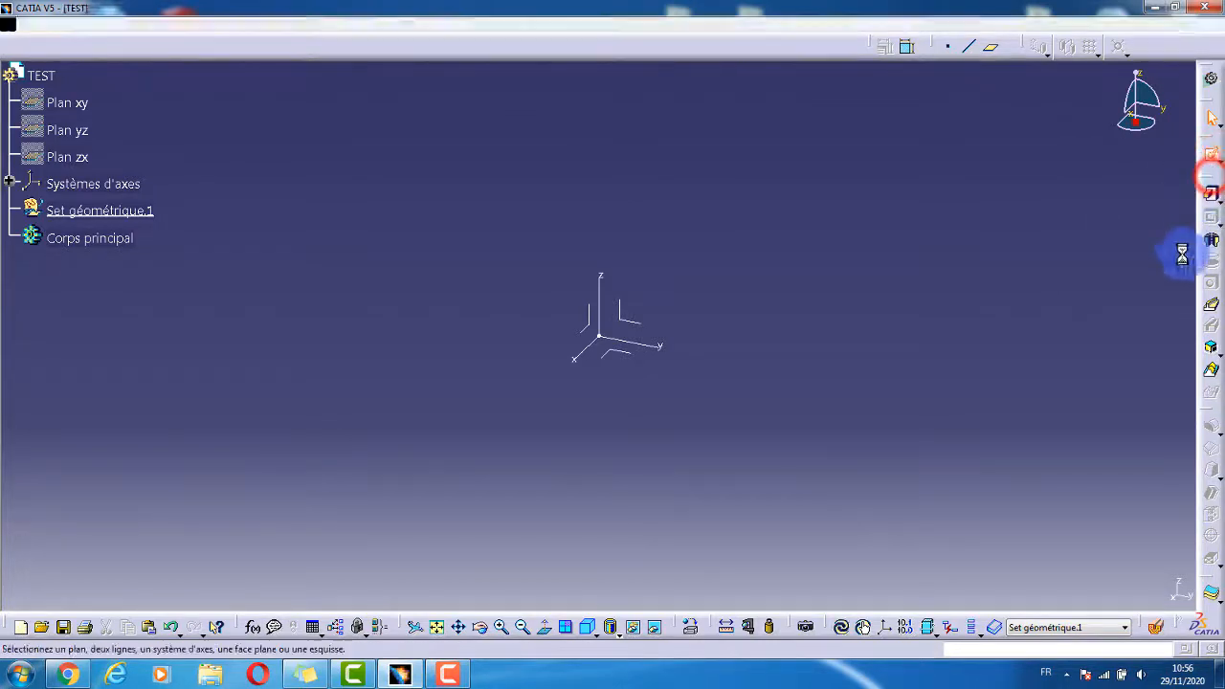
pyautogui.click(625, 355)
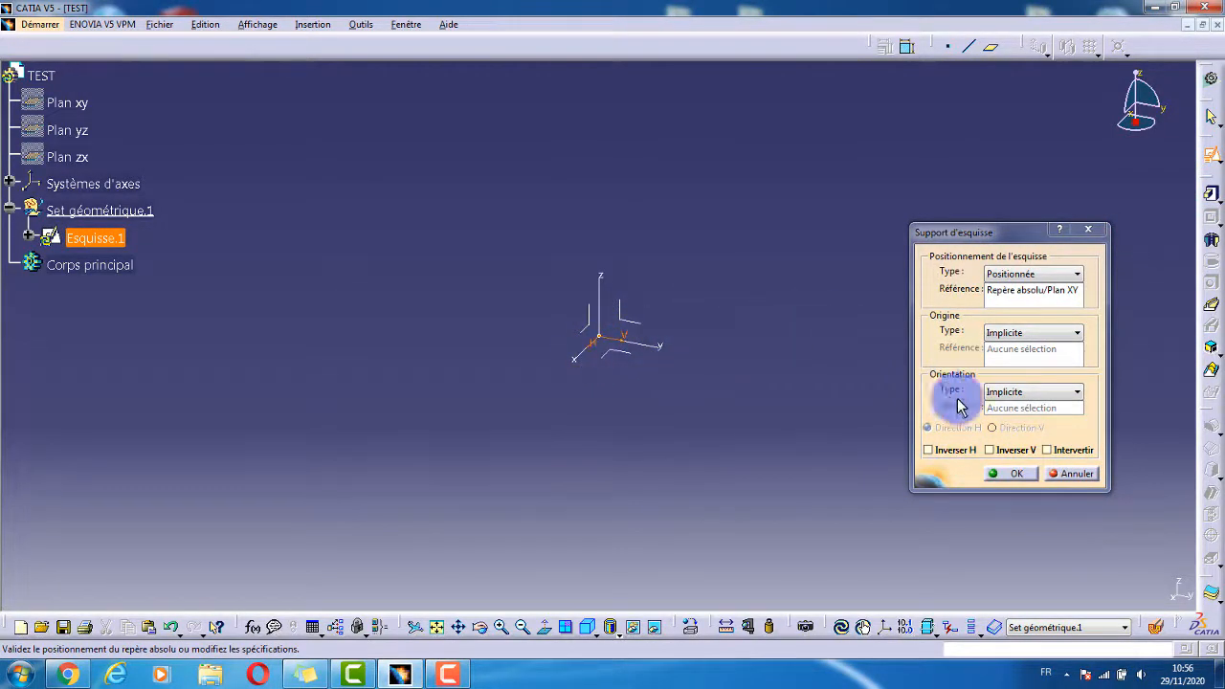
pyautogui.click(1048, 450)
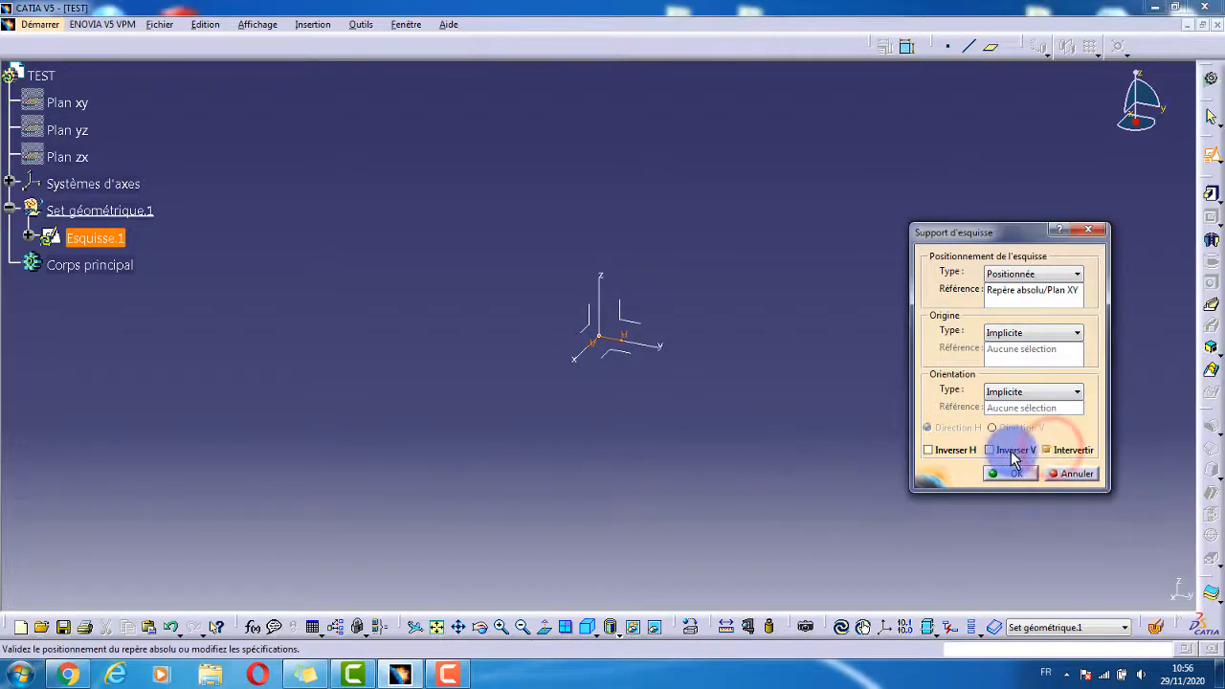
pyautogui.click(996, 449)
pyautogui.click(1012, 473)
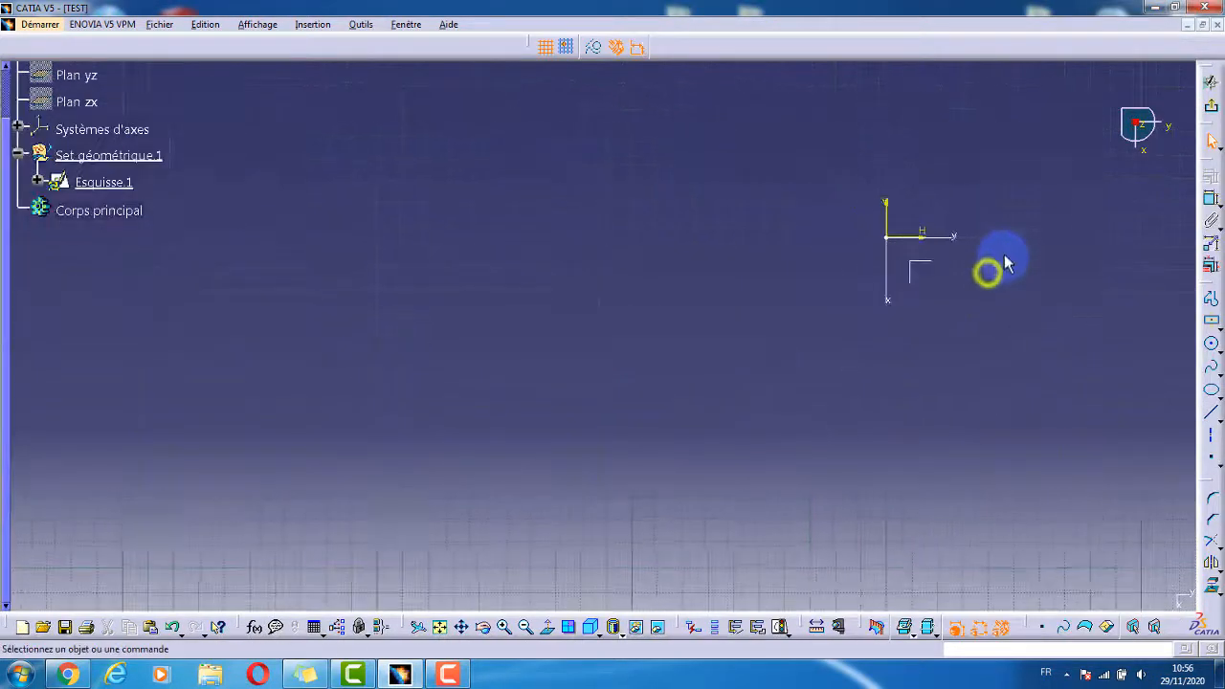
# Hide the sketch's horizontal and vertical axes.
pyautogui.moveTo(1006, 256); pyautogui.dragTo(789, 320, button='middle')
pyautogui.moveTo(722, 227)
pyautogui.mouseDown()
pyautogui.moveTo(698, 301)
pyautogui.moveTo(631, 328)
pyautogui.mouseUp()
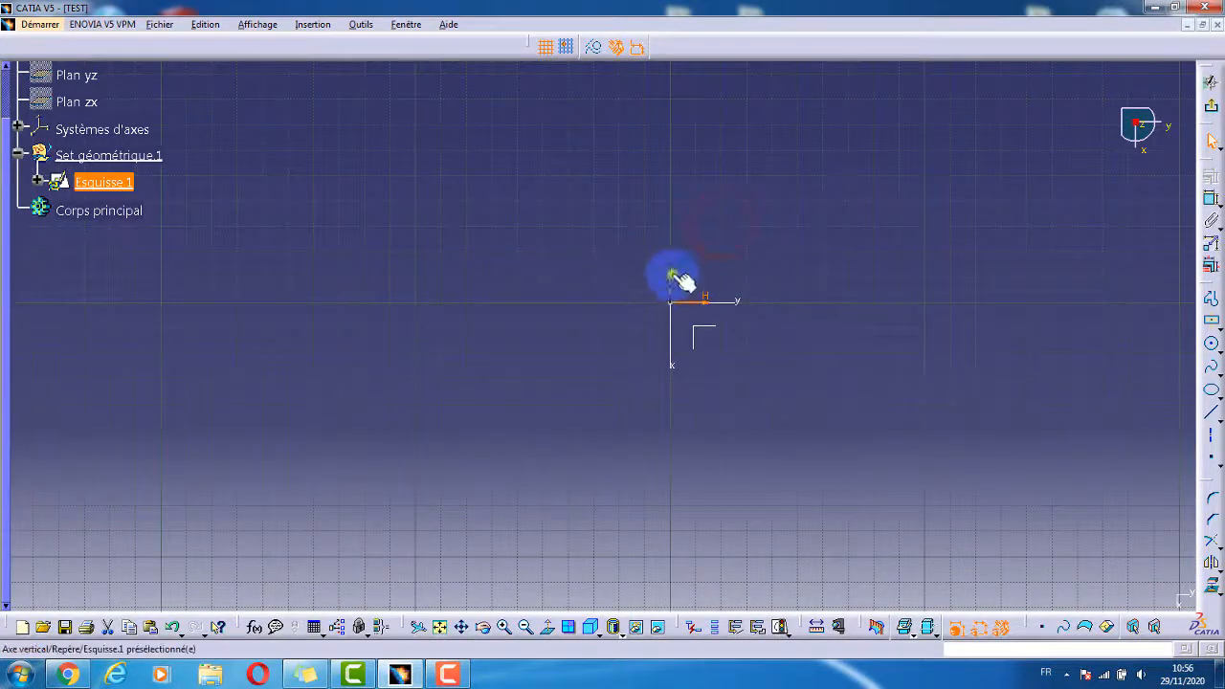
pyautogui.rightClick(672, 275)
pyautogui.click(702, 322)
pyautogui.moveTo(830, 390)
pyautogui.mouseDown(button='middle')
pyautogui.moveTo(788, 409)
pyautogui.moveTo(812, 413)
pyautogui.mouseUp(button='middle')
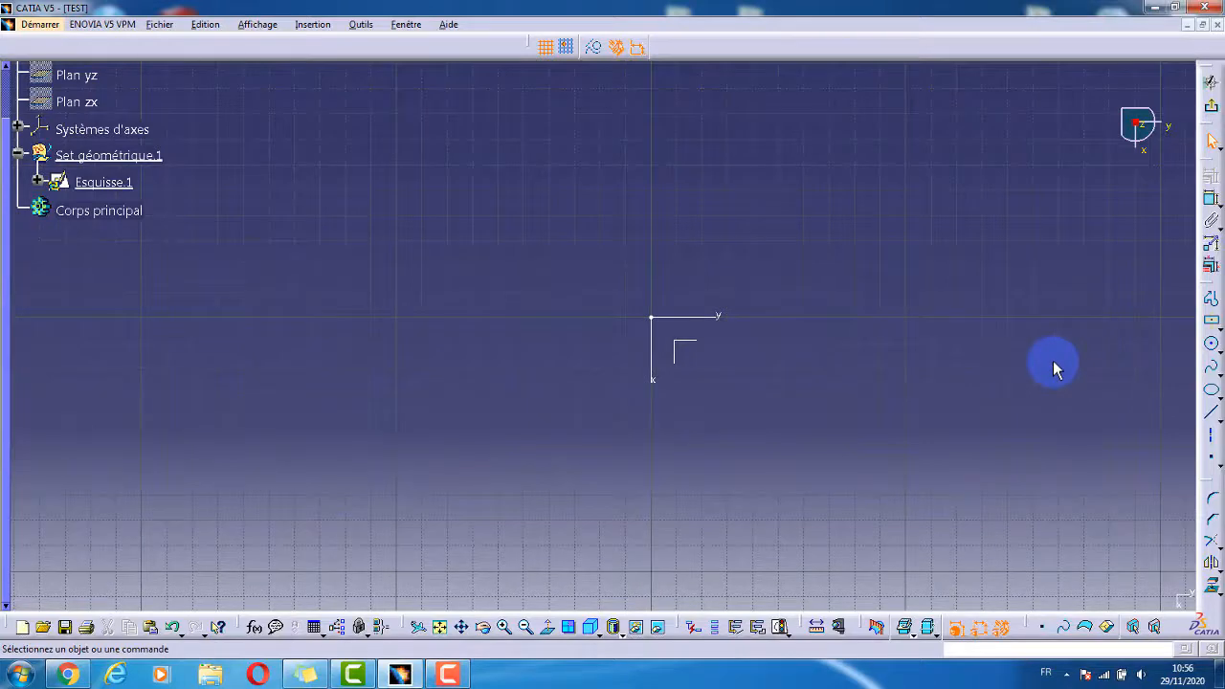
# Sketch a centered rectangle about the origin and exit the sketch.
pyautogui.click(1212, 323)
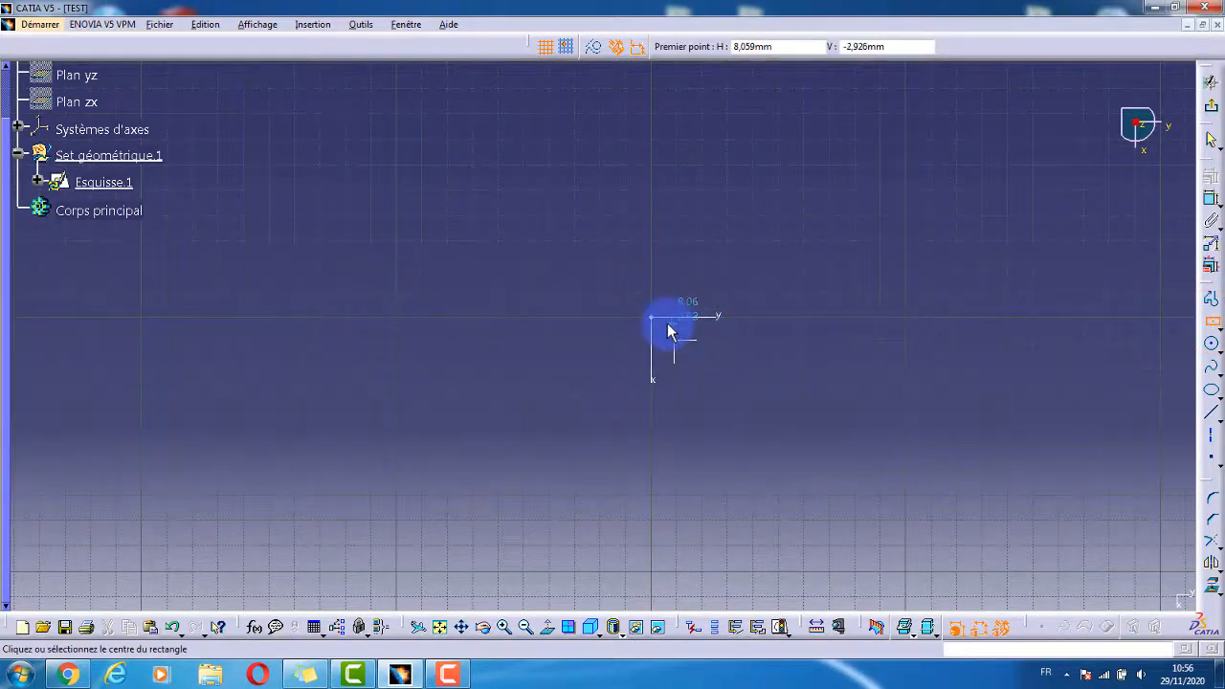
pyautogui.click(658, 319)
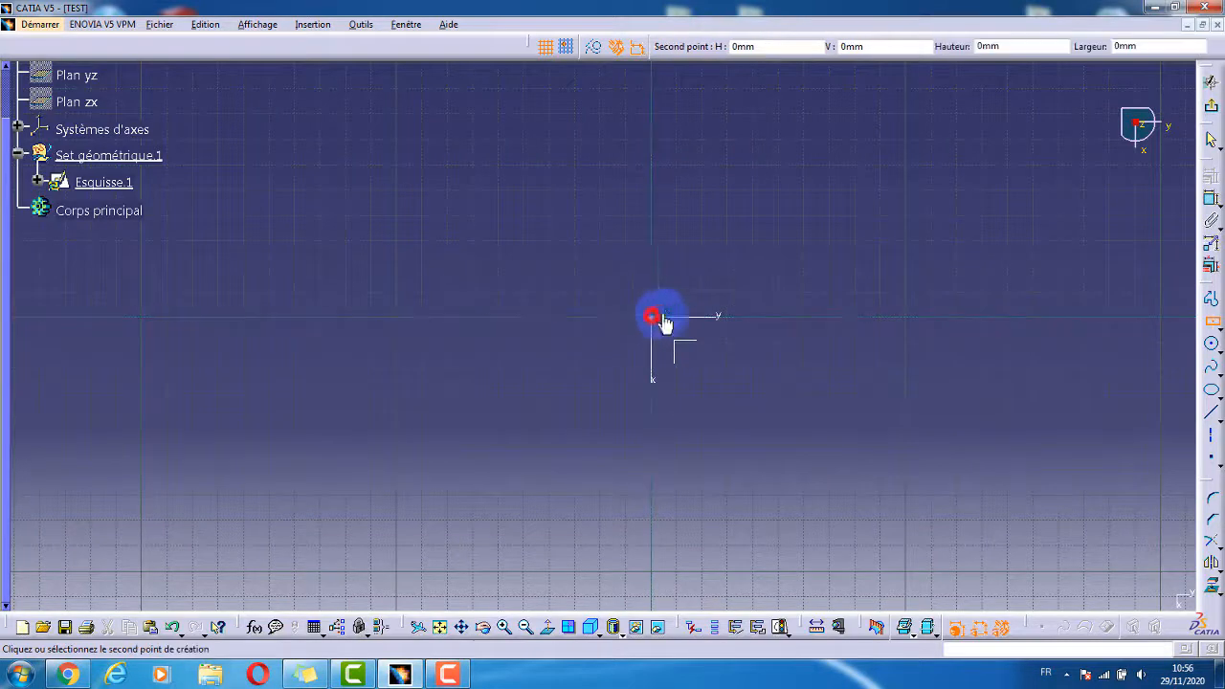
pyautogui.click(883, 146)
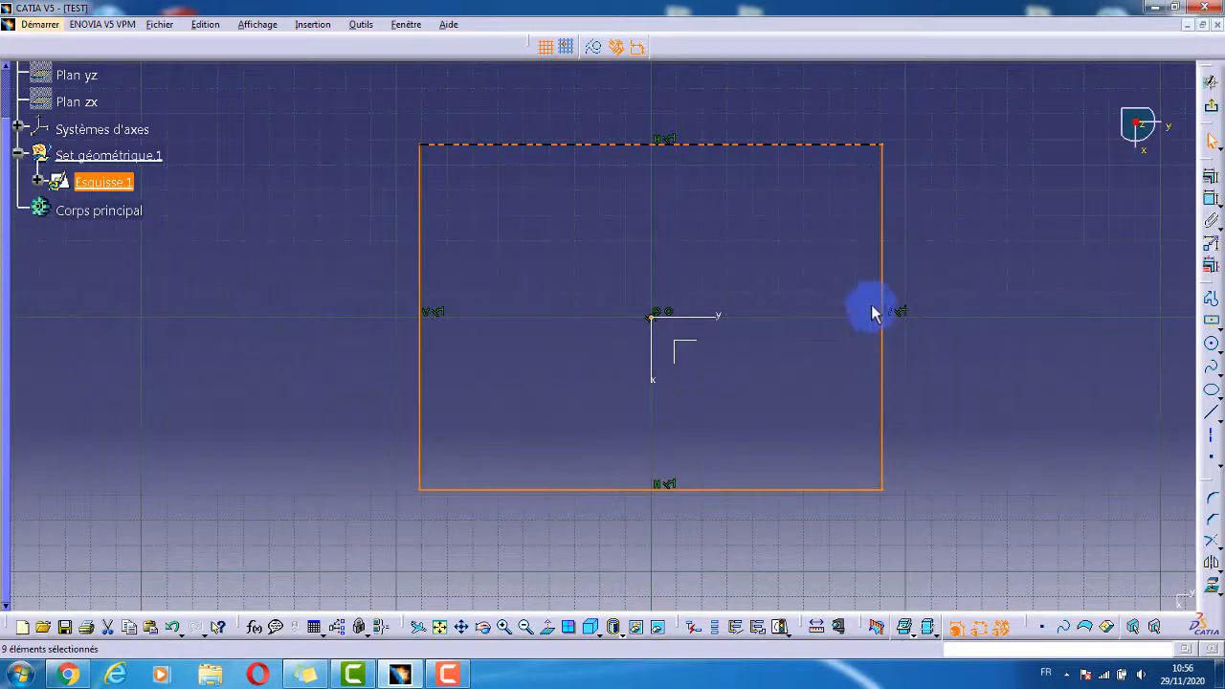
pyautogui.click(1211, 105)
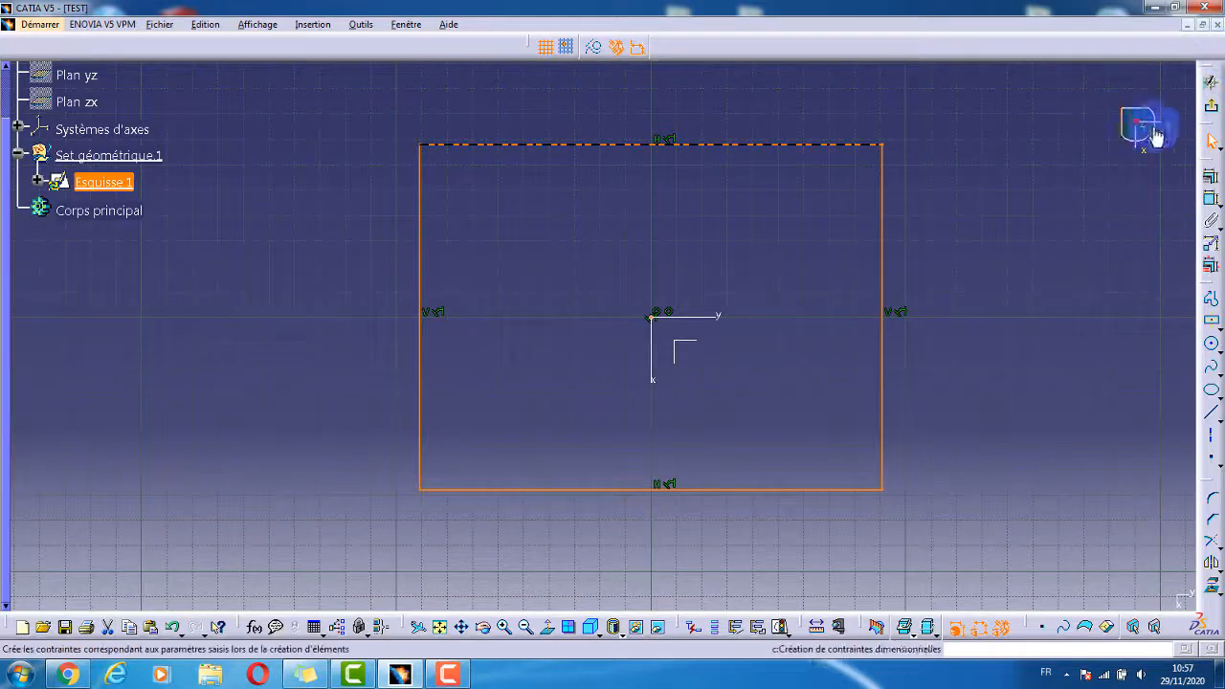
pyautogui.click(1211, 113)
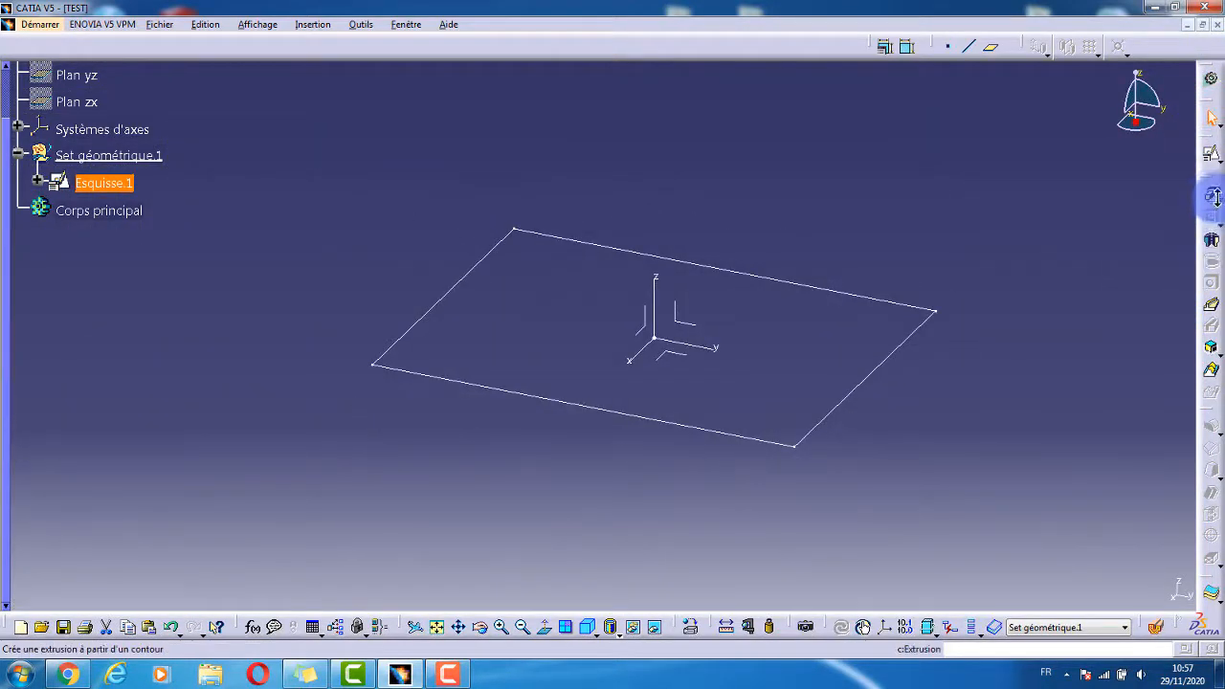
pyautogui.click(1211, 198)
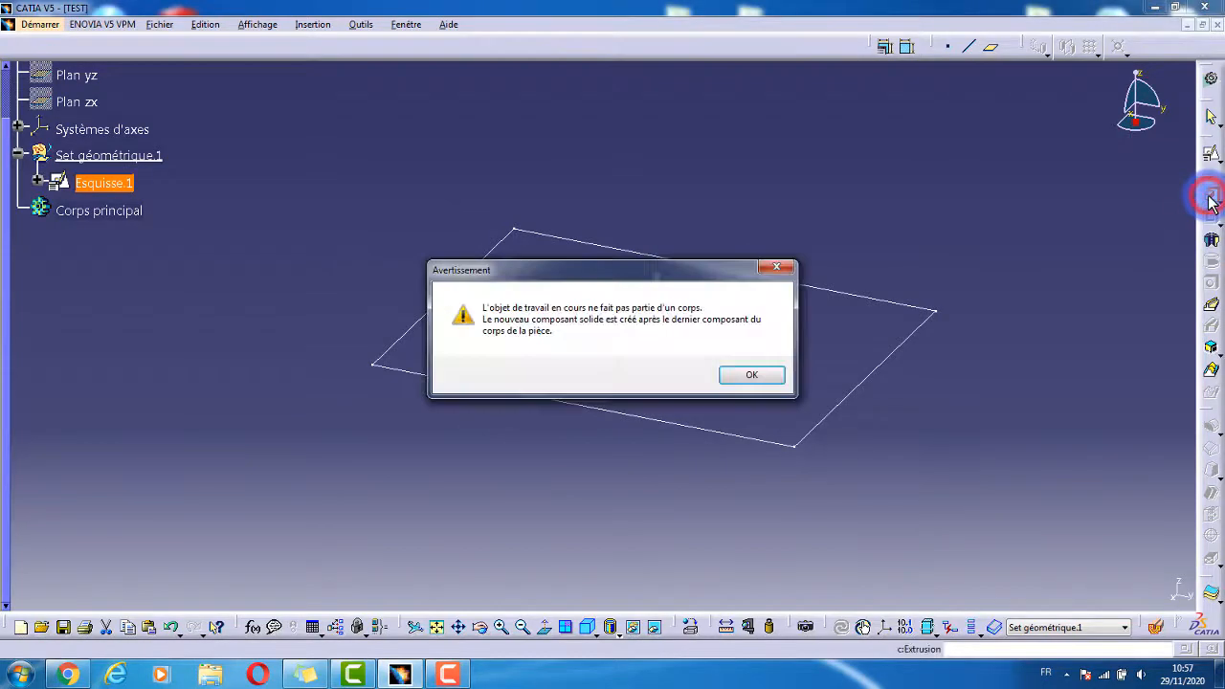
pyautogui.click(752, 375)
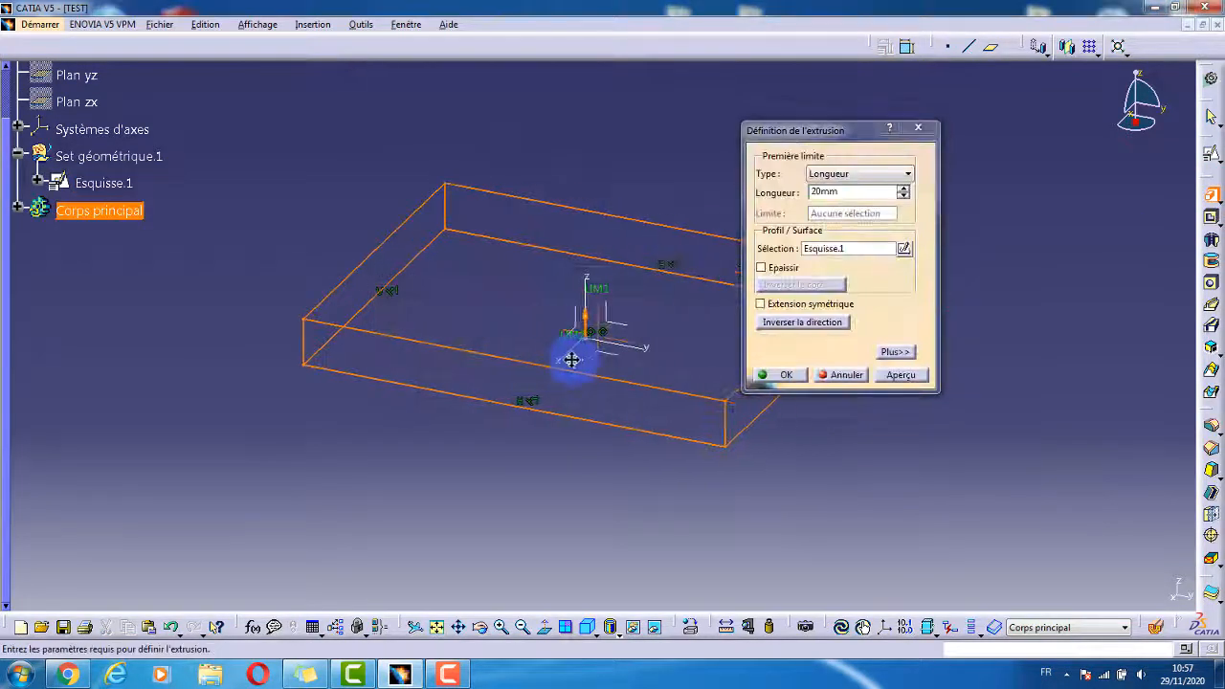
pyautogui.moveTo(568, 355); pyautogui.dragTo(537, 394, button='middle')
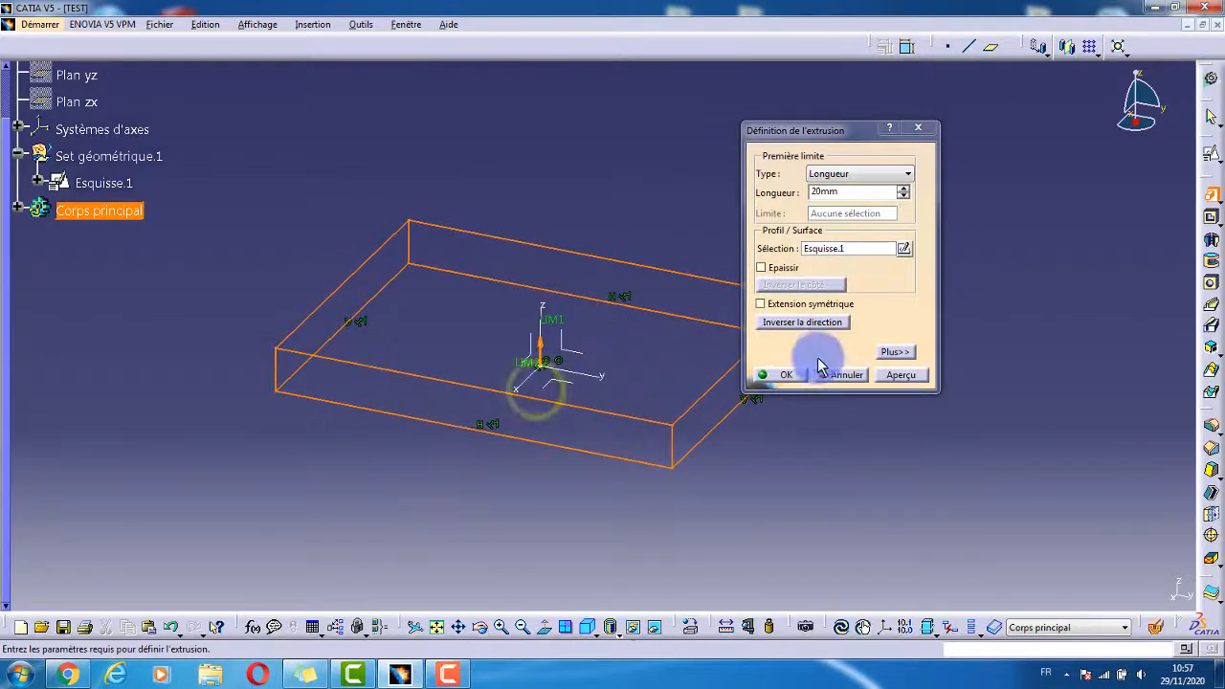
pyautogui.click(845, 378)
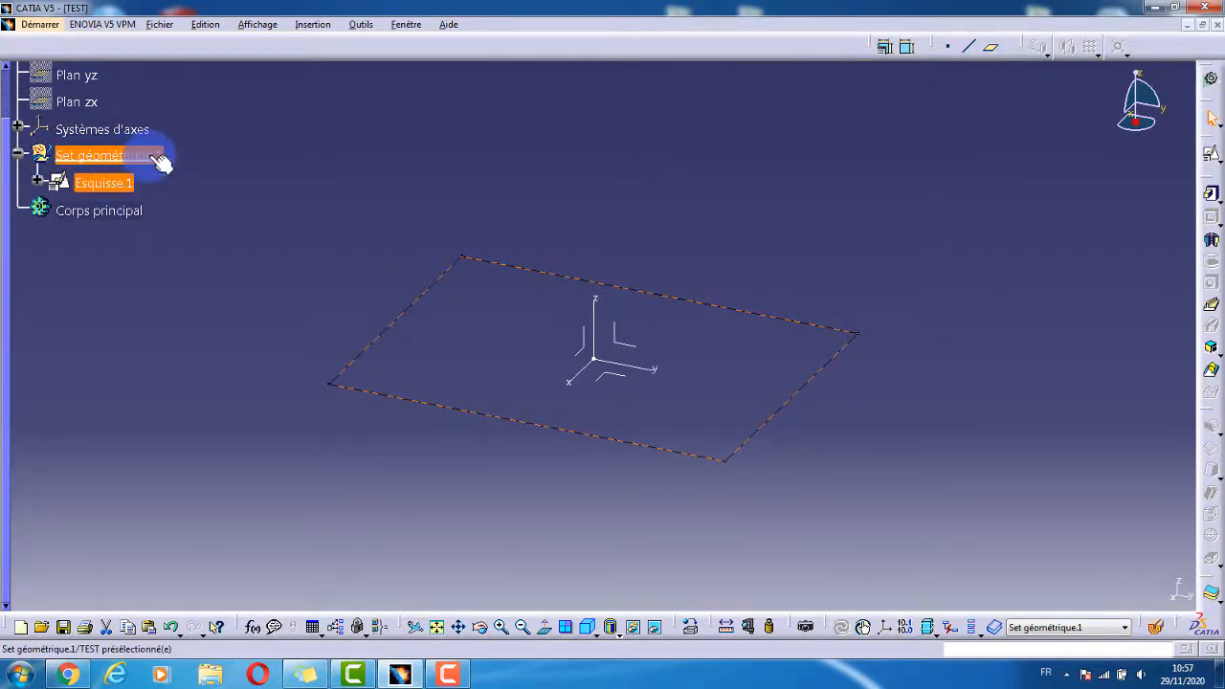
# Define an extrusion of the rectangle sketch with limit type Longueur and a length of 100 mm, and preview it.
pyautogui.click(1213, 198)
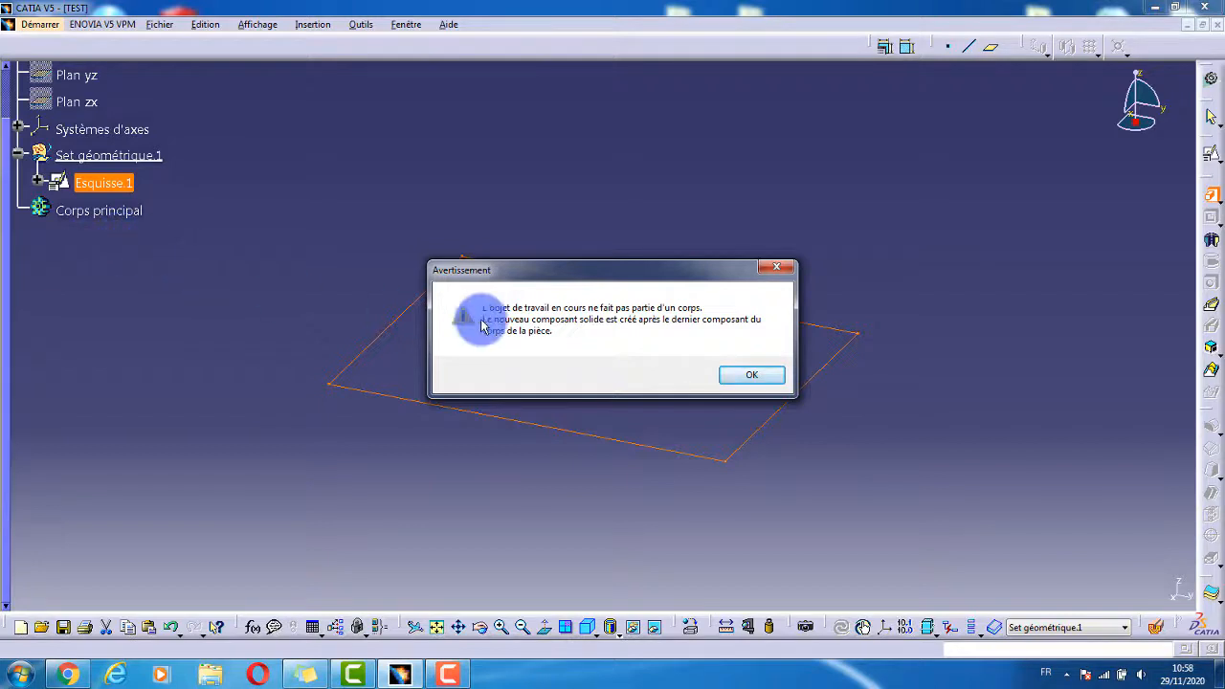
pyautogui.click(749, 374)
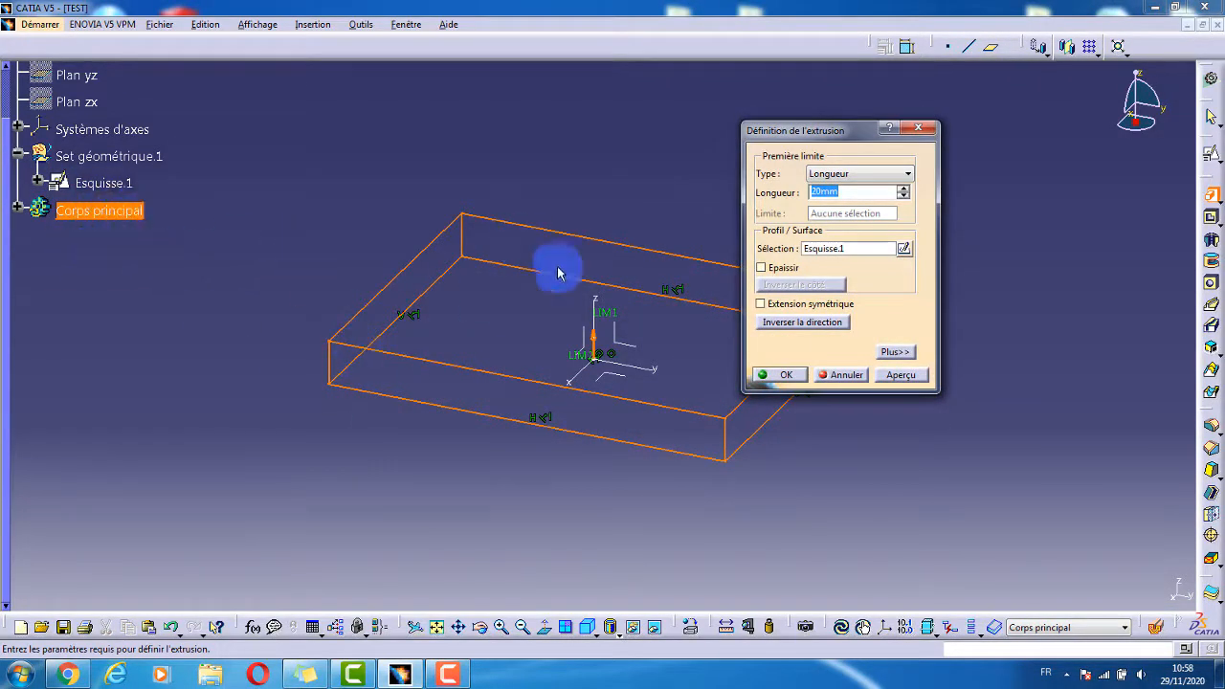
pyautogui.moveTo(852, 141); pyautogui.dragTo(933, 134)
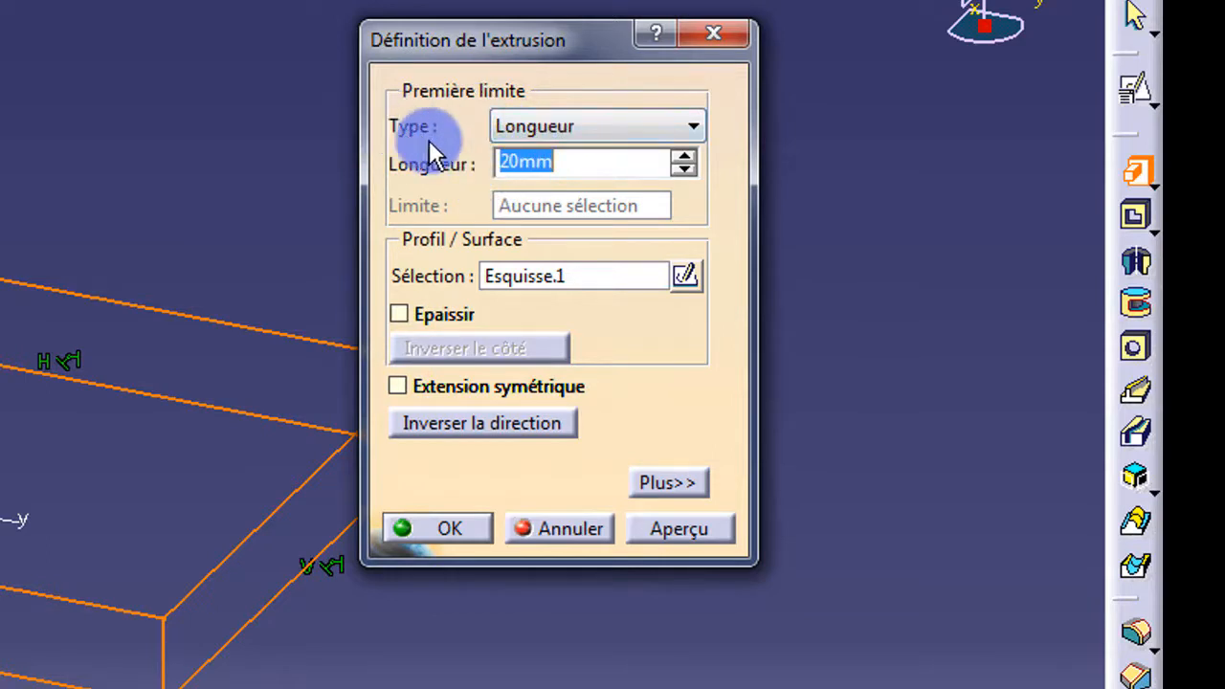
pyautogui.click(582, 121)
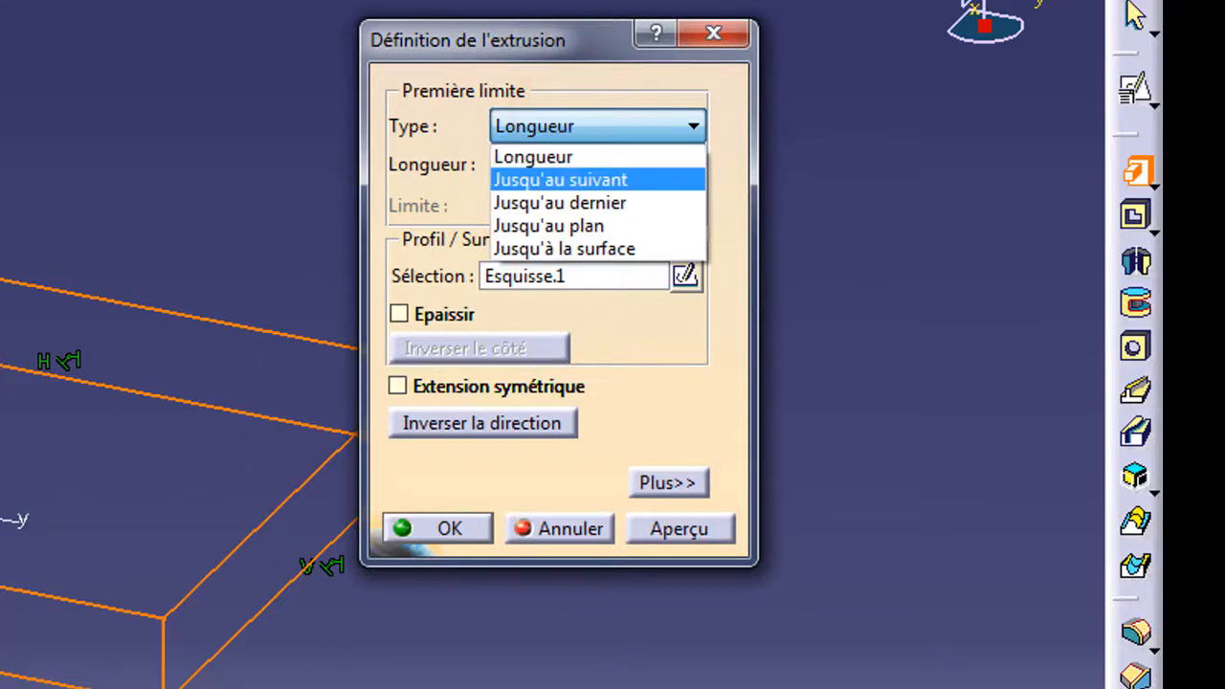
pyautogui.click(484, 56)
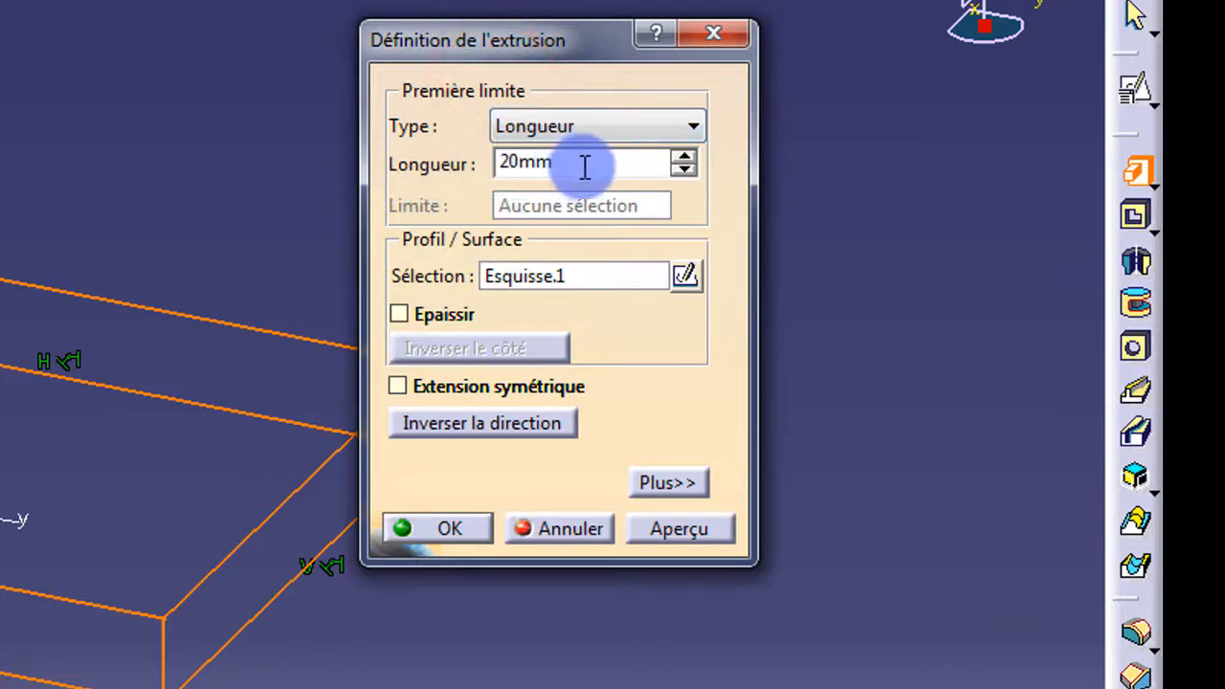
pyautogui.moveTo(583, 165); pyautogui.dragTo(484, 164)
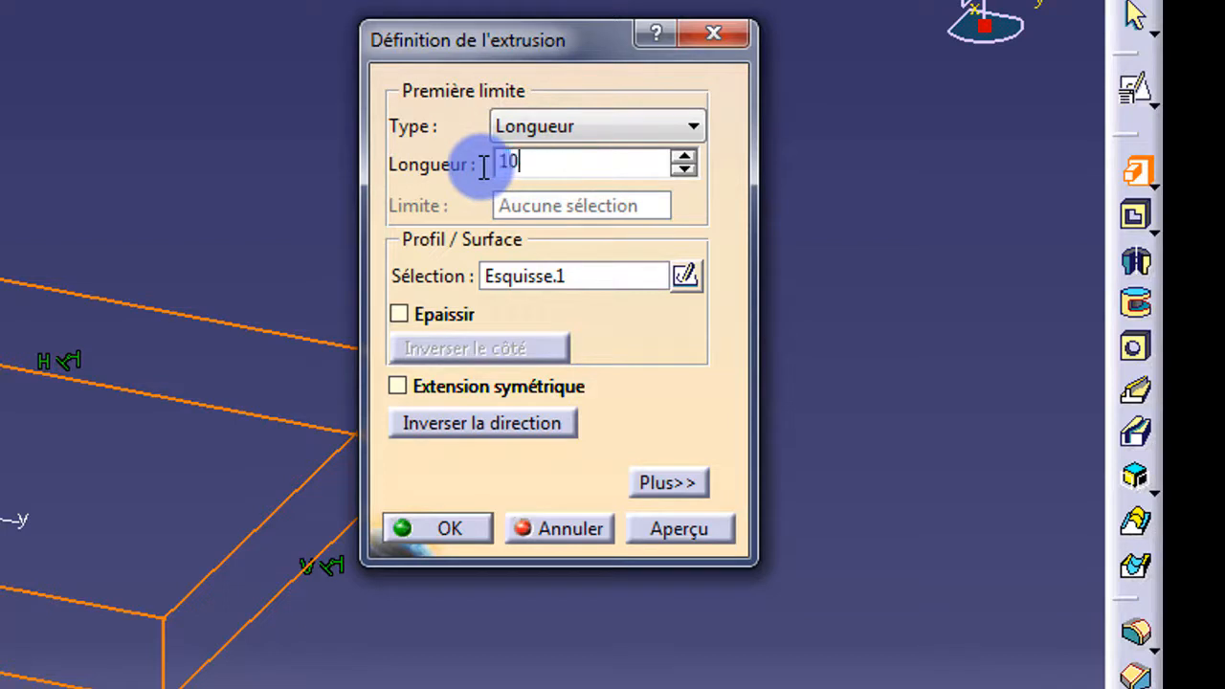
pyautogui.click(698, 528)
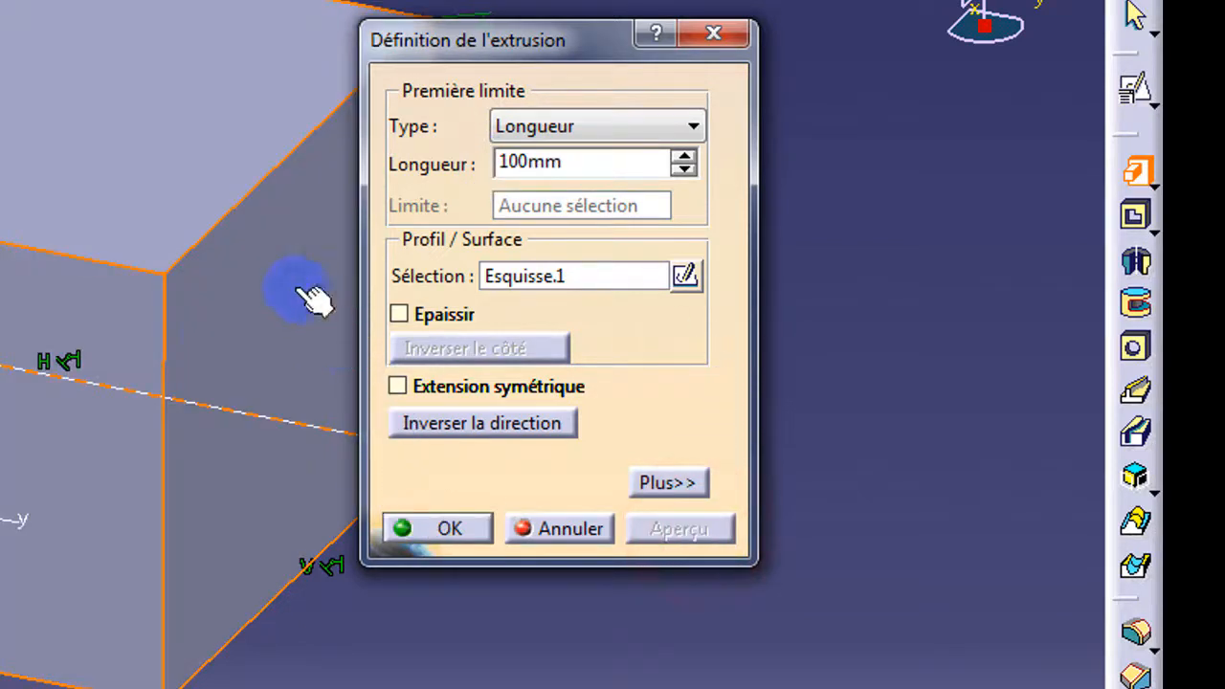
pyautogui.moveTo(308, 299); pyautogui.dragTo(189, 369, button='middle')
# Try the Jusqu'au dernier limit type for the extrusion's first limit and set the type back to Longueur.
pyautogui.click(592, 126)
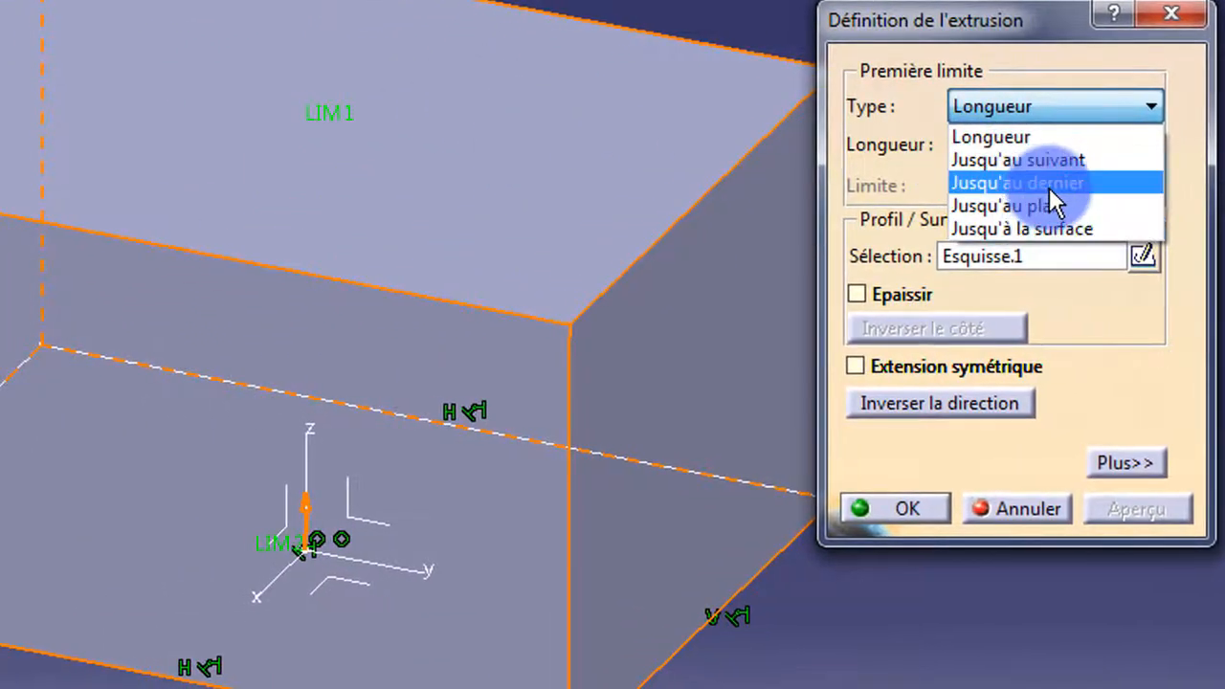
pyautogui.click(1049, 187)
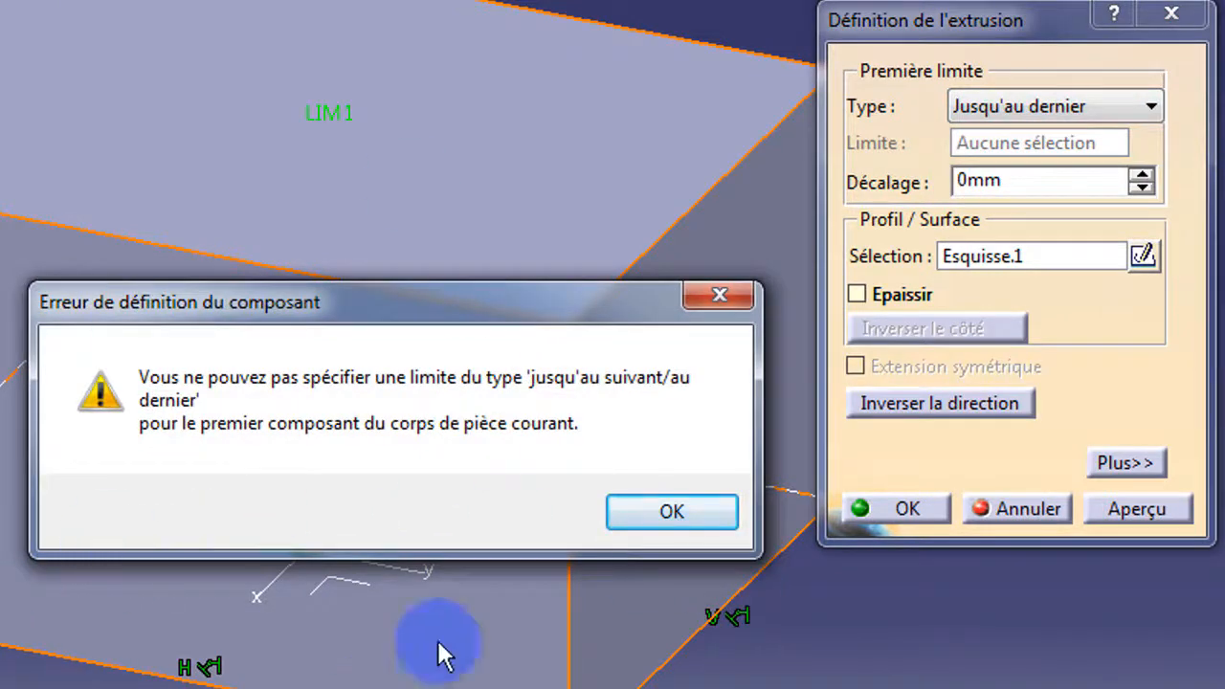
pyautogui.click(692, 507)
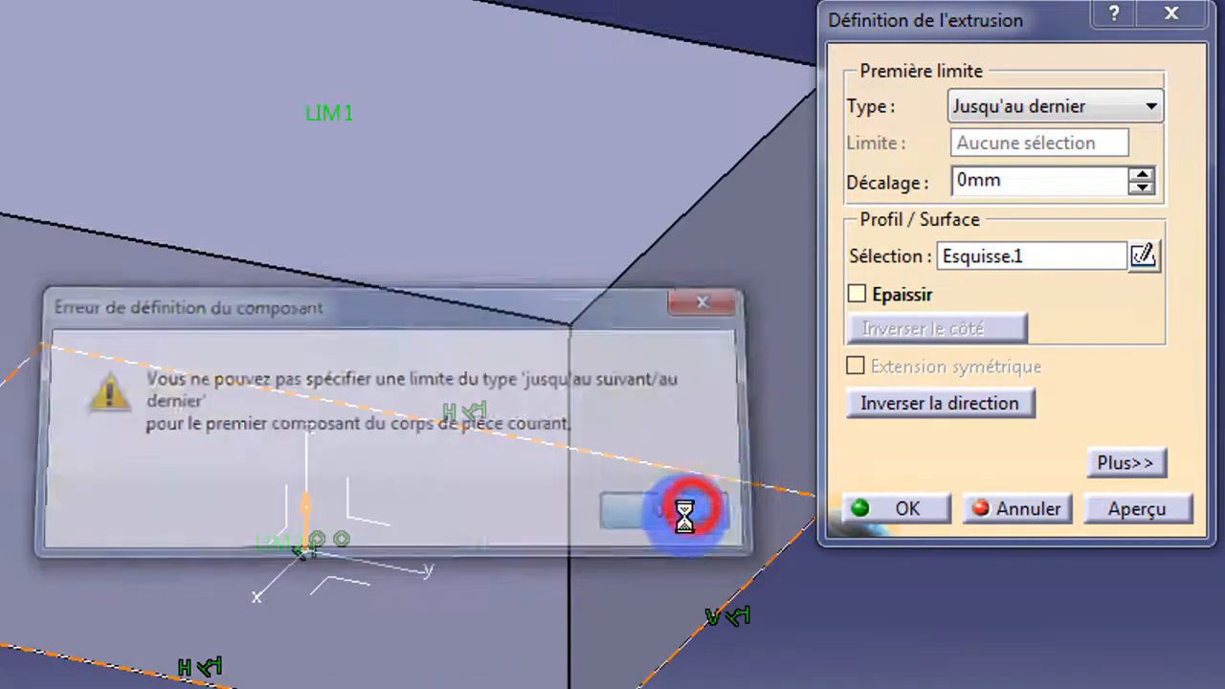
pyautogui.click(1072, 108)
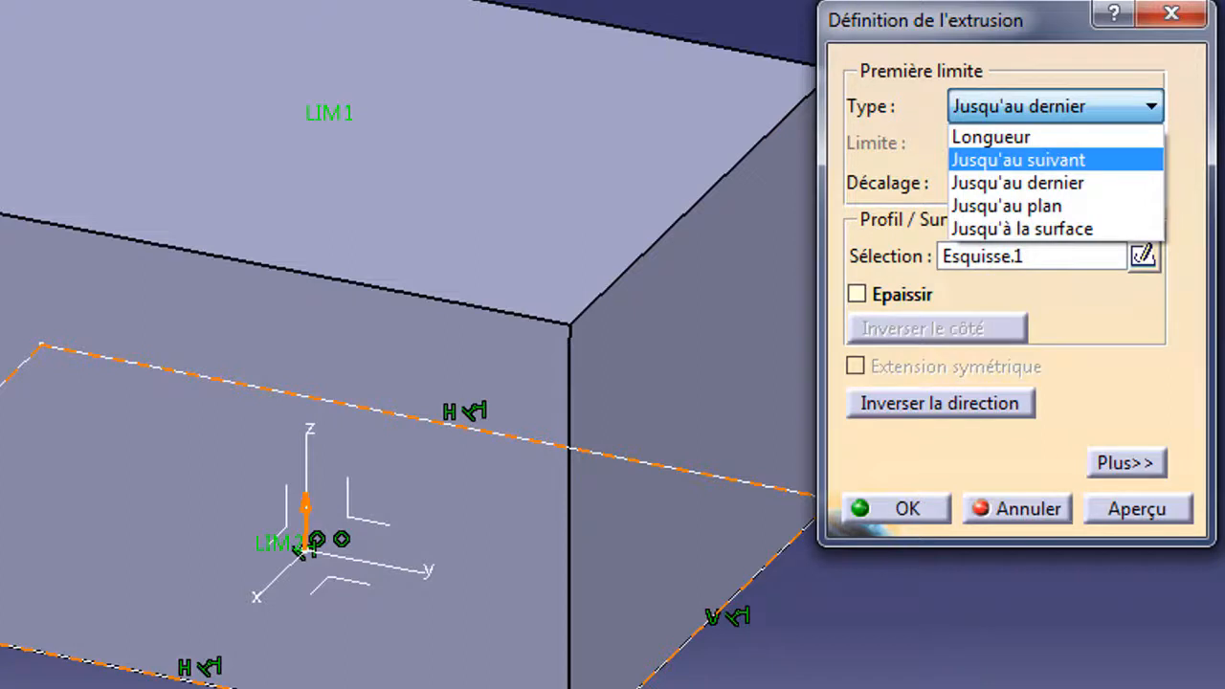
pyautogui.click(1137, 327)
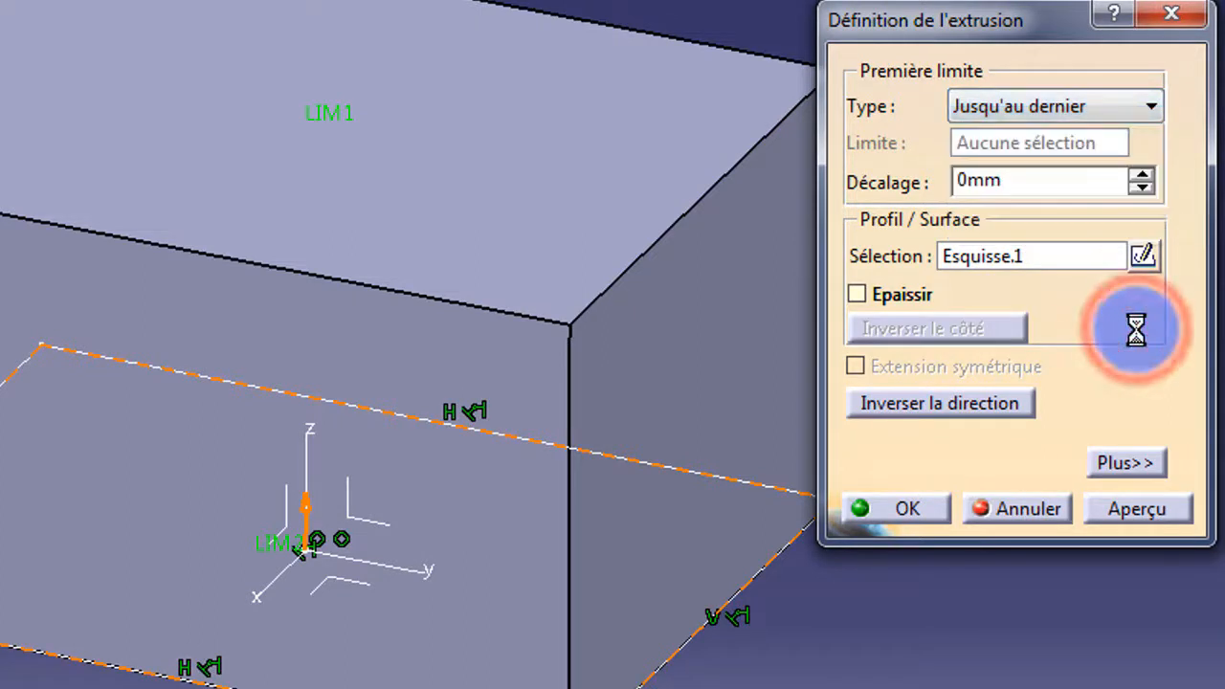
pyautogui.click(1128, 107)
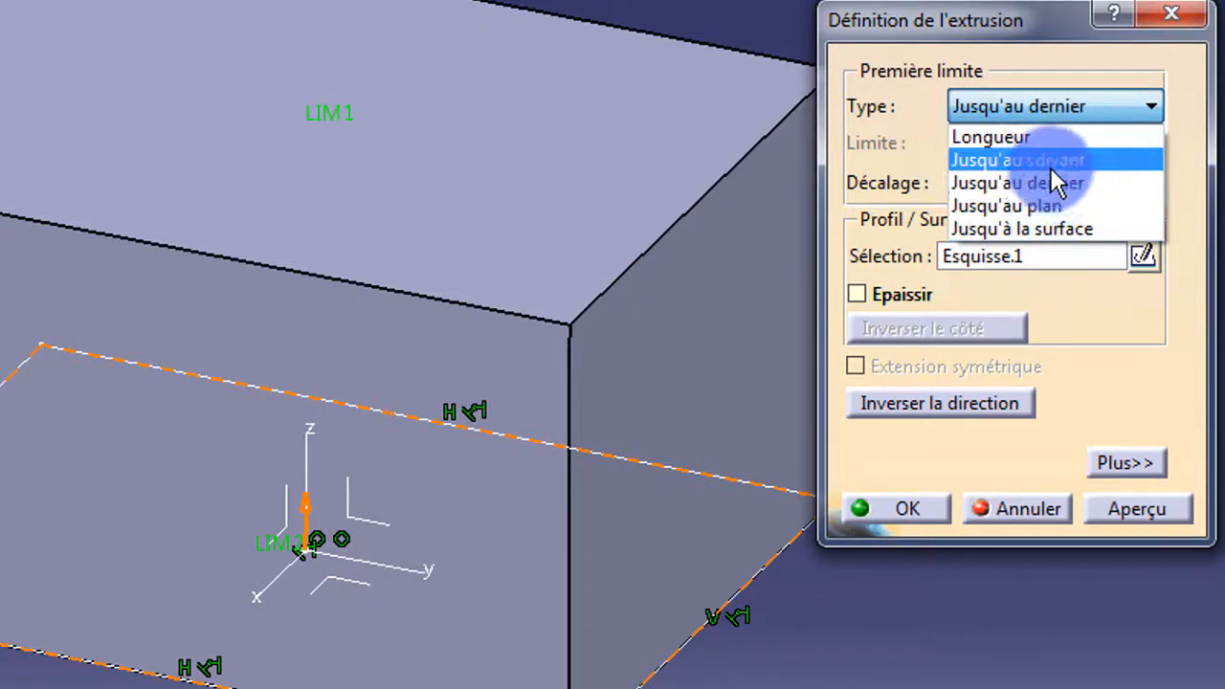
pyautogui.click(1039, 139)
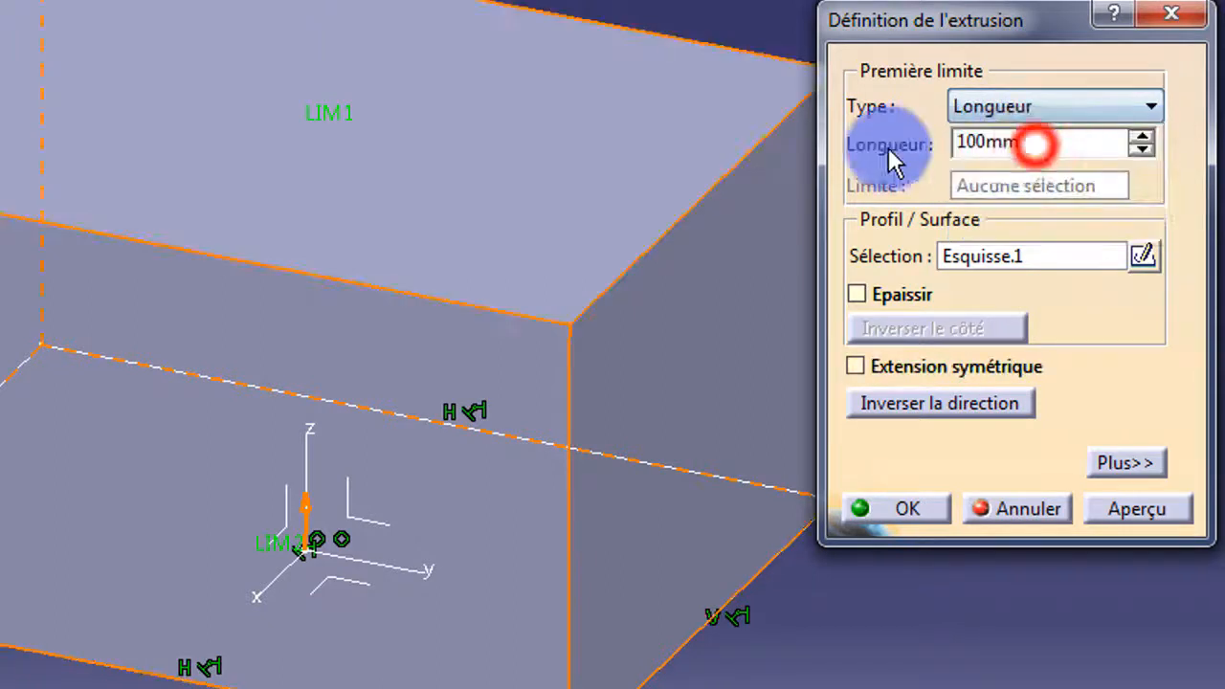
# Turn on thickening (Epaissir) for the extrusion, set Epaisseur1 to 10 mm, and preview the thin-walled result.
pyautogui.moveTo(315, 306); pyautogui.dragTo(197, 424, button='middle')
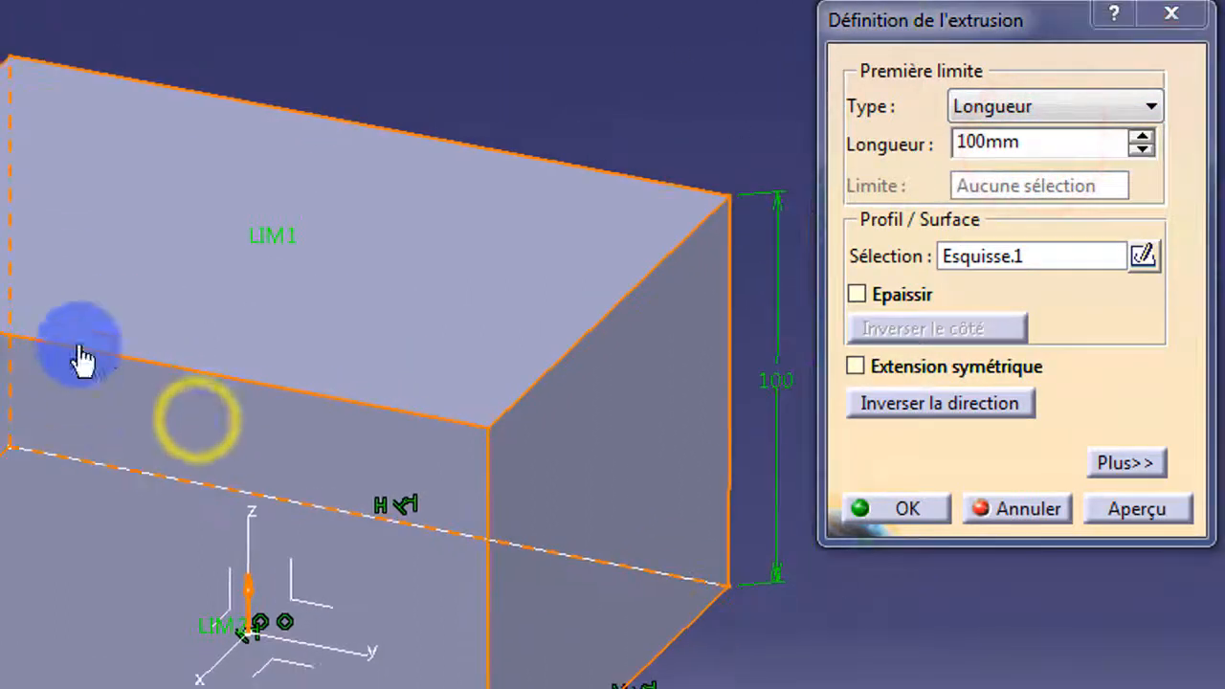
pyautogui.moveTo(1053, 144); pyautogui.dragTo(925, 145)
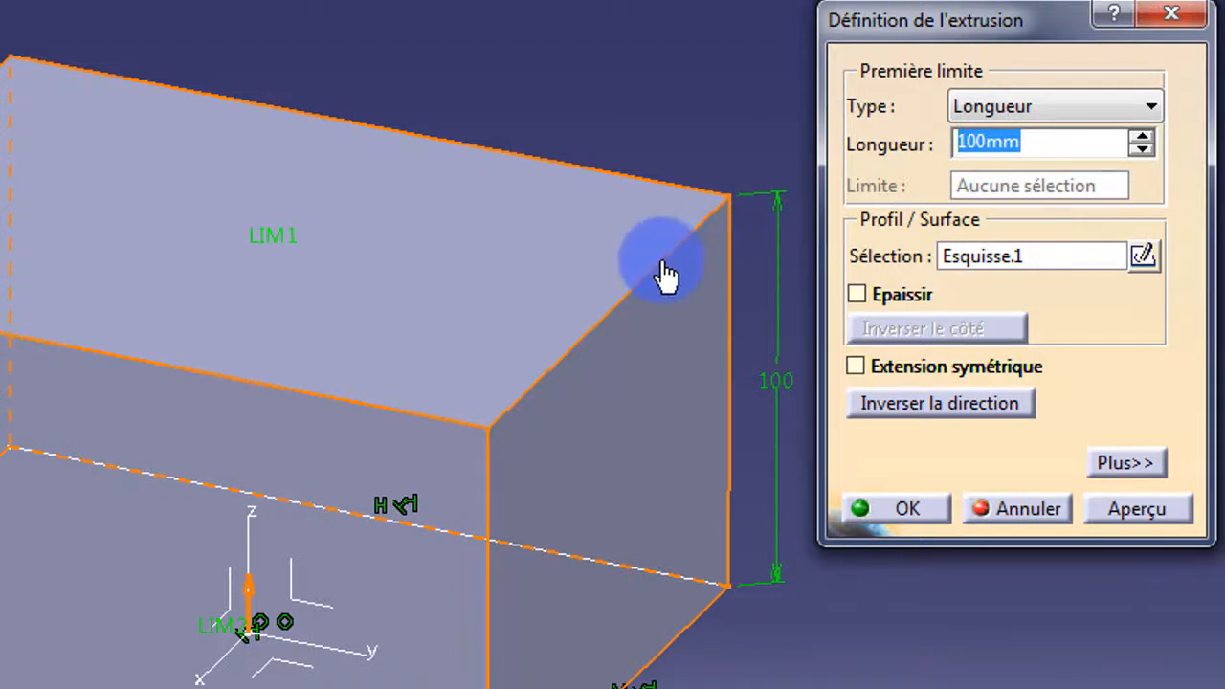
pyautogui.click(869, 287)
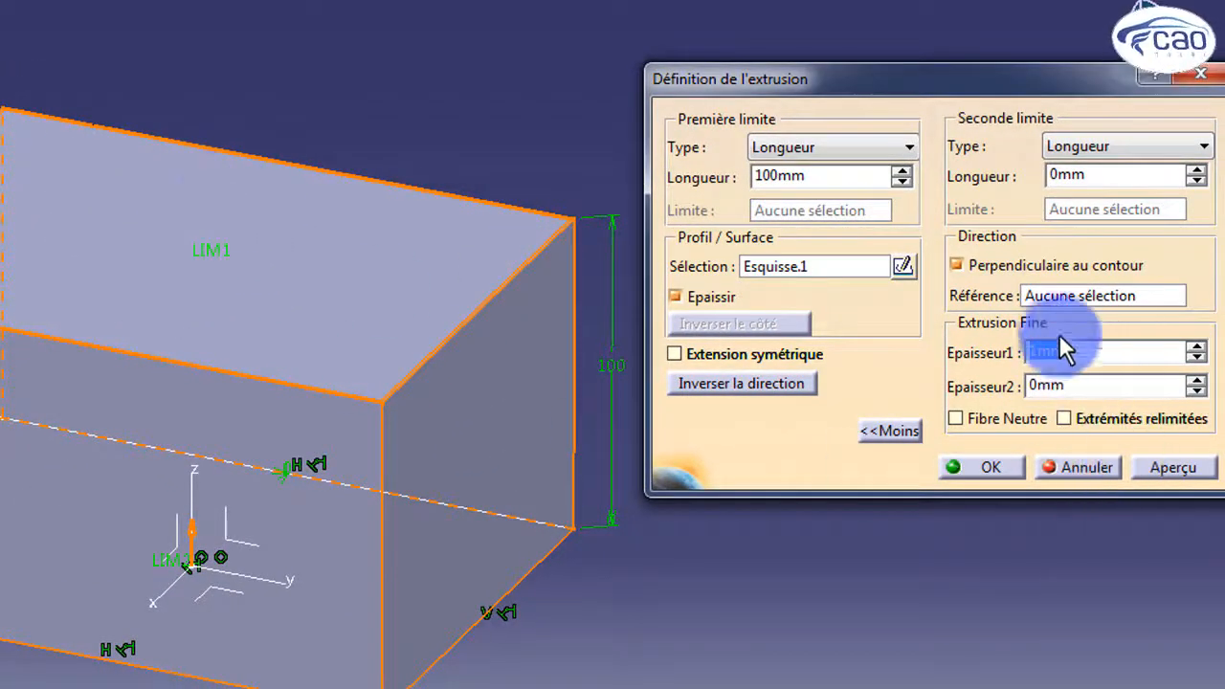
pyautogui.write('10')
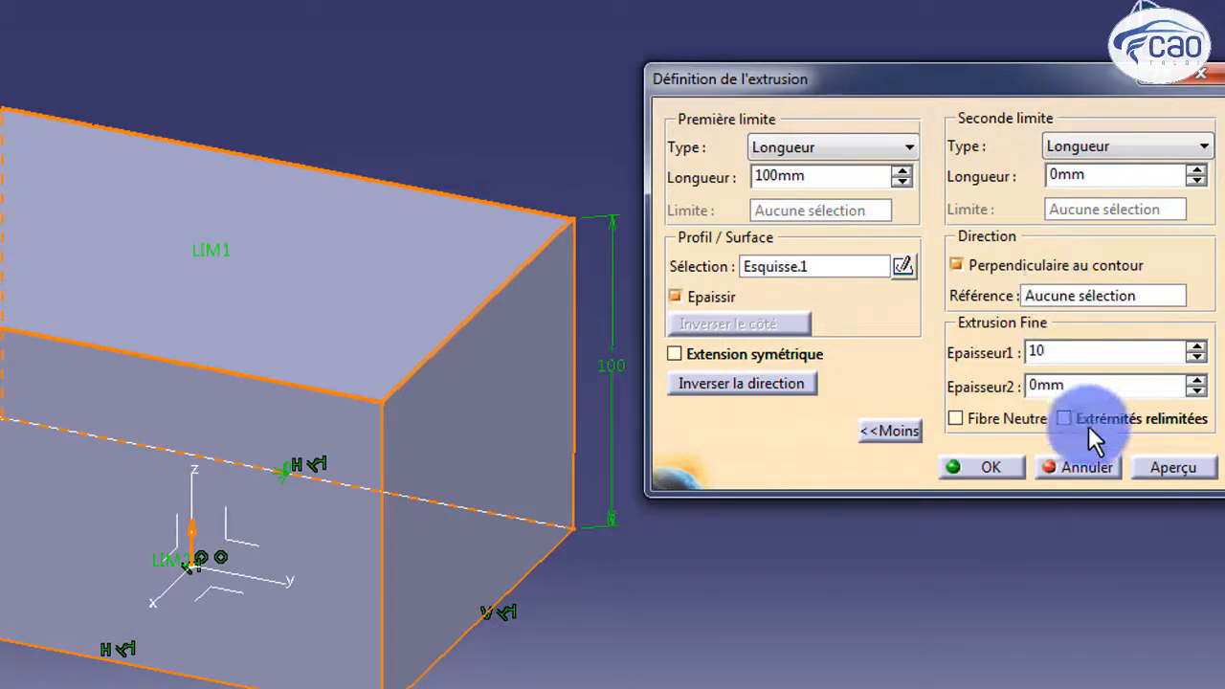
pyautogui.click(1163, 464)
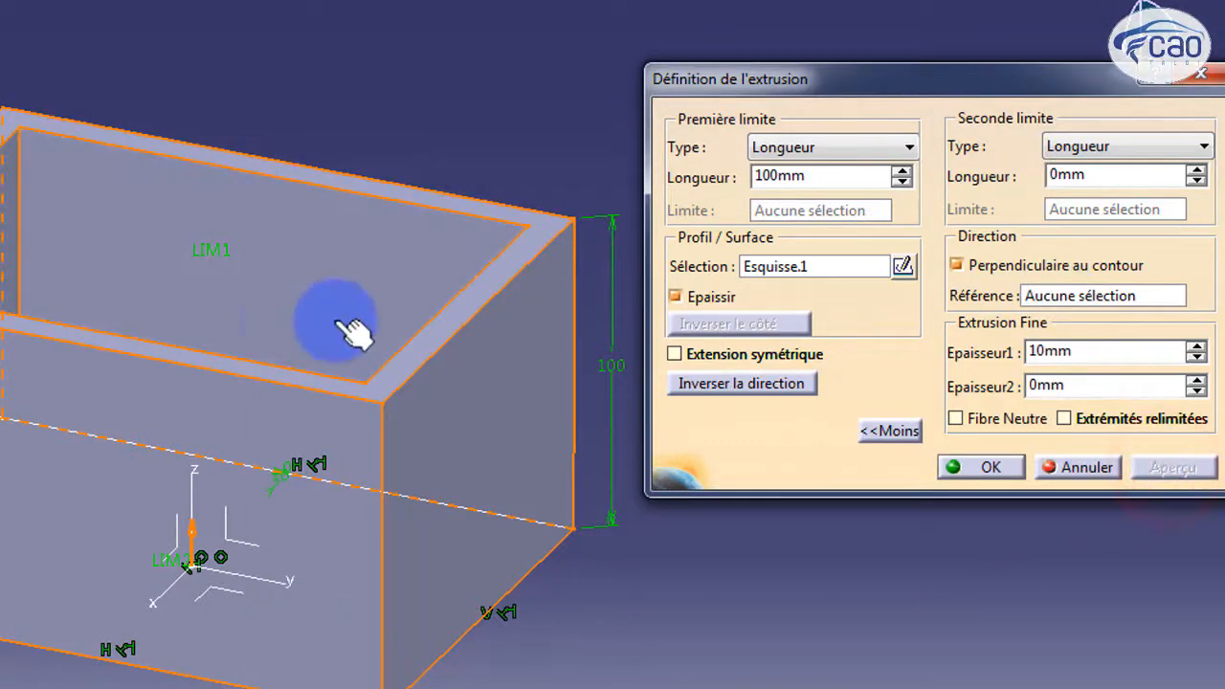
pyautogui.moveTo(351, 331); pyautogui.dragTo(383, 278, button='middle')
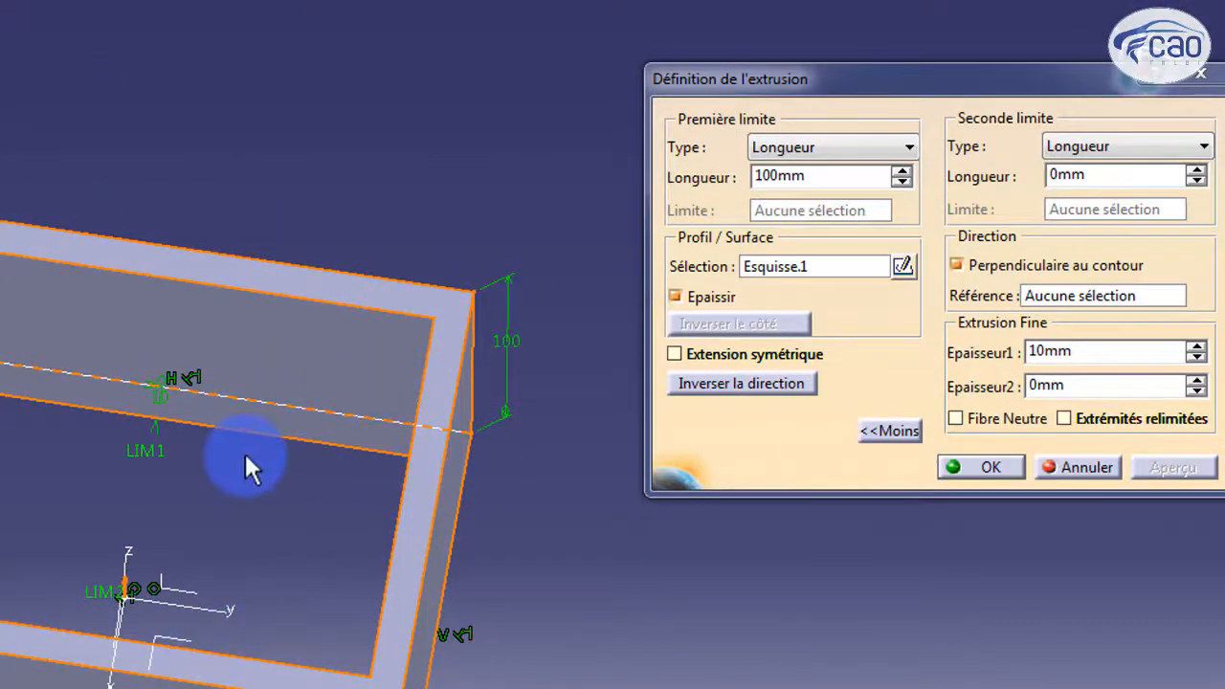
pyautogui.moveTo(246, 466); pyautogui.dragTo(328, 300, button='middle')
# Set Epaisseur2 of the thin extrusion to 10 mm and preview the thickened walls.
pyautogui.moveTo(1030, 385); pyautogui.dragTo(1070, 385)
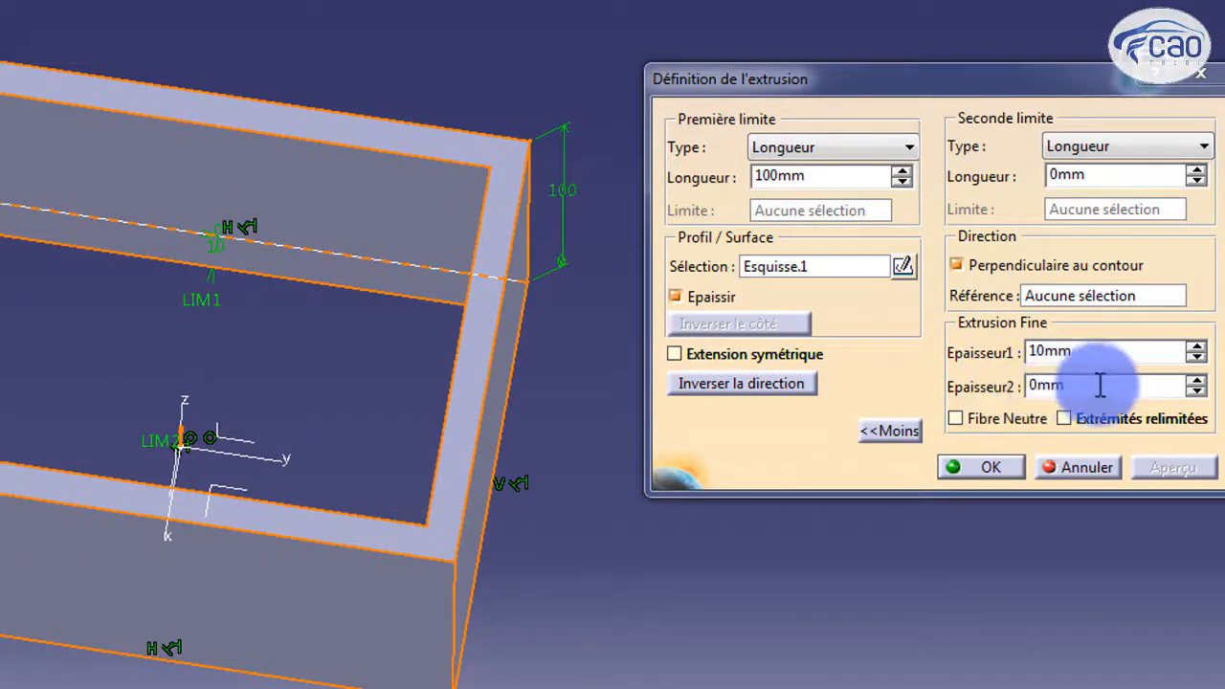
pyautogui.write('10')
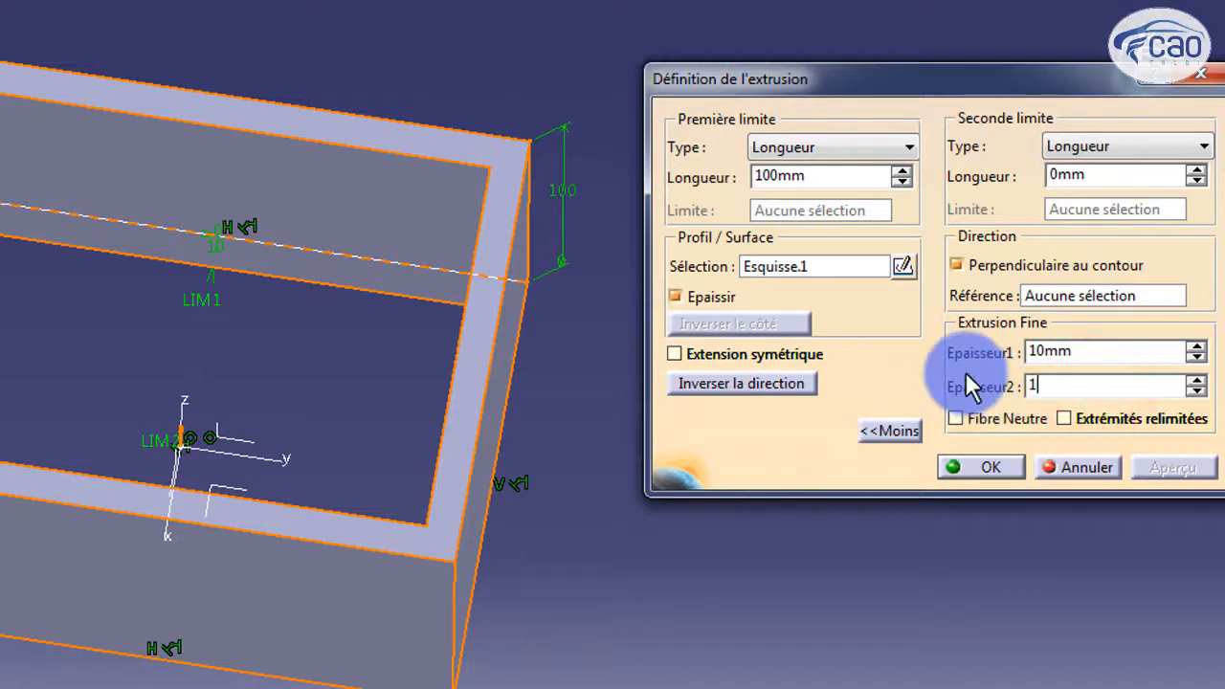
pyautogui.click(675, 298)
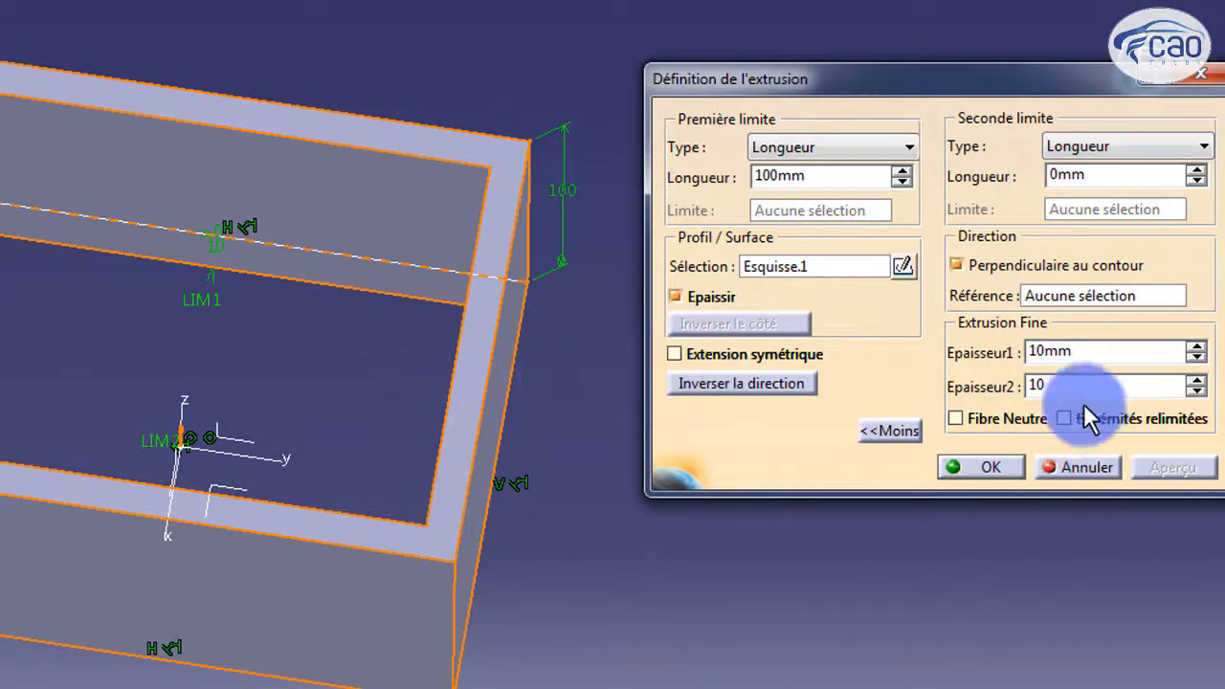
pyautogui.click(712, 614)
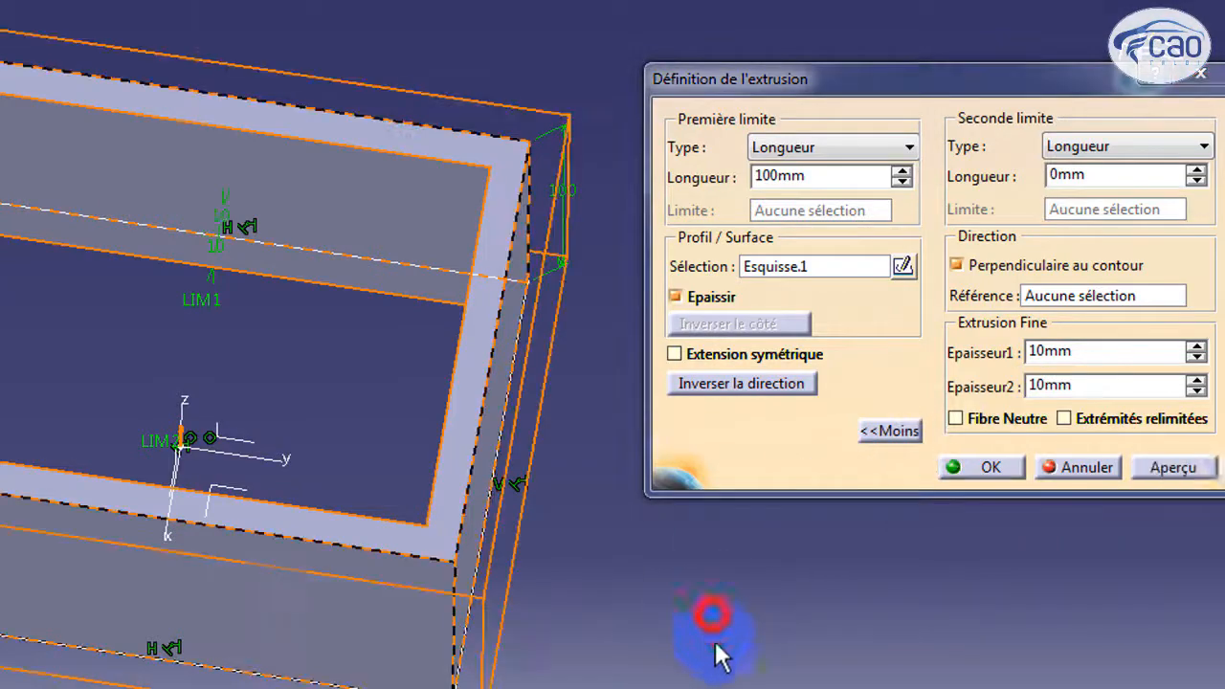
pyautogui.click(1192, 474)
pyautogui.moveTo(329, 443); pyautogui.dragTo(318, 276, button='middle')
# Turn off the Epaissir option and preview the extrusion as a solid block.
pyautogui.click(708, 295)
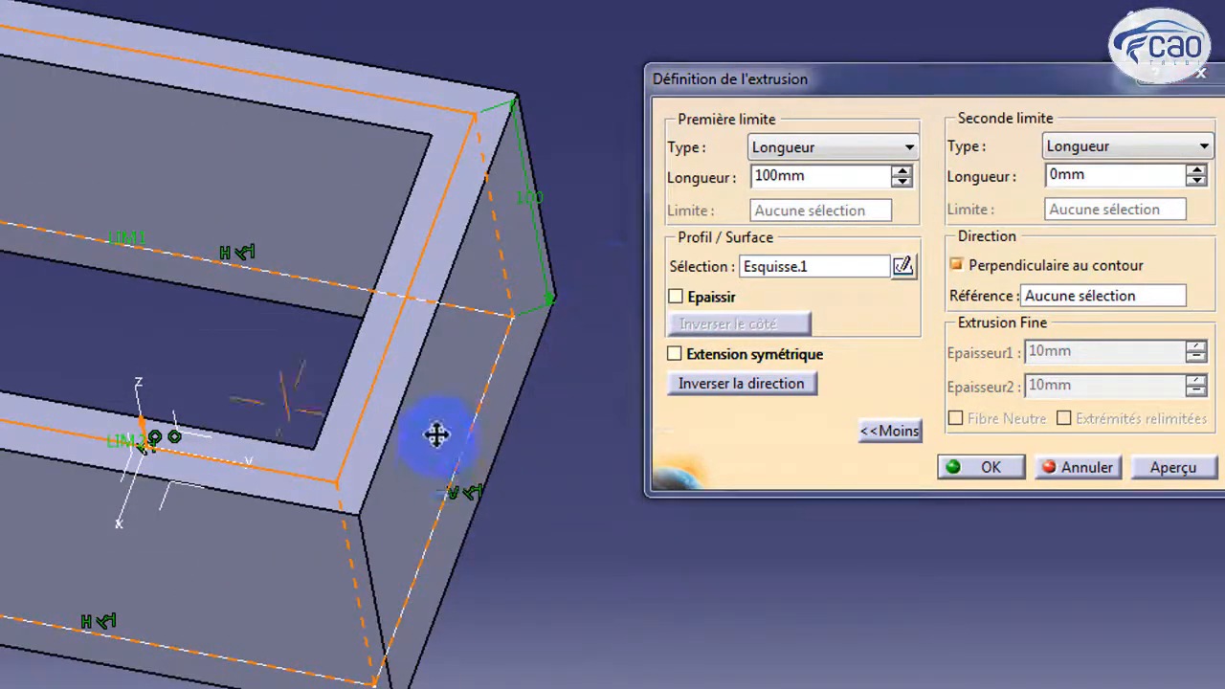
pyautogui.moveTo(438, 438); pyautogui.dragTo(430, 438, button='middle')
pyautogui.click(1181, 469)
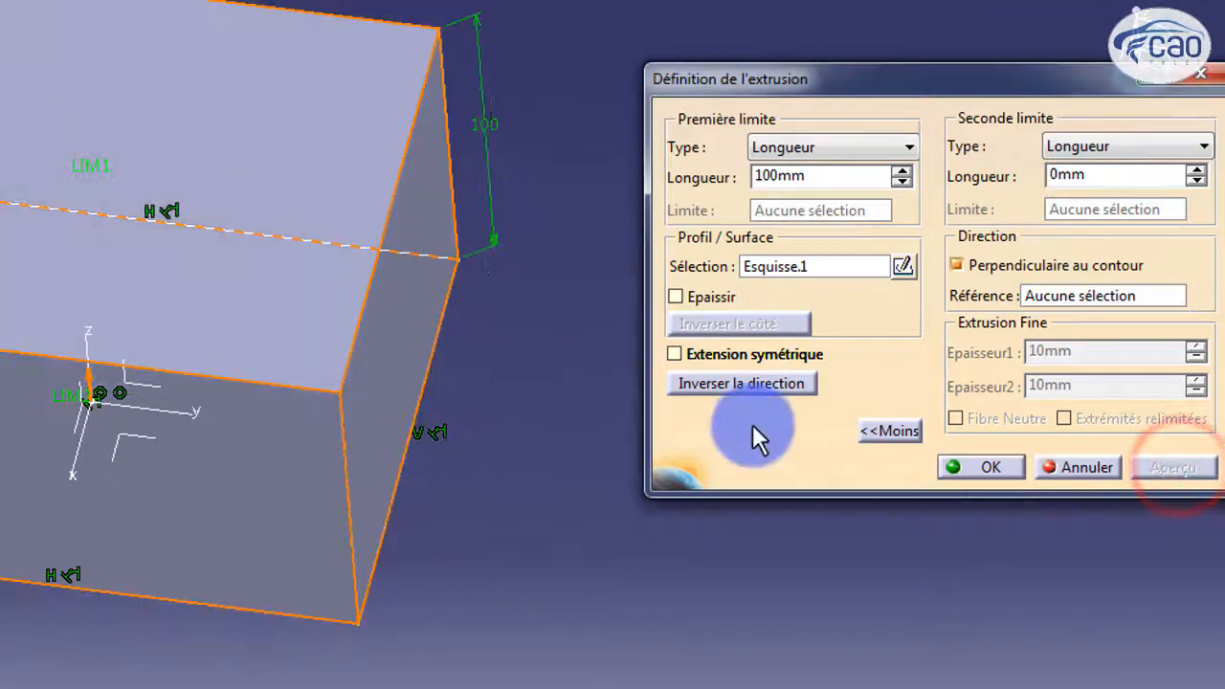
pyautogui.moveTo(335, 478); pyautogui.dragTo(87, 479, button='middle')
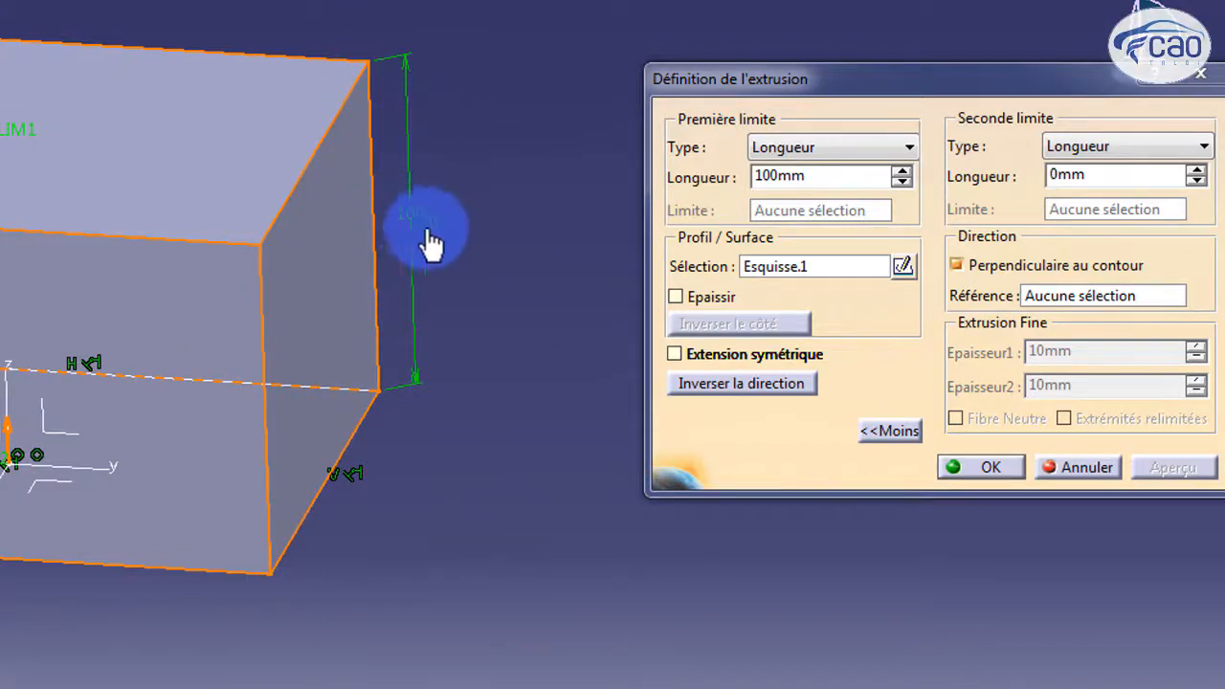
# Try the Extension symétrique option on the extrusion with a preview, and turn the option off again.
pyautogui.click(724, 351)
pyautogui.click(724, 351)
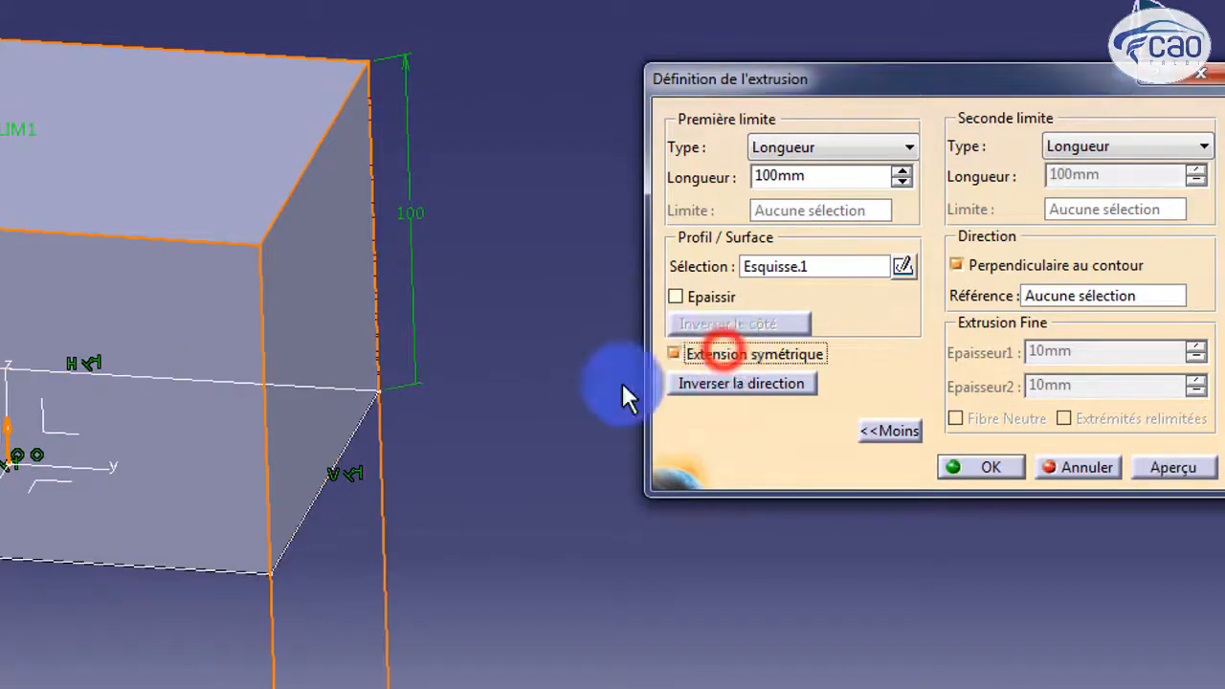
pyautogui.moveTo(192, 567); pyautogui.dragTo(182, 423, button='middle')
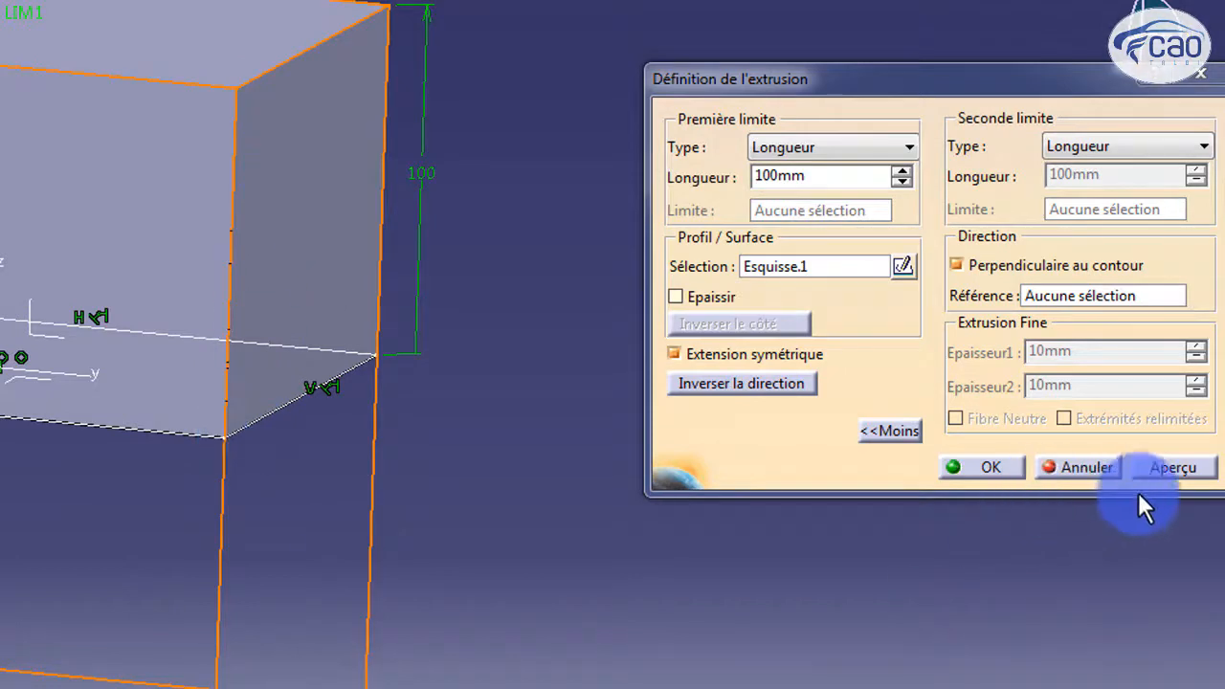
pyautogui.click(1161, 468)
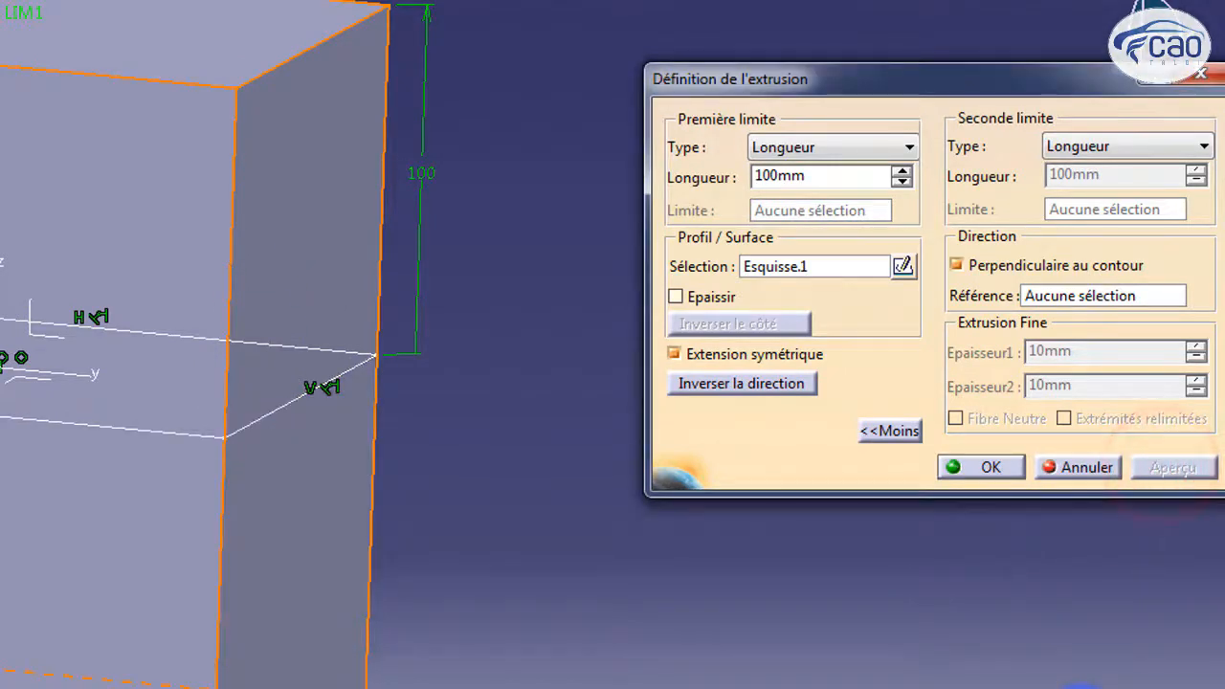
pyautogui.click(673, 354)
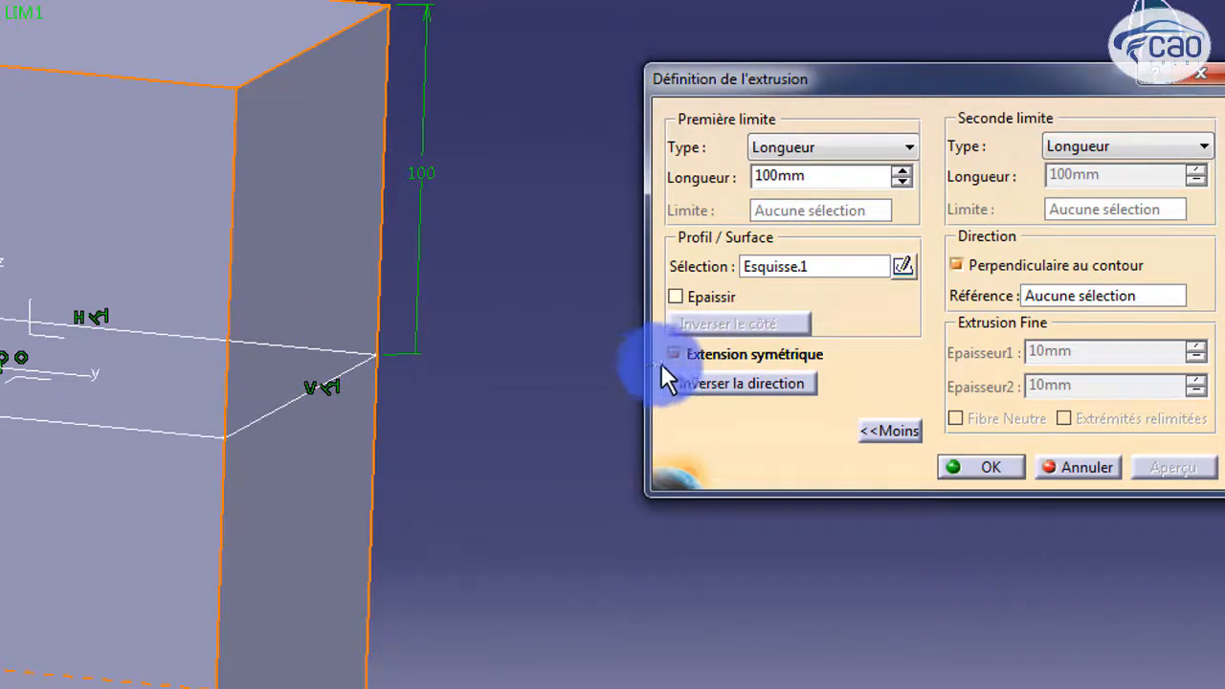
pyautogui.click(763, 356)
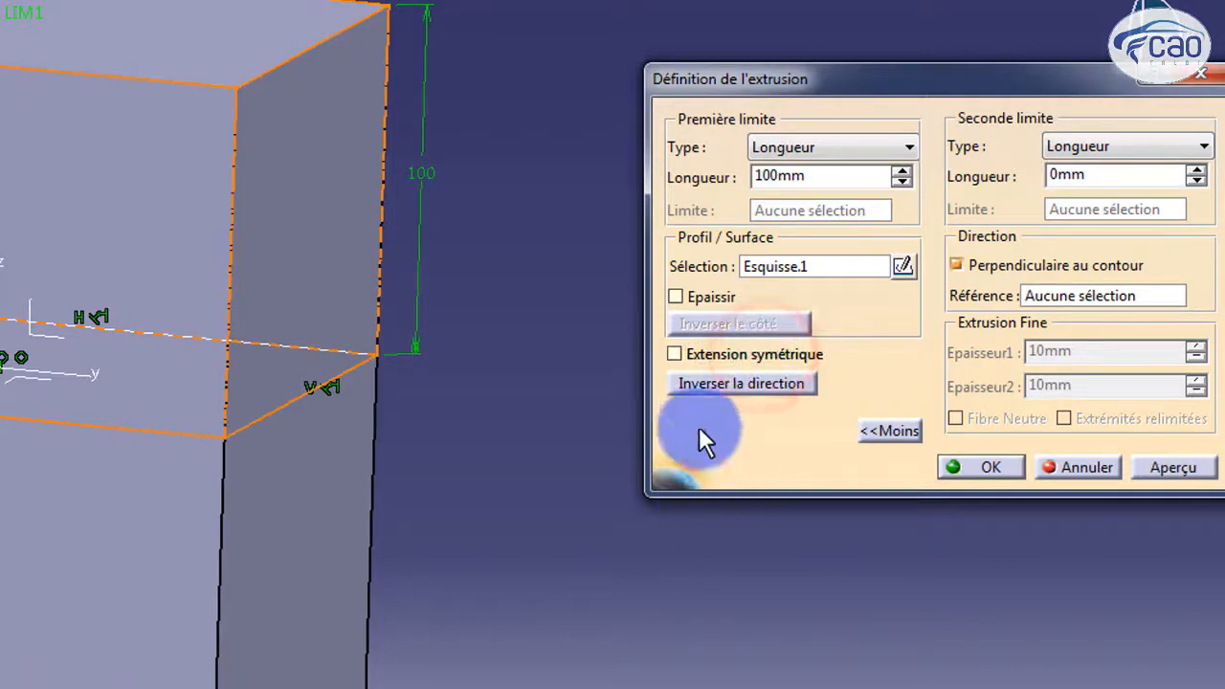
# Reverse the extrusion direction and preview it, and reverse it back to the original direction with another preview.
pyautogui.click(762, 379)
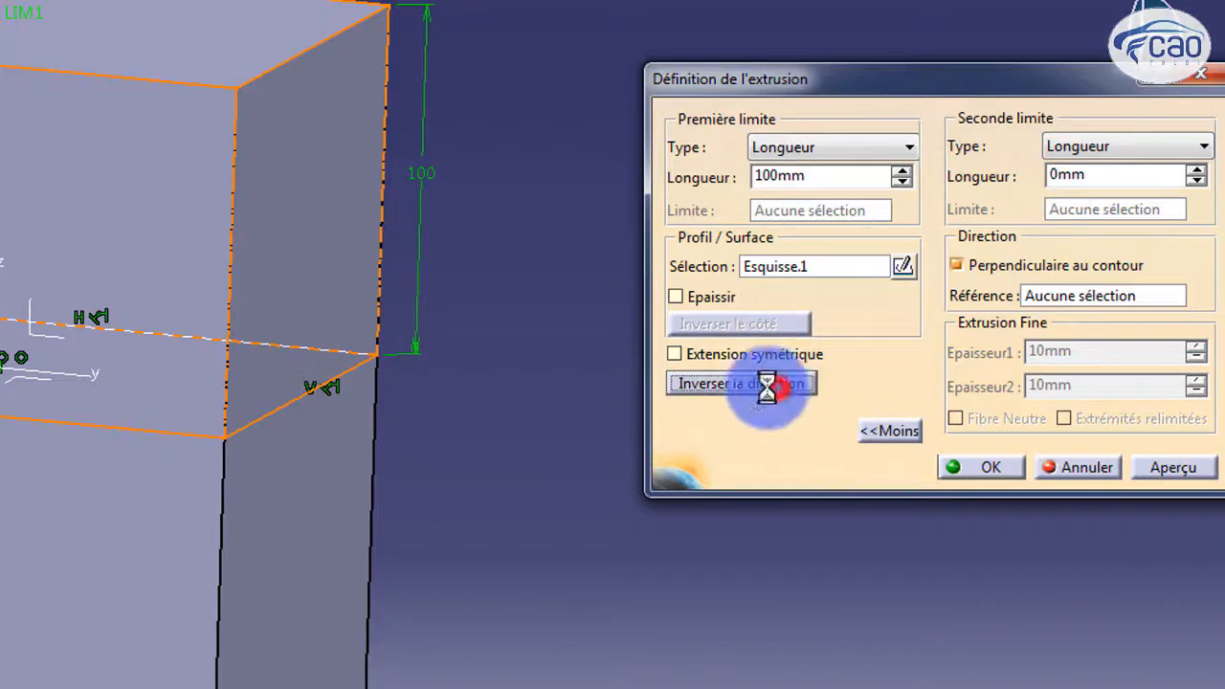
pyautogui.click(1169, 479)
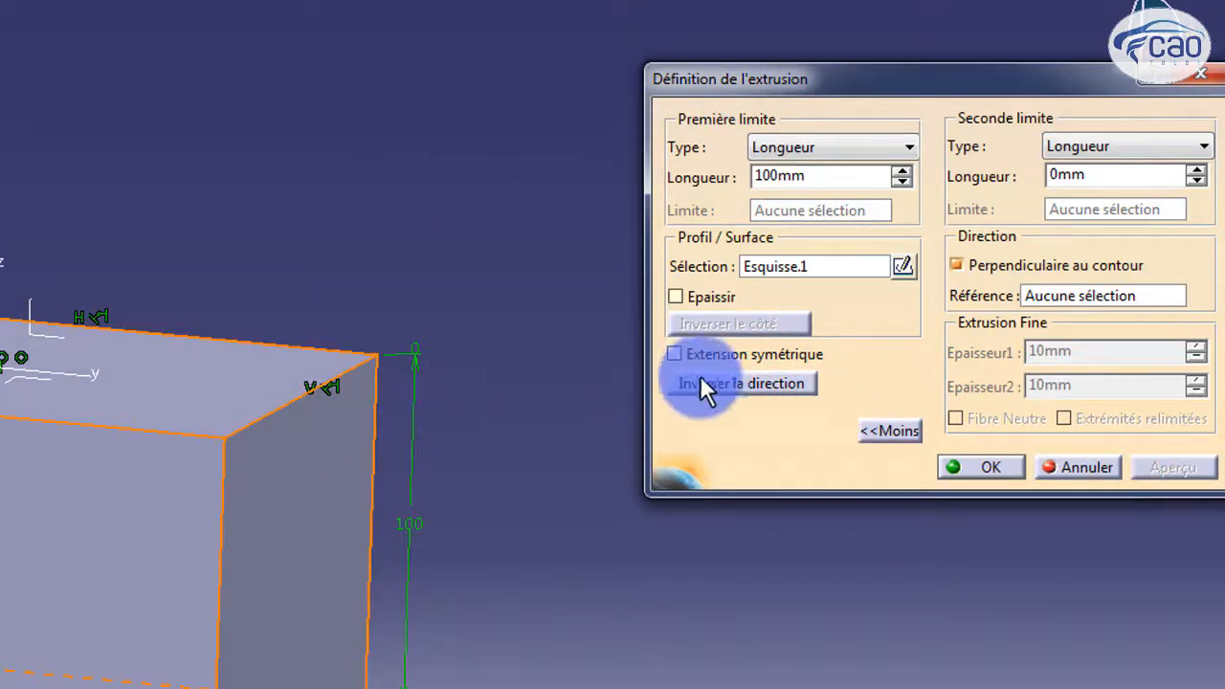
pyautogui.click(727, 383)
pyautogui.click(1160, 468)
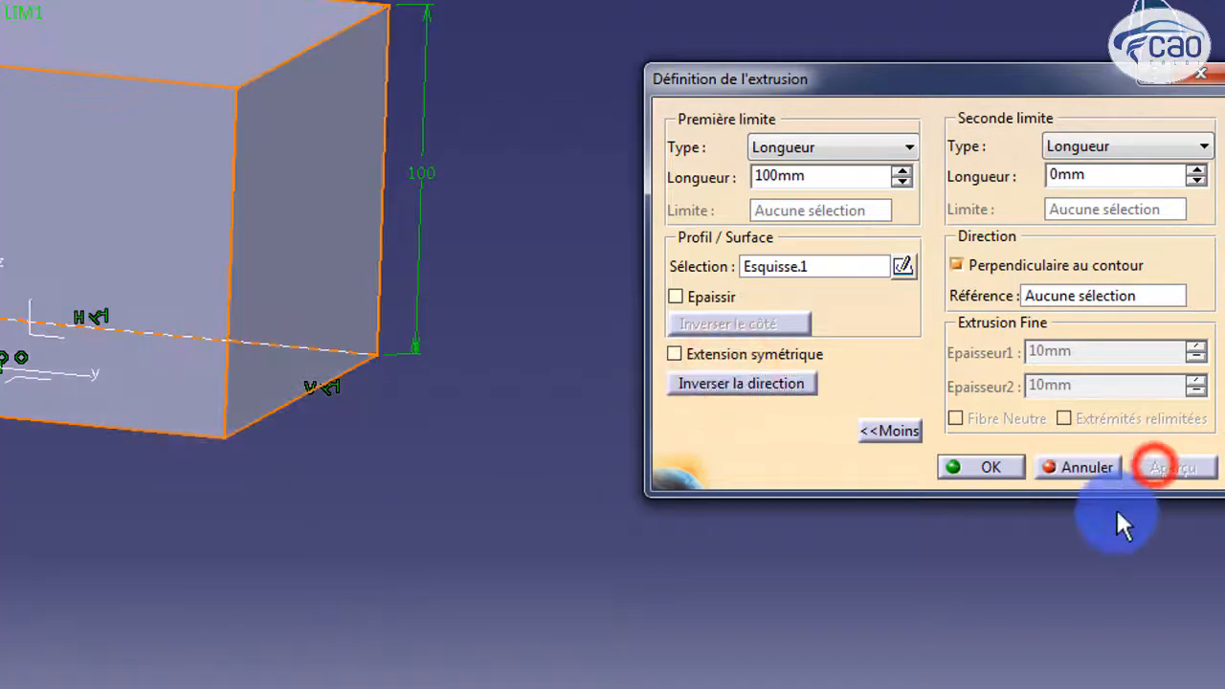
pyautogui.click(905, 431)
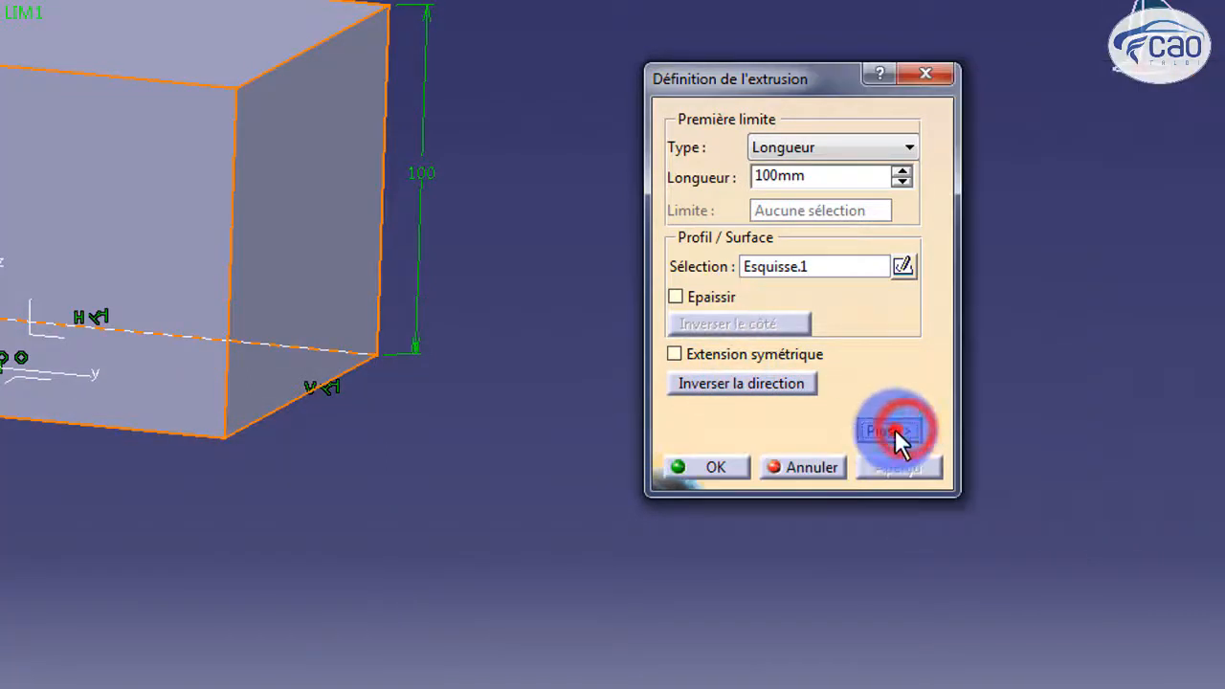
pyautogui.click(900, 431)
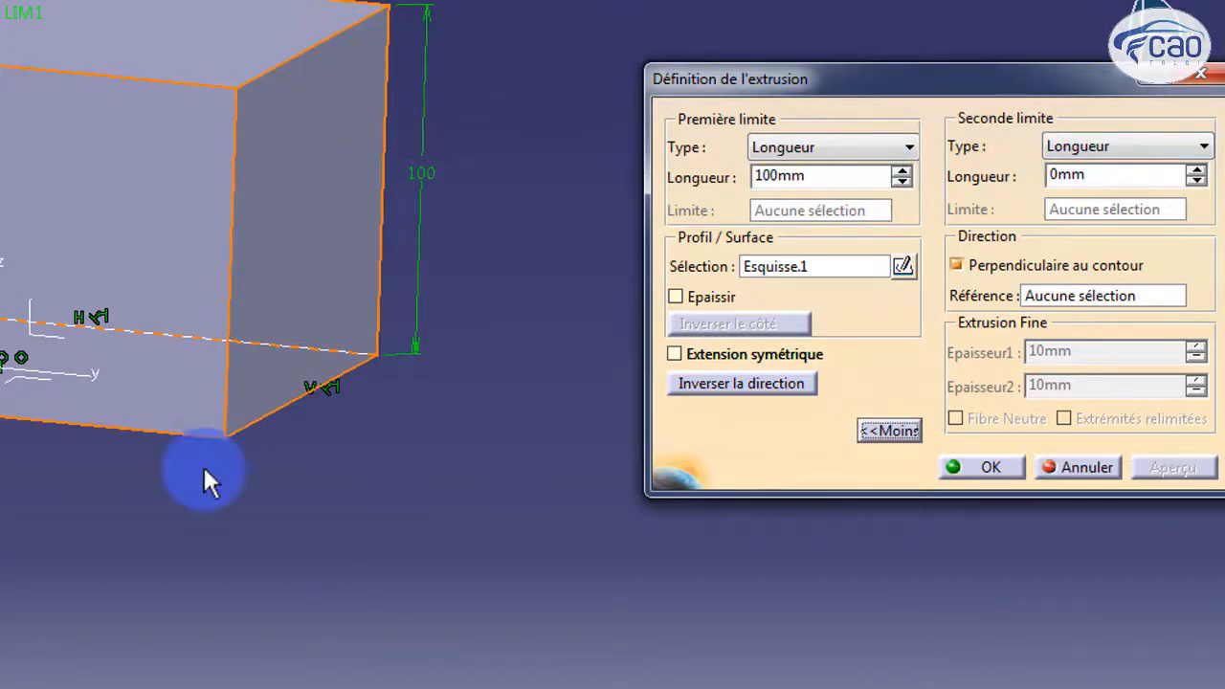
pyautogui.click(268, 352)
pyautogui.moveTo(204, 469); pyautogui.dragTo(293, 424, button='middle')
pyautogui.moveTo(253, 471); pyautogui.dragTo(187, 507, button='middle')
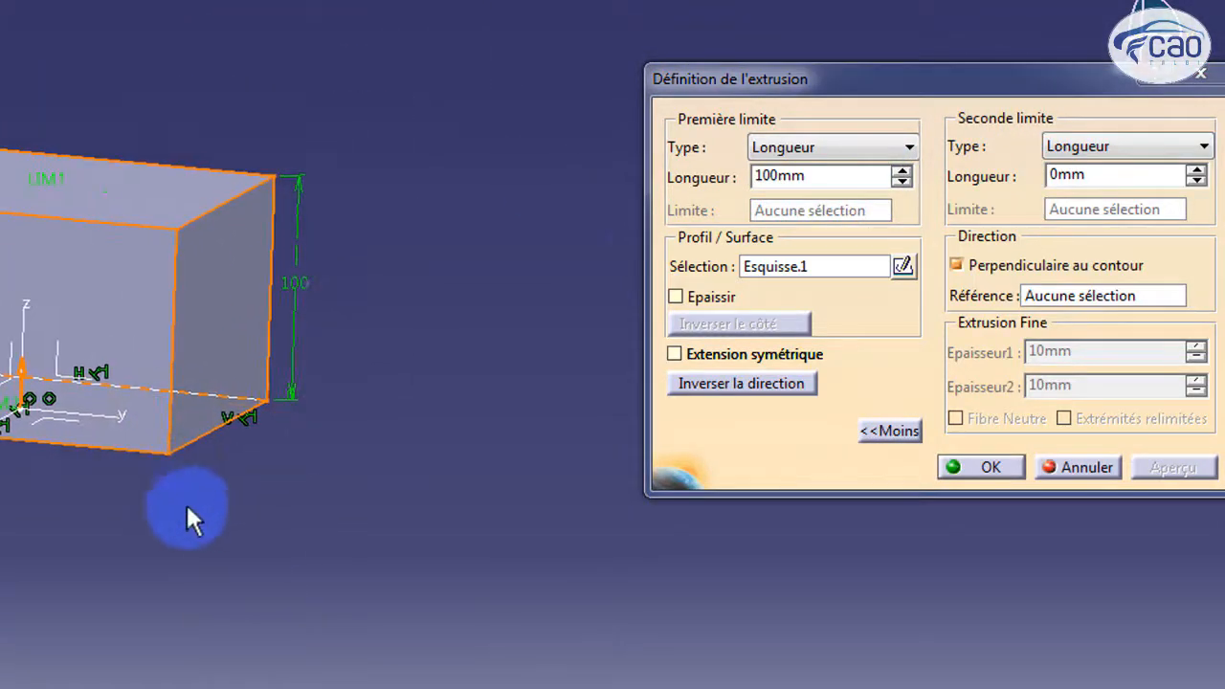
# Set the extrusion's second limit to type Longueur with a length of 200 mm and preview it.
pyautogui.click(1128, 144)
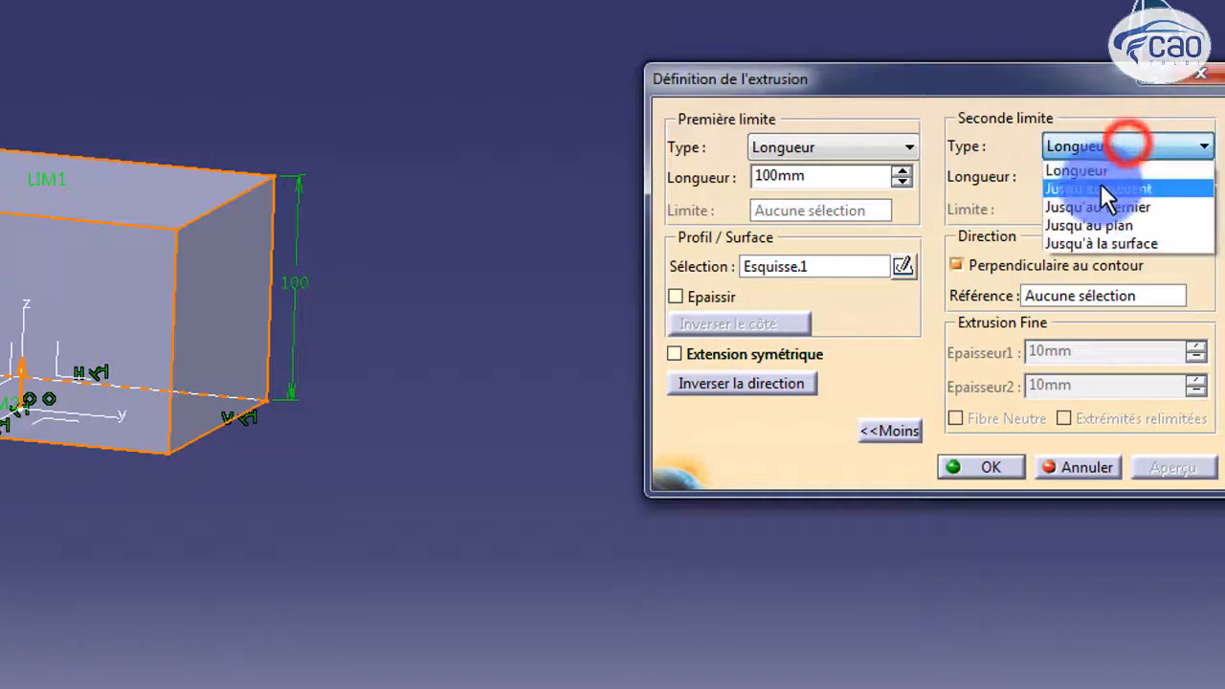
pyautogui.click(1116, 172)
pyautogui.moveTo(1108, 175); pyautogui.dragTo(1018, 175)
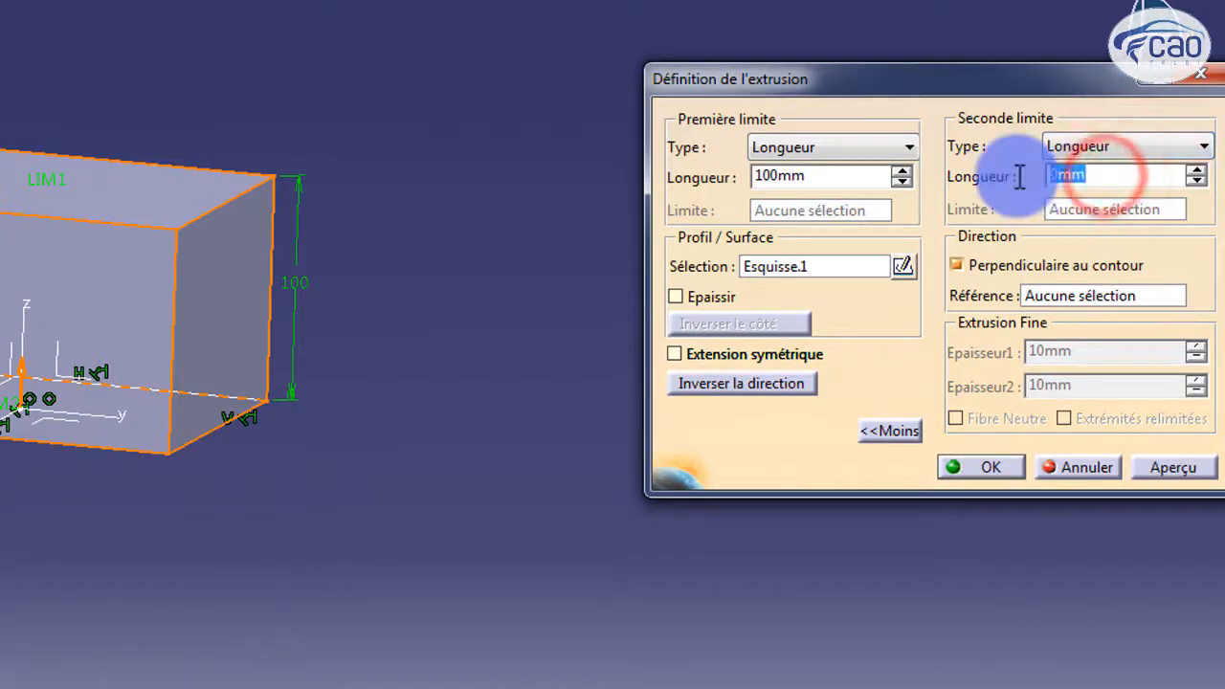
pyautogui.click(1090, 146)
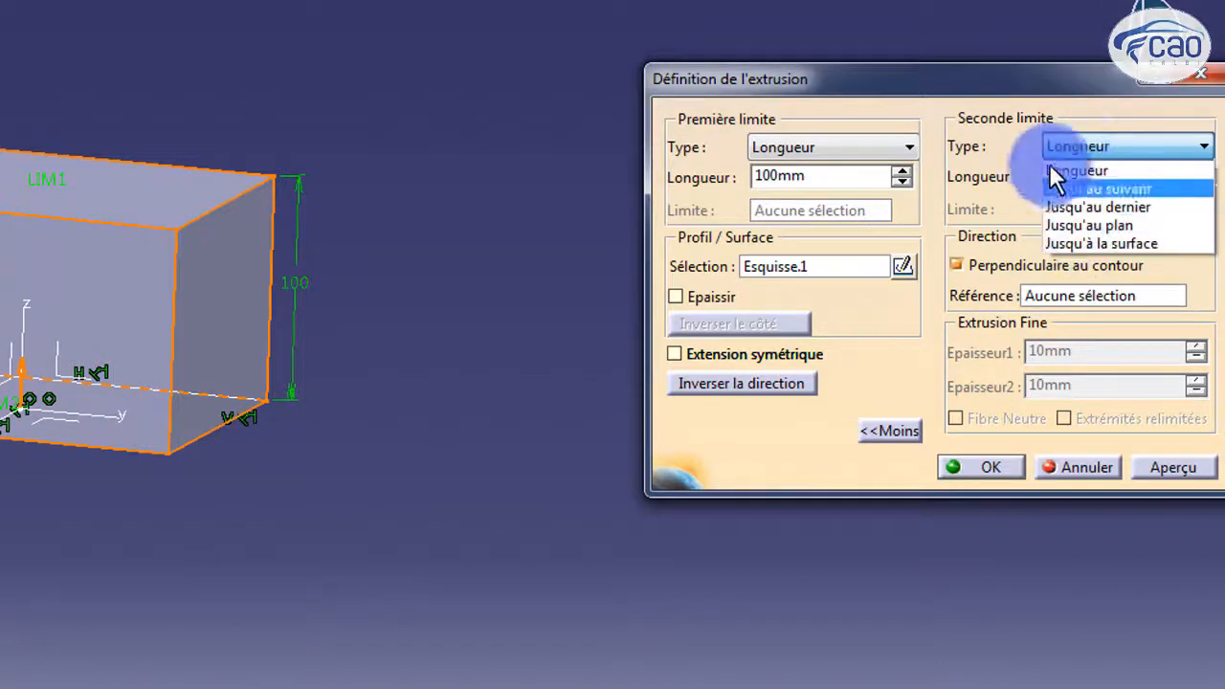
pyautogui.click(1044, 84)
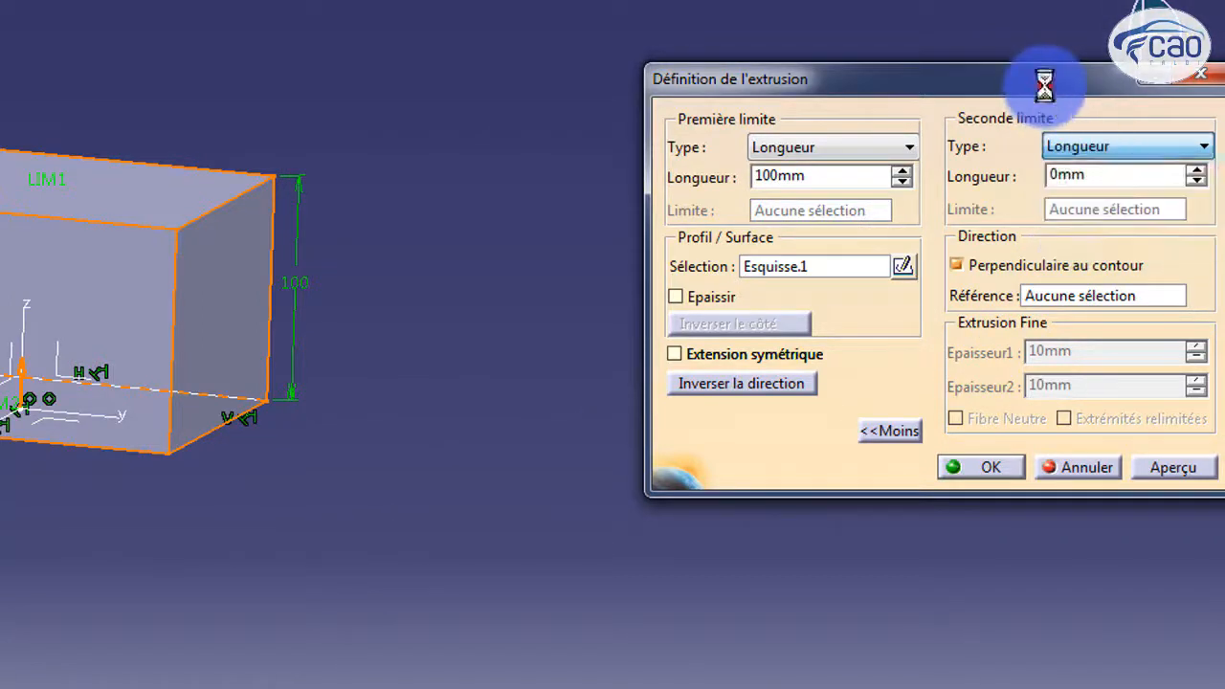
pyautogui.moveTo(1064, 84); pyautogui.dragTo(917, 91)
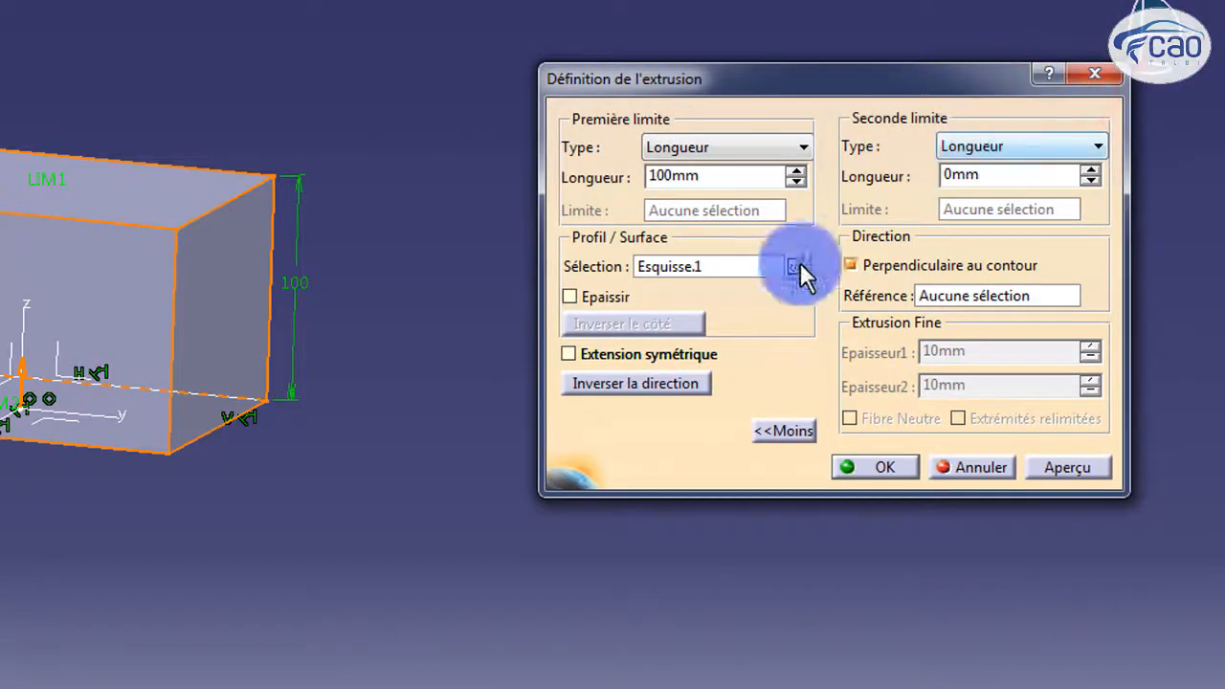
pyautogui.moveTo(268, 512); pyautogui.dragTo(426, 486, button='middle')
pyautogui.doubleClick(1000, 175)
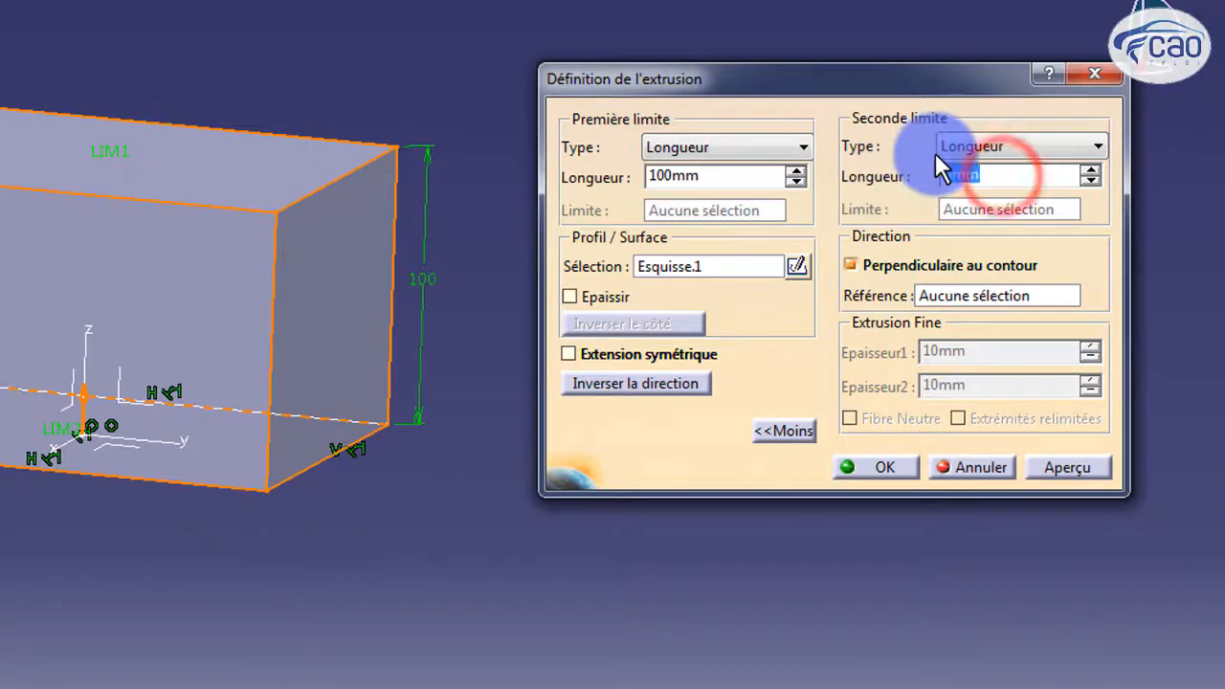
pyautogui.write('200')
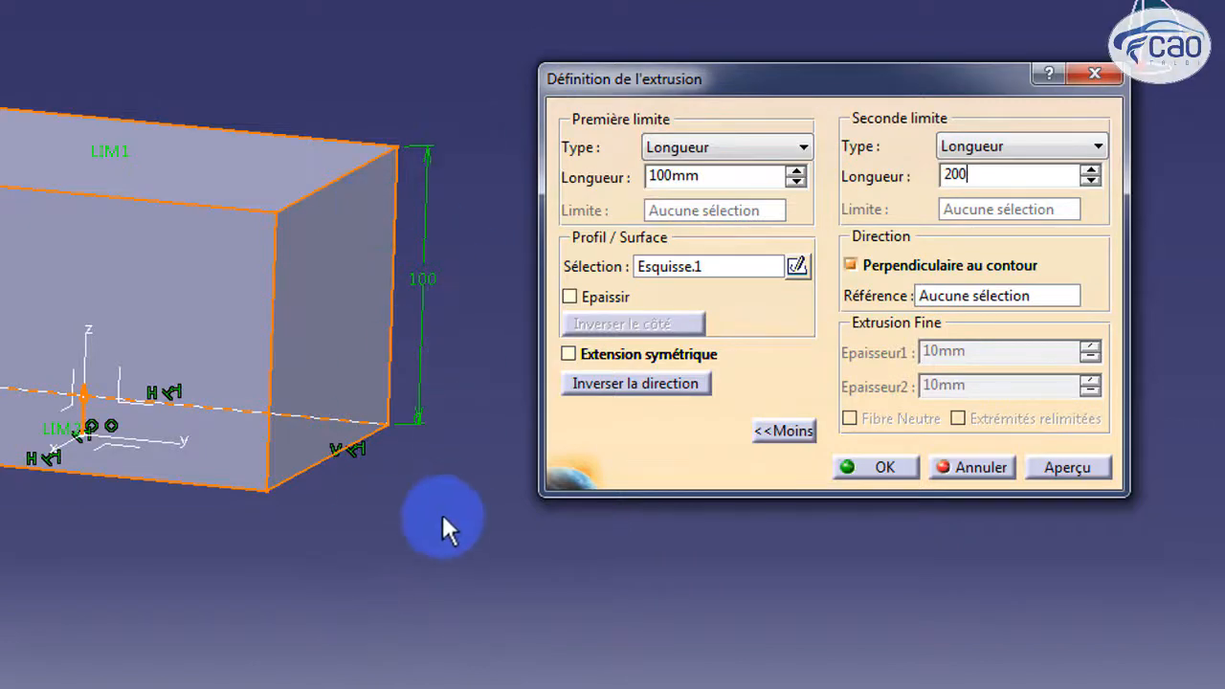
pyautogui.click(1077, 474)
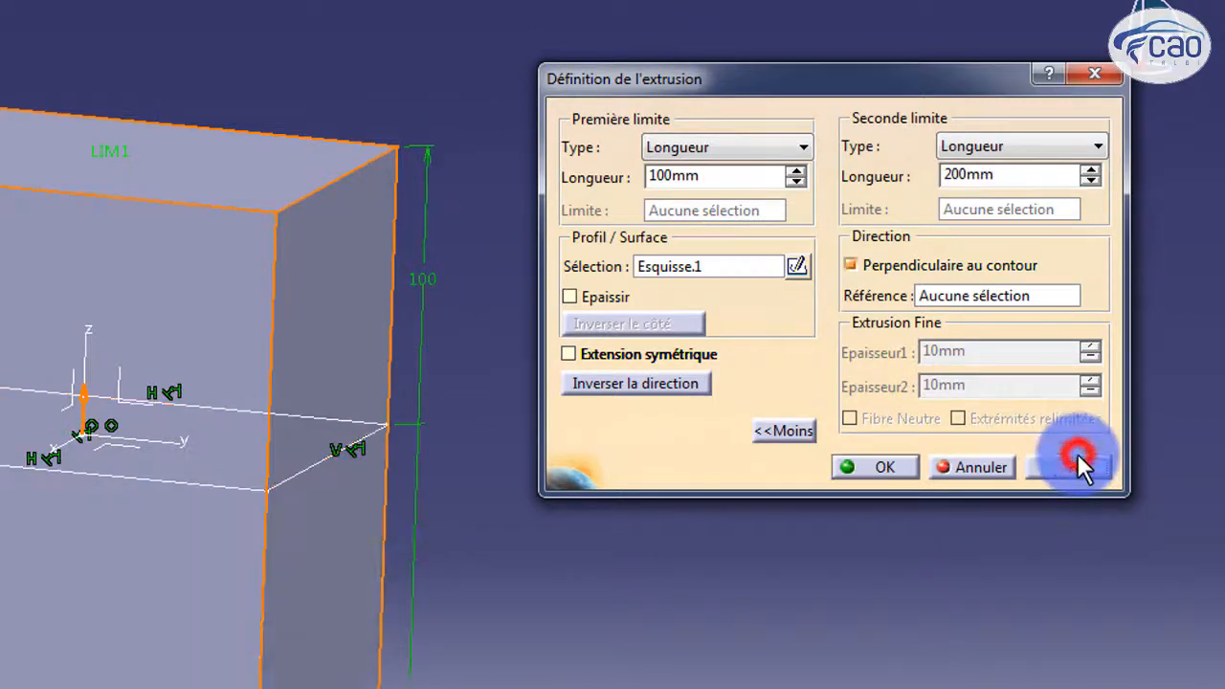
# Set the second limit's length to 0 mm and validate the extrusion.
pyautogui.moveTo(355, 478); pyautogui.dragTo(413, 421, button='middle')
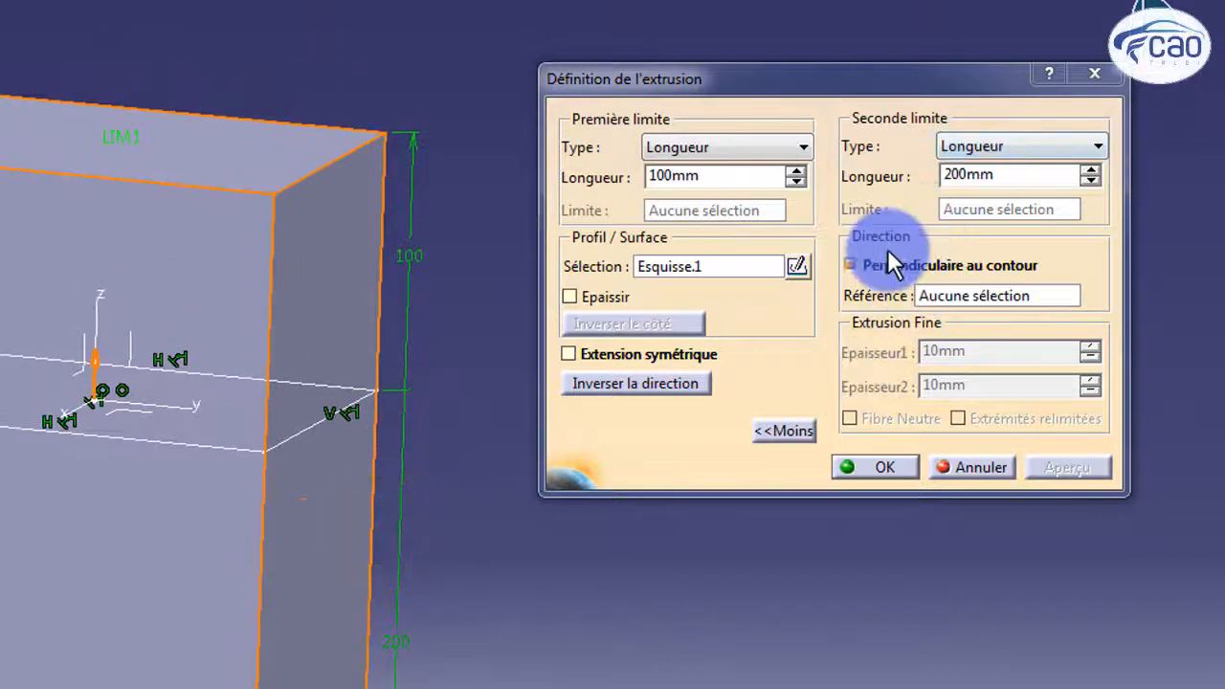
pyautogui.doubleClick(993, 175)
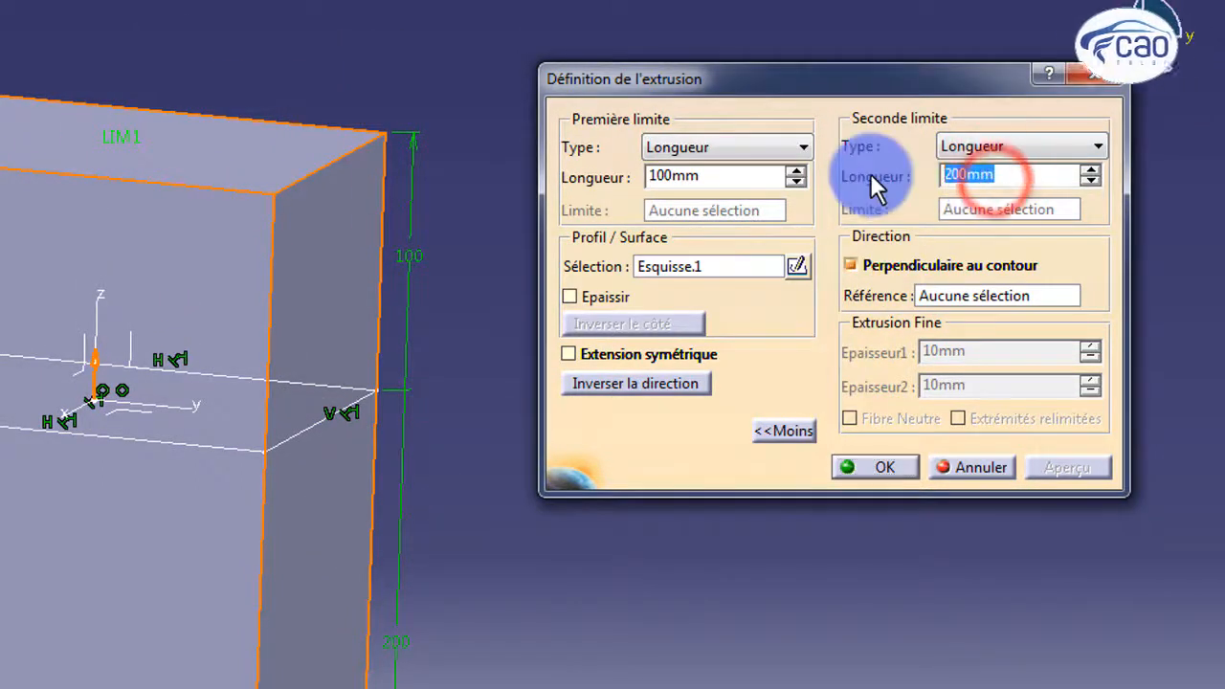
pyautogui.write('0')
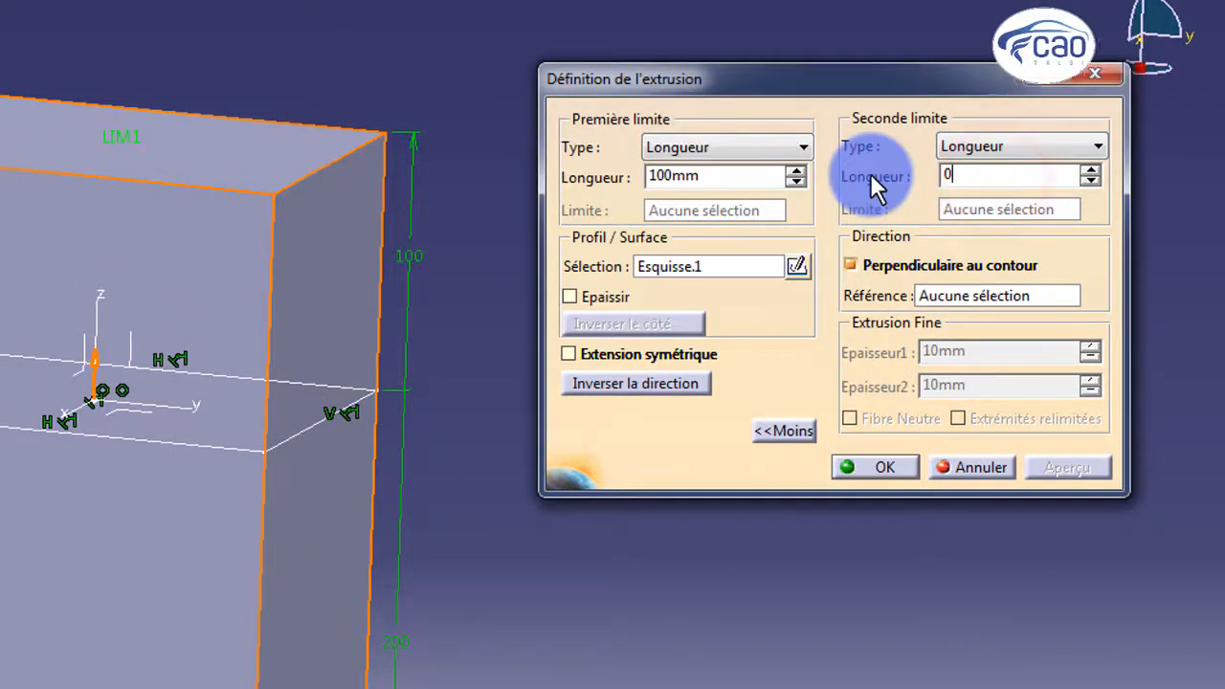
pyautogui.click(834, 603)
pyautogui.click(899, 468)
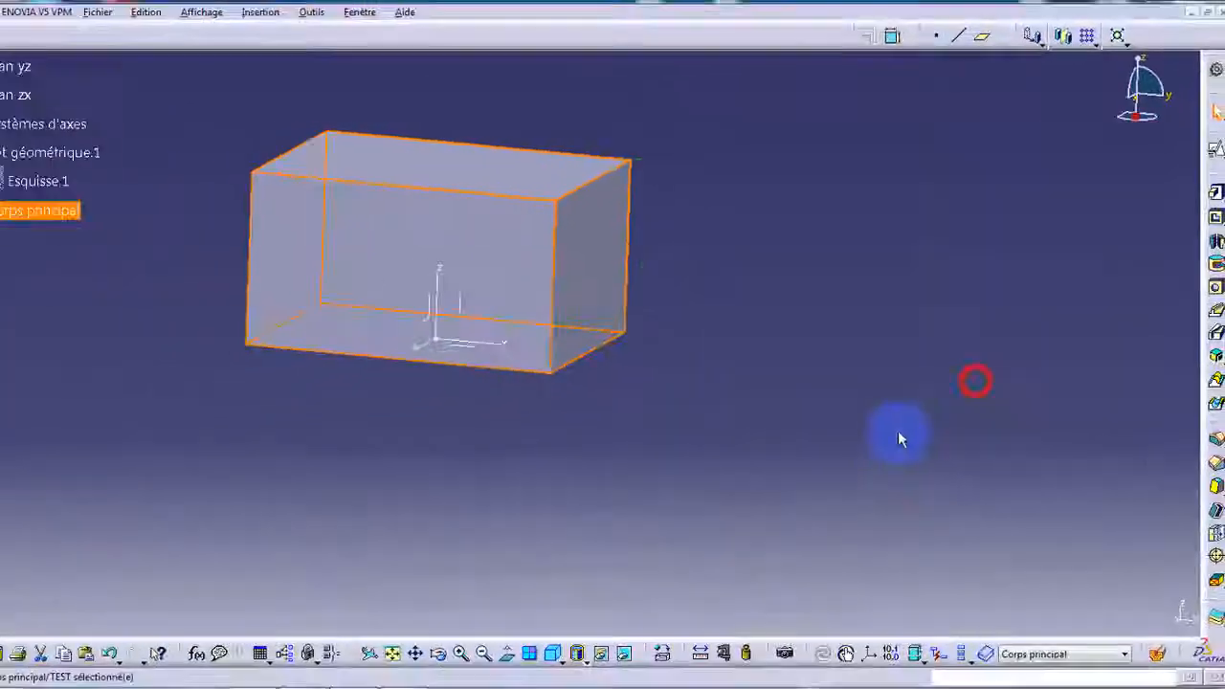
pyautogui.click(899, 437)
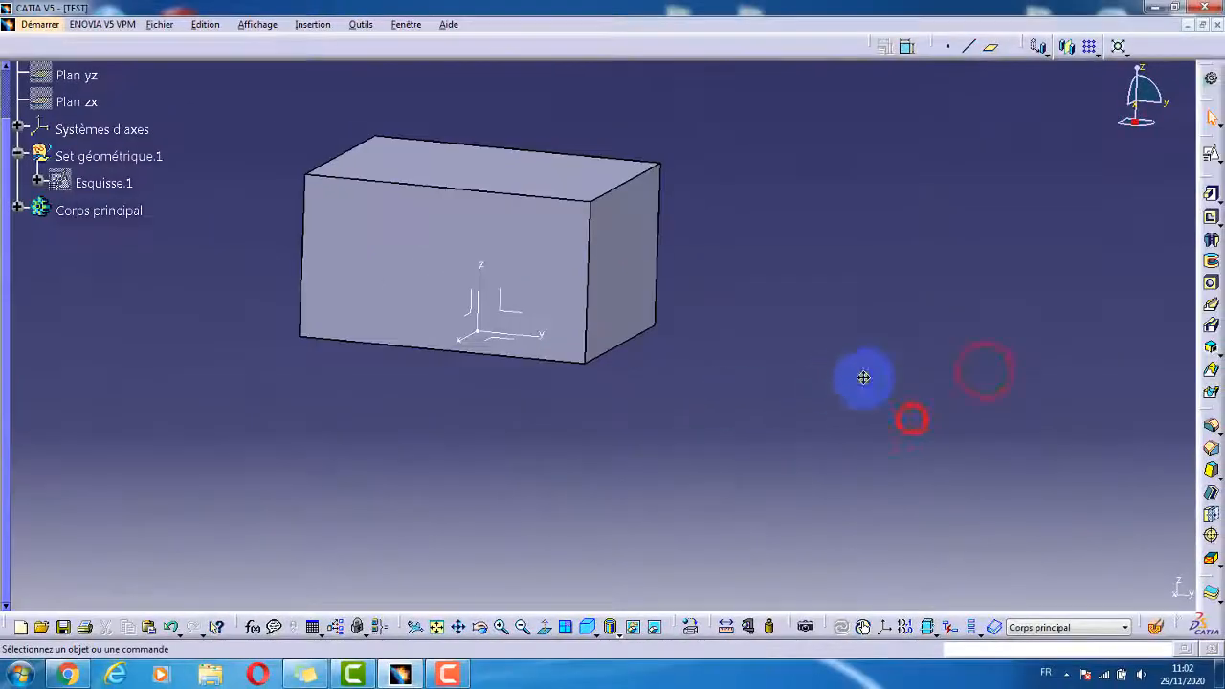
# Create a positioned sketch on the block's top face with the Intervertir and Inverser V orientation options turned on.
pyautogui.moveTo(846, 388); pyautogui.dragTo(896, 378, button='middle')
pyautogui.moveTo(639, 391); pyautogui.dragTo(791, 574, button='middle')
pyautogui.moveTo(728, 421); pyautogui.dragTo(784, 364, button='middle')
pyautogui.click(759, 388)
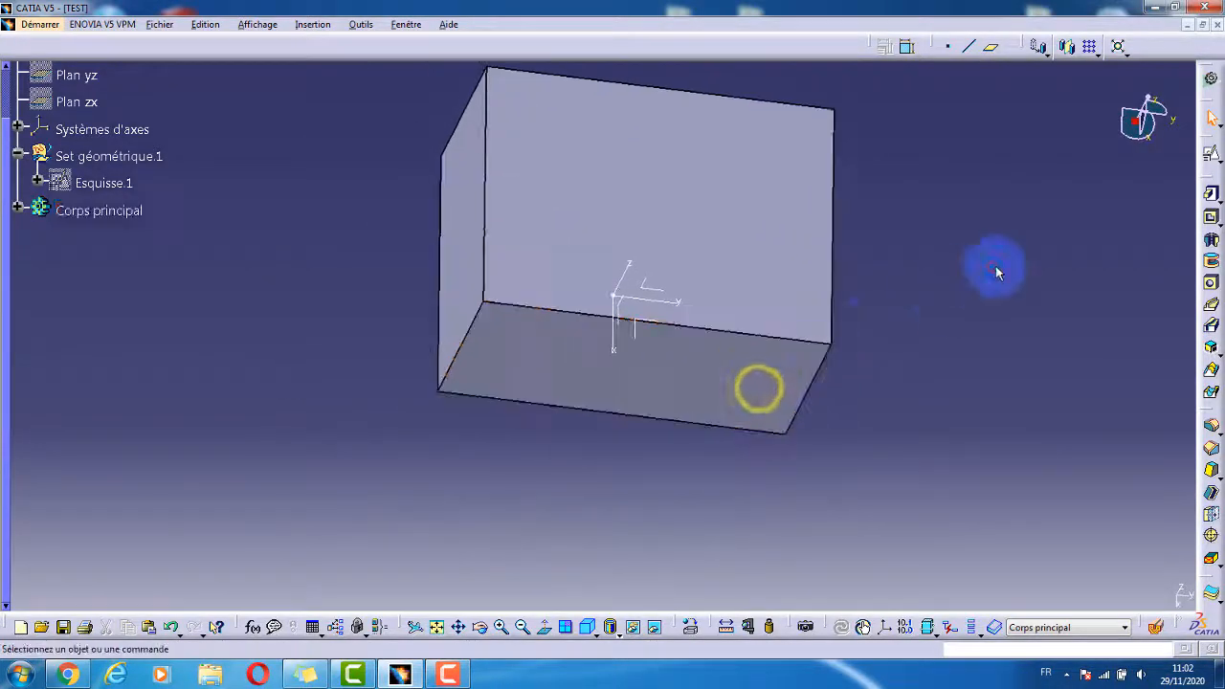
pyautogui.click(1013, 261)
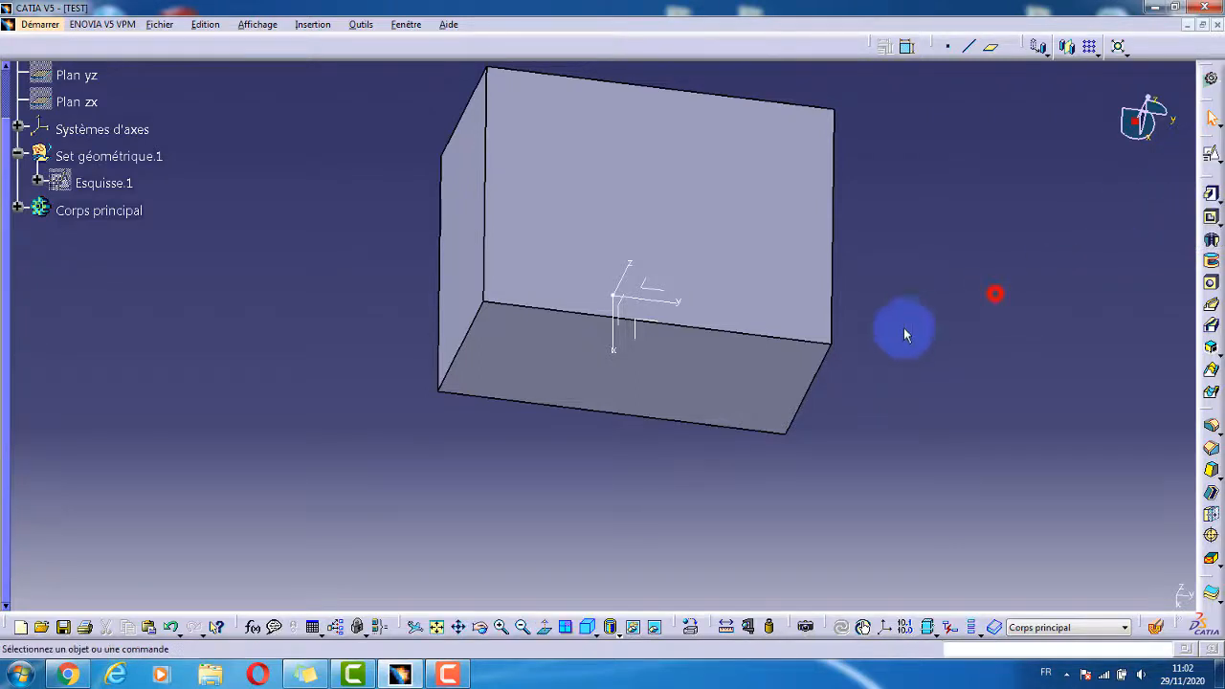
pyautogui.click(692, 208)
pyautogui.moveTo(706, 249)
pyautogui.mouseDown(button='middle')
pyautogui.moveTo(695, 380)
pyautogui.moveTo(686, 358)
pyautogui.moveTo(724, 301)
pyautogui.moveTo(672, 311)
pyautogui.mouseUp(button='middle')
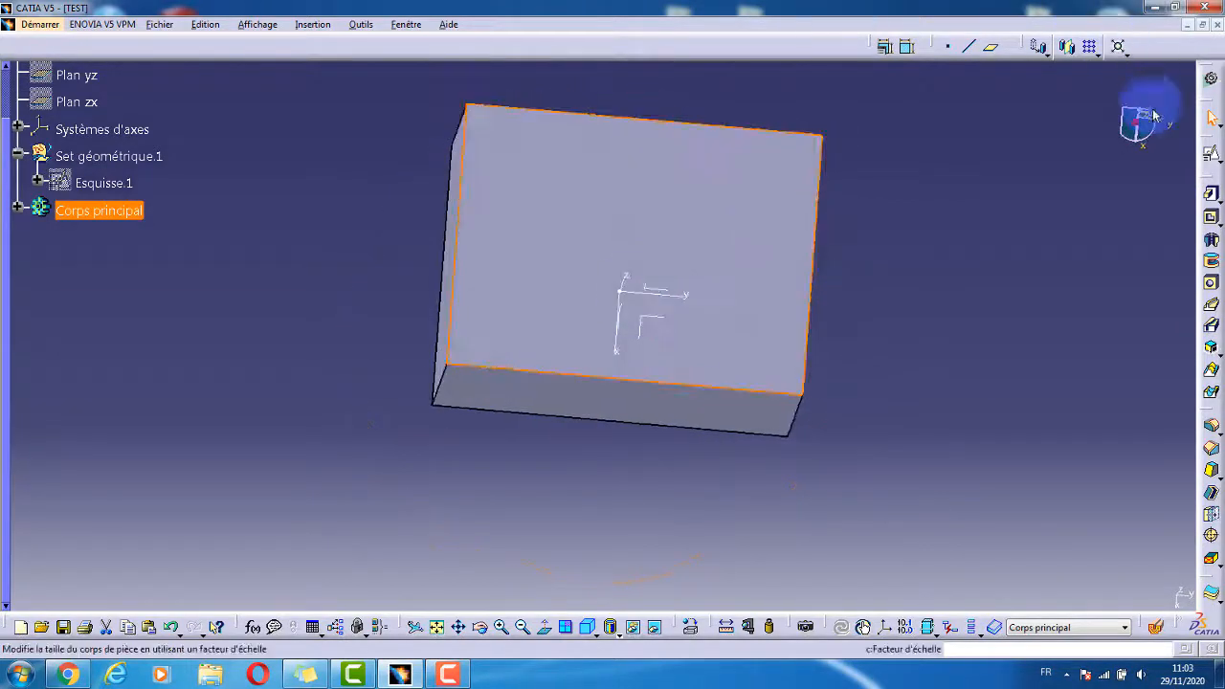
pyautogui.click(1208, 158)
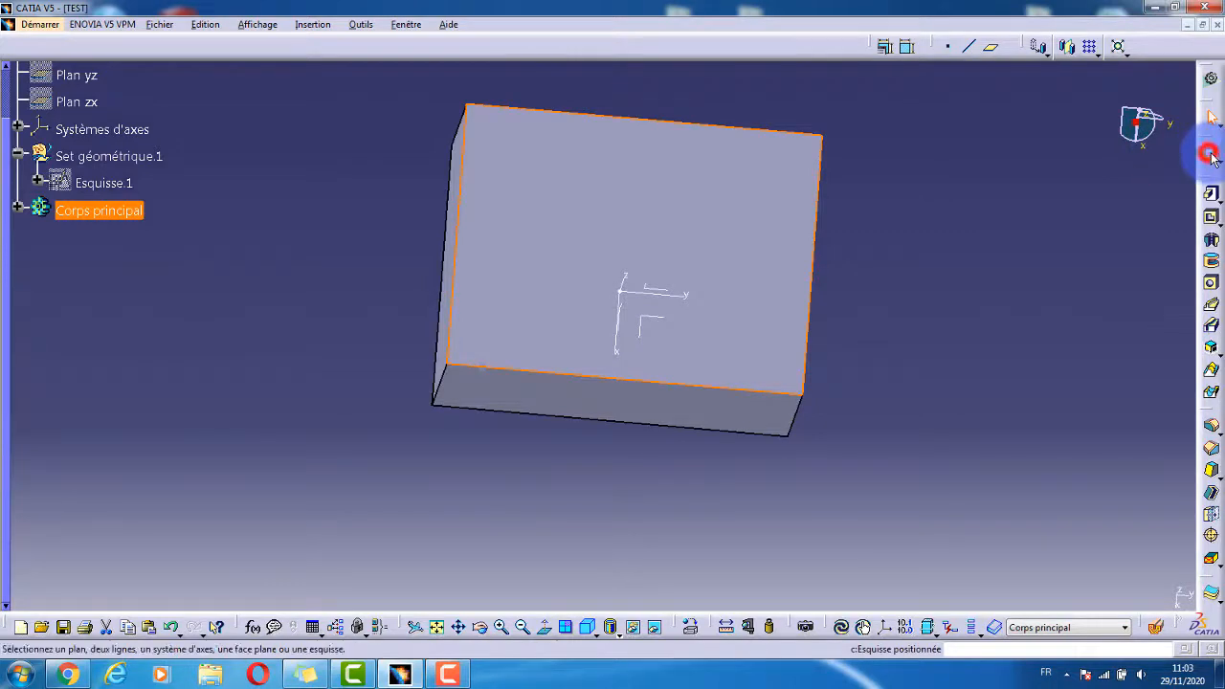
pyautogui.click(1057, 450)
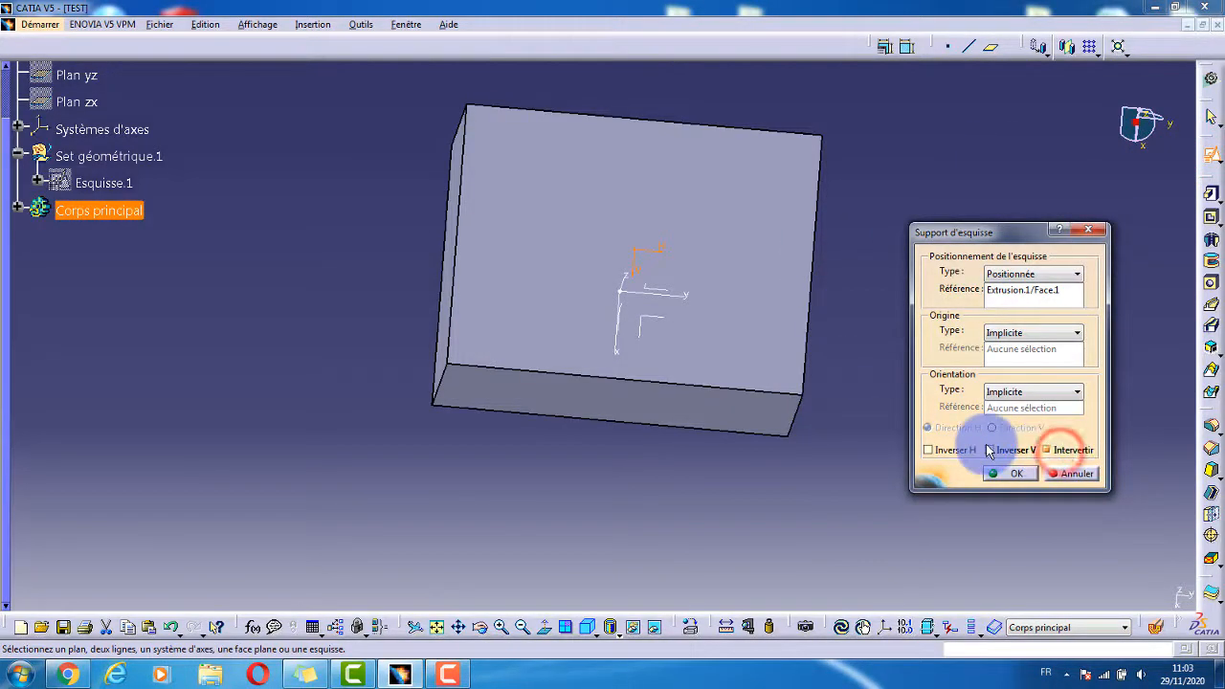
pyautogui.click(990, 450)
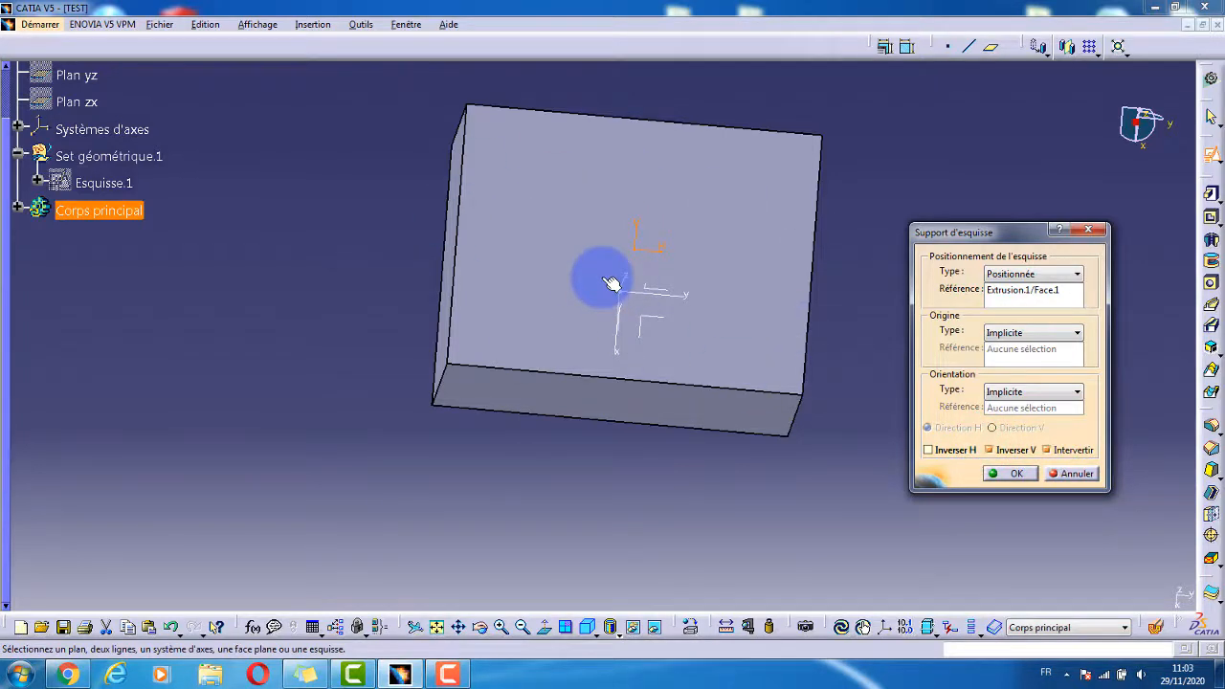
pyautogui.click(1016, 474)
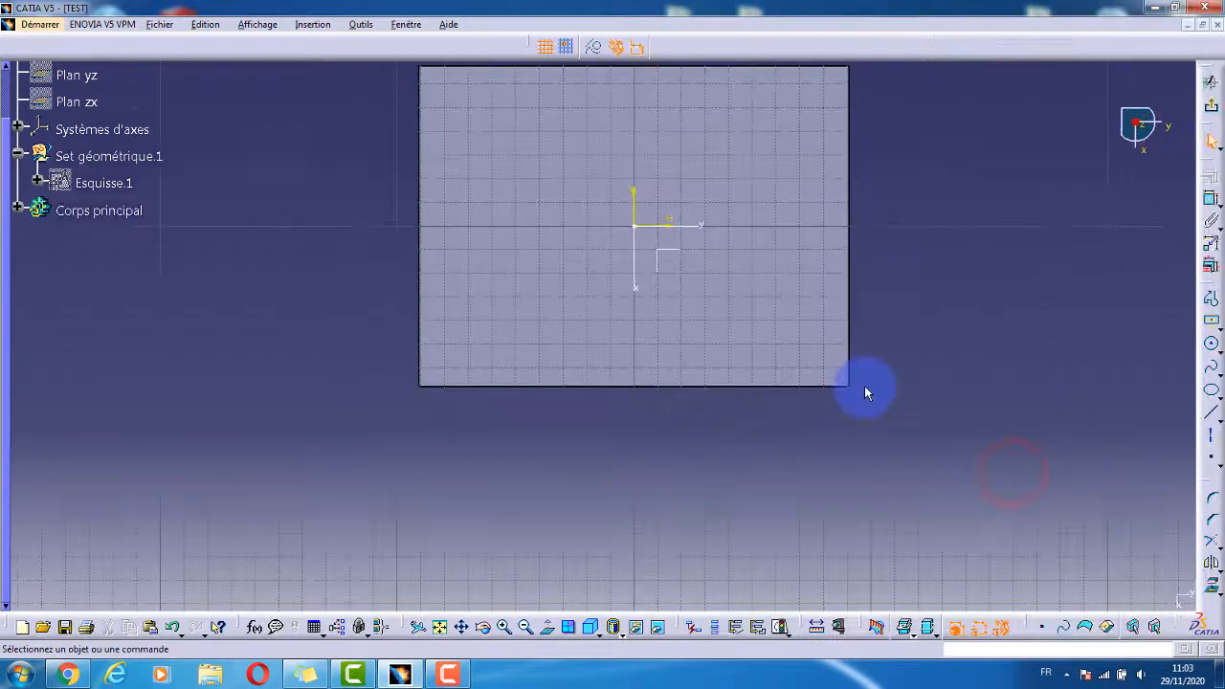
# Draw a centered rectangle in the upper-right area of the block's top face and exit the sketch.
pyautogui.moveTo(561, 85)
pyautogui.mouseDown()
pyautogui.moveTo(596, 306)
pyautogui.moveTo(655, 314)
pyautogui.moveTo(670, 303)
pyautogui.mouseUp()
pyautogui.click(882, 255)
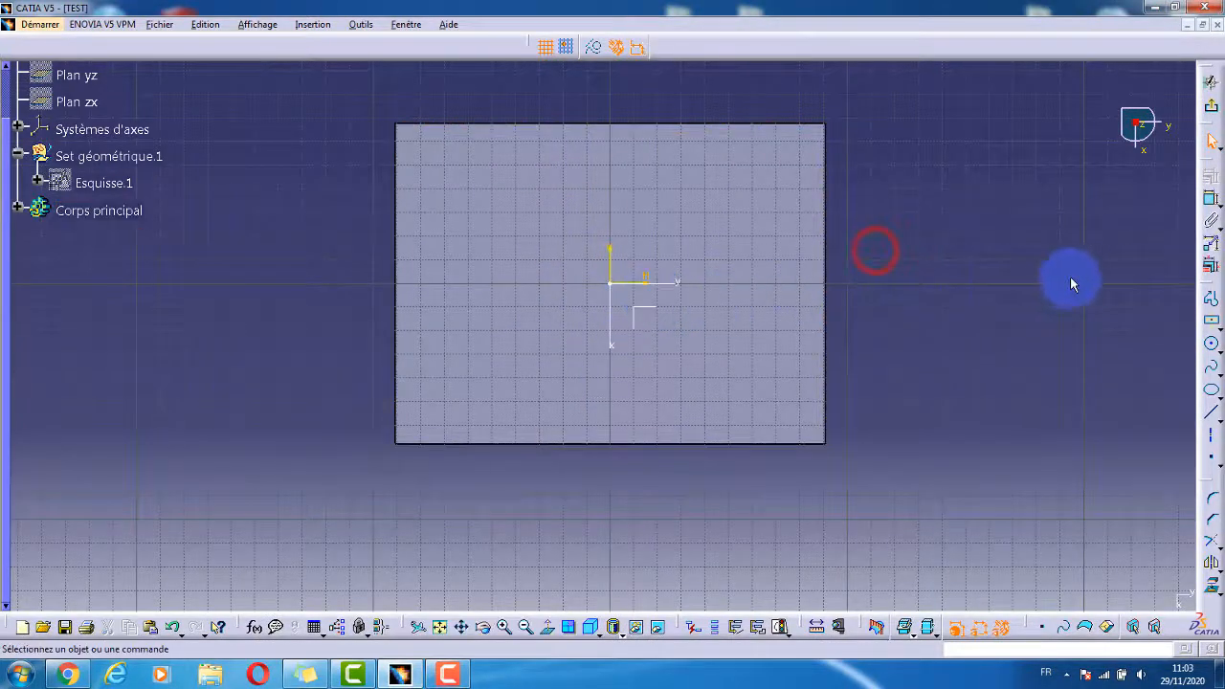
pyautogui.click(1211, 322)
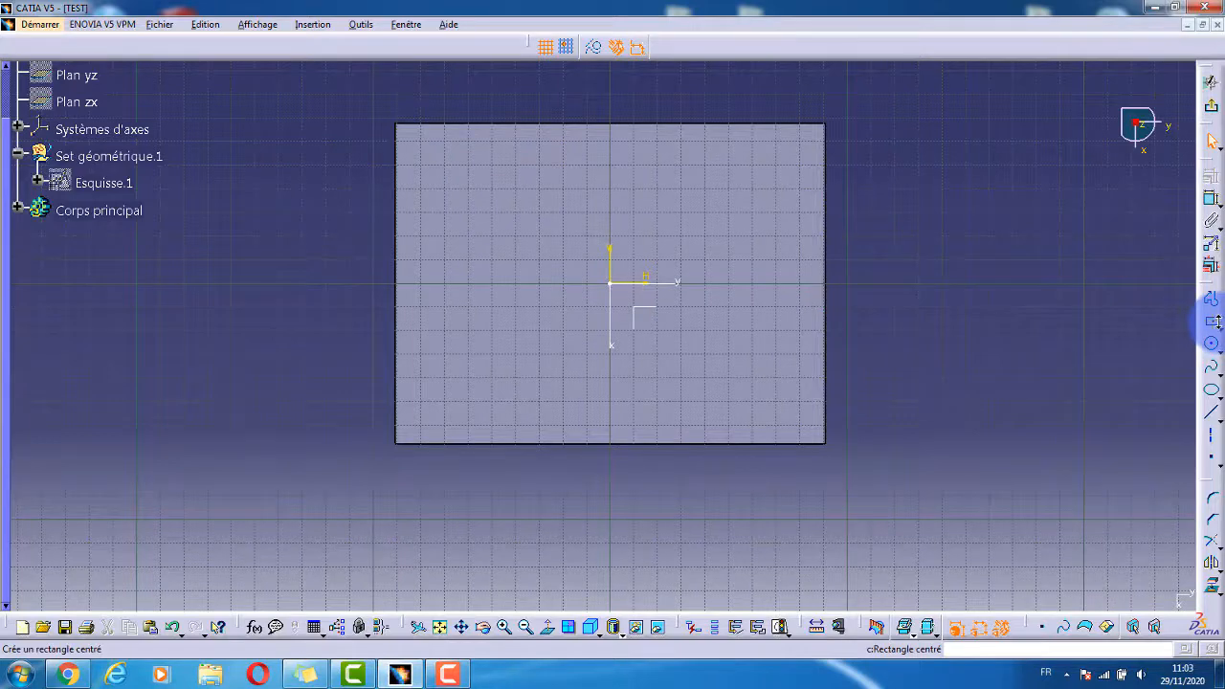
pyautogui.click(685, 192)
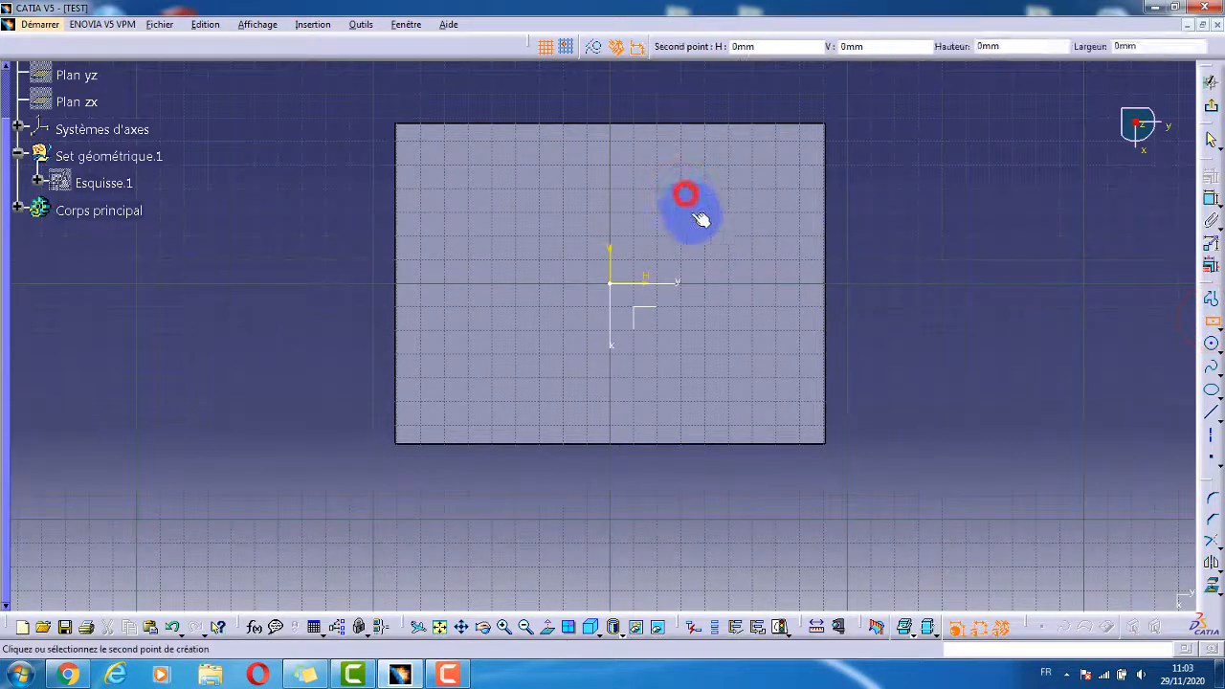
pyautogui.click(741, 242)
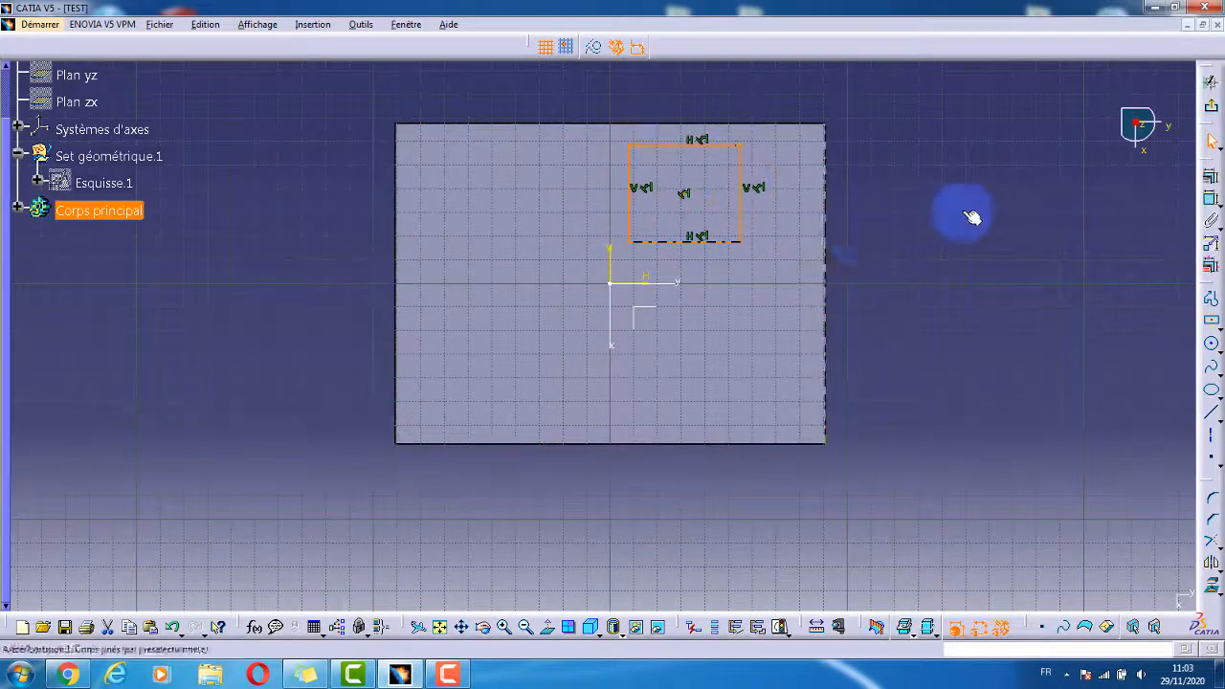
pyautogui.click(1013, 206)
pyautogui.click(1212, 110)
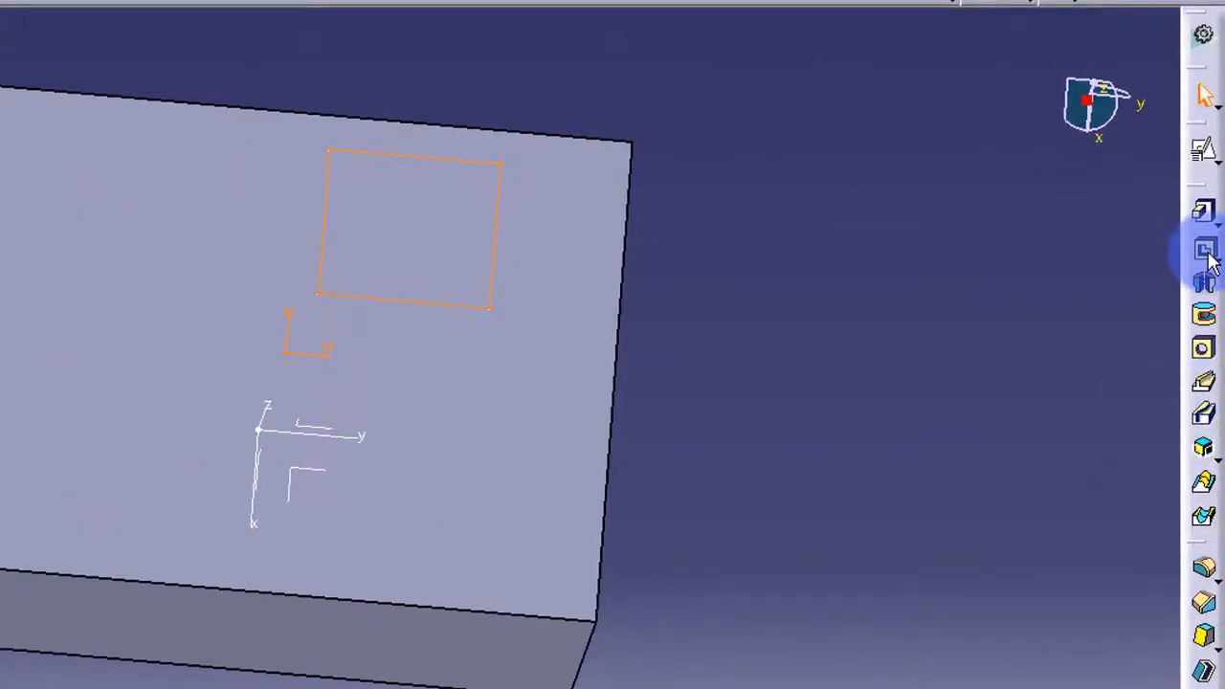
# Start a pocket from the rectangle sketch and review its limit types and its second-limit and direction options.
pyautogui.click(1206, 255)
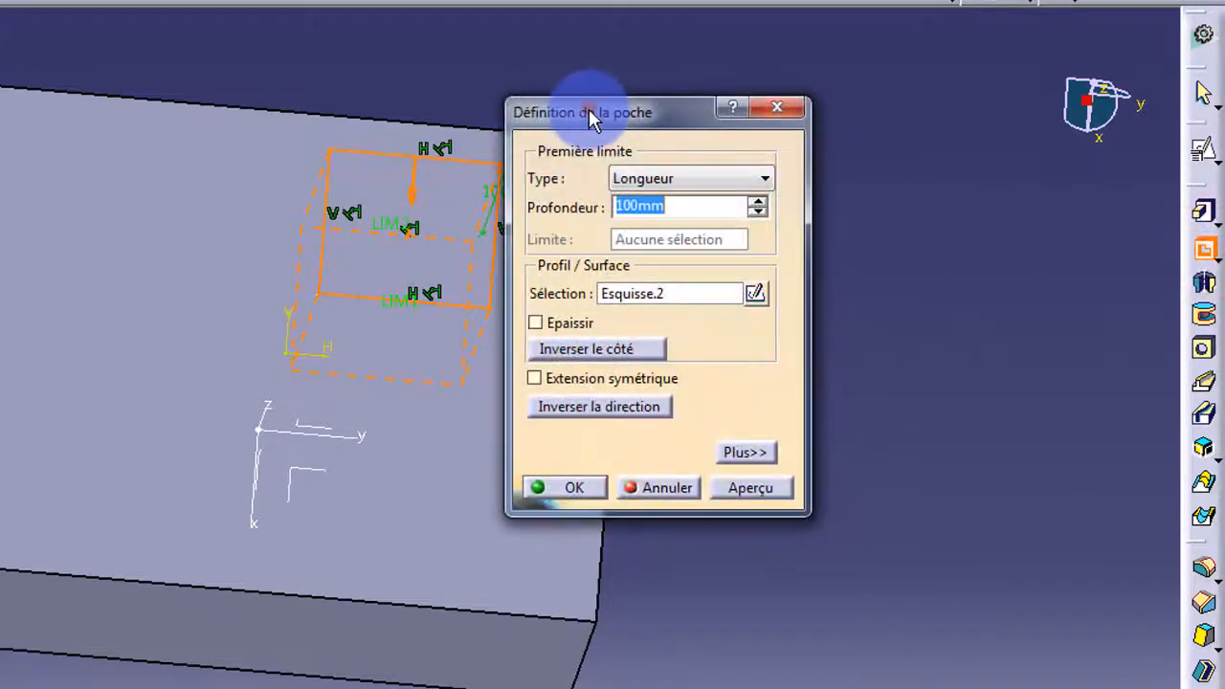
pyautogui.moveTo(588, 112); pyautogui.dragTo(787, 128)
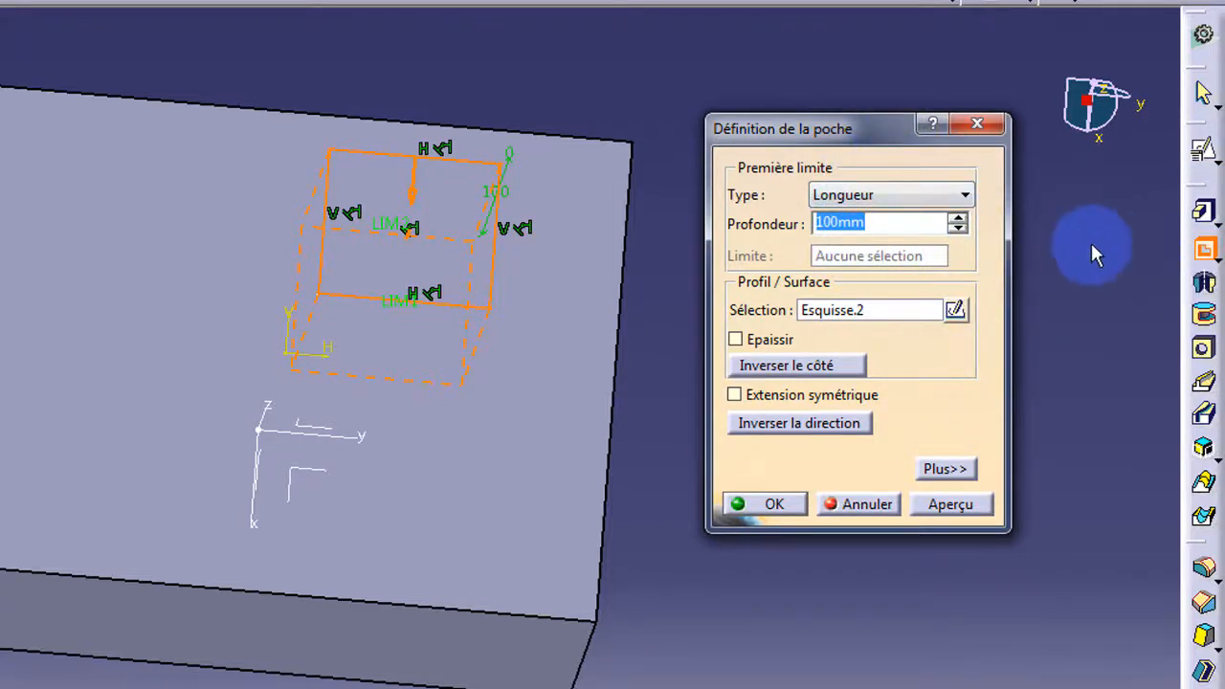
pyautogui.click(925, 196)
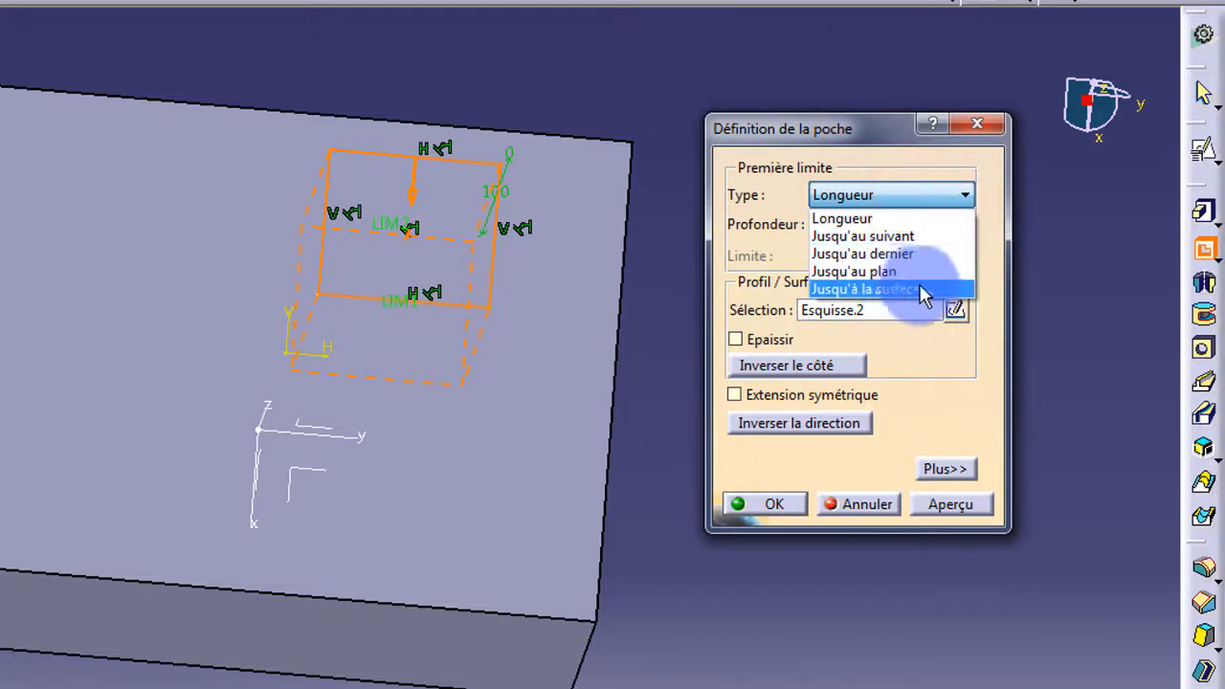
pyautogui.click(951, 369)
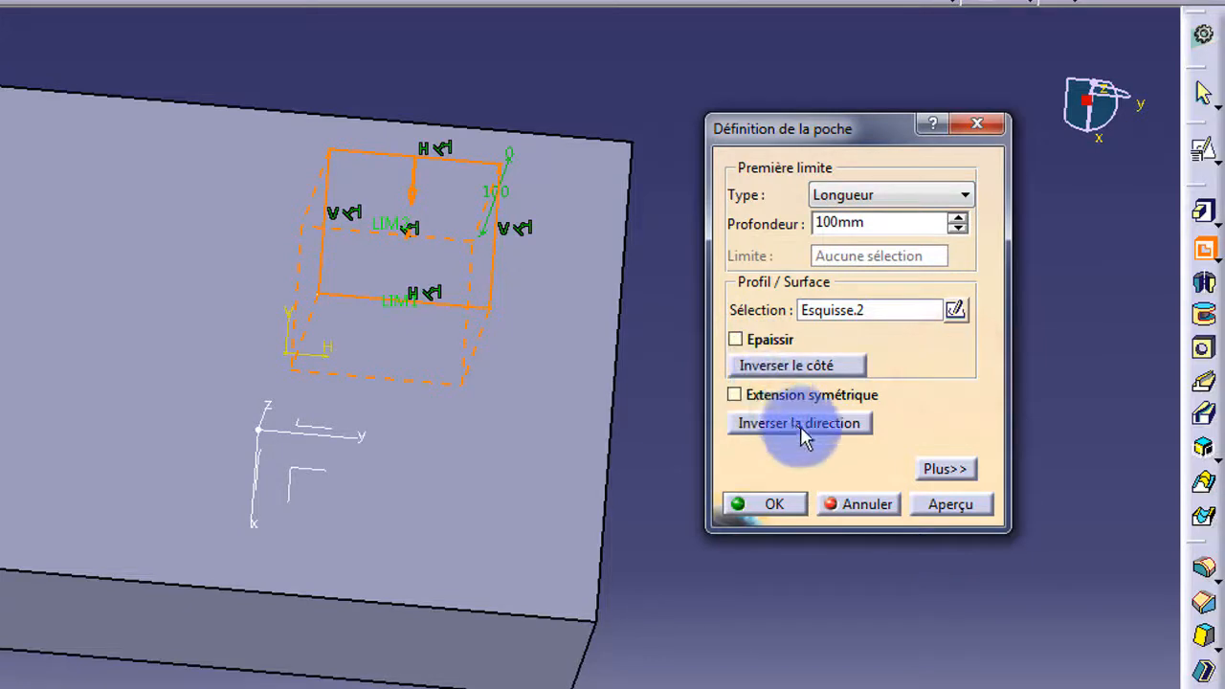
pyautogui.click(945, 468)
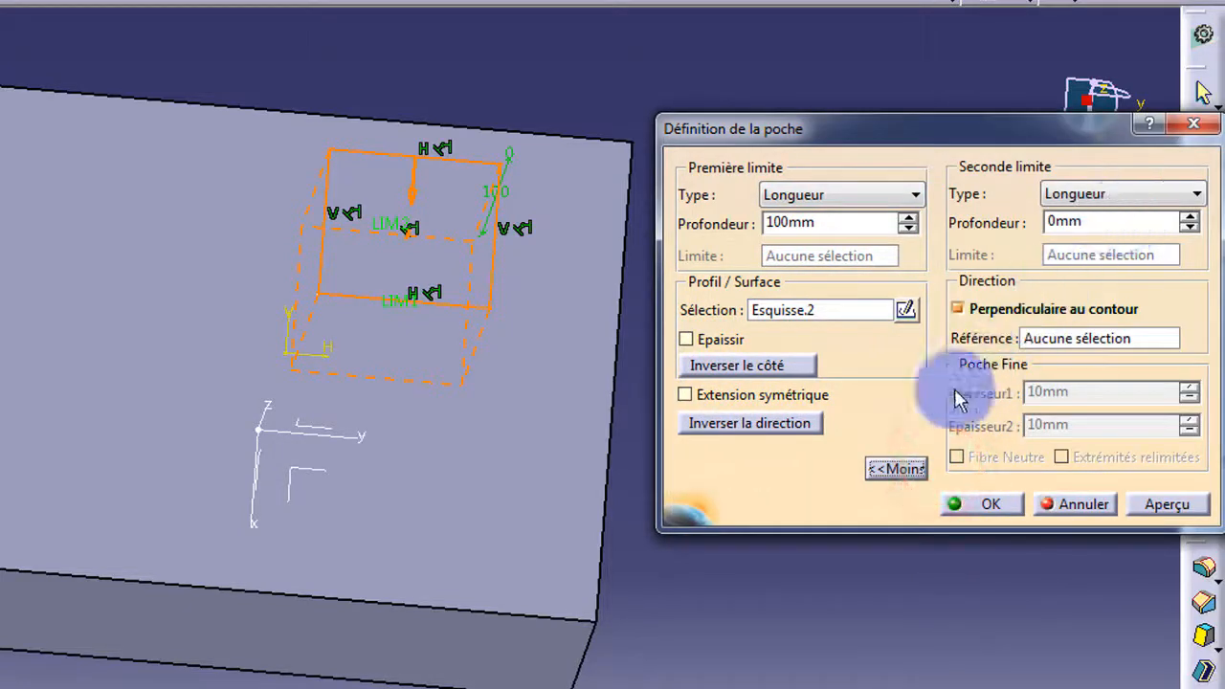
pyautogui.click(909, 469)
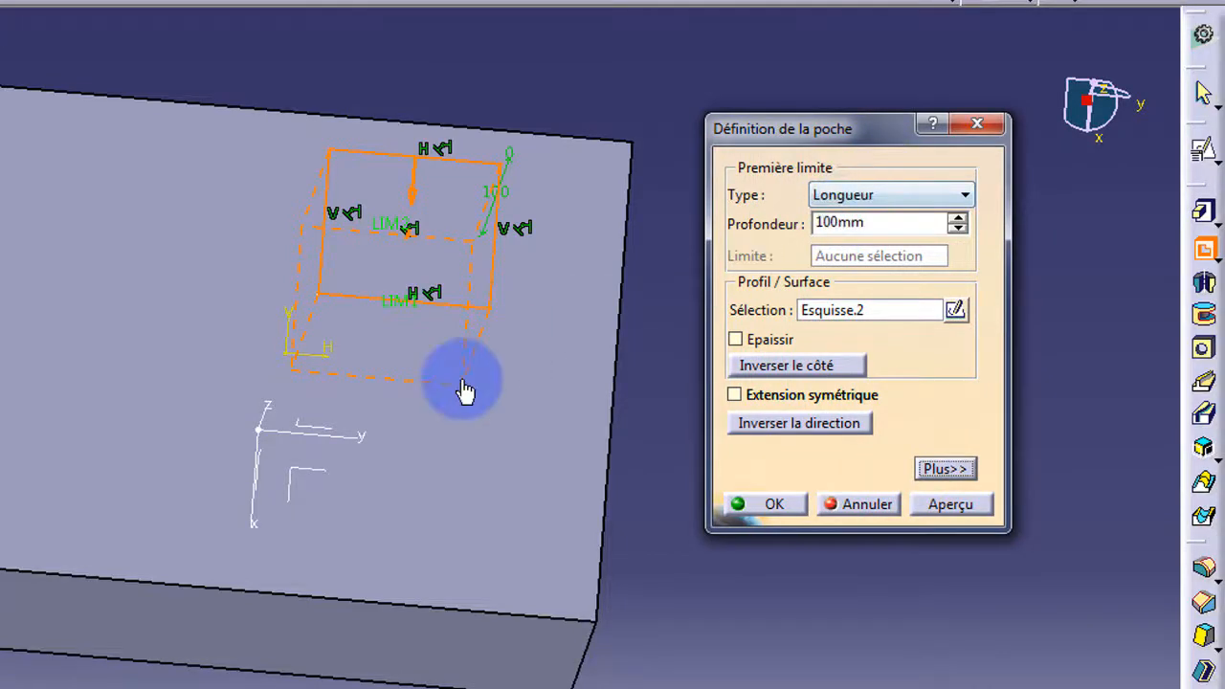
# Set the pocket's depth to 30 mm and preview the cut from several angles.
pyautogui.moveTo(400, 379)
pyautogui.mouseDown(button='middle')
pyautogui.moveTo(328, 358)
pyautogui.moveTo(371, 249)
pyautogui.moveTo(342, 265)
pyautogui.moveTo(399, 191)
pyautogui.mouseUp(button='middle')
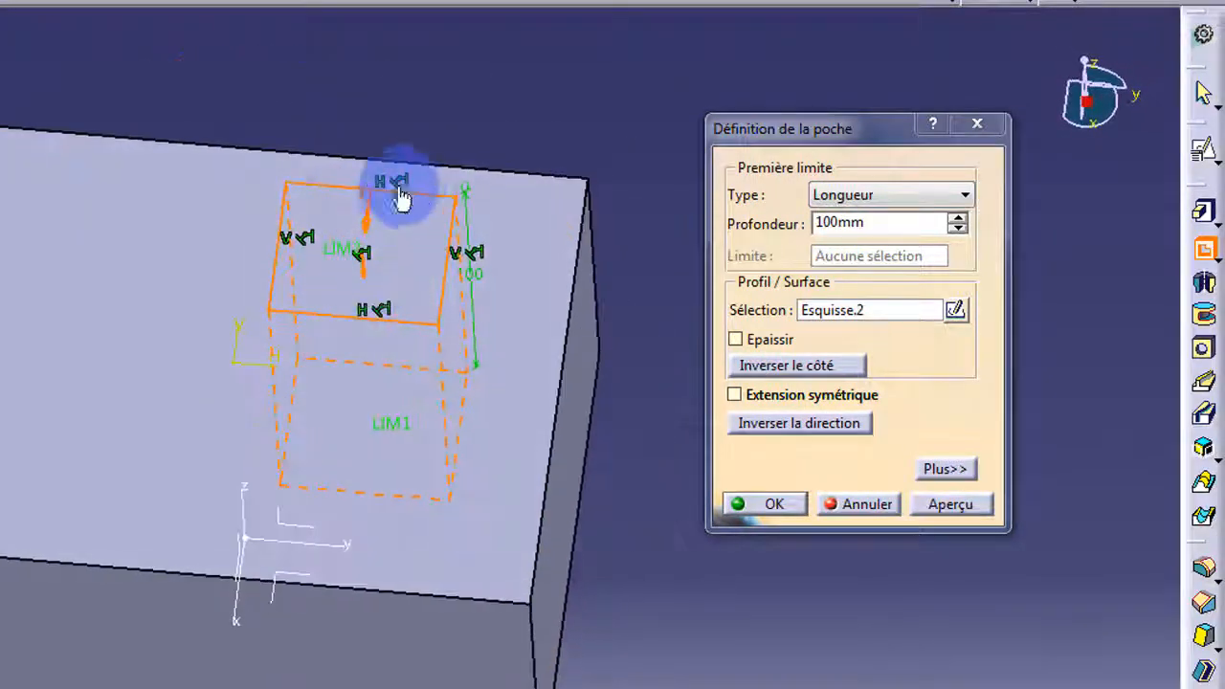
pyautogui.doubleClick(895, 226)
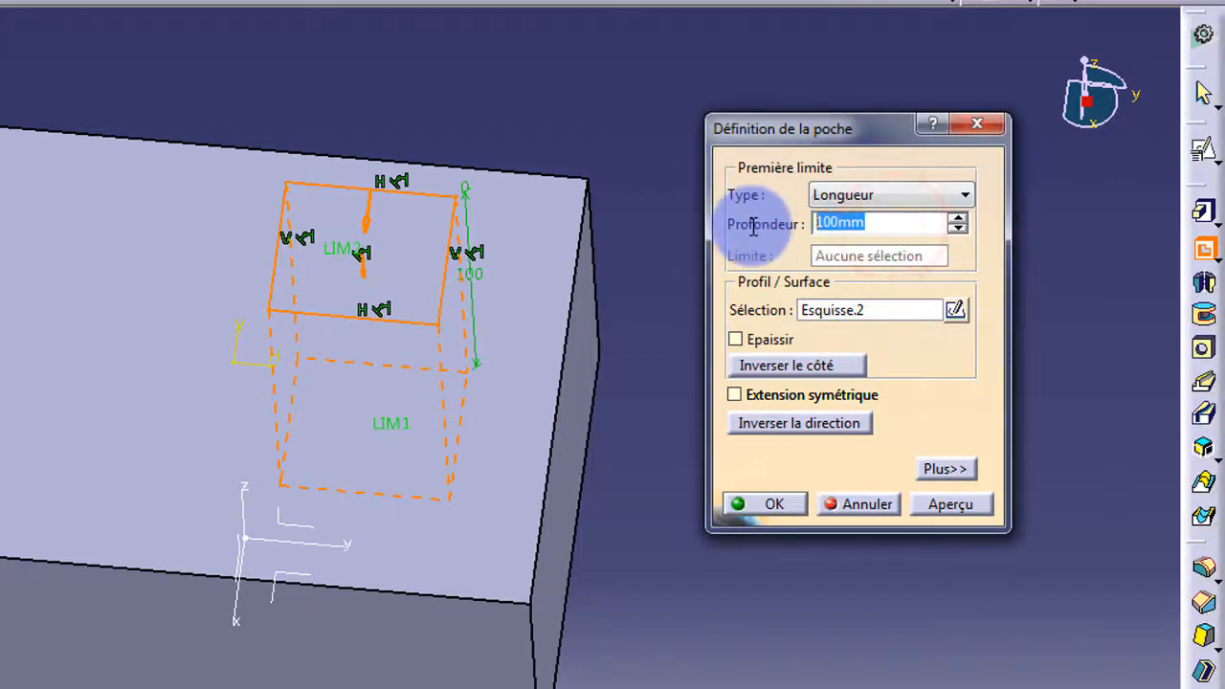
pyautogui.click(953, 507)
pyautogui.moveTo(574, 525); pyautogui.dragTo(127, 427, button='middle')
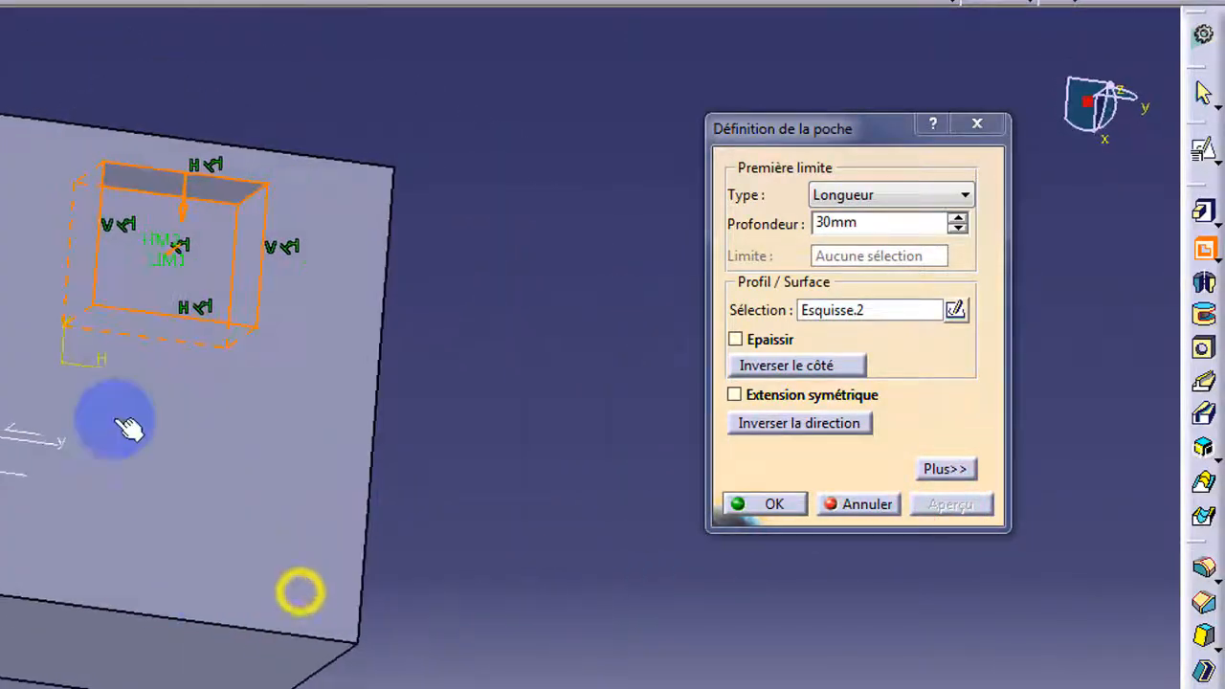
pyautogui.moveTo(497, 380); pyautogui.dragTo(53, 375, button='middle')
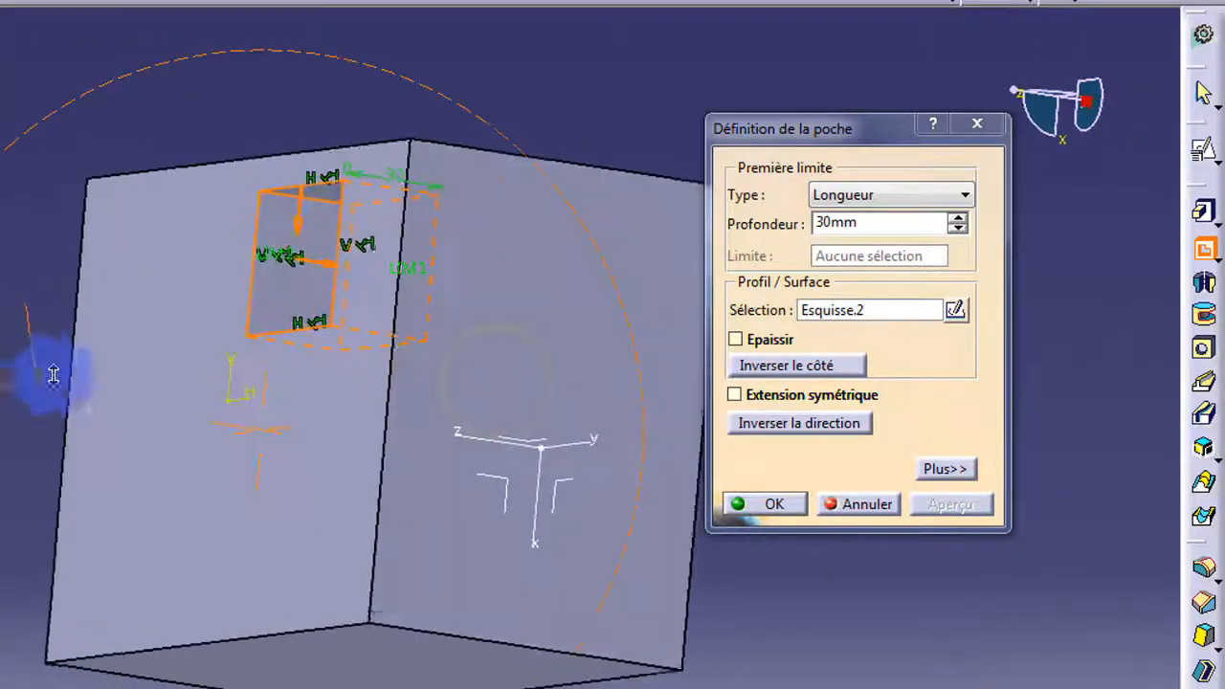
# Set the pocket's first limit type to Jusqu'au dernier and preview the cut through the block.
pyautogui.click(866, 194)
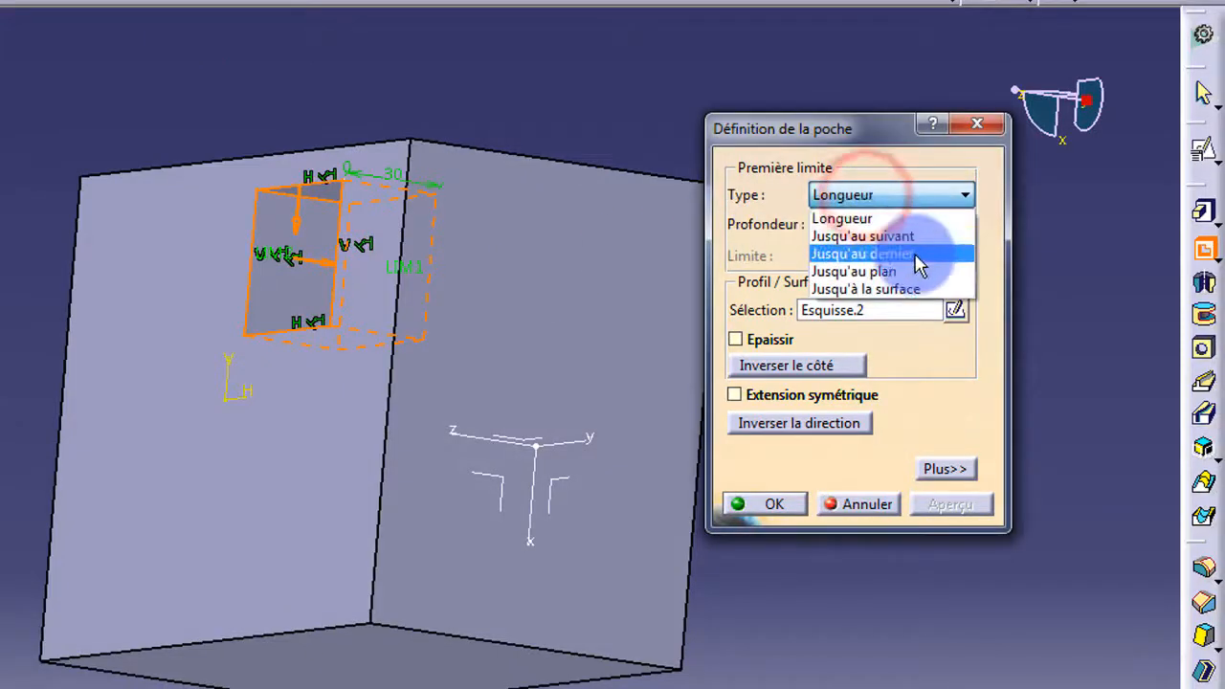
pyautogui.click(917, 256)
pyautogui.moveTo(363, 374); pyautogui.dragTo(282, 383, button='middle')
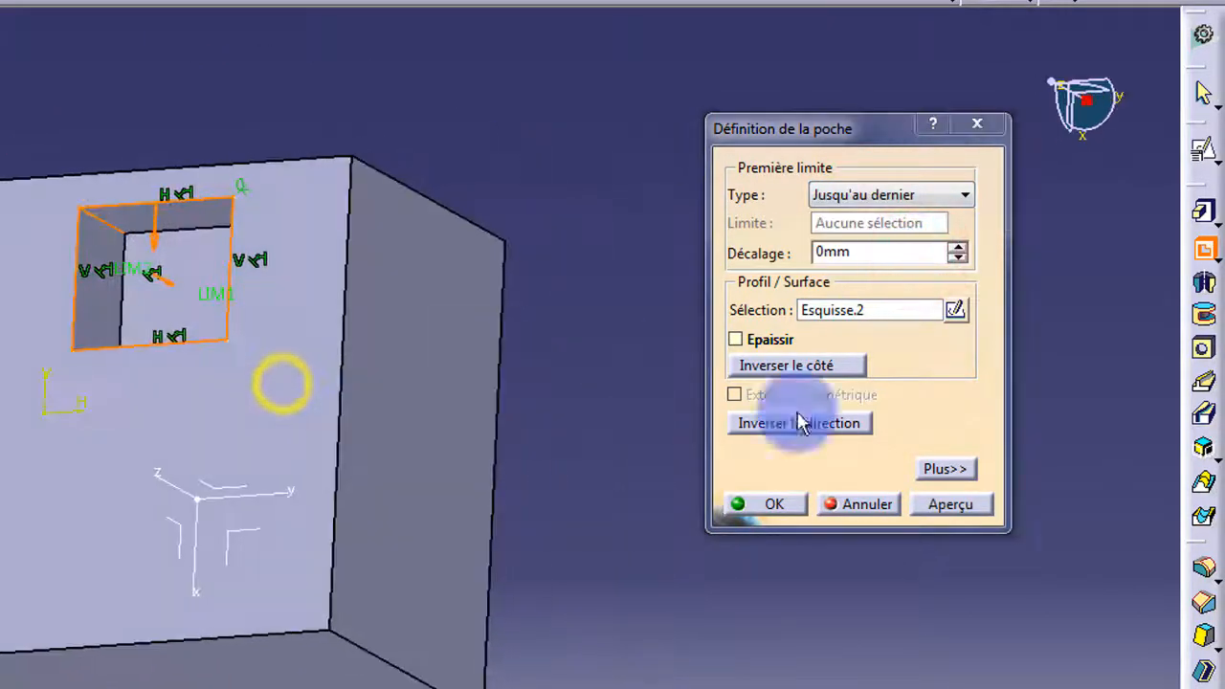
pyautogui.click(947, 504)
pyautogui.moveTo(224, 424); pyautogui.dragTo(638, 374, button='middle')
# Try the Jusqu'au suivant limit type on the pocket, return it to Jusqu'au dernier and inspect the block from behind.
pyautogui.click(905, 194)
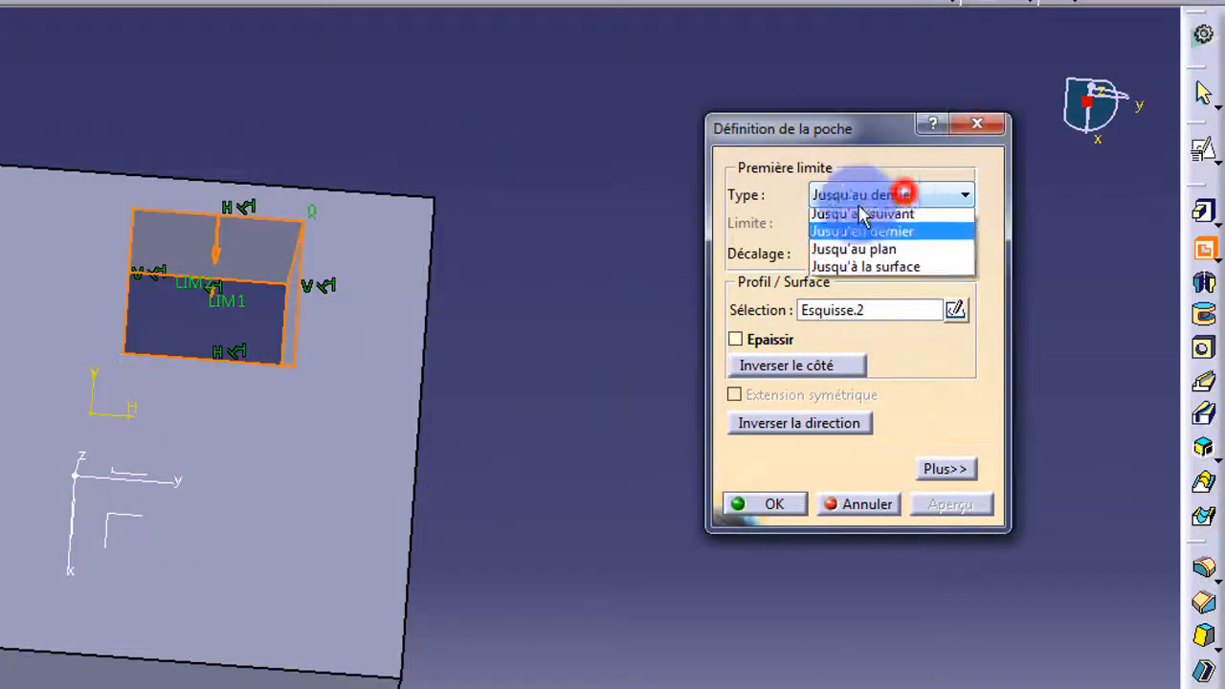
pyautogui.click(897, 232)
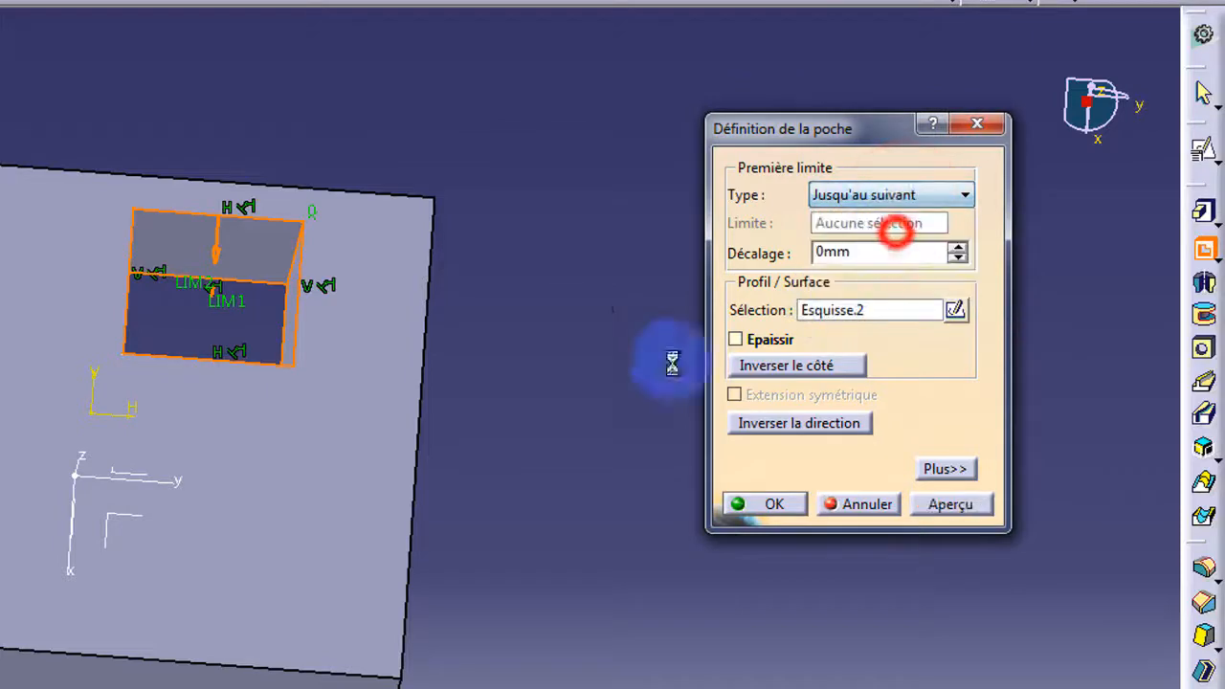
pyautogui.scroll(-1, 178, 402)
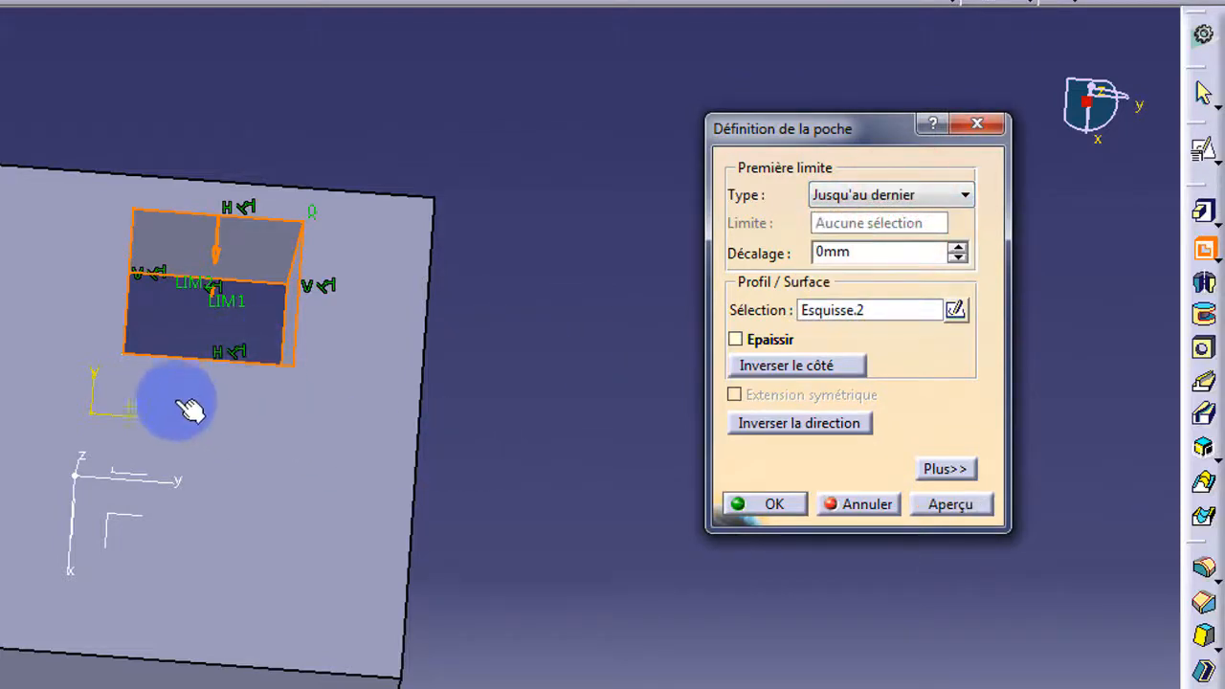
pyautogui.moveTo(323, 470); pyautogui.dragTo(11, 450, button='middle')
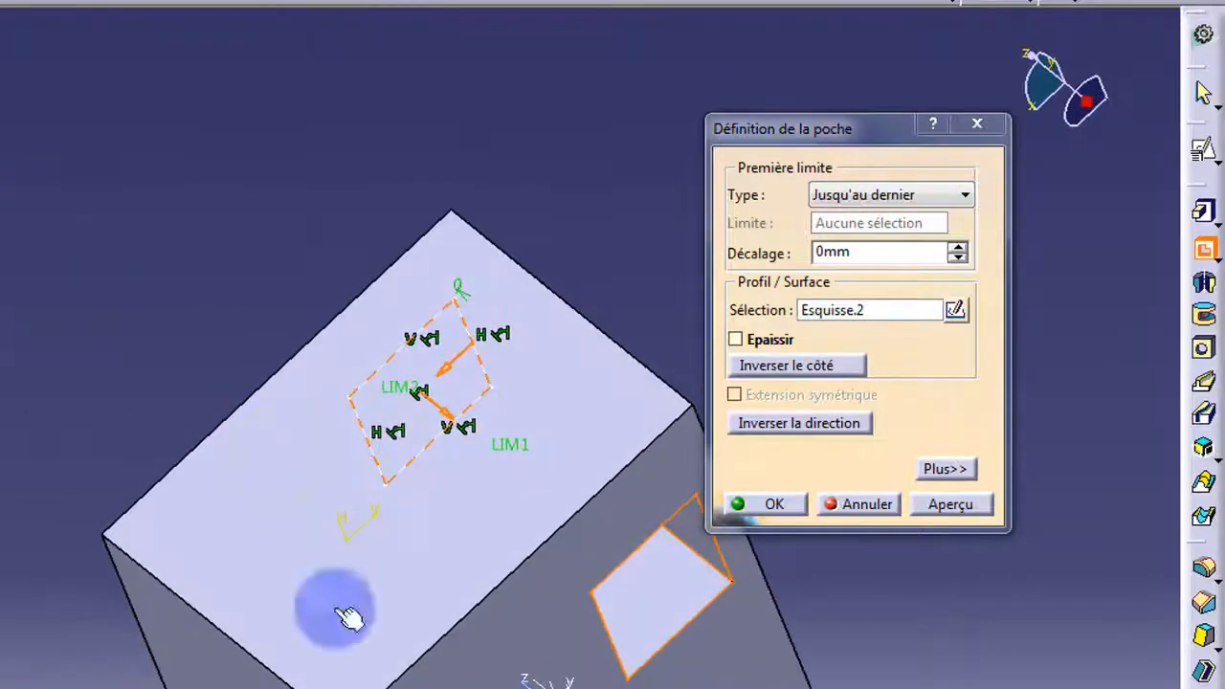
pyautogui.moveTo(350, 617)
pyautogui.mouseDown(button='middle')
pyautogui.moveTo(16, 351)
pyautogui.moveTo(468, 495)
pyautogui.moveTo(547, 657)
pyautogui.moveTo(457, 470)
pyautogui.mouseUp(button='middle')
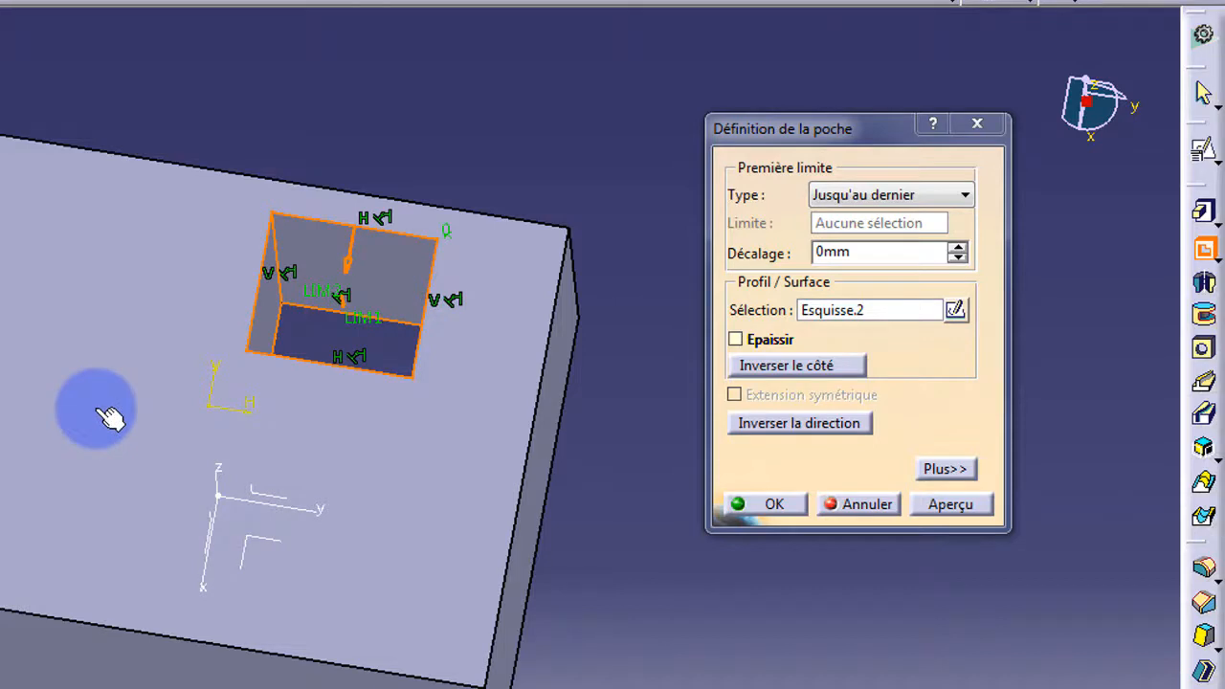
# Preview the pocket with the Jusqu'au dernier limit and validate it.
pyautogui.click(950, 505)
pyautogui.moveTo(402, 480); pyautogui.dragTo(360, 493, button='middle')
pyautogui.click(756, 505)
pyautogui.click(761, 505)
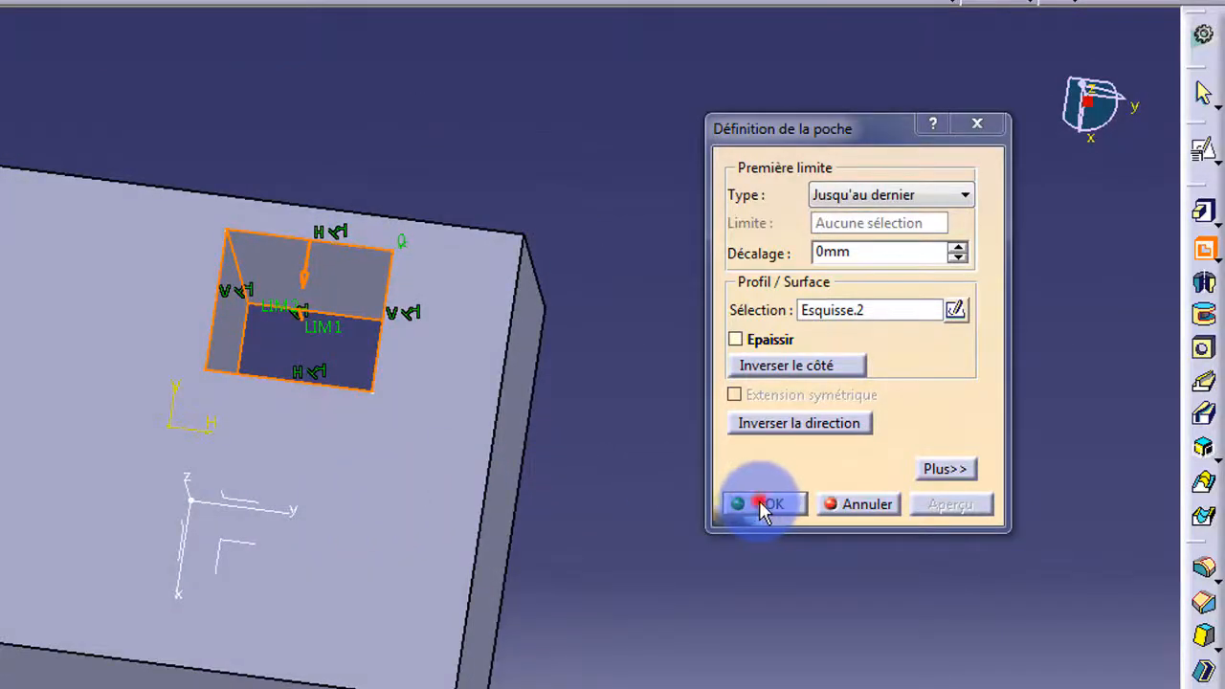
# Inspect the block with its through pocket from several angles.
pyautogui.click(703, 466)
pyautogui.moveTo(486, 565); pyautogui.dragTo(255, 547, button='middle')
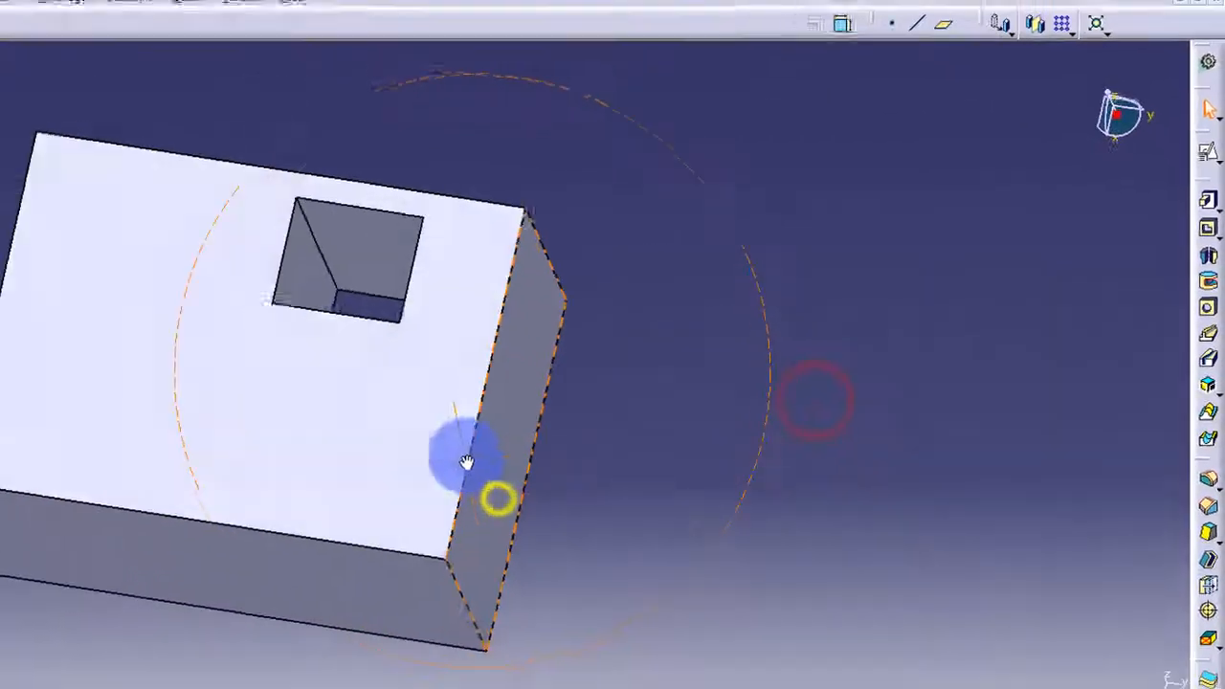
pyautogui.moveTo(466, 462); pyautogui.dragTo(1089, 265, button='middle')
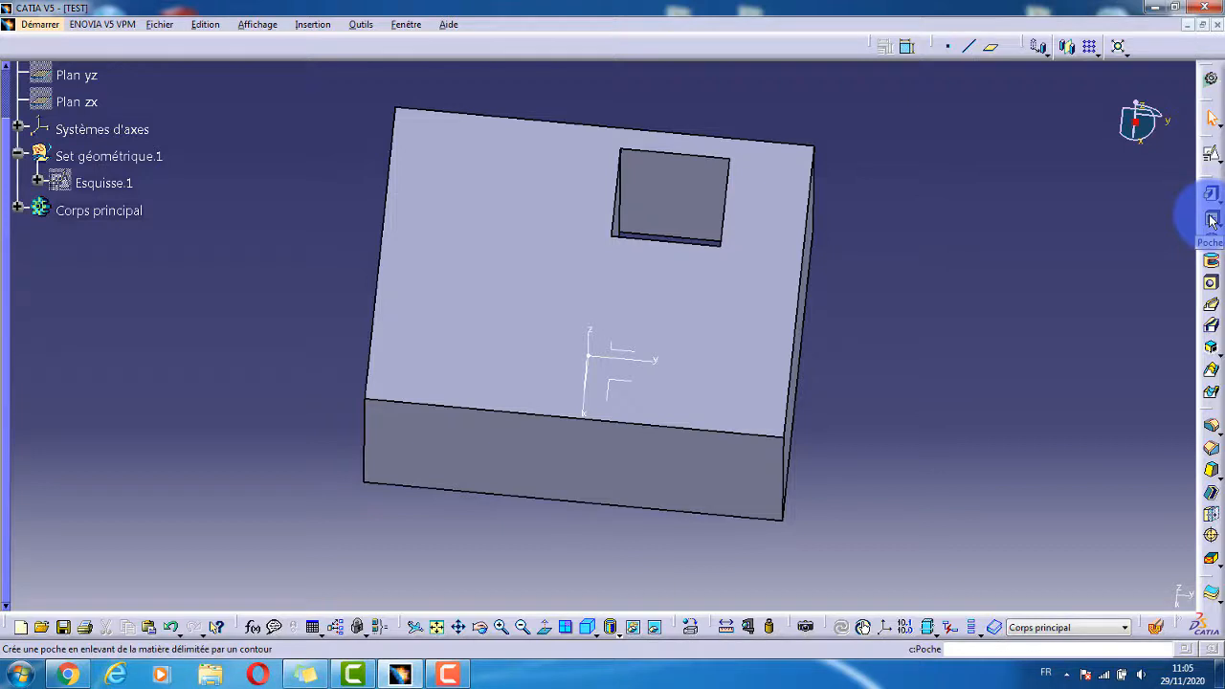
pyautogui.click(1121, 266)
pyautogui.click(938, 342)
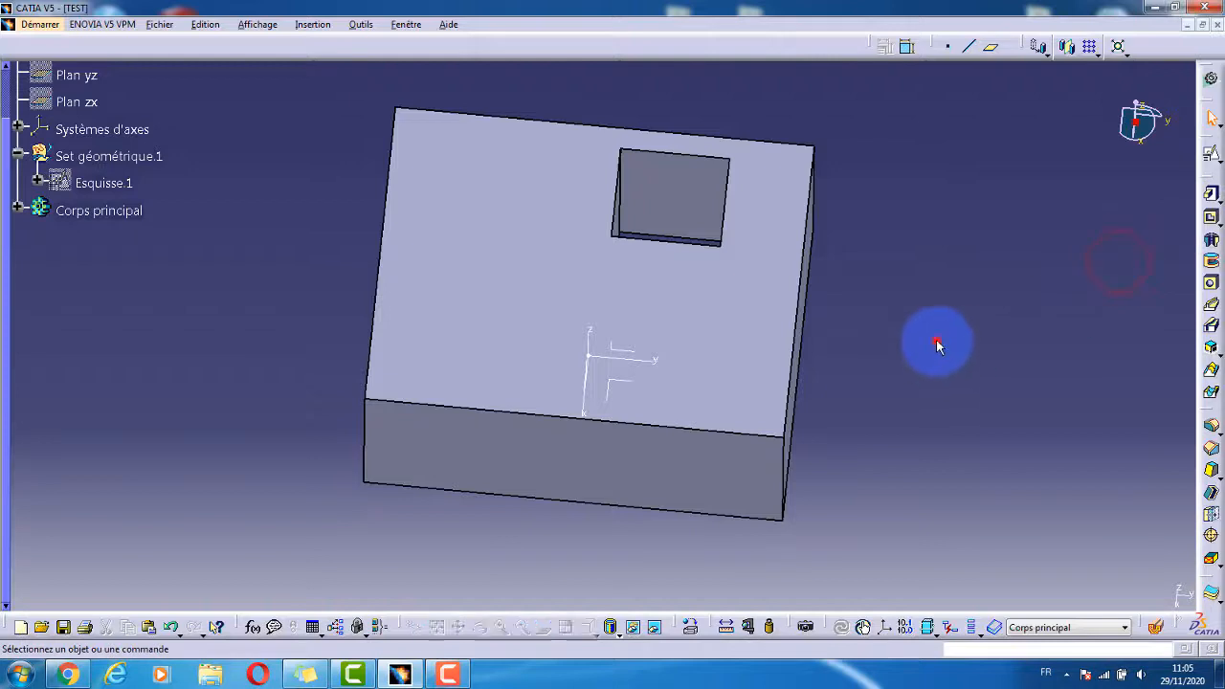
pyautogui.keyDown('ctrl'); pyautogui.moveTo(928, 290); pyautogui.dragTo(801, 372, button='middle'); pyautogui.keyUp('ctrl')
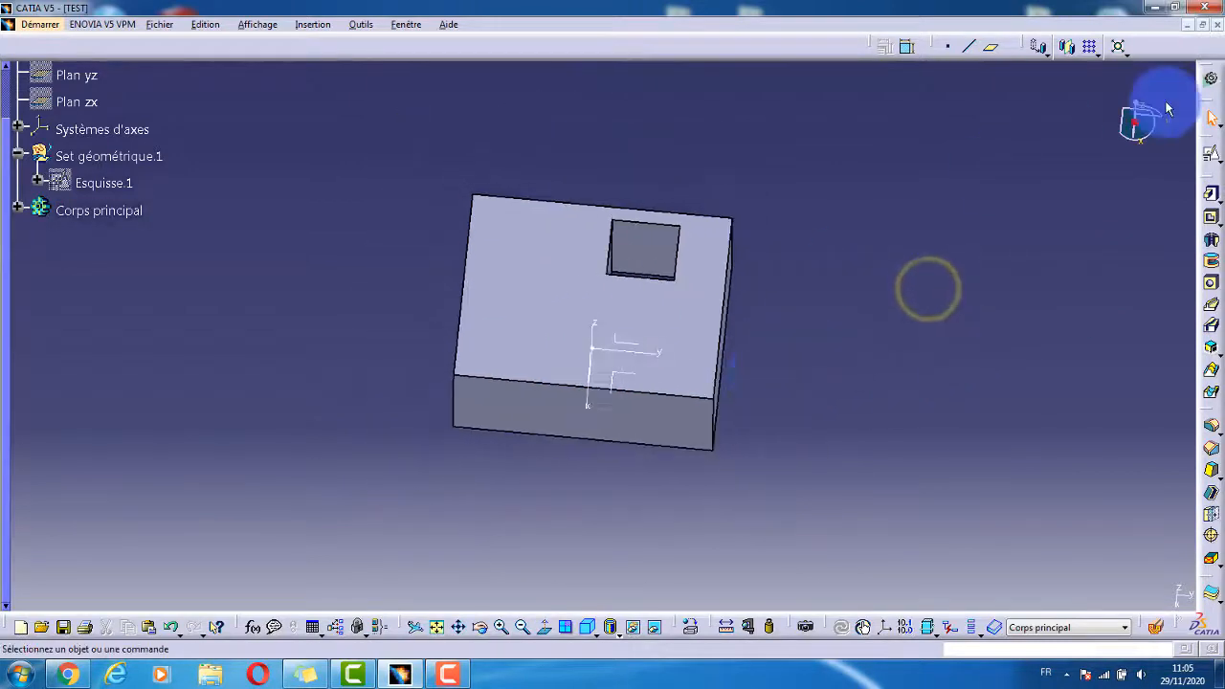
# Delete the extrusion and the pocket together from Corps principal, including the pocket's sketch.
pyautogui.click(23, 214)
pyautogui.click(105, 236)
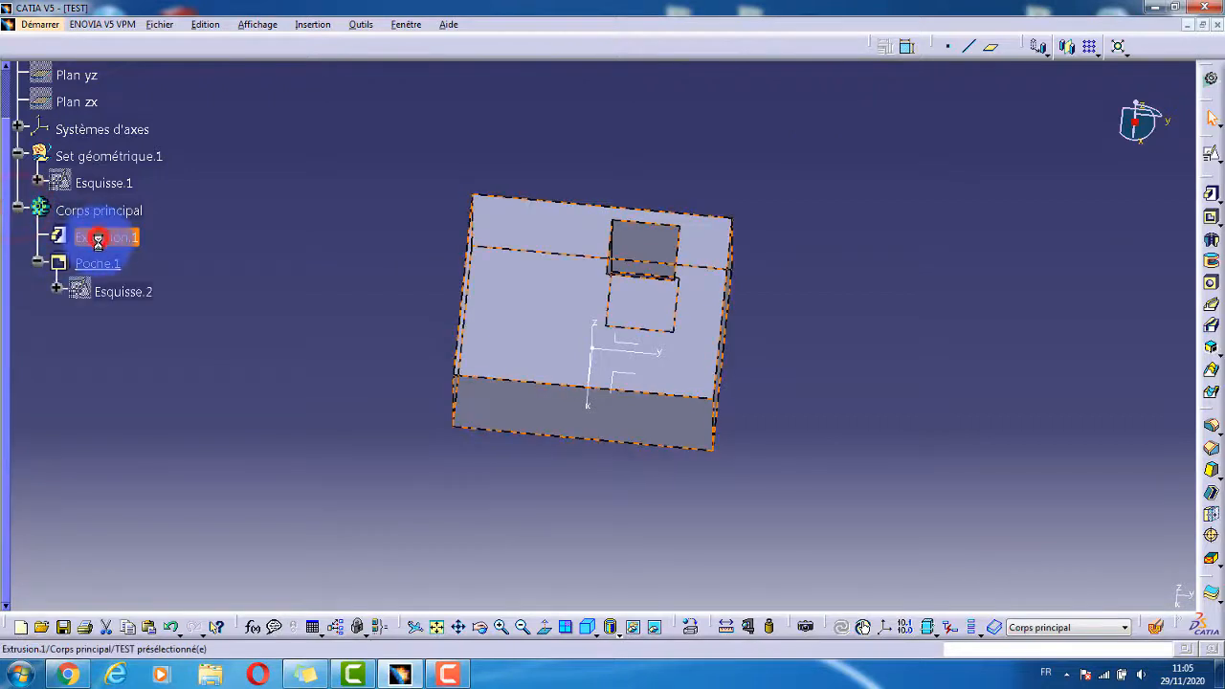
pyautogui.press('Delete')
pyautogui.keyDown('ctrl'); pyautogui.click(99, 263); pyautogui.keyUp('ctrl')
pyautogui.press('Delete')
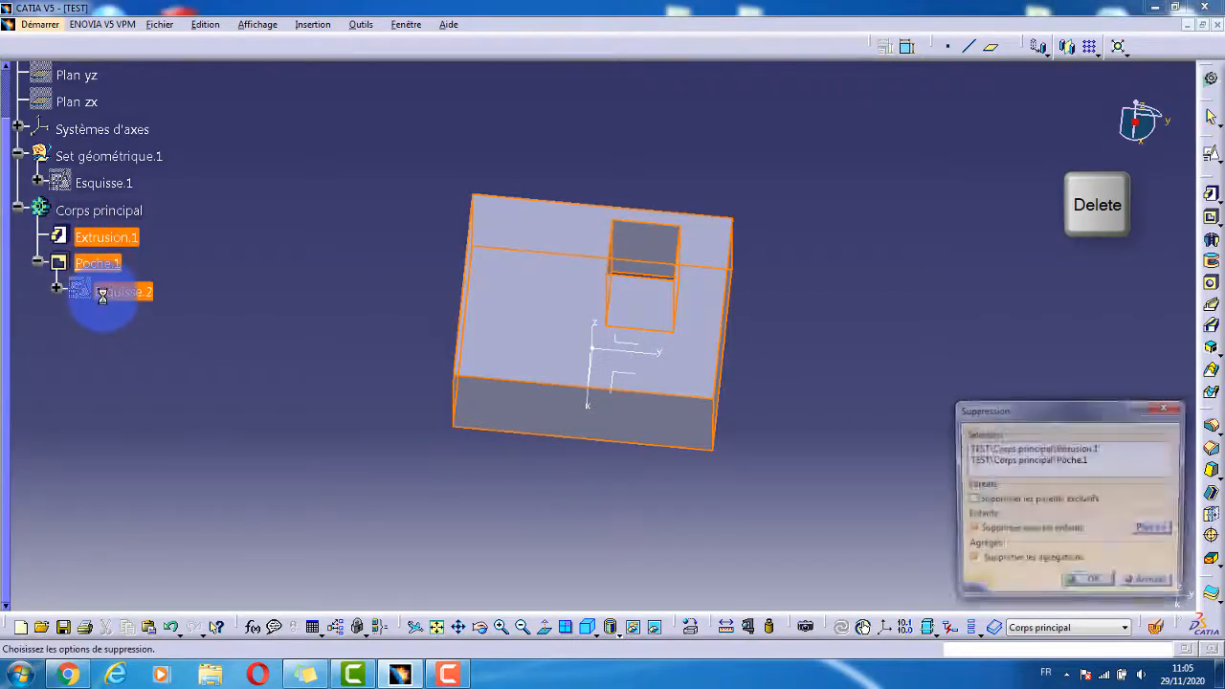
pyautogui.press('Return')
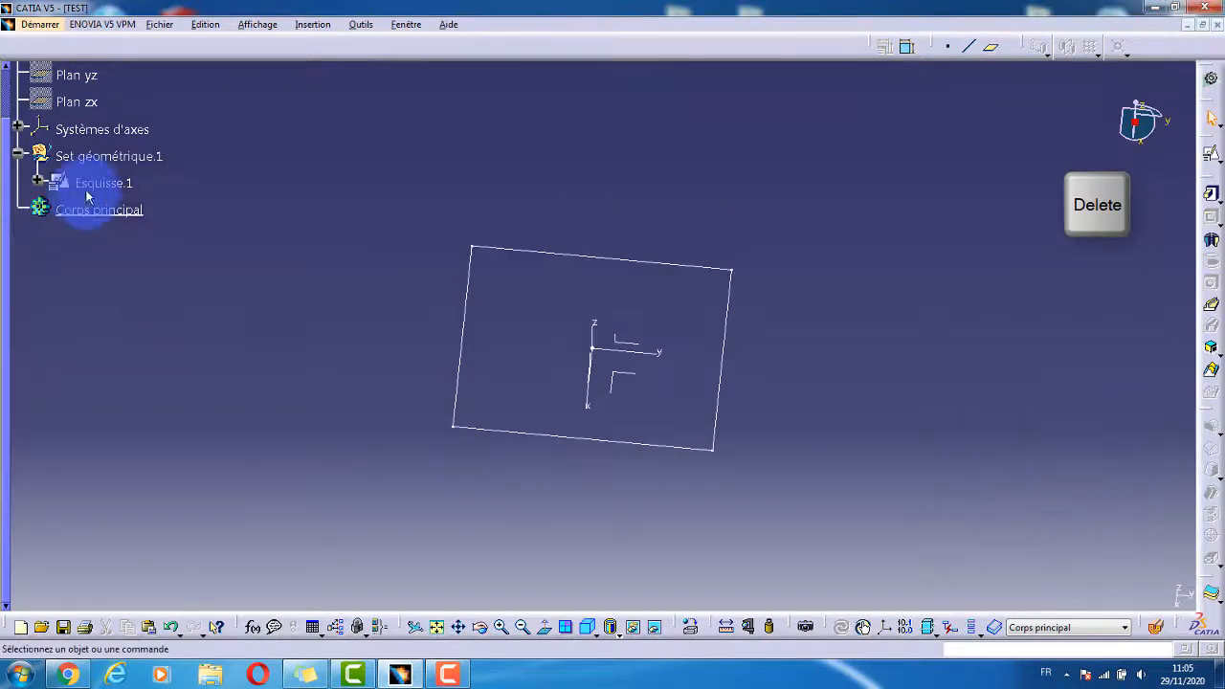
# Delete the rectangle sketch Esquisse.1 from Set géométrique.1.
pyautogui.doubleClick(91, 182)
pyautogui.click(105, 212)
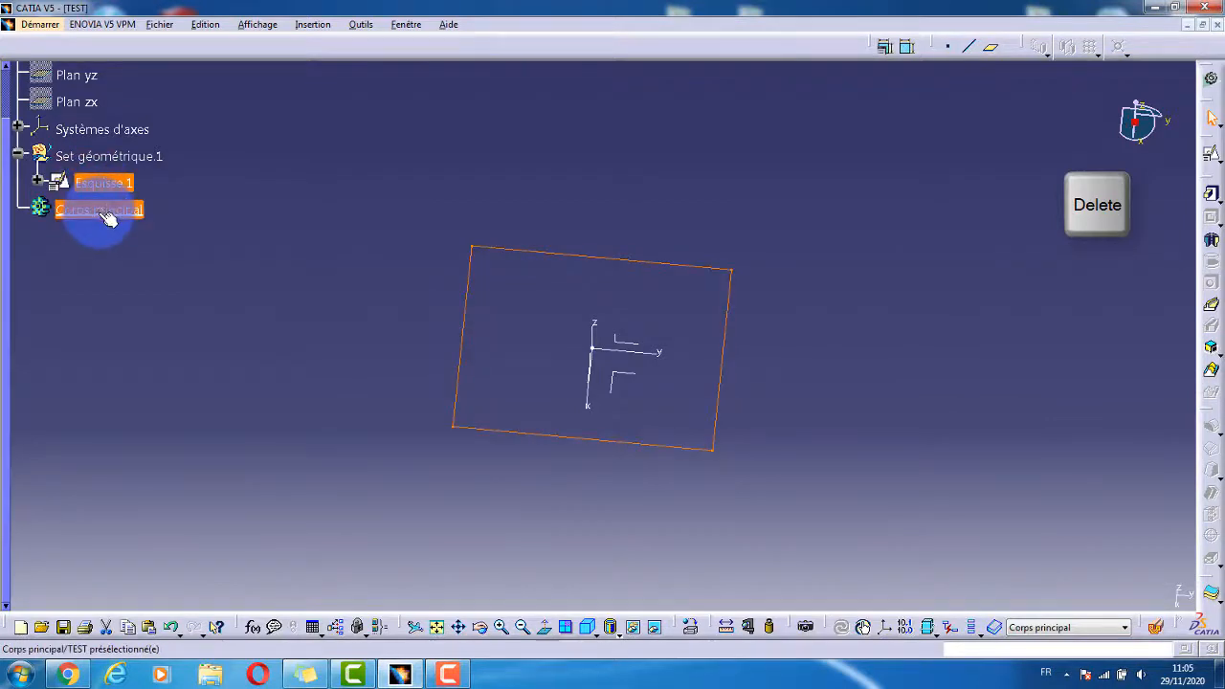
pyautogui.press('Delete')
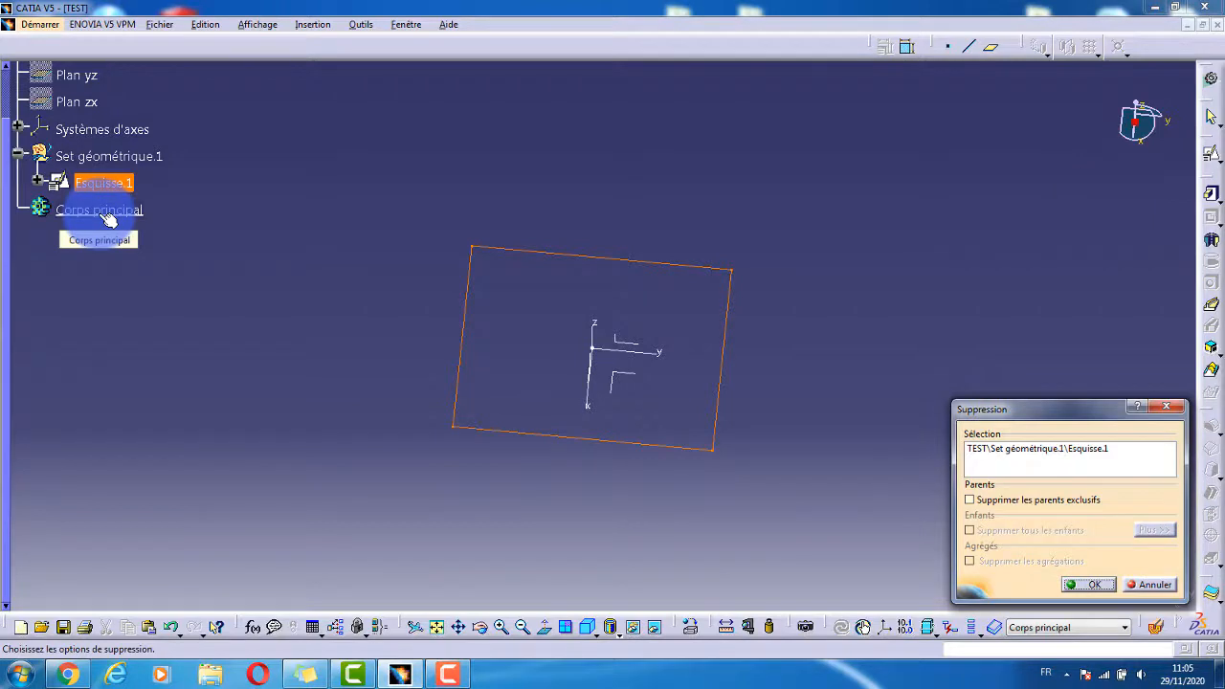
pyautogui.press('Return')
pyautogui.click(109, 261)
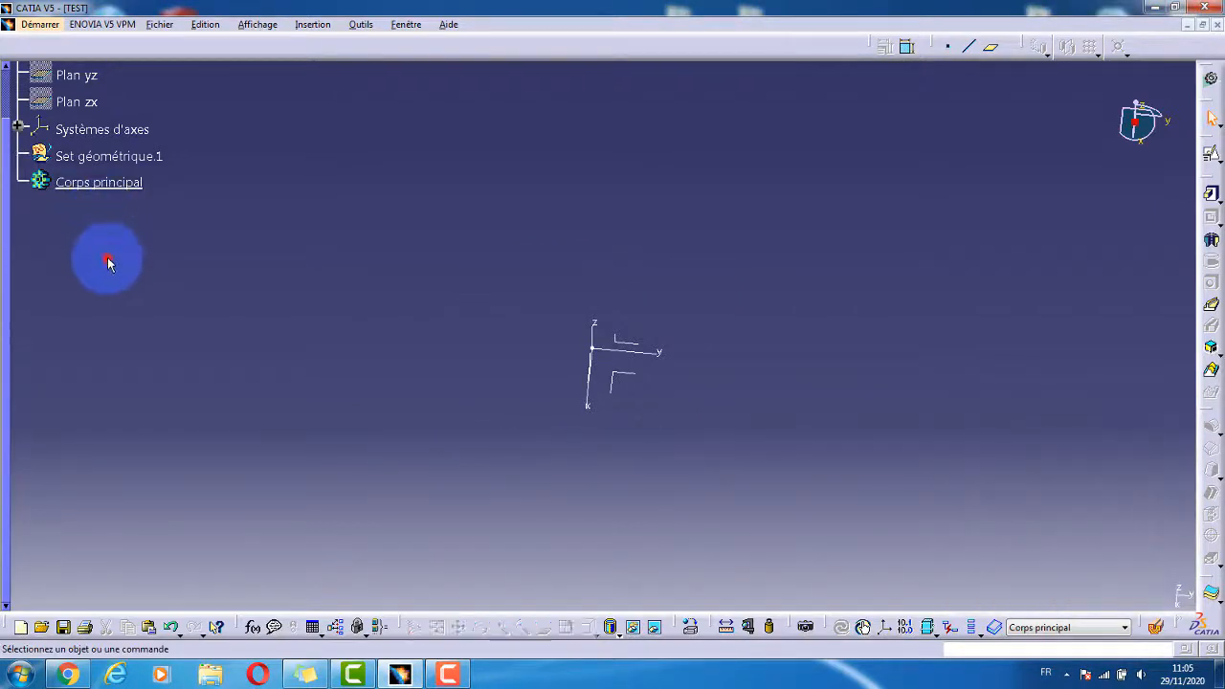
# Start a new sketch on the YZ plane of the absolute axis system.
pyautogui.scroll(3, 109, 267)
pyautogui.click(42, 185)
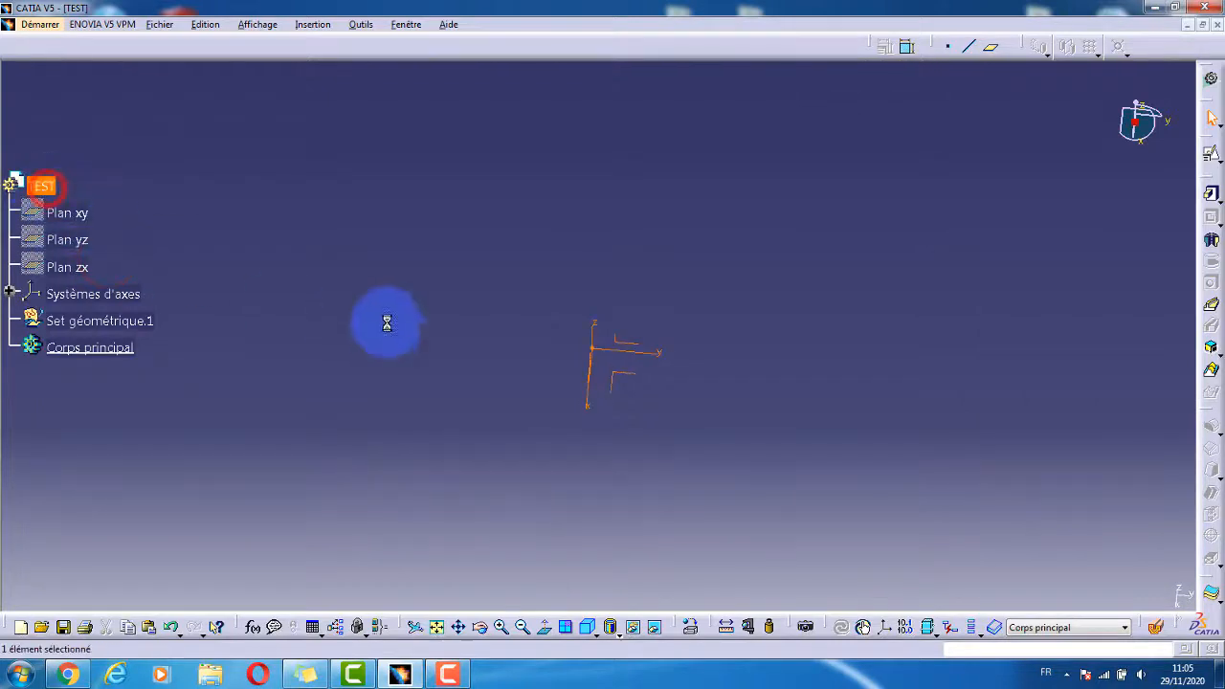
pyautogui.click(1026, 253)
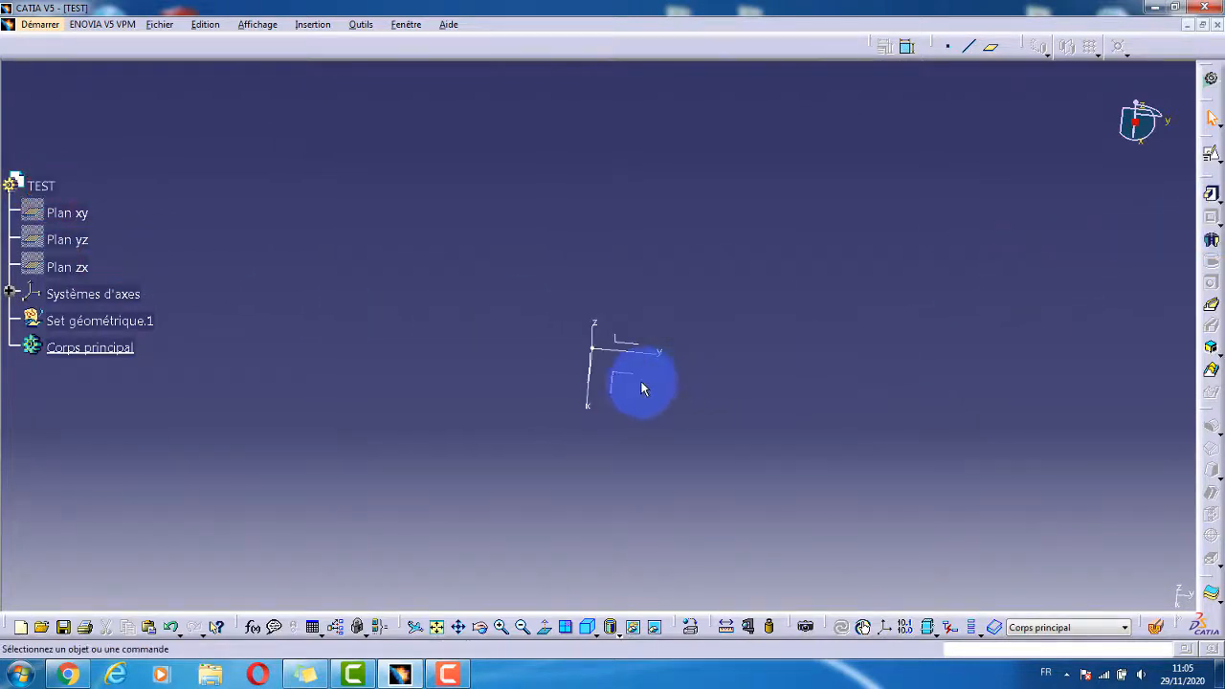
pyautogui.click(686, 485)
pyautogui.moveTo(666, 437); pyautogui.dragTo(635, 339, button='middle')
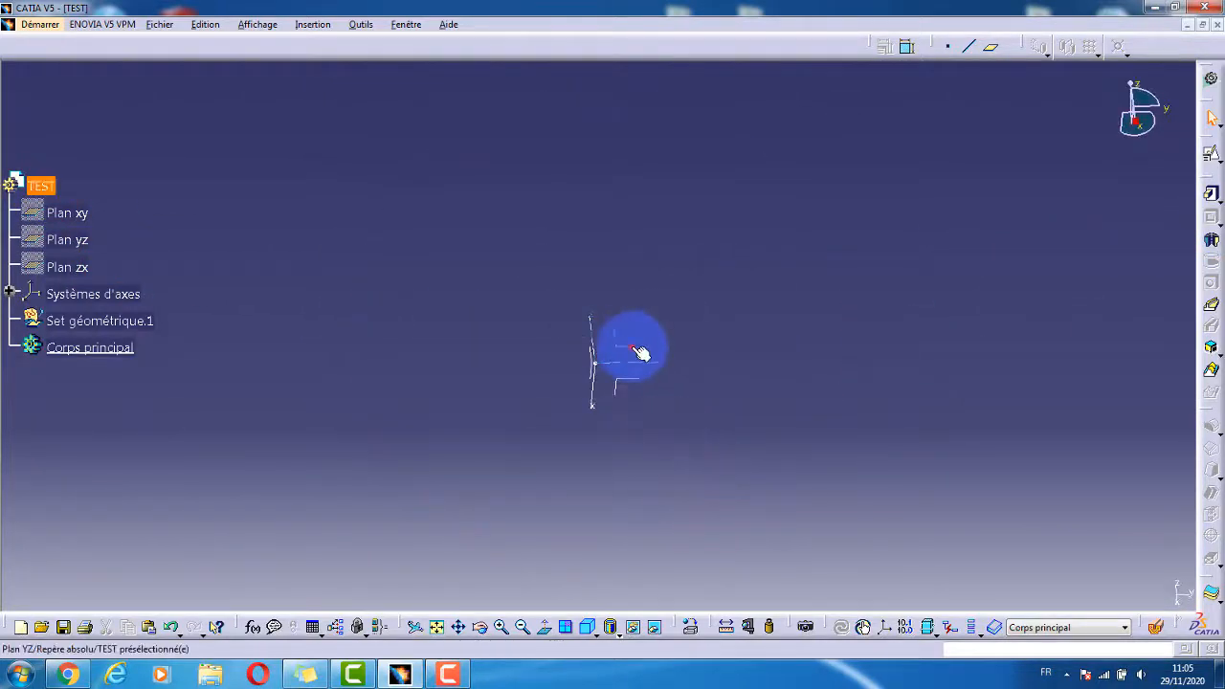
pyautogui.click(635, 349)
pyautogui.moveTo(567, 379); pyautogui.dragTo(572, 339, button='middle')
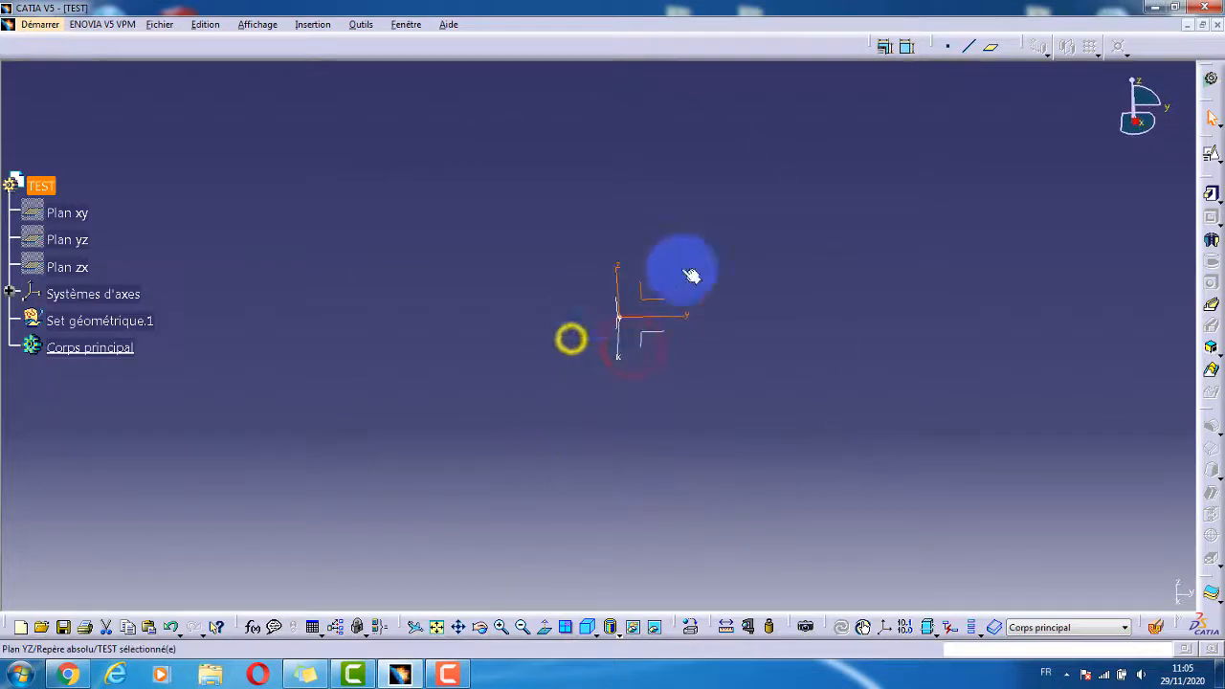
pyautogui.click(1211, 154)
pyautogui.click(1011, 471)
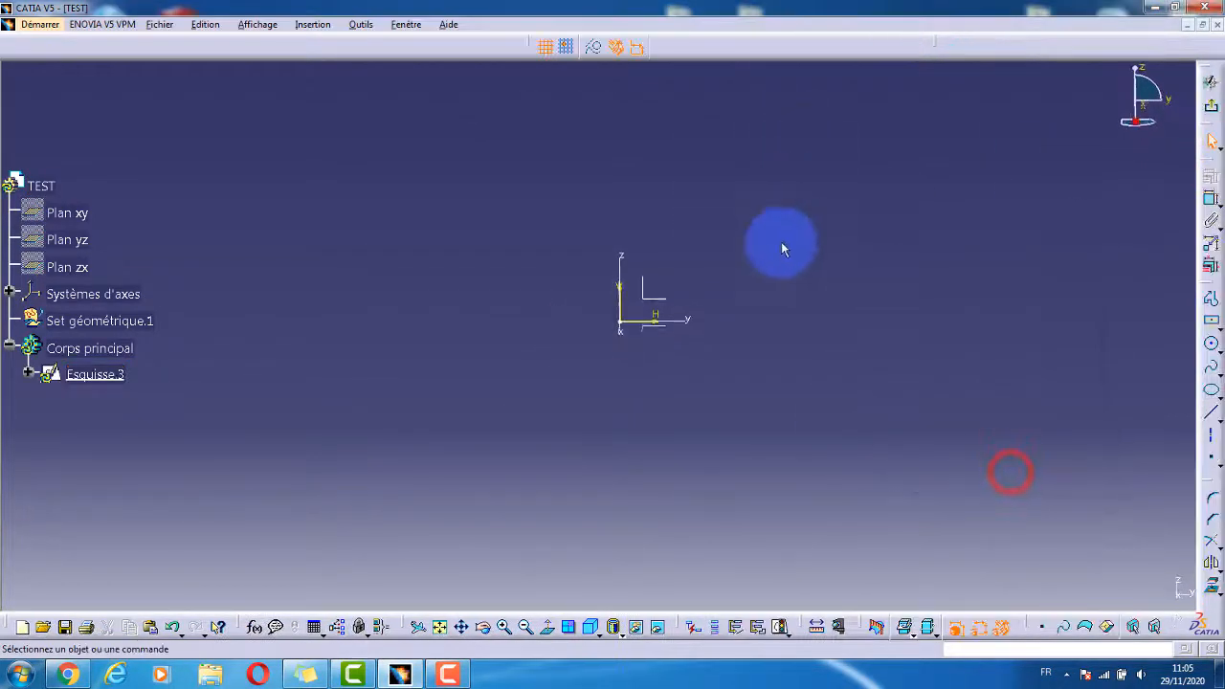
# Sketch an open profile from the horizontal axis: lines about 103 and 119 mm long, two tangent arcs and a vertical line back to the axis.
pyautogui.click(1211, 343)
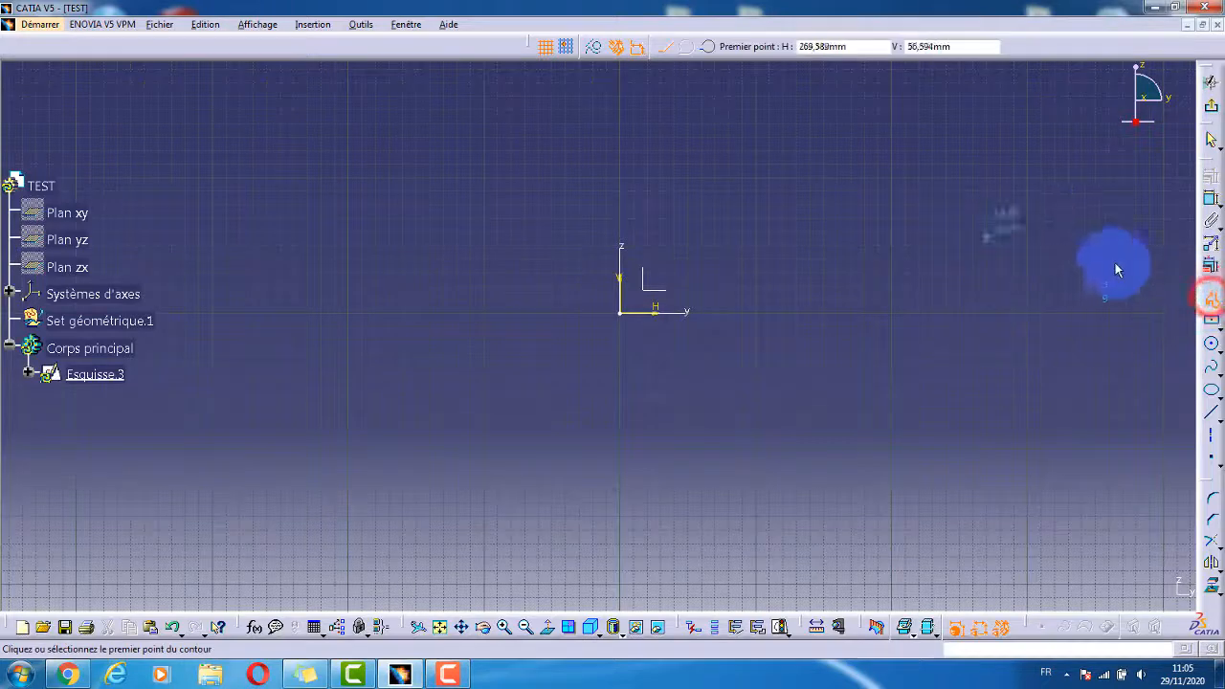
pyautogui.click(464, 310)
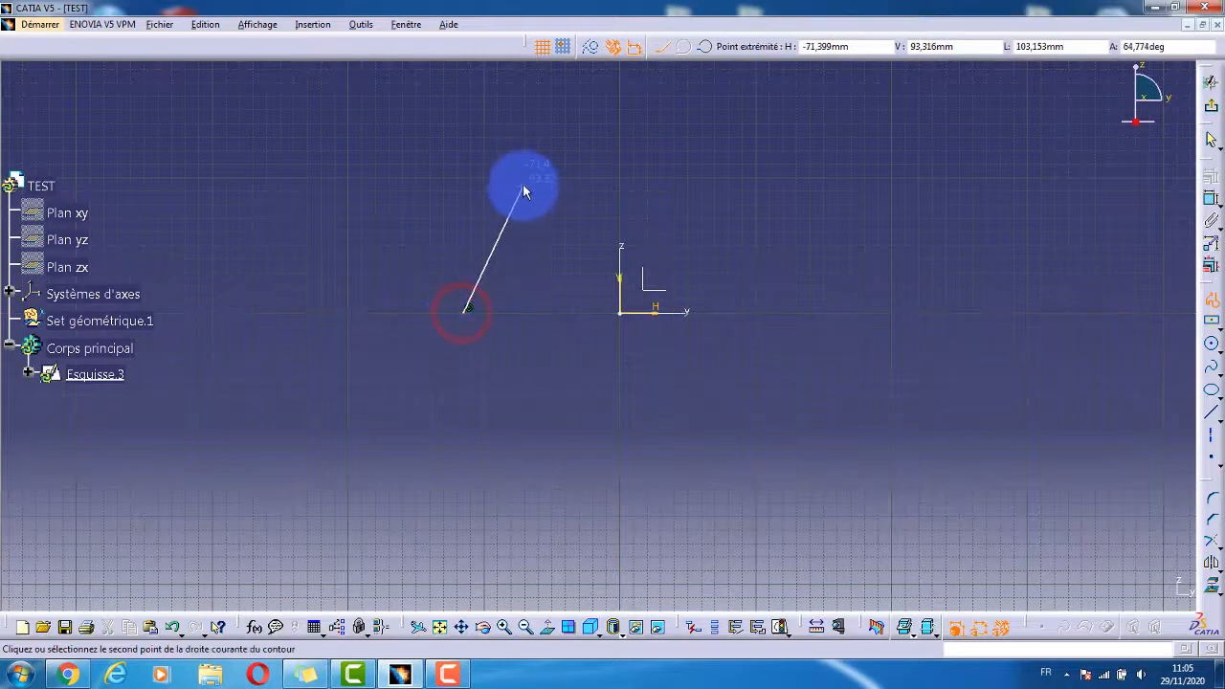
pyautogui.click(523, 186)
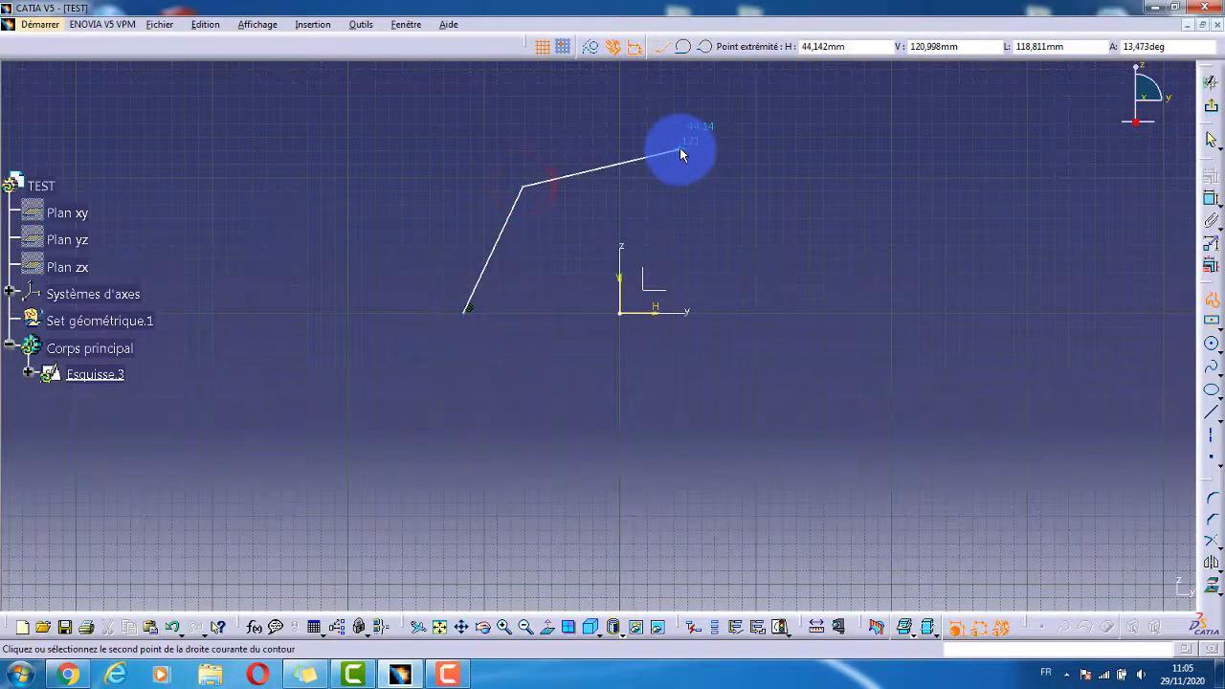
pyautogui.click(677, 148)
pyautogui.moveTo(762, 194); pyautogui.dragTo(883, 197)
pyautogui.click(961, 174)
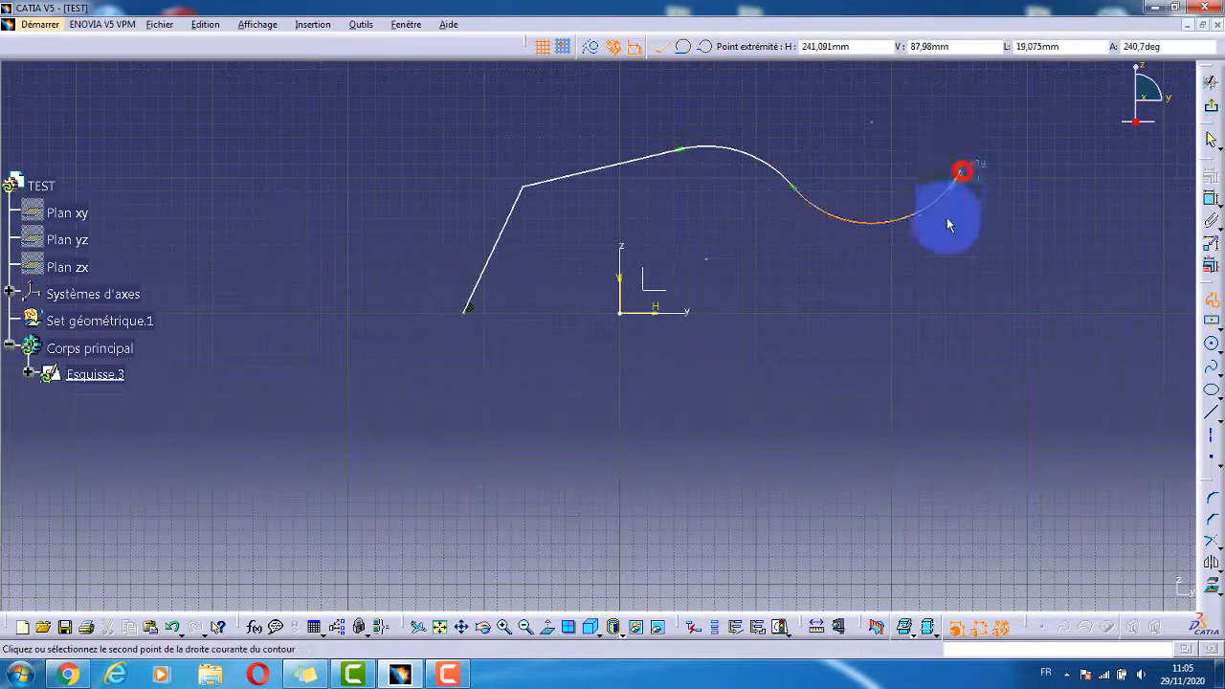
pyautogui.click(961, 315)
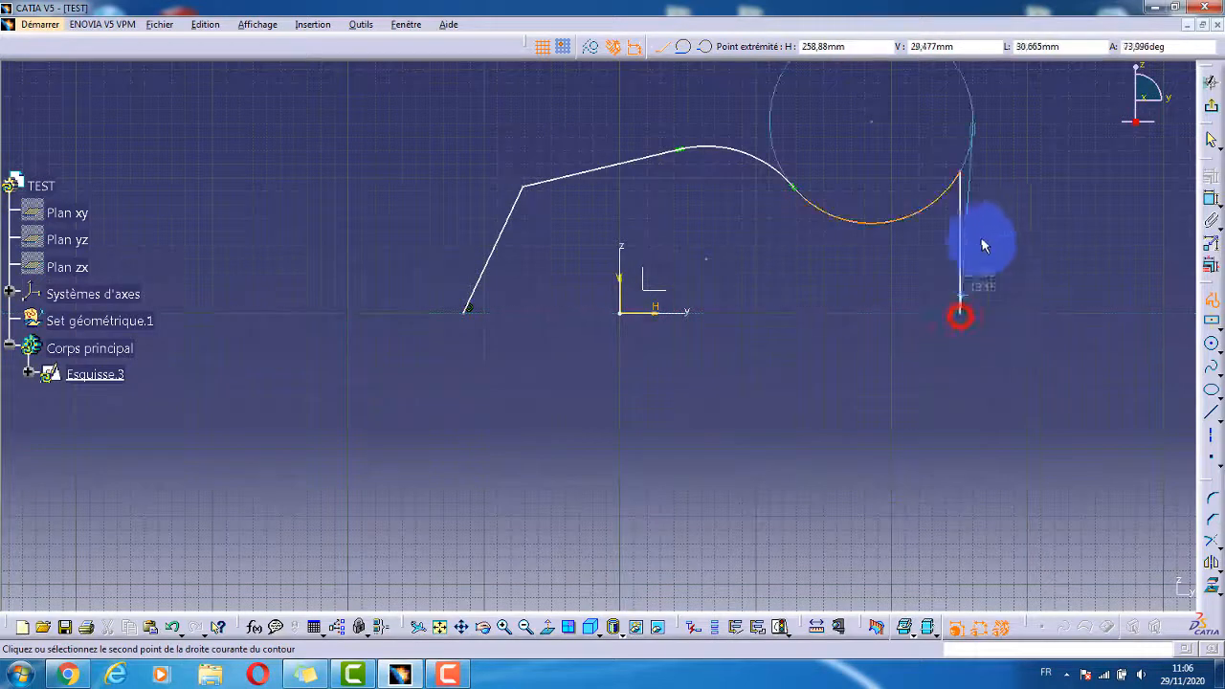
pyautogui.press('Escape')
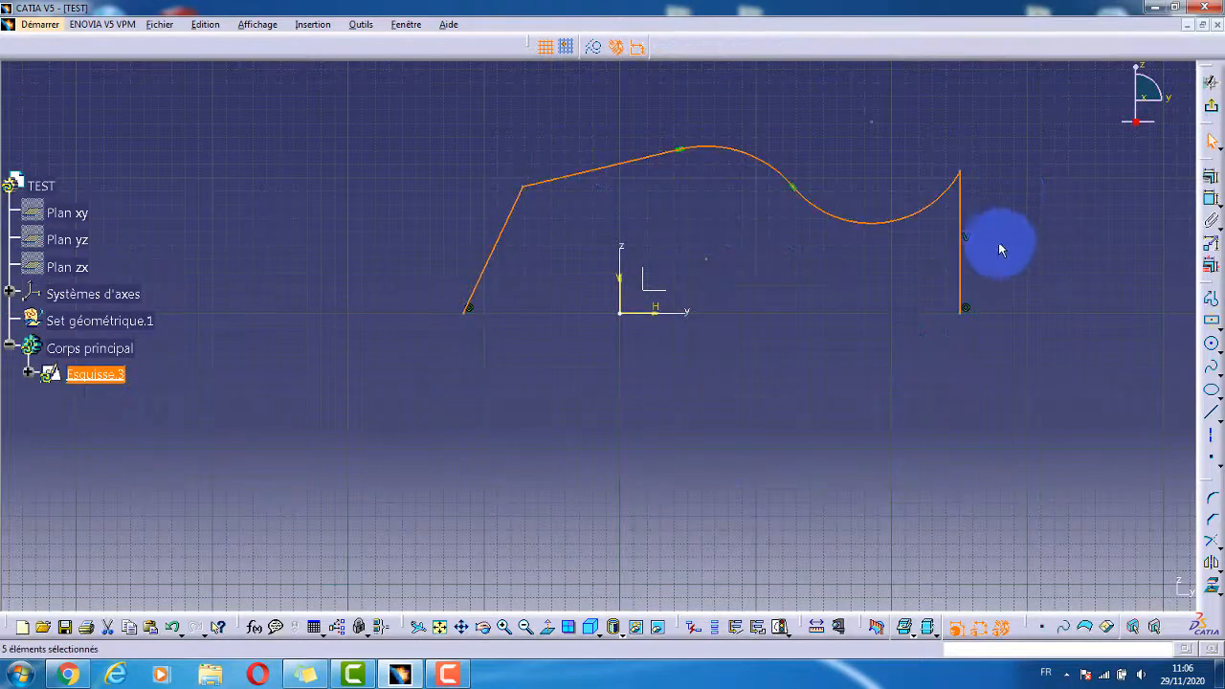
pyautogui.click(971, 375)
pyautogui.click(1212, 442)
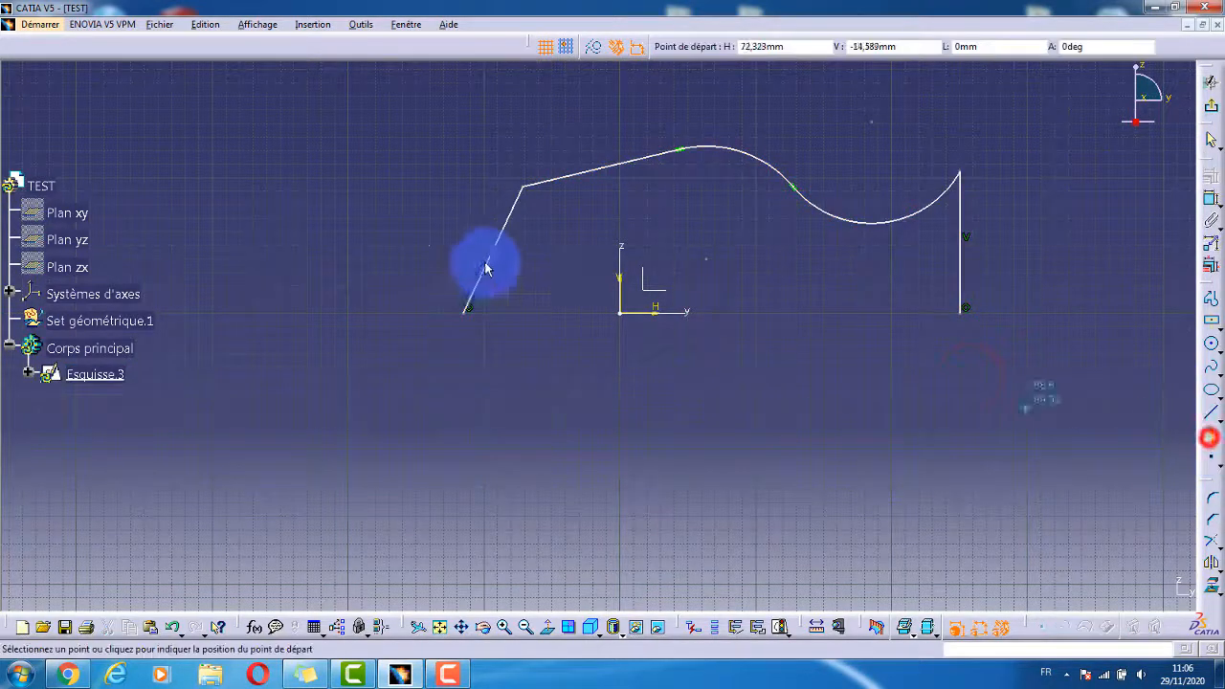
pyautogui.click(441, 315)
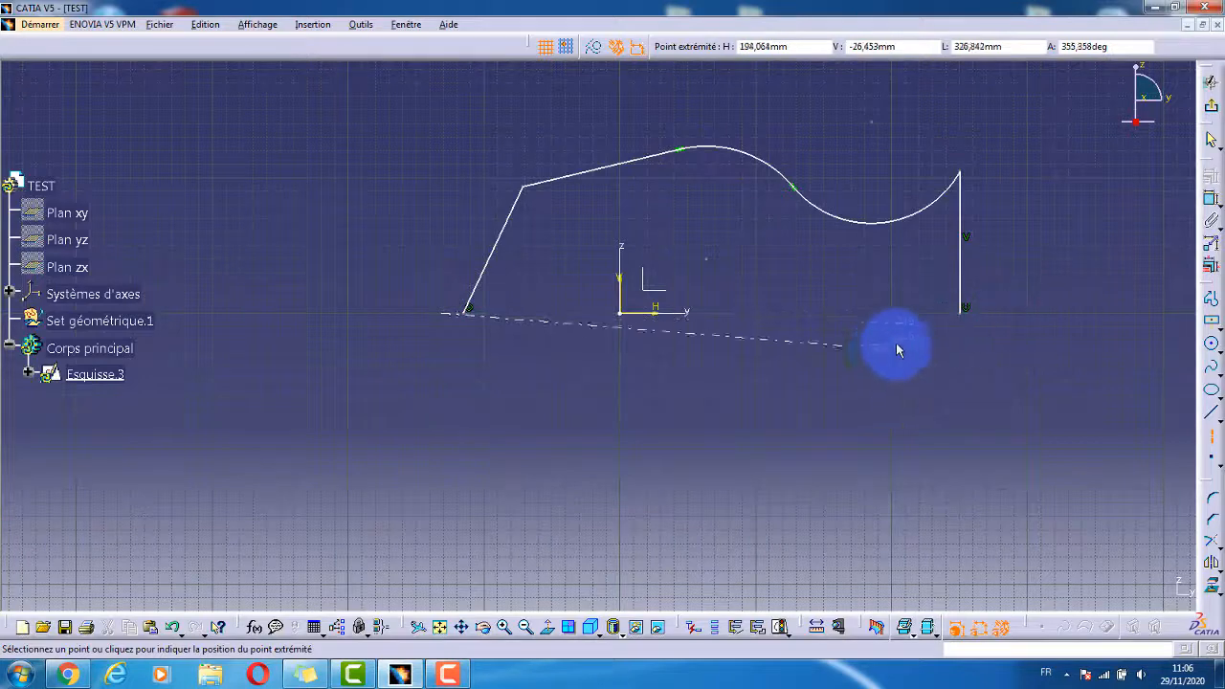
pyautogui.press('Escape')
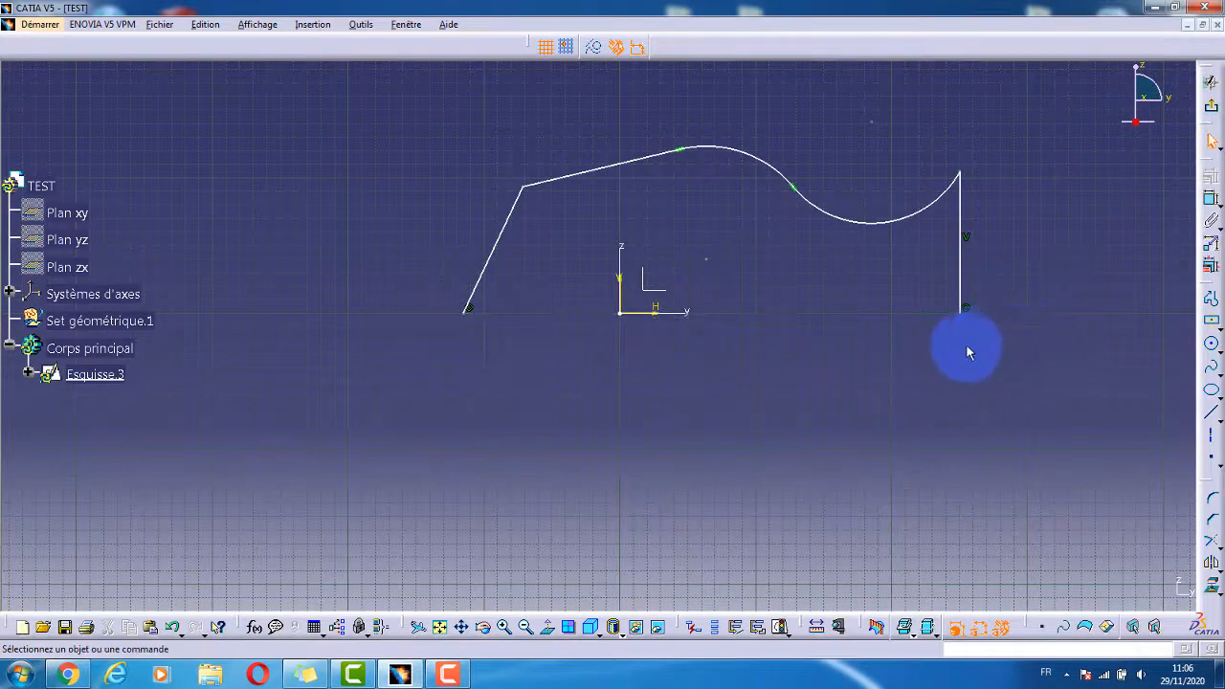
pyautogui.click(962, 349)
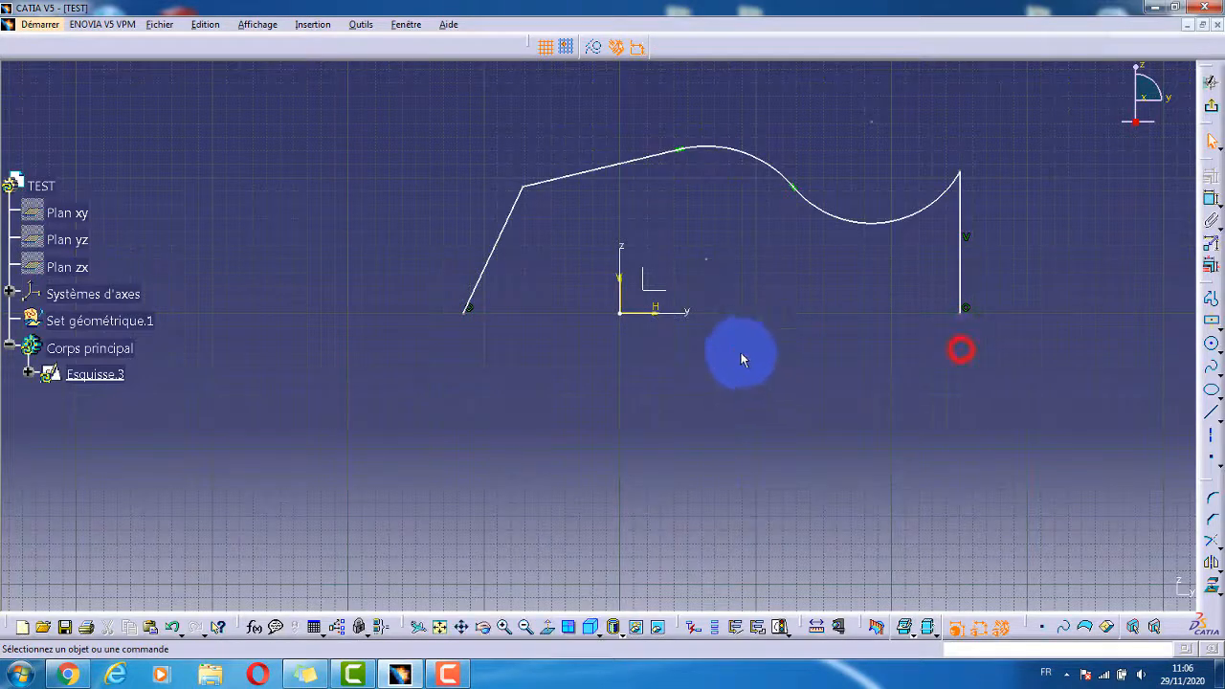
pyautogui.click(698, 312)
pyautogui.click(565, 369)
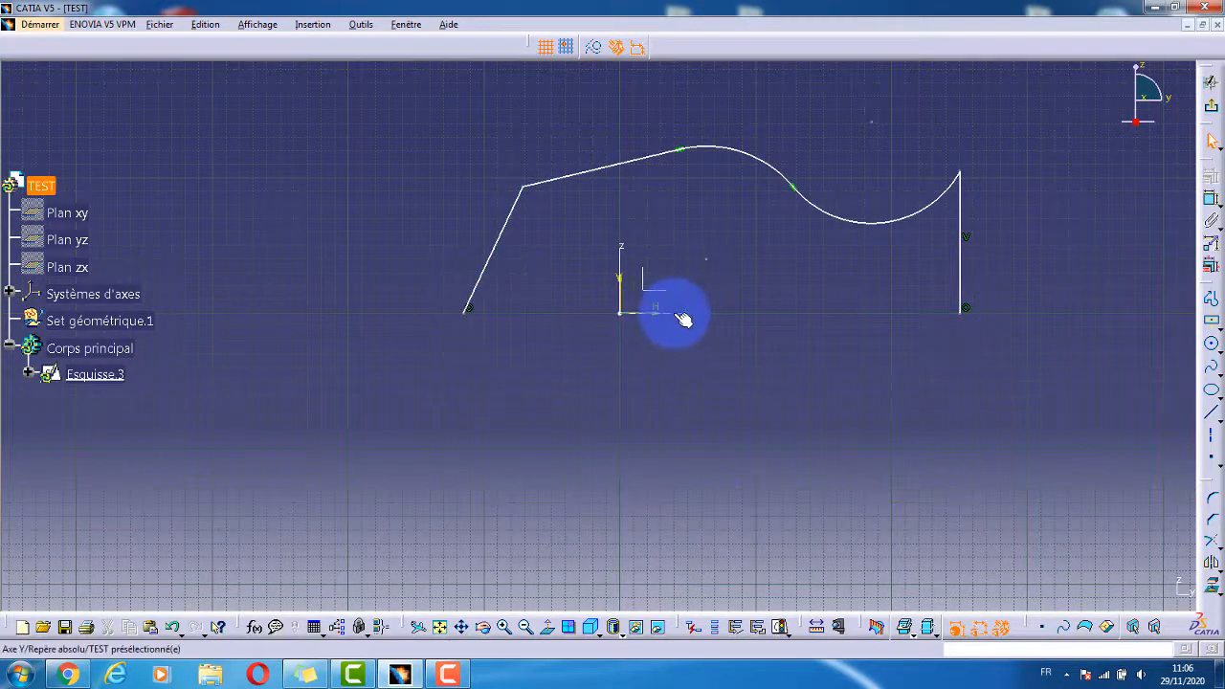
pyautogui.click(468, 310)
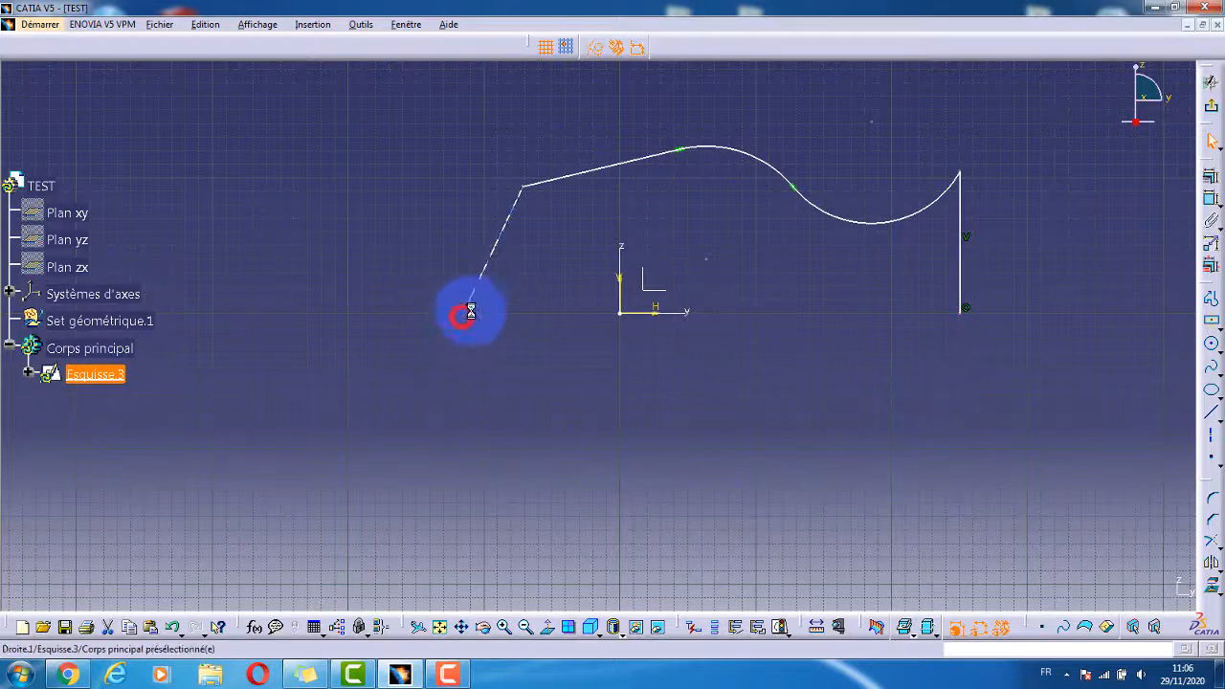
pyautogui.click(469, 306)
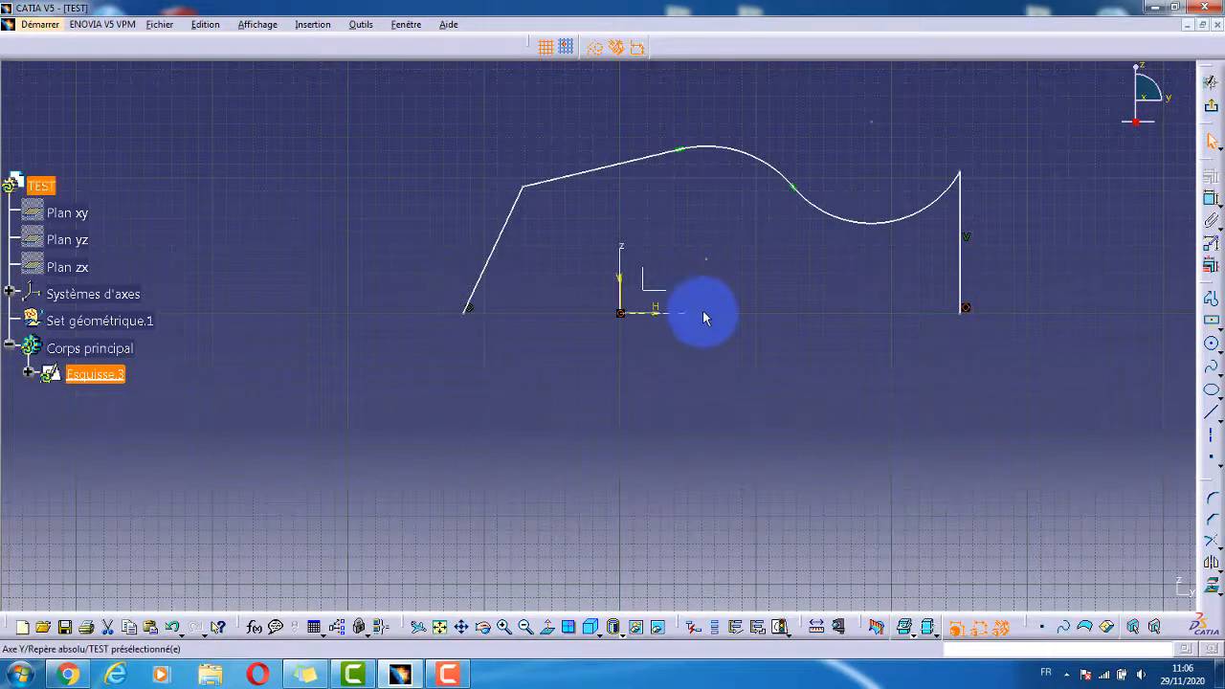
# Exit the sketch and revolve its open profile 360 degrees around the absolute axis system's Y axis as a solid.
pyautogui.click(1211, 107)
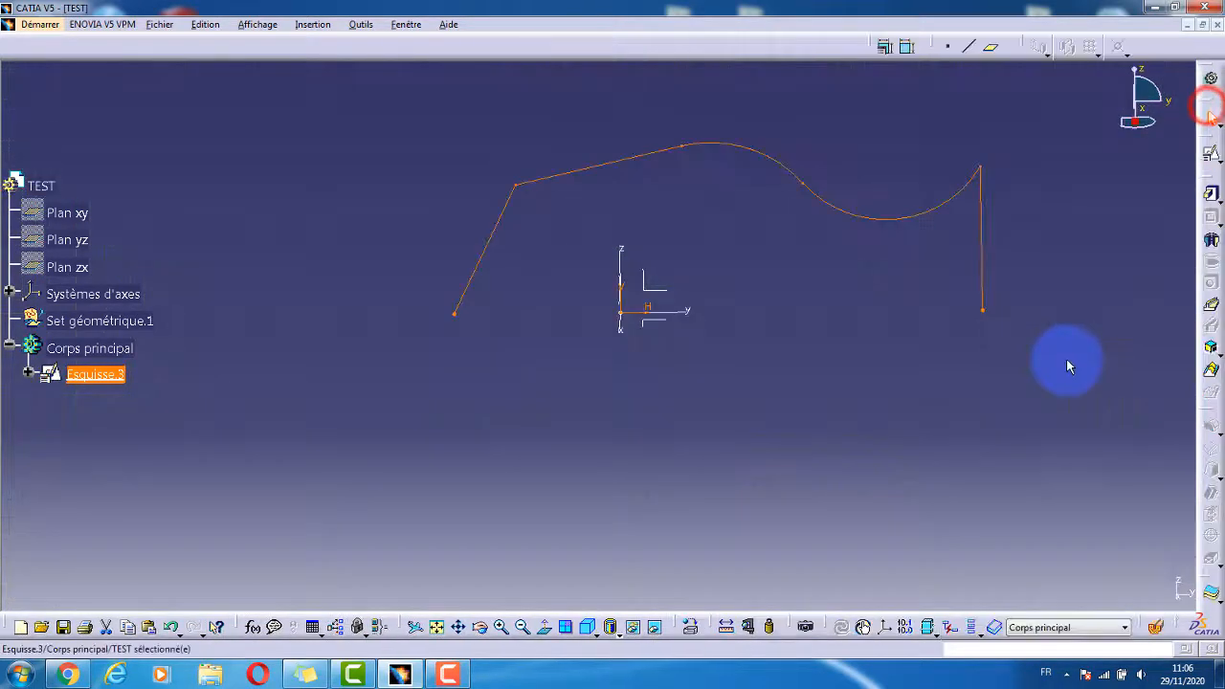
pyautogui.click(948, 465)
pyautogui.moveTo(459, 363); pyautogui.dragTo(477, 272, button='middle')
pyautogui.click(916, 440)
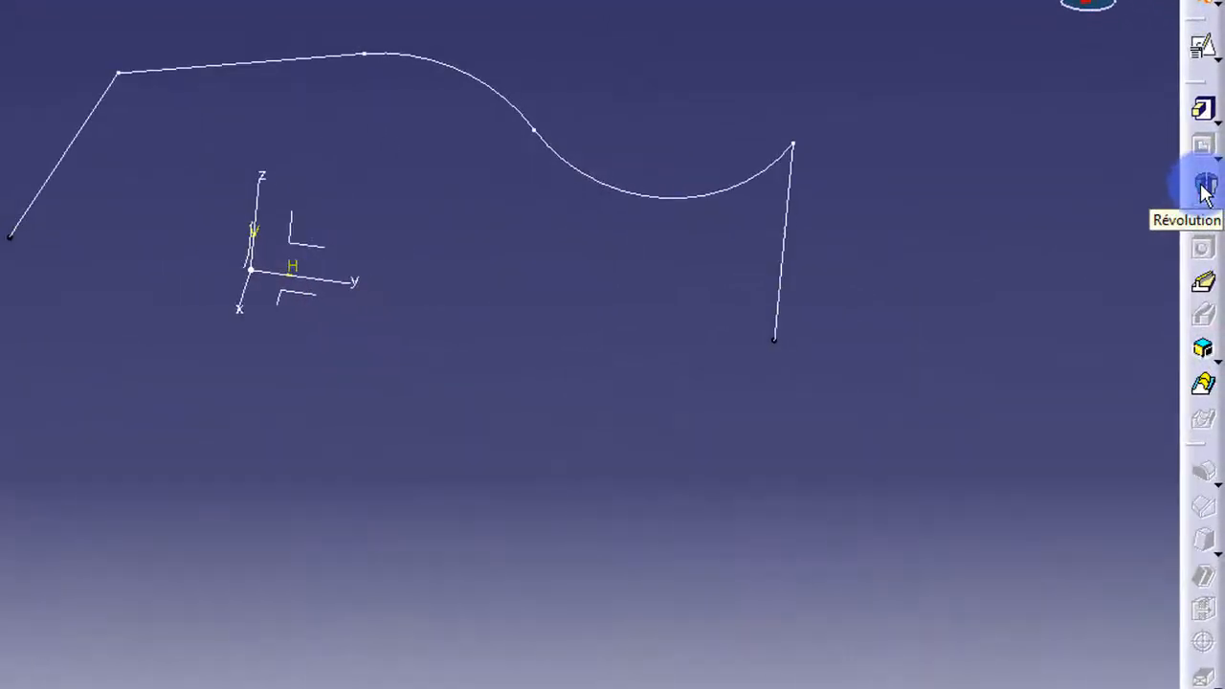
pyautogui.click(1205, 188)
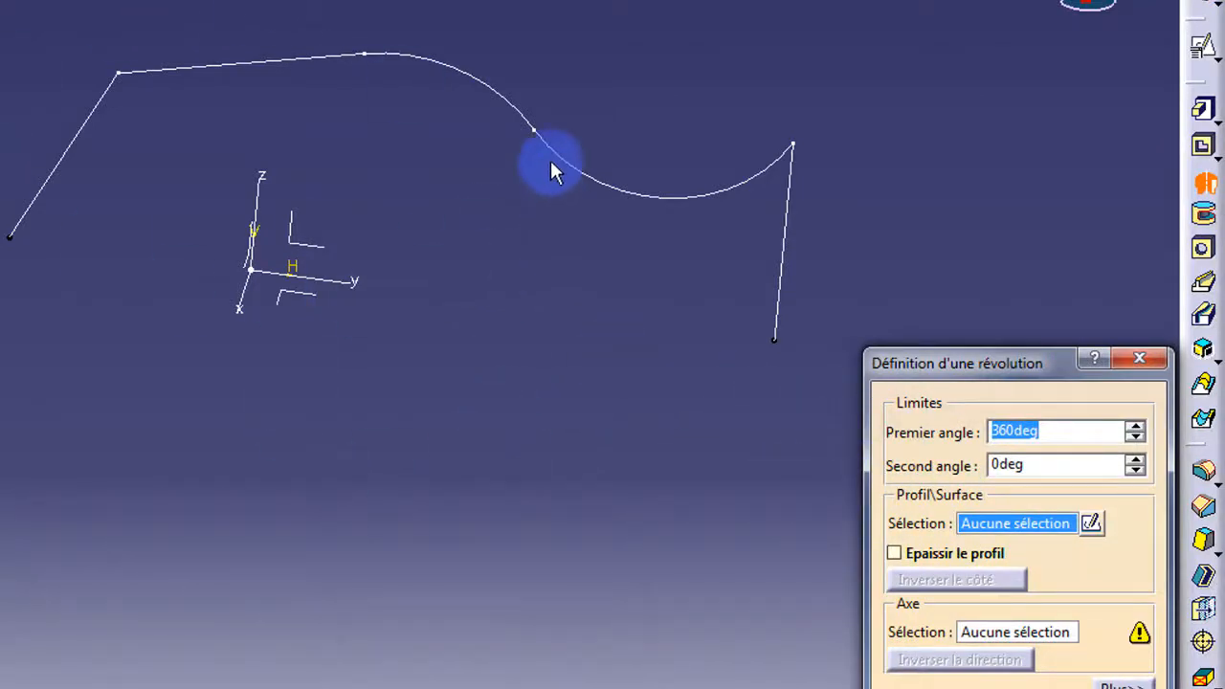
pyautogui.click(574, 163)
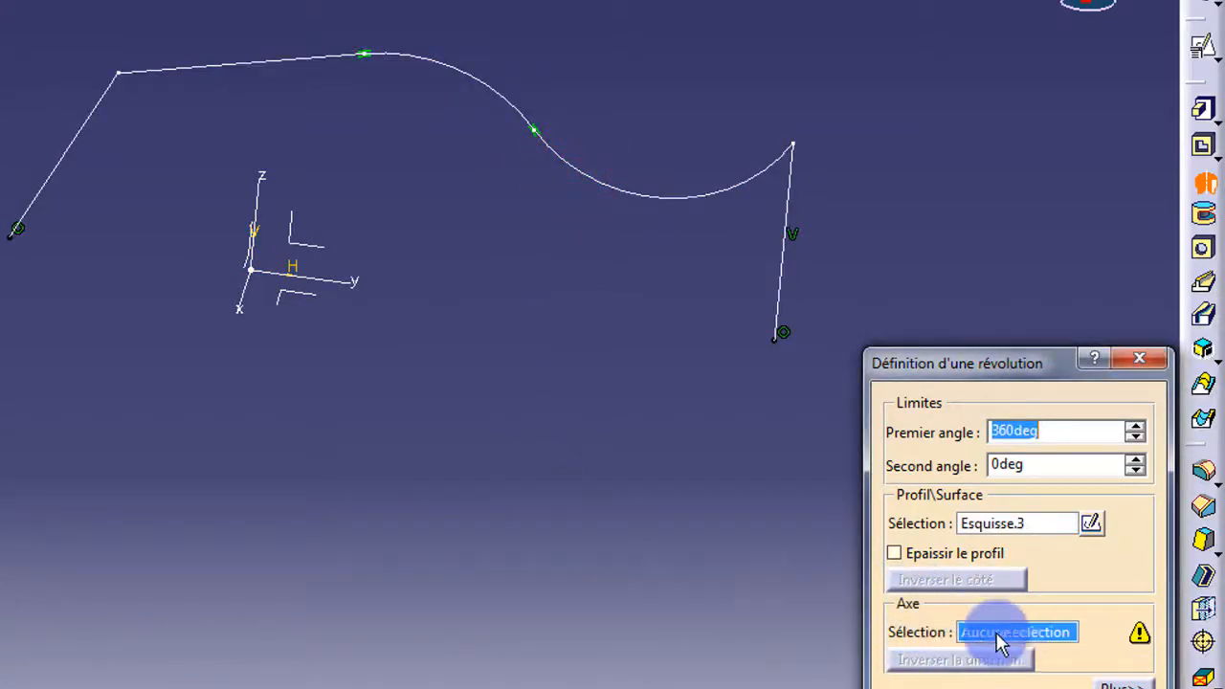
pyautogui.click(355, 281)
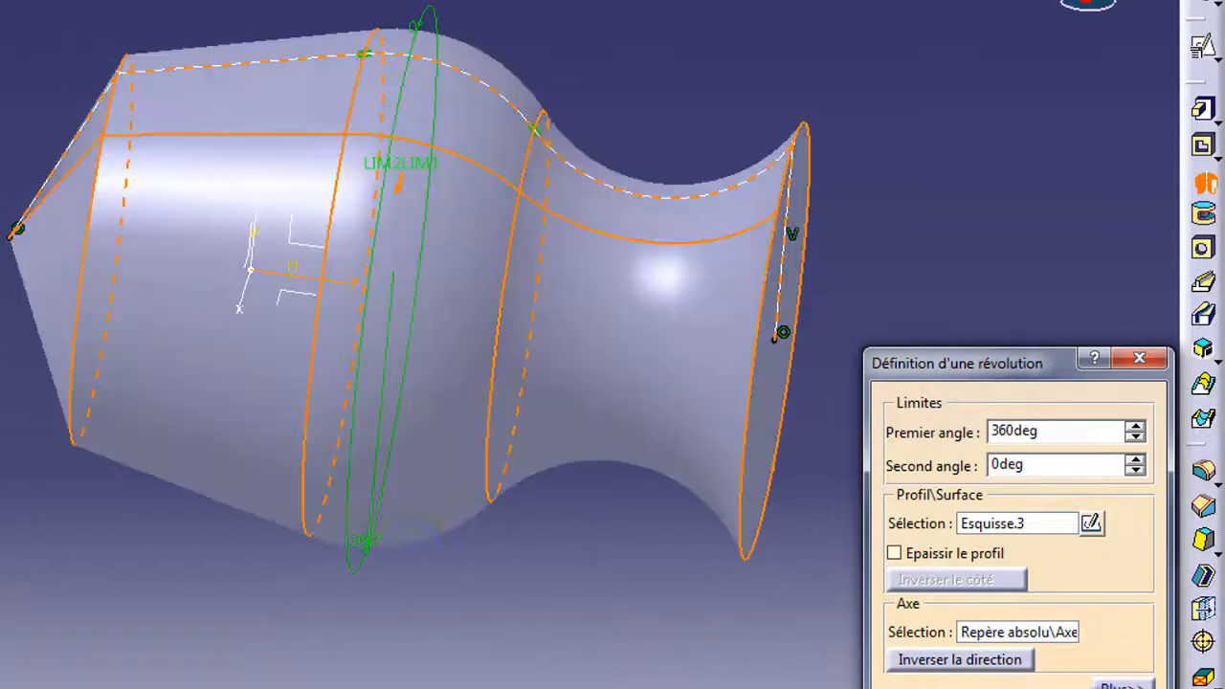
pyautogui.moveTo(370, 506)
pyautogui.mouseDown(button='middle')
pyautogui.moveTo(254, 498)
pyautogui.moveTo(350, 316)
pyautogui.moveTo(676, 266)
pyautogui.moveTo(150, 501)
pyautogui.moveTo(309, 485)
pyautogui.moveTo(580, 82)
pyautogui.moveTo(128, 118)
pyautogui.moveTo(192, 443)
pyautogui.moveTo(342, 422)
pyautogui.moveTo(102, 364)
pyautogui.moveTo(34, 265)
pyautogui.mouseUp(button='middle')
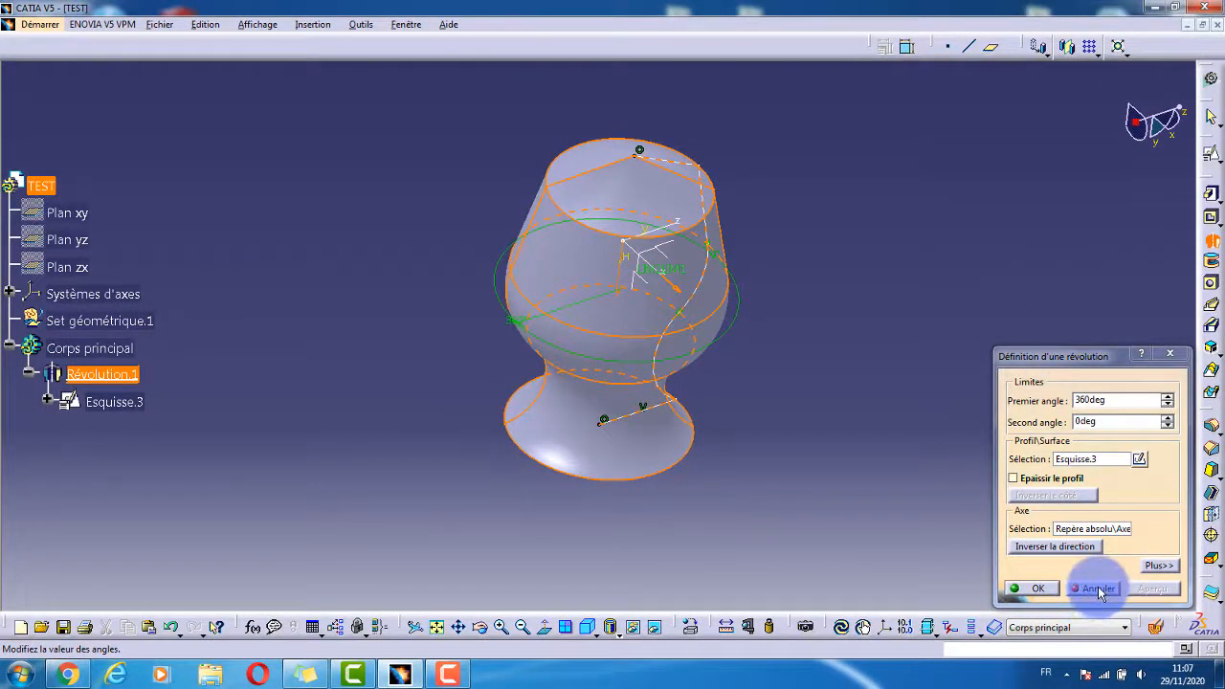
pyautogui.click(1038, 591)
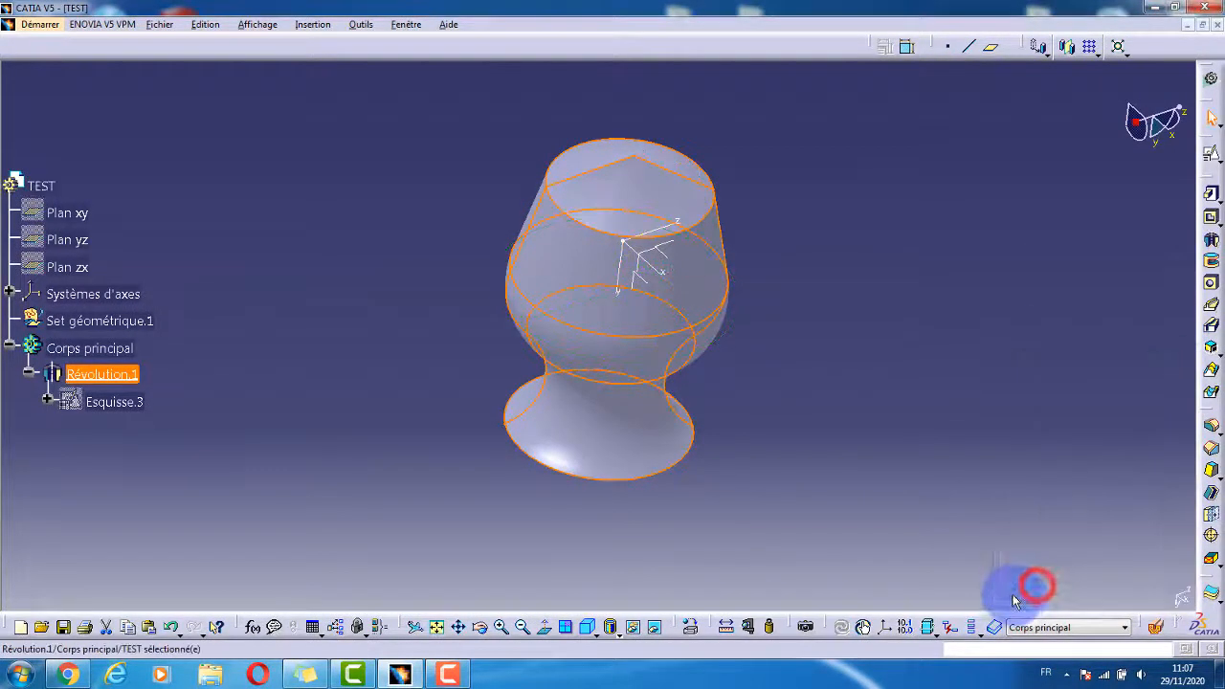
# Start a positioned sketch on the YZ plane of the absolute axis system.
pyautogui.click(1006, 383)
pyautogui.moveTo(975, 364); pyautogui.dragTo(657, 342, button='middle')
pyautogui.rightClick(980, 342)
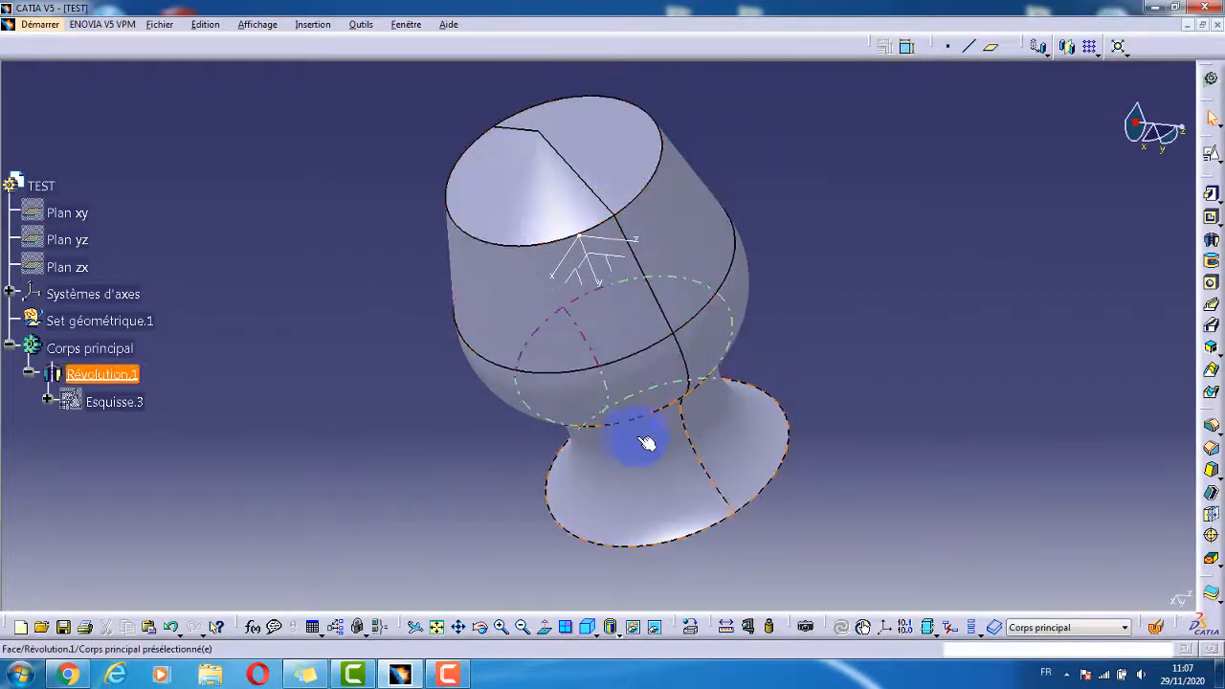
pyautogui.click(920, 294)
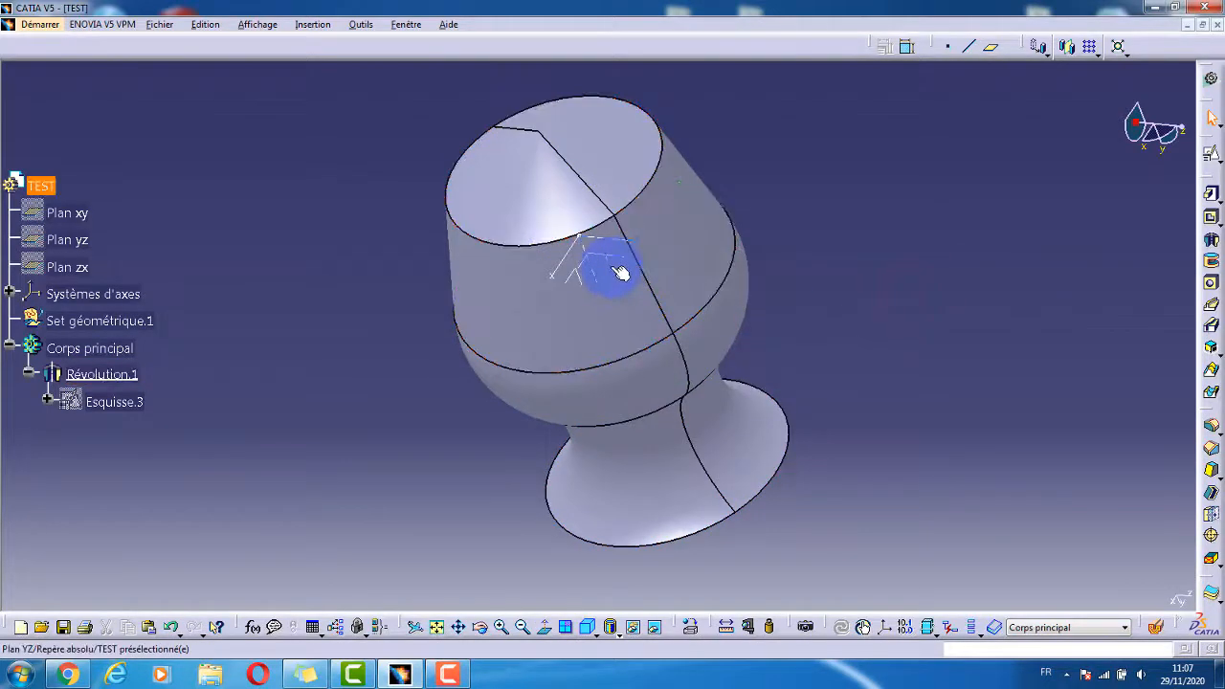
pyautogui.moveTo(692, 281); pyautogui.dragTo(655, 202, button='middle')
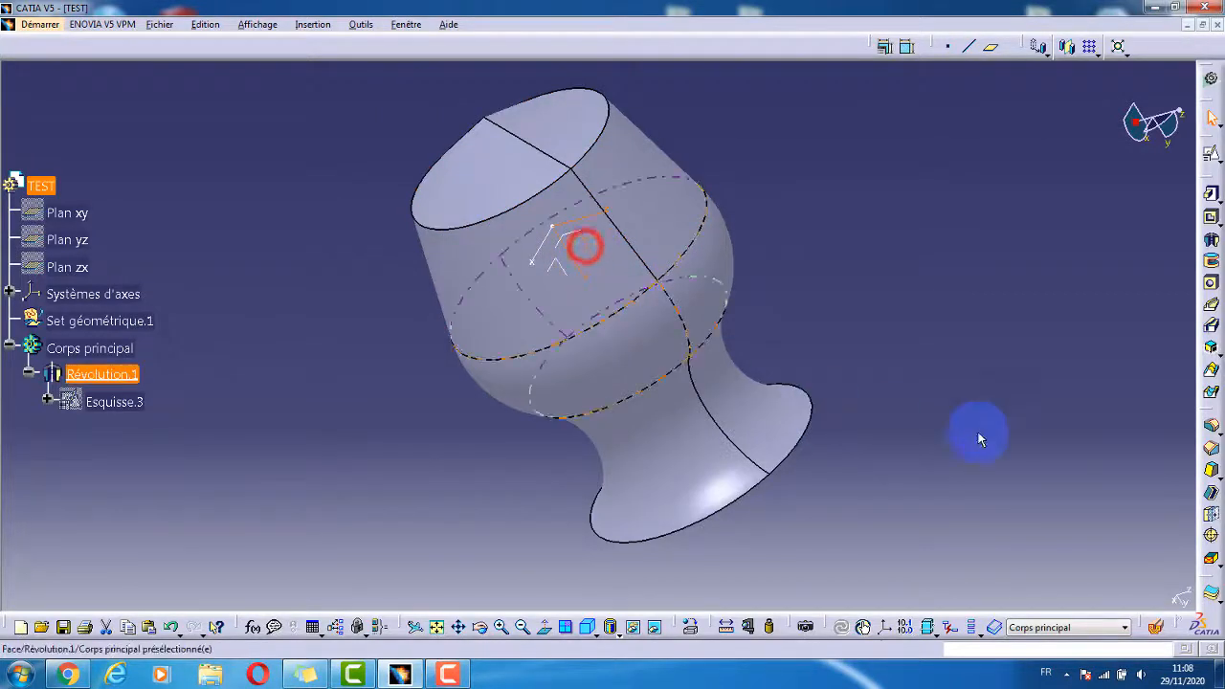
pyautogui.moveTo(1015, 298); pyautogui.dragTo(1137, 168, button='middle')
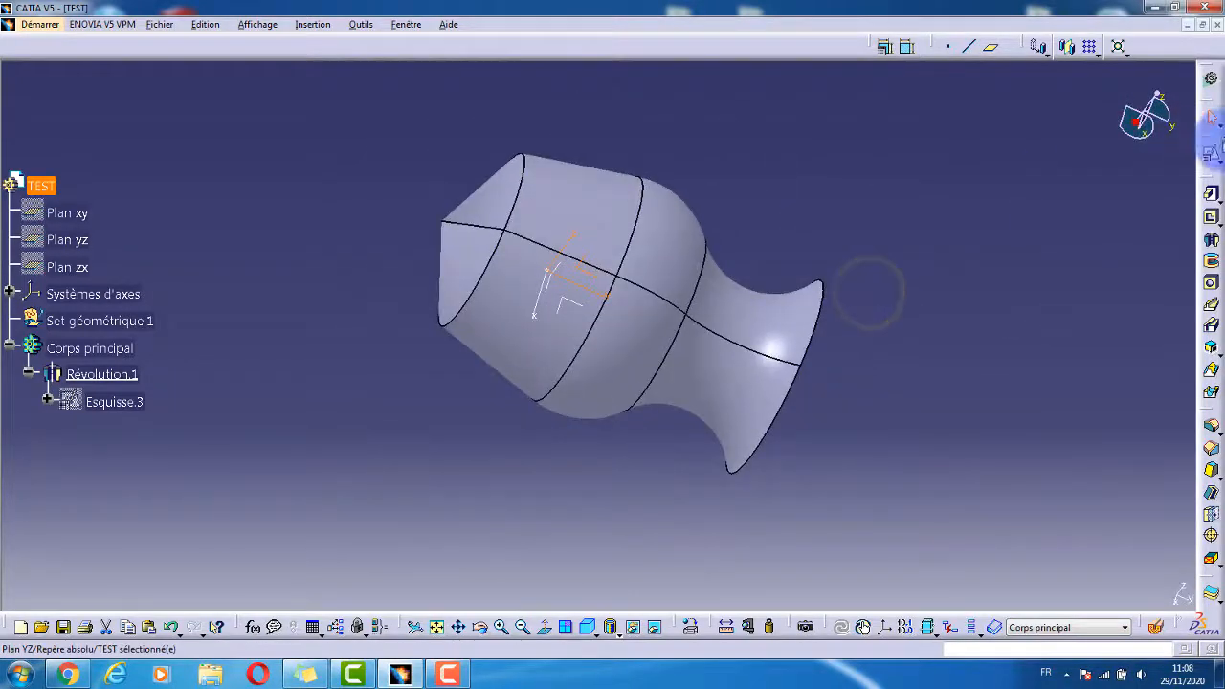
pyautogui.click(1211, 151)
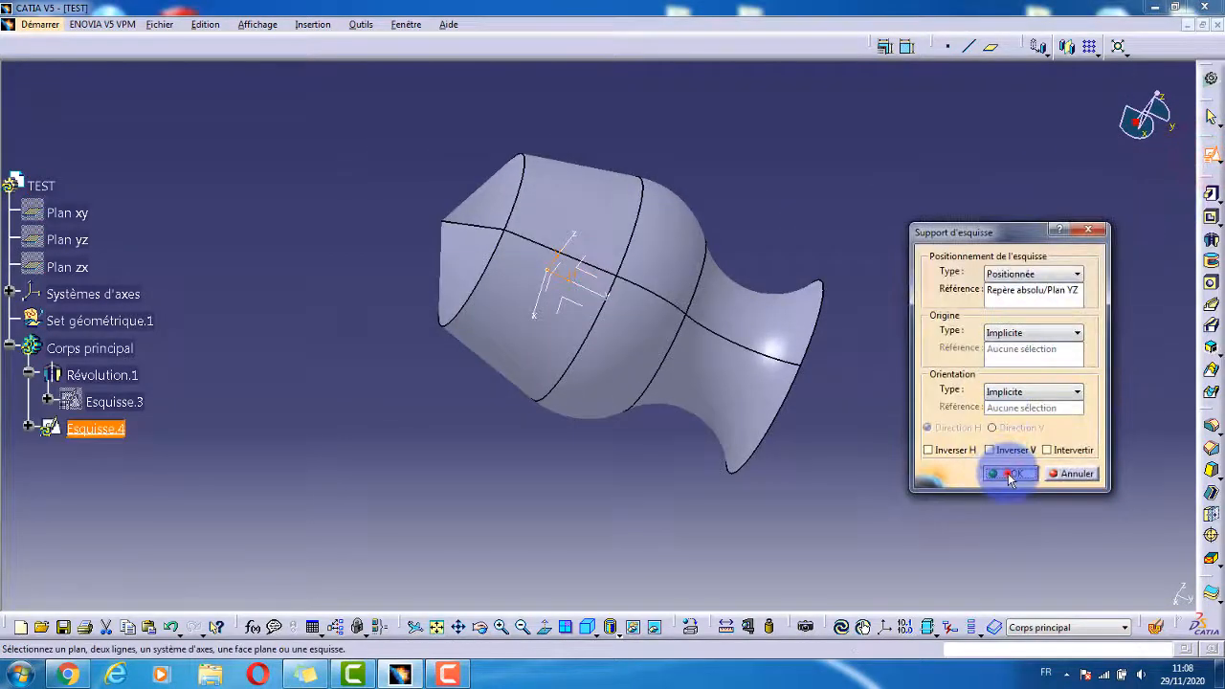
pyautogui.click(1011, 476)
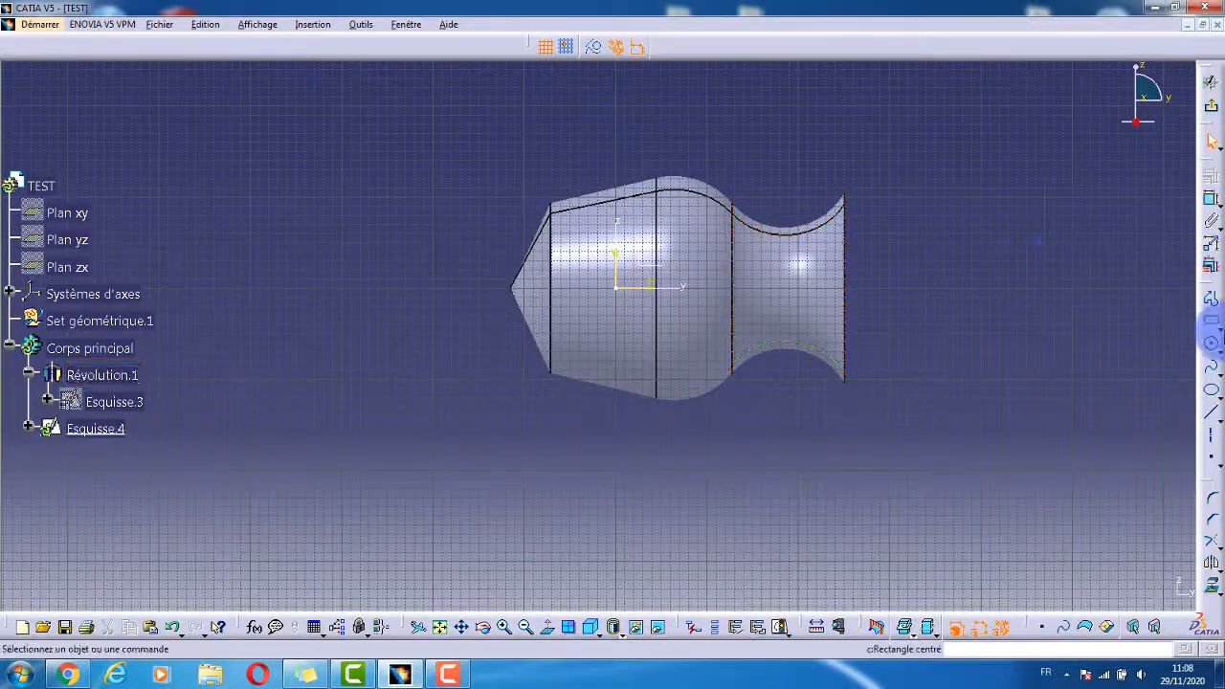
# Sketch a circle straddling the upper outline of the revolved body's wide tapered section, and exit the sketch.
pyautogui.click(1212, 302)
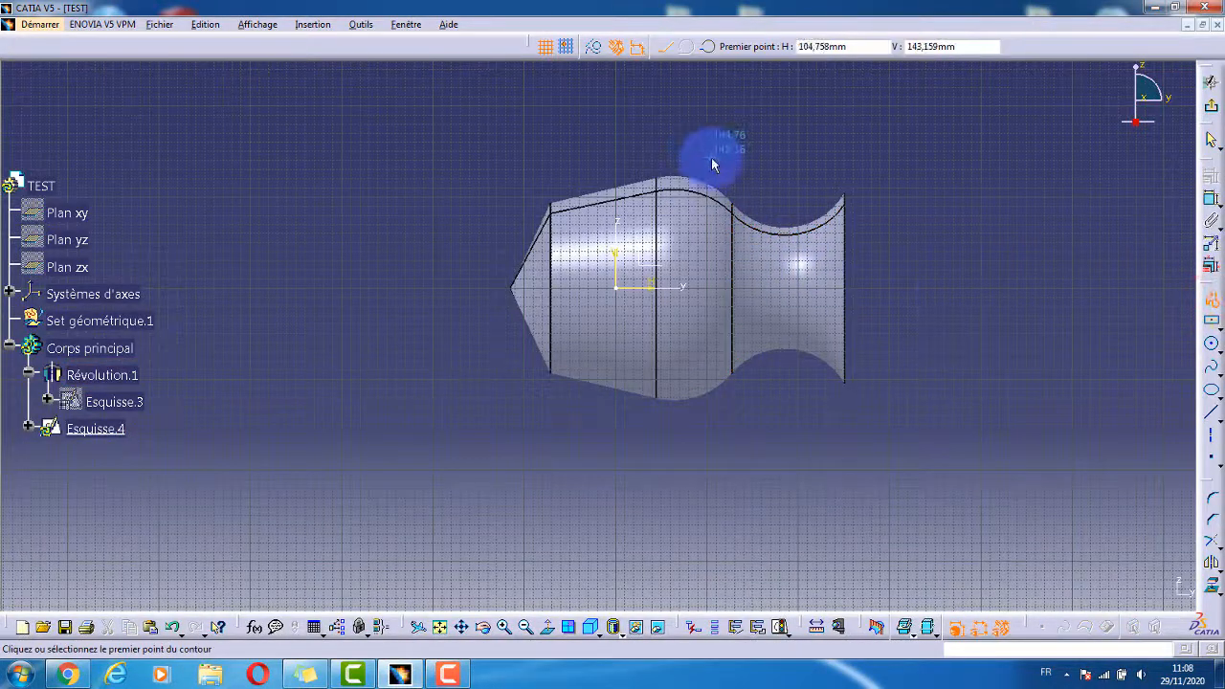
pyautogui.click(1211, 343)
pyautogui.click(1213, 346)
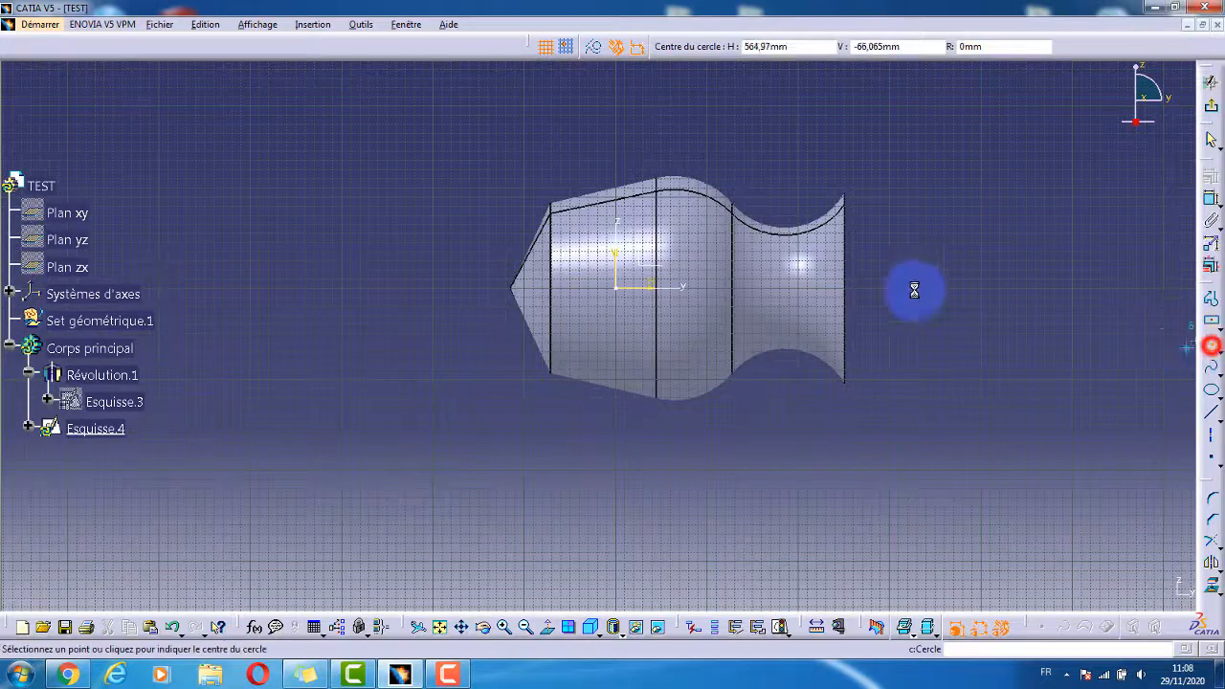
pyautogui.click(642, 208)
pyautogui.moveTo(796, 357)
pyautogui.mouseDown(button='middle')
pyautogui.moveTo(802, 427)
pyautogui.moveTo(815, 335)
pyautogui.mouseUp(button='middle')
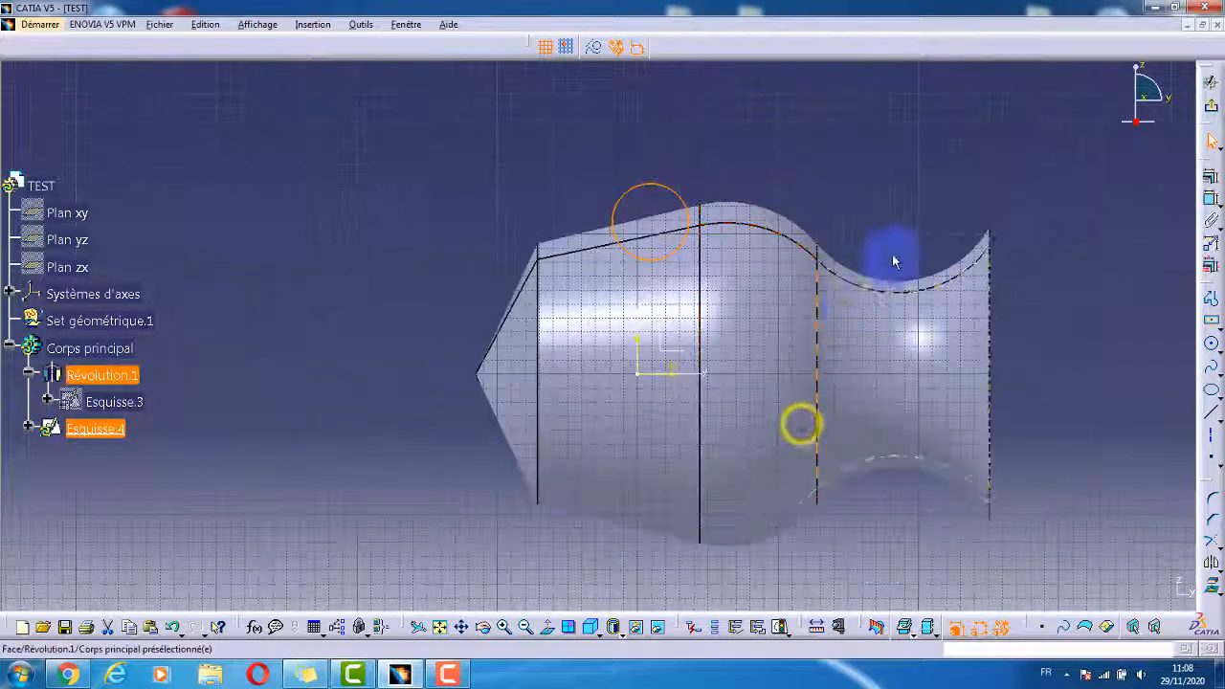
pyautogui.click(952, 141)
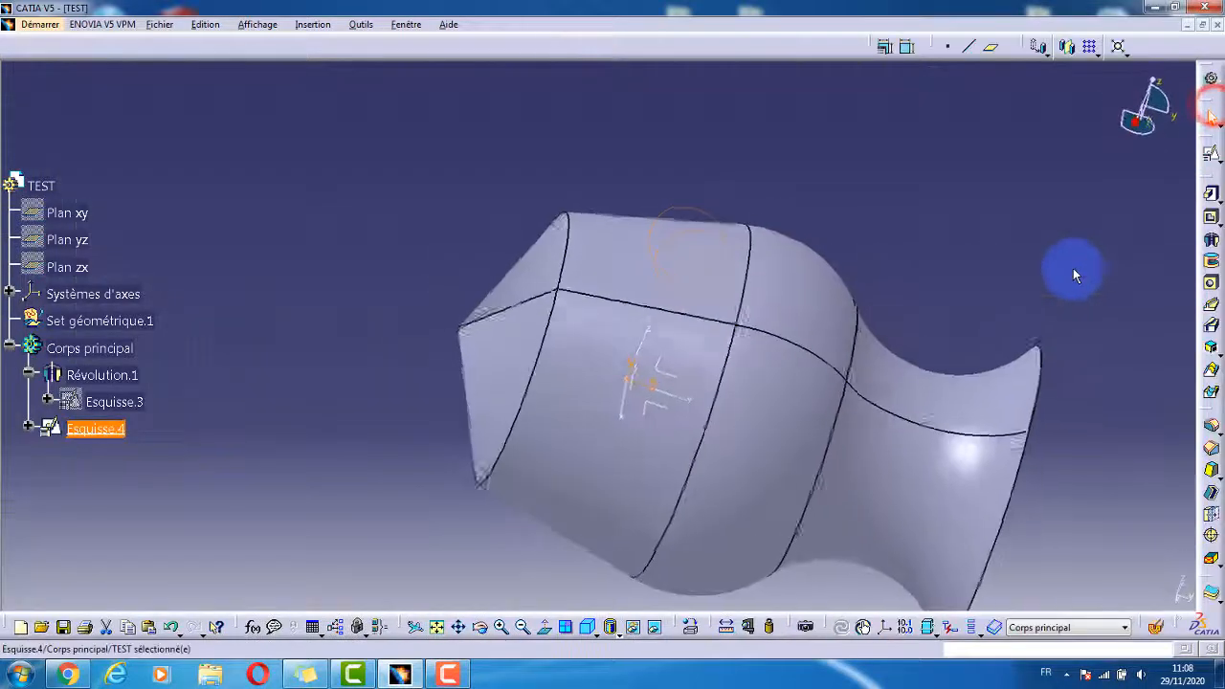
pyautogui.moveTo(676, 354); pyautogui.dragTo(704, 272, button='middle')
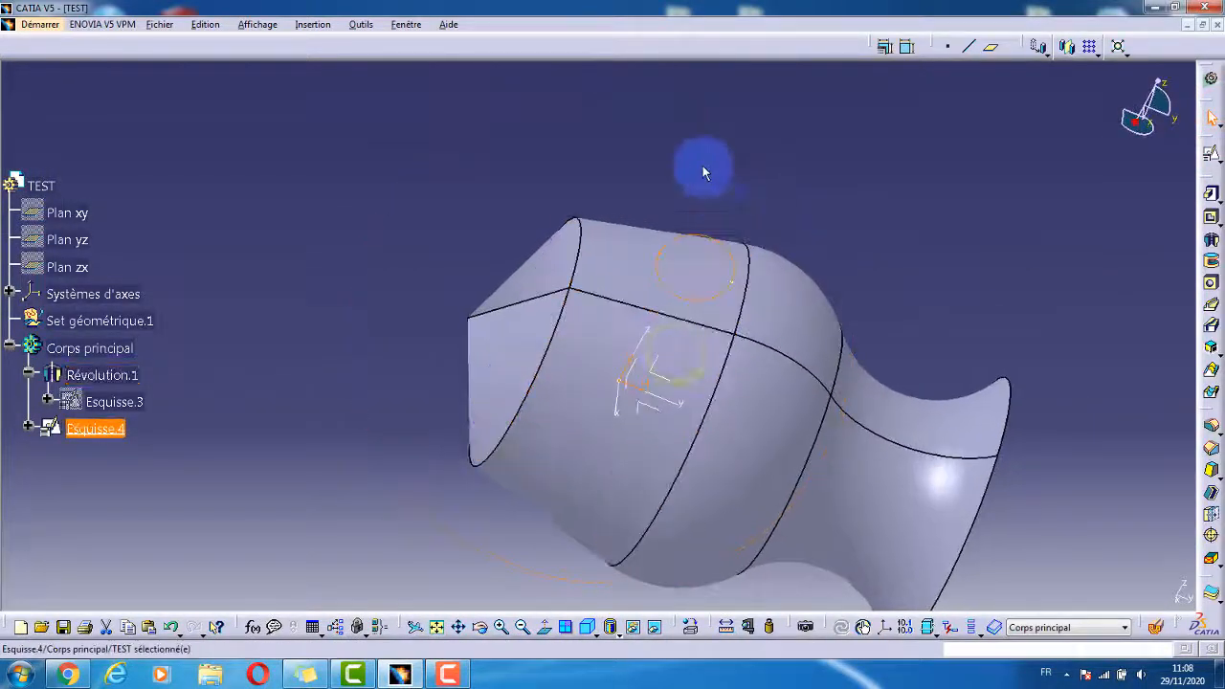
pyautogui.click(1002, 224)
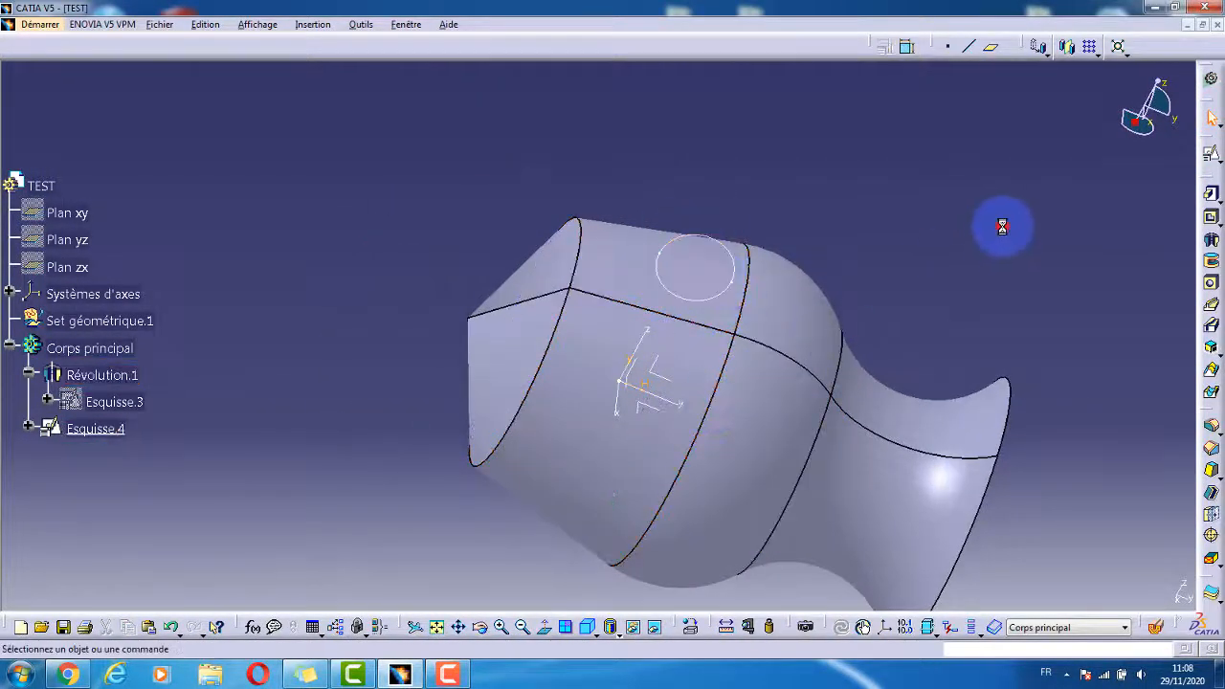
# Try a pocket of the circle sketch with the limit Jusqu'au dernier, preview the cut and cancel it.
pyautogui.click(1211, 222)
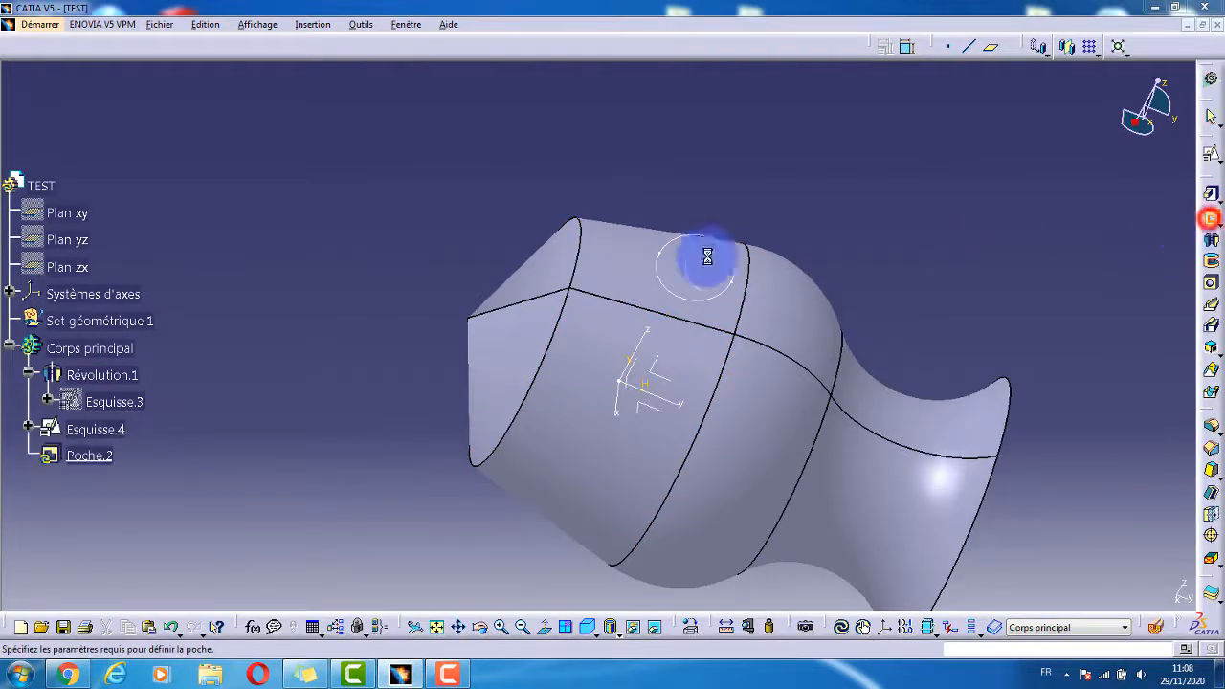
pyautogui.click(706, 236)
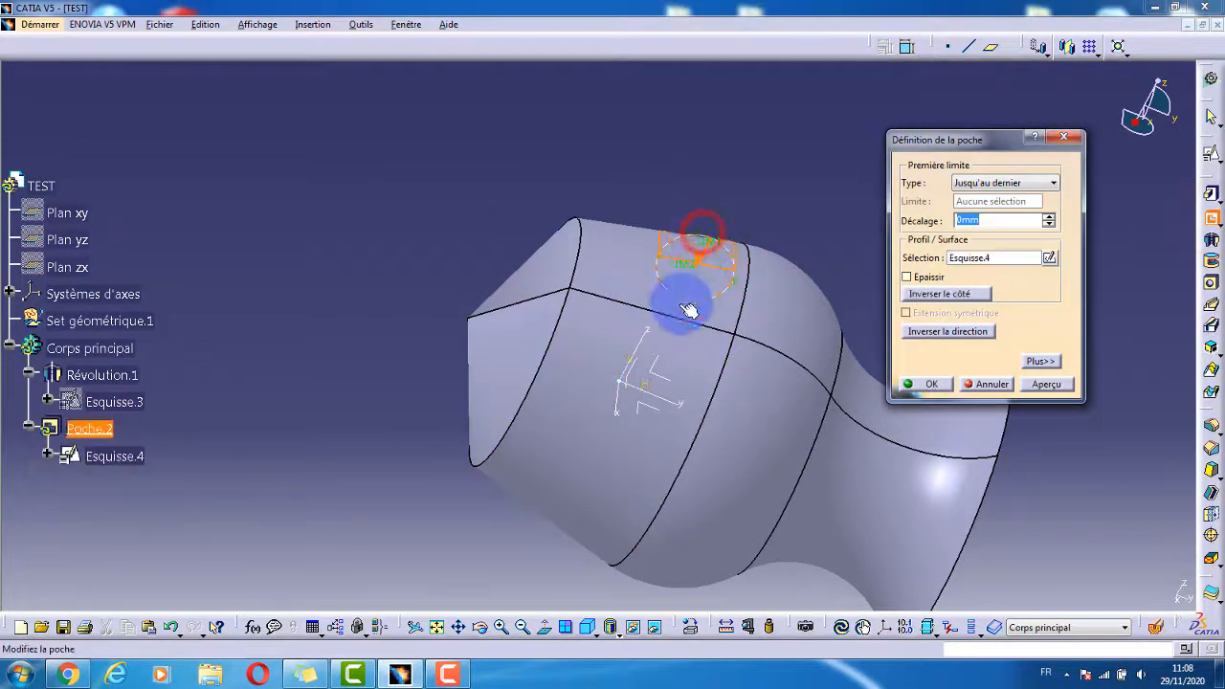
pyautogui.moveTo(697, 336)
pyautogui.mouseDown(button='middle')
pyautogui.moveTo(769, 383)
pyautogui.moveTo(735, 383)
pyautogui.mouseUp(button='middle')
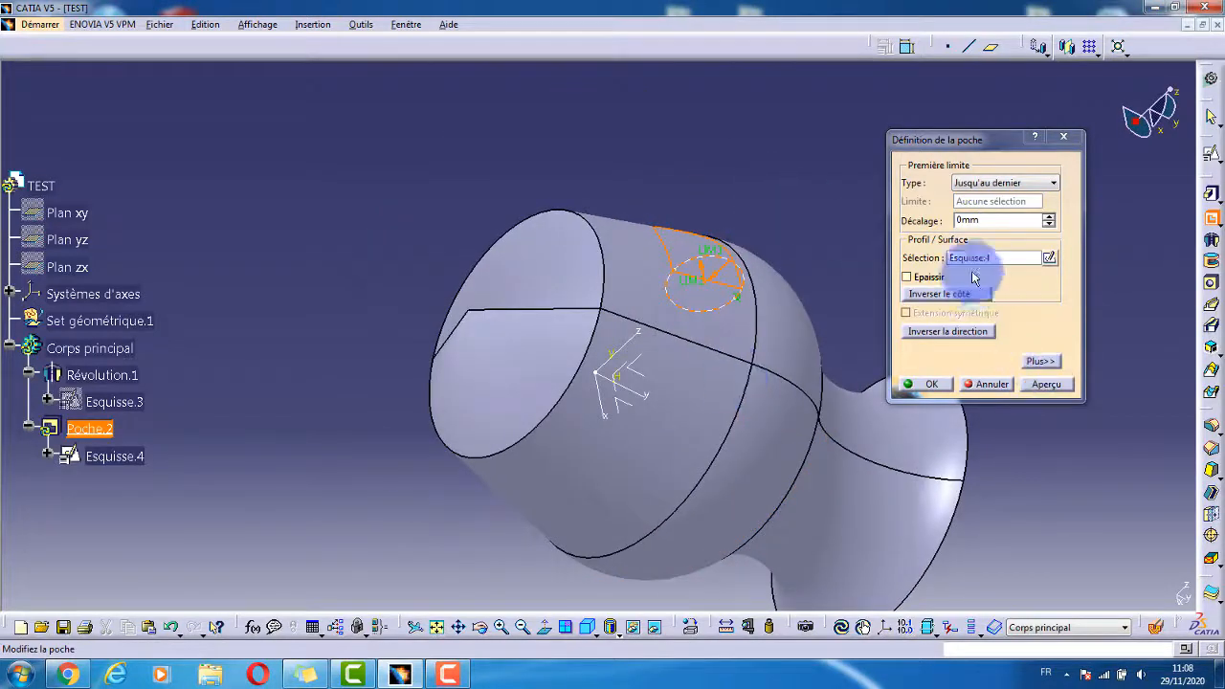
pyautogui.click(1035, 384)
pyautogui.moveTo(690, 469); pyautogui.dragTo(565, 423, button='middle')
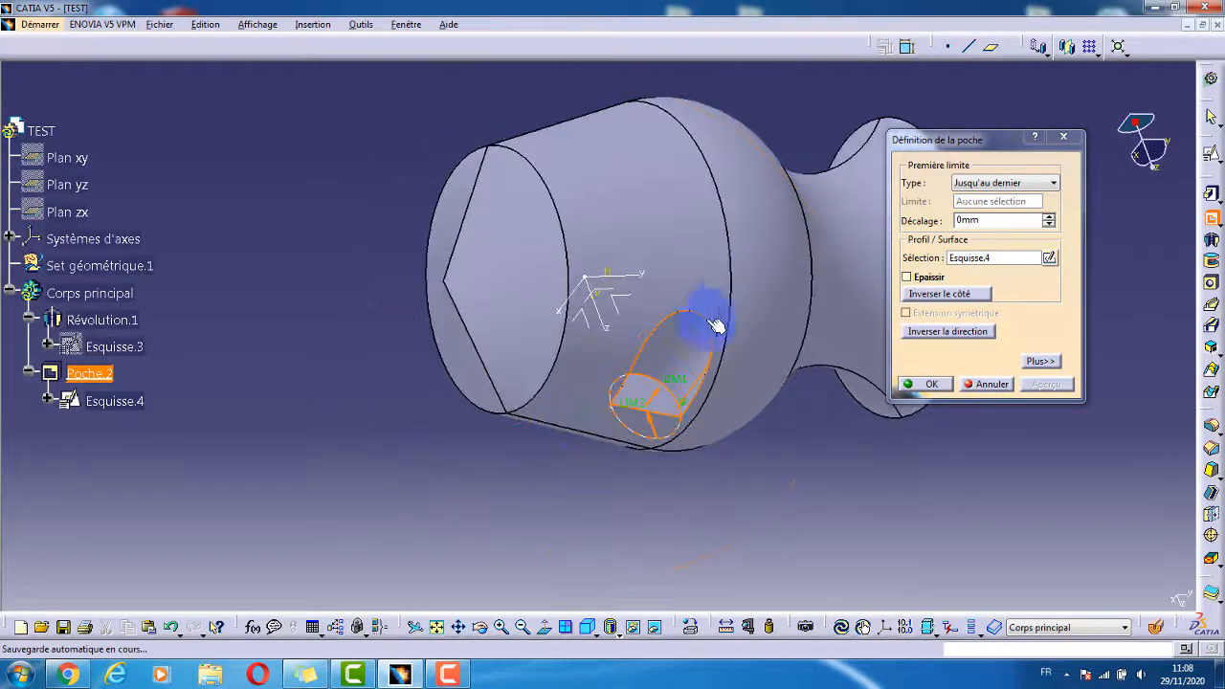
pyautogui.moveTo(755, 255); pyautogui.dragTo(696, 336, button='middle')
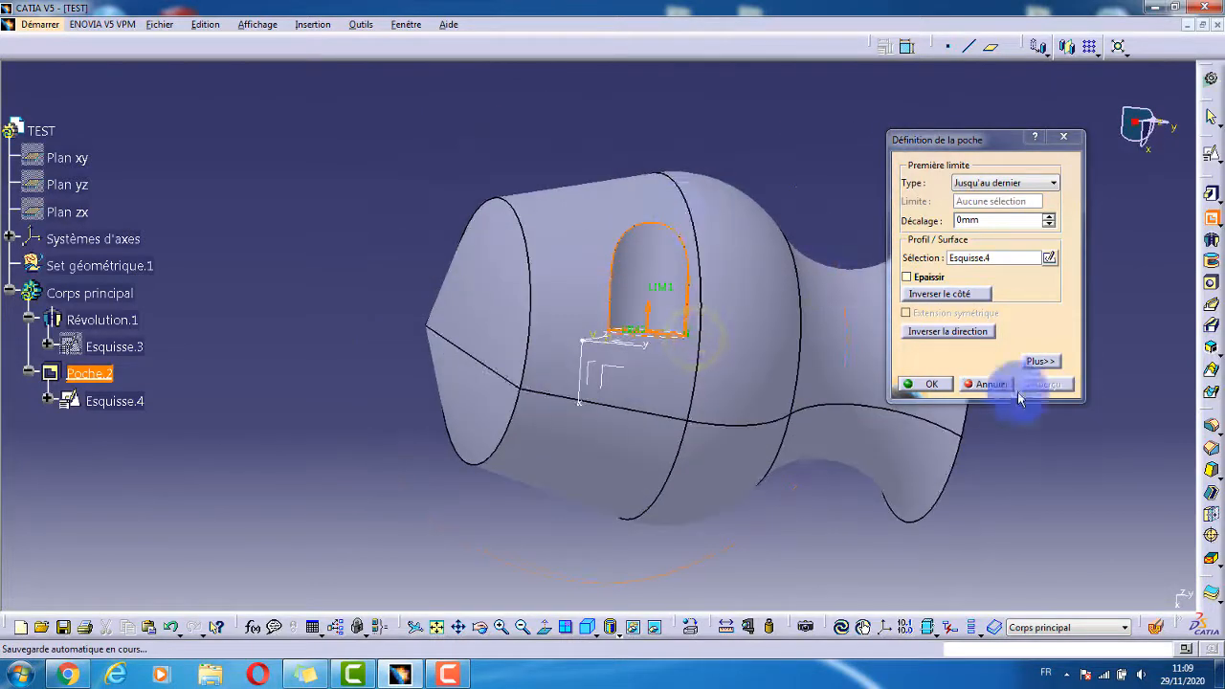
pyautogui.click(992, 384)
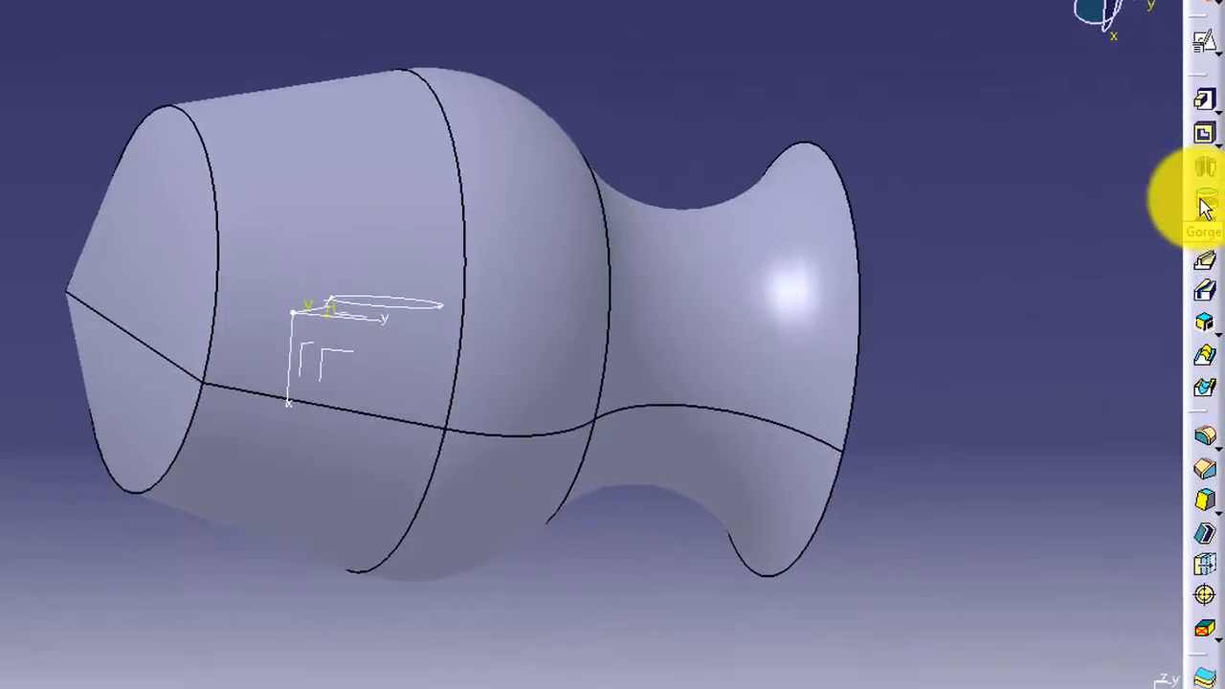
# Set up a 360-degree groove using the circle sketch as profile and the Y axis as rotation axis, and preview it.
pyautogui.click(1204, 204)
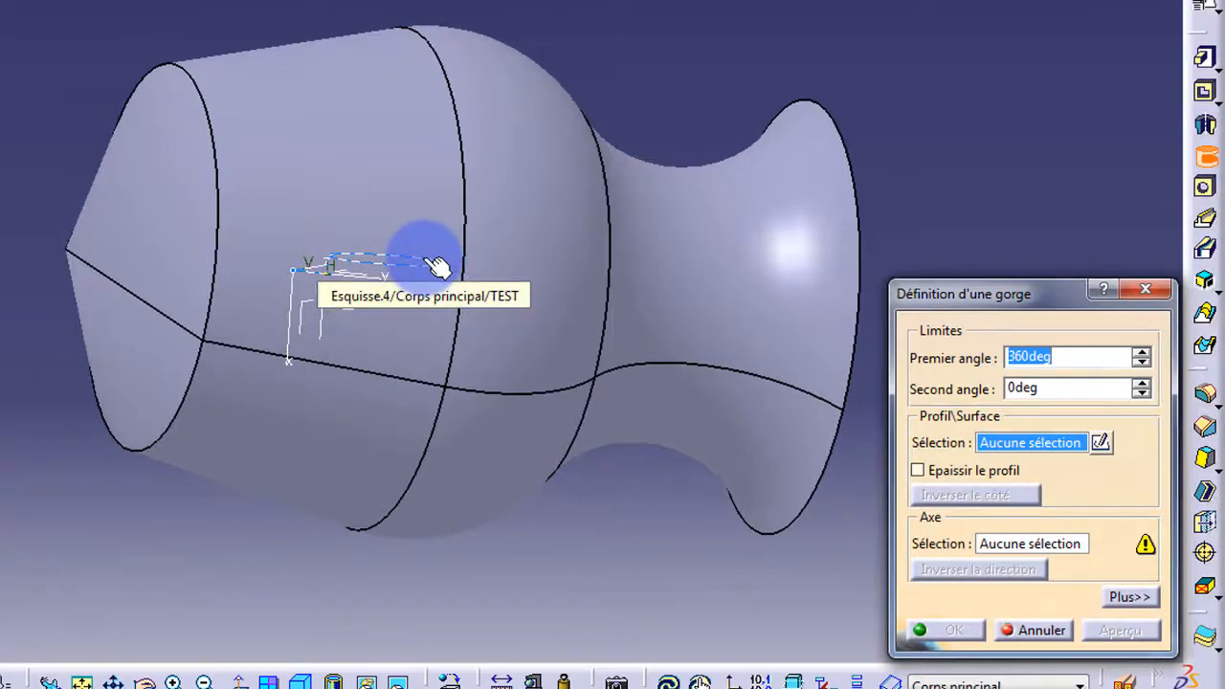
pyautogui.click(435, 267)
pyautogui.moveTo(572, 329)
pyautogui.mouseDown(button='middle')
pyautogui.moveTo(623, 240)
pyautogui.moveTo(446, 266)
pyautogui.moveTo(451, 251)
pyautogui.moveTo(235, 329)
pyautogui.moveTo(402, 331)
pyautogui.moveTo(258, 194)
pyautogui.moveTo(152, 223)
pyautogui.moveTo(87, 224)
pyautogui.moveTo(424, 240)
pyautogui.moveTo(488, 265)
pyautogui.mouseUp(button='middle')
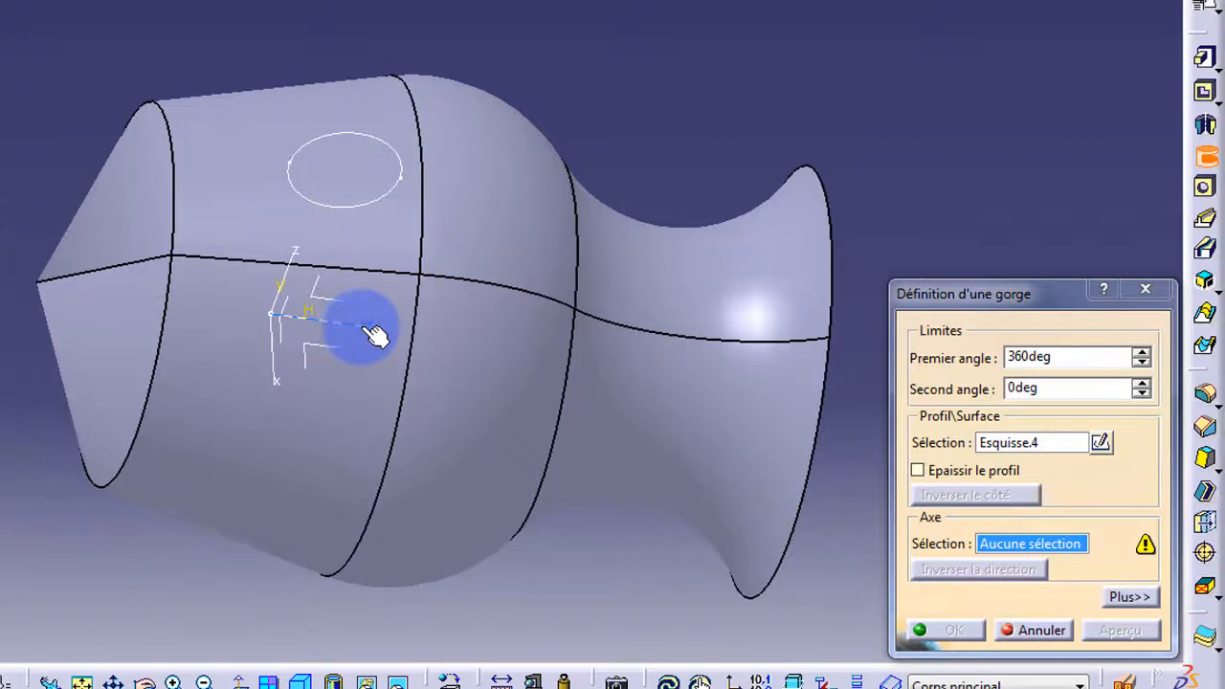
pyautogui.rightClick(1051, 554)
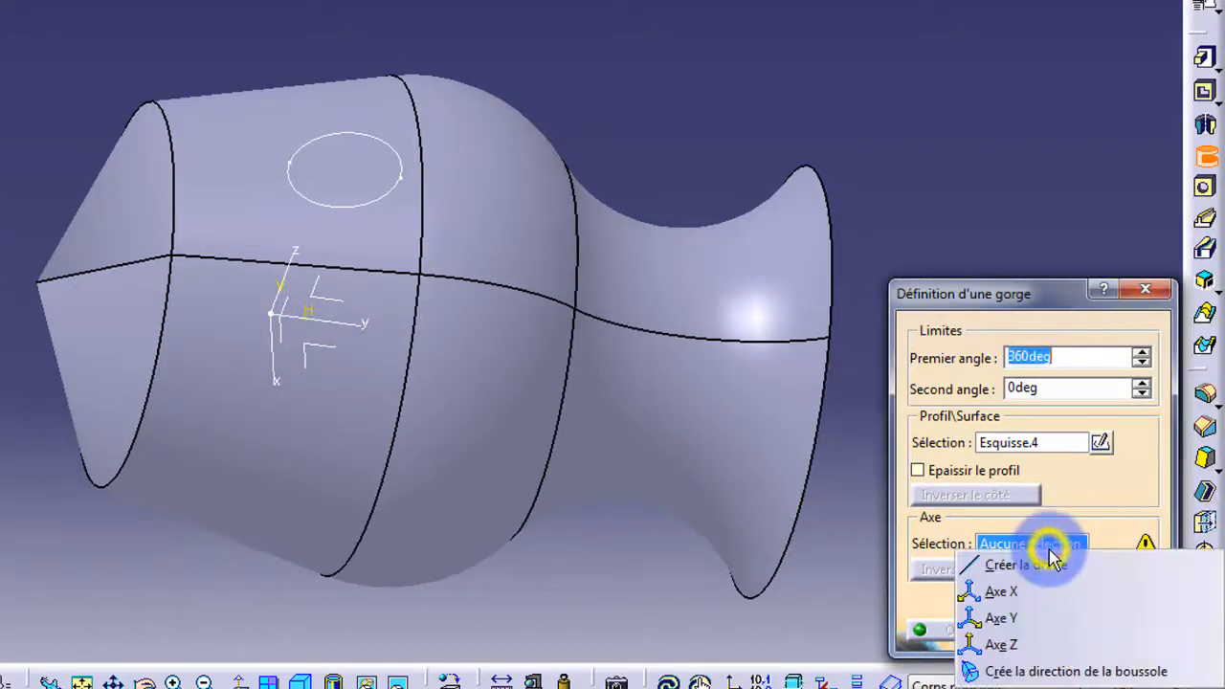
pyautogui.click(1066, 623)
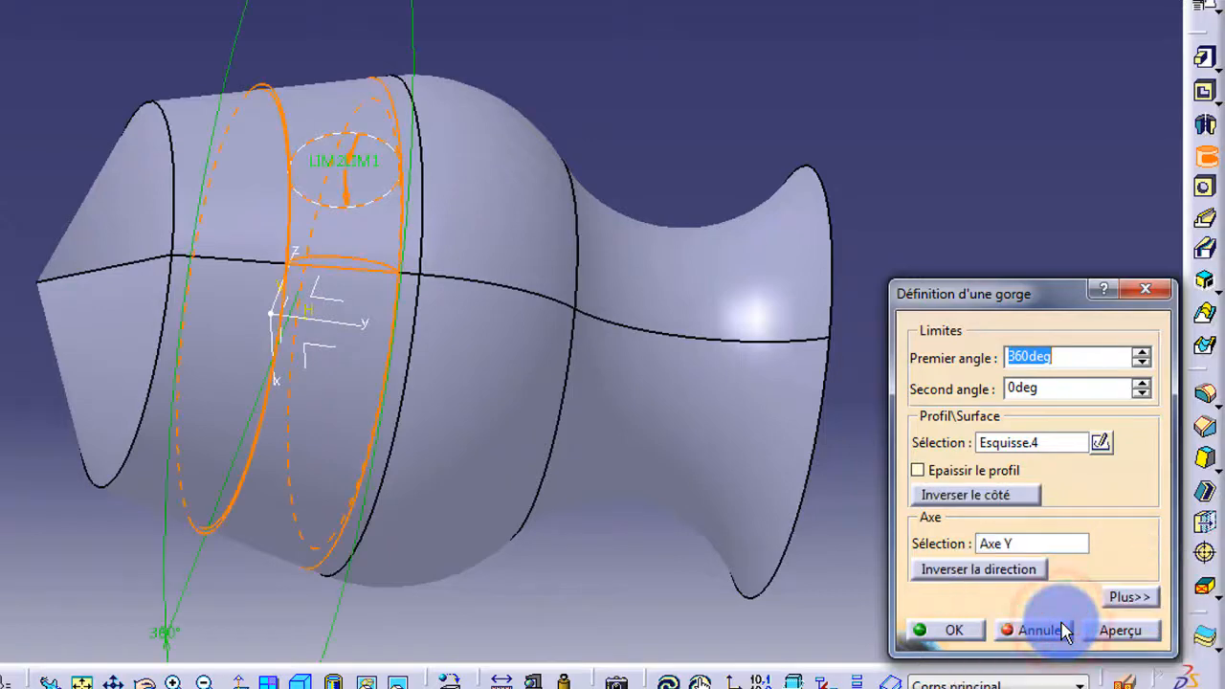
pyautogui.click(1121, 630)
pyautogui.moveTo(342, 233); pyautogui.dragTo(355, 400, button='middle')
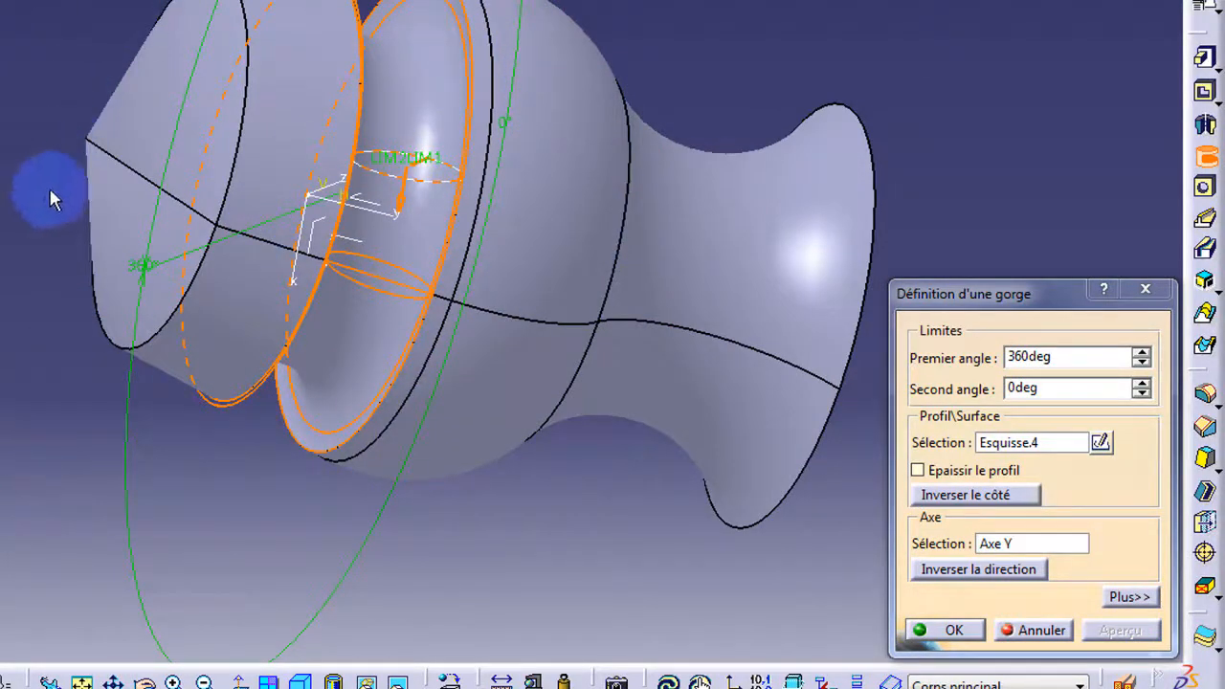
# Set the groove's first angle to 300 degrees and preview the partial cut.
pyautogui.doubleClick(1047, 356)
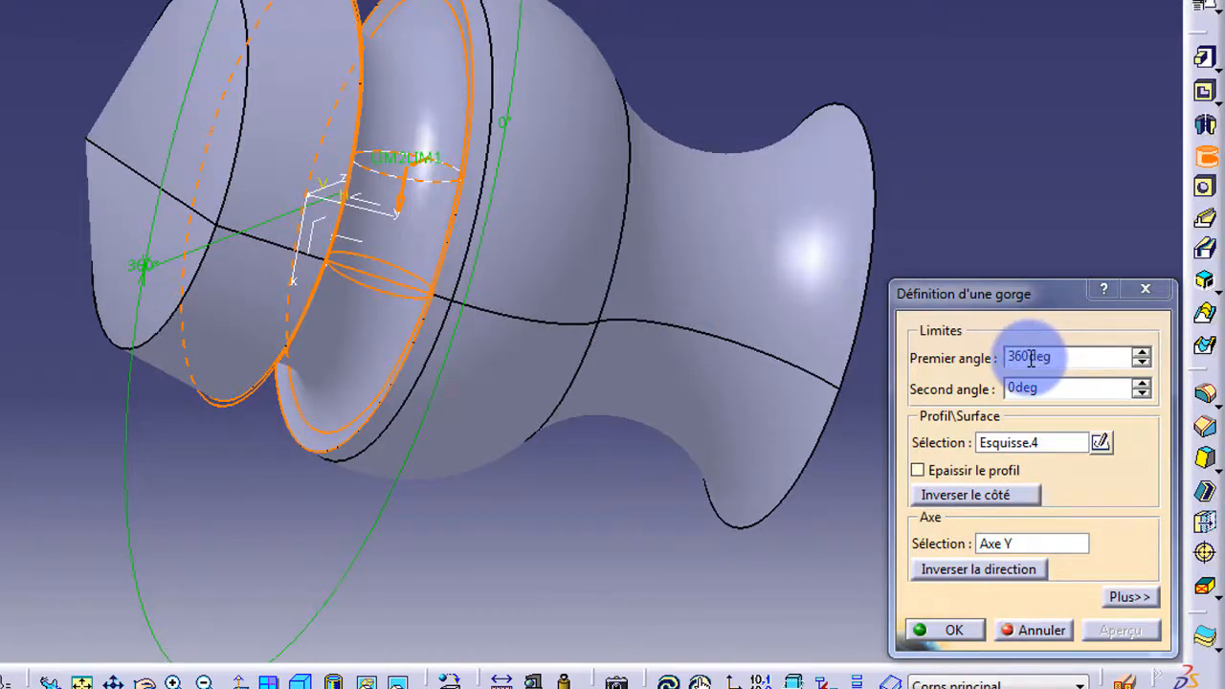
pyautogui.moveTo(1027, 357); pyautogui.dragTo(991, 357)
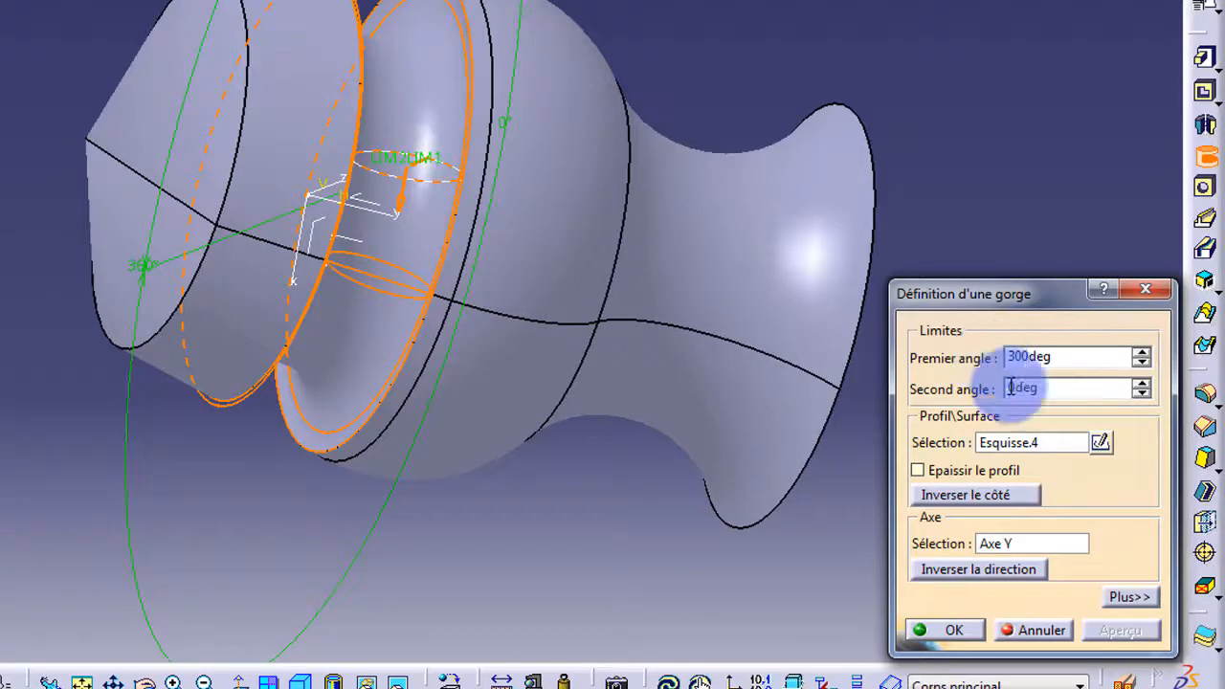
pyautogui.click(780, 576)
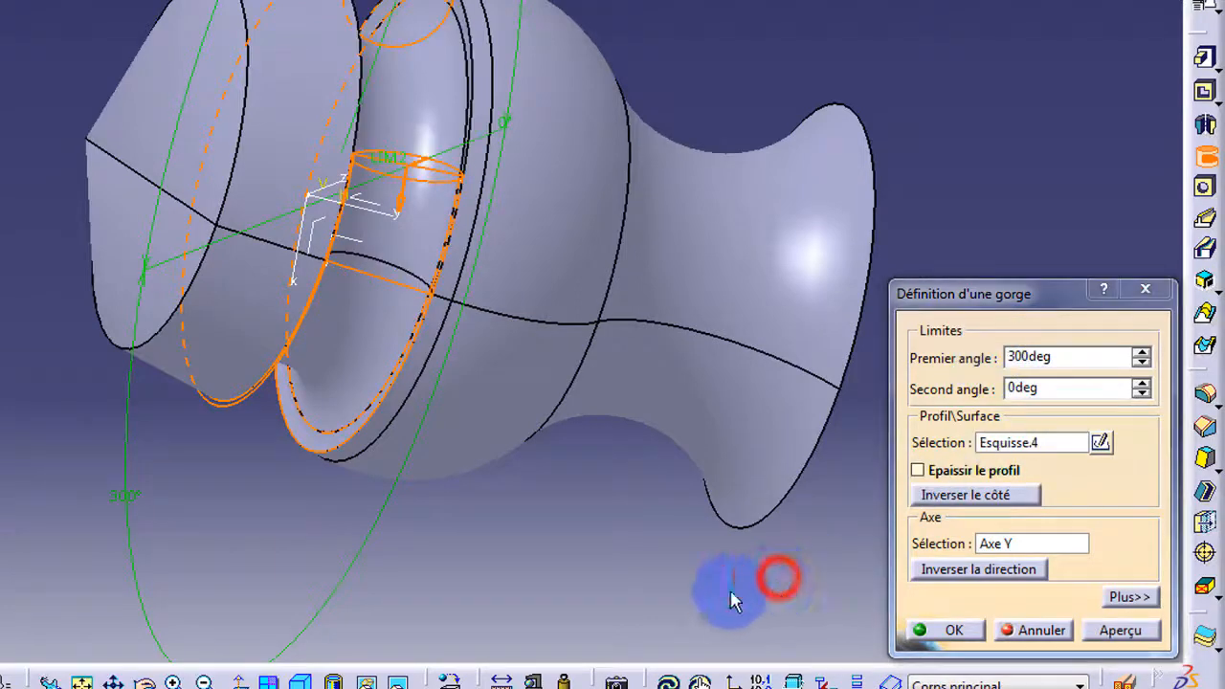
pyautogui.click(1121, 630)
pyautogui.moveTo(240, 100); pyautogui.dragTo(375, 211, button='middle')
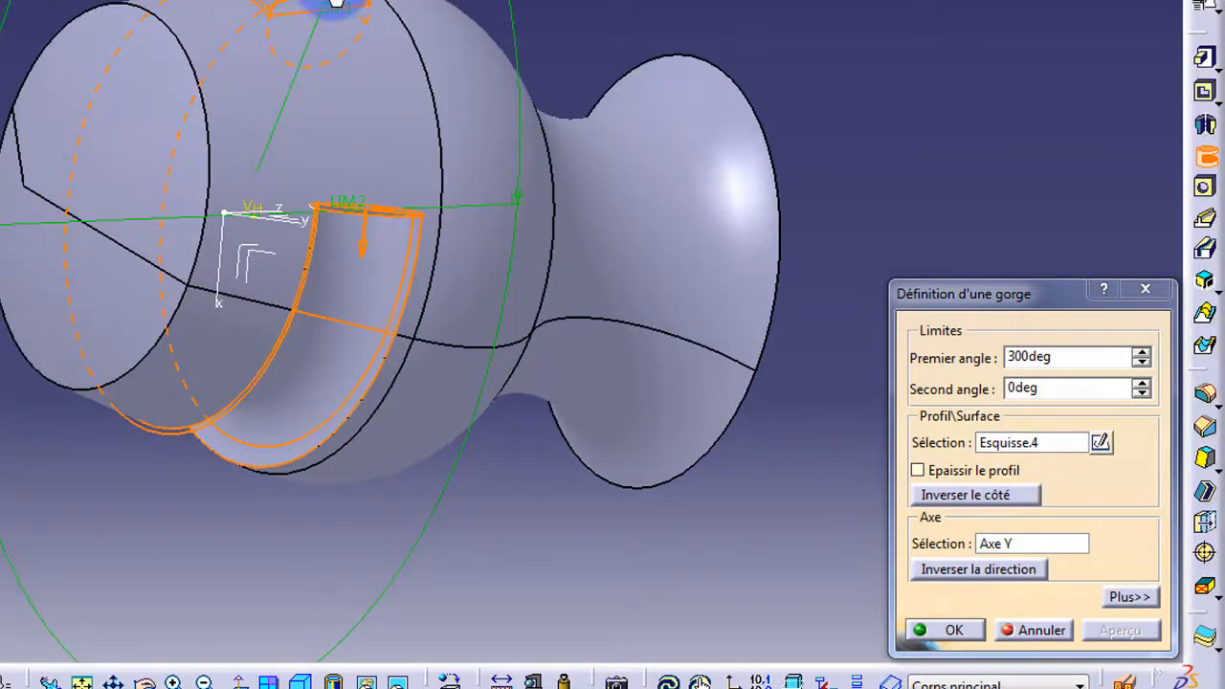
# Set the groove's first angle to 90 degrees, preview the cut and create the groove.
pyautogui.moveTo(1025, 358); pyautogui.dragTo(932, 364)
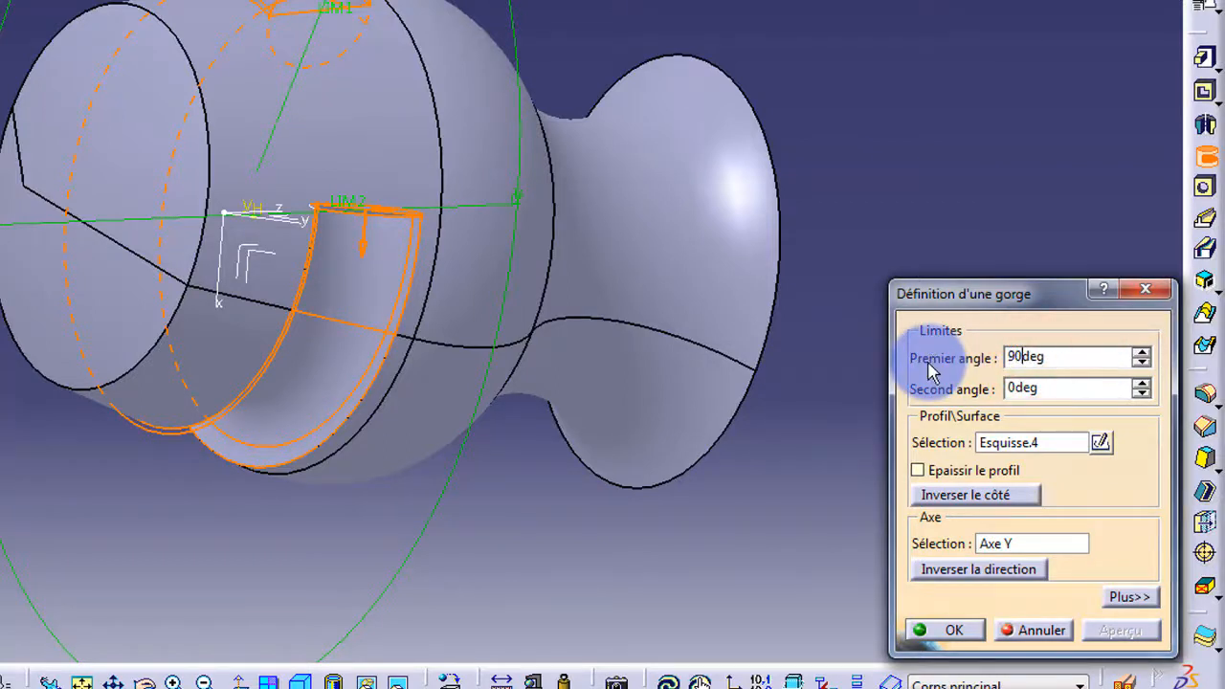
pyautogui.write('90')
pyautogui.click(765, 485)
pyautogui.click(1112, 630)
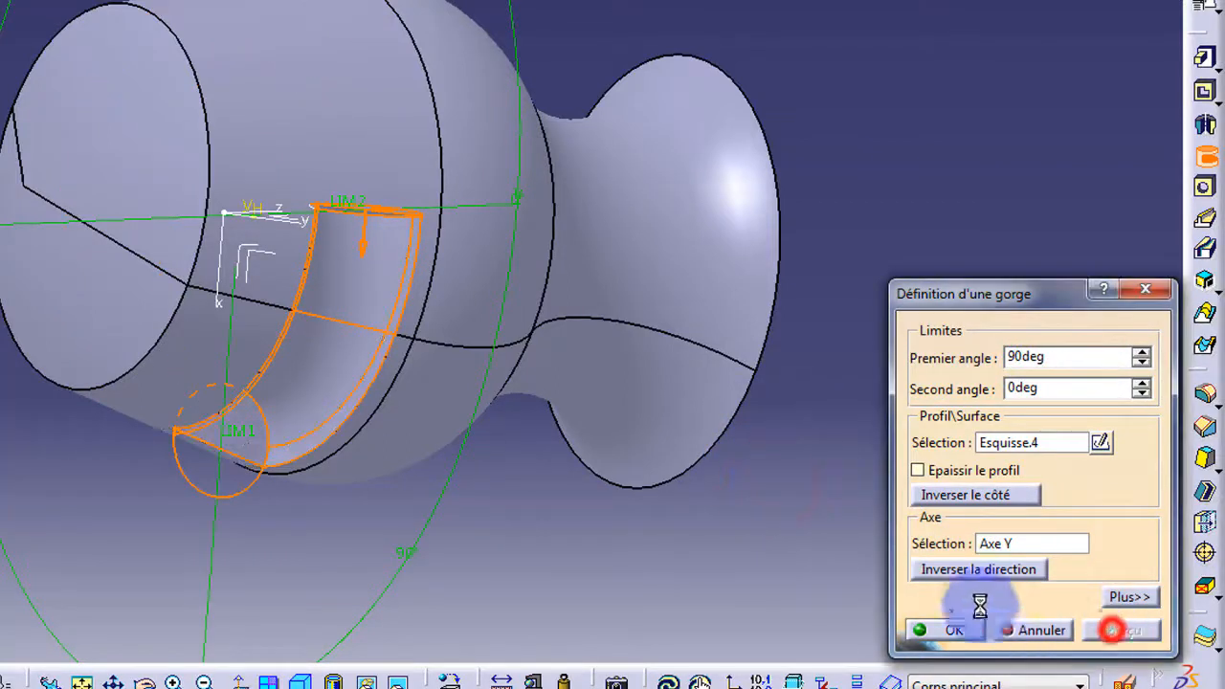
pyautogui.moveTo(602, 310); pyautogui.dragTo(309, 89, button='middle')
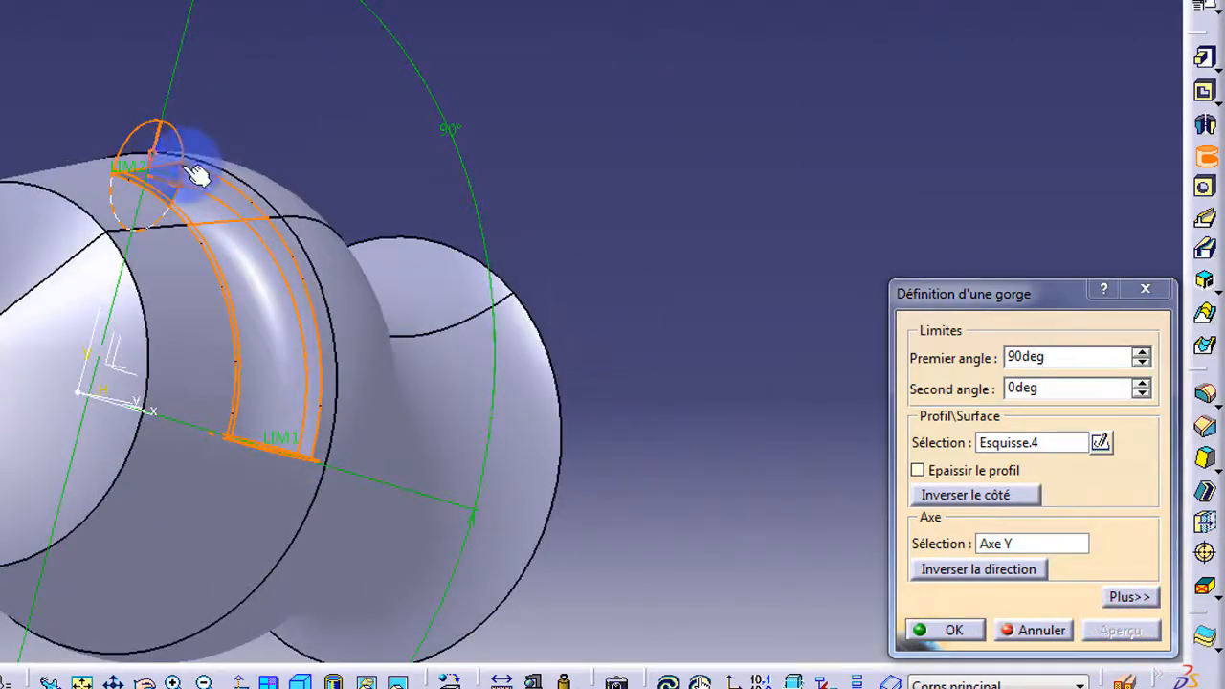
pyautogui.moveTo(274, 460); pyautogui.dragTo(1012, 623, button='middle')
pyautogui.click(943, 630)
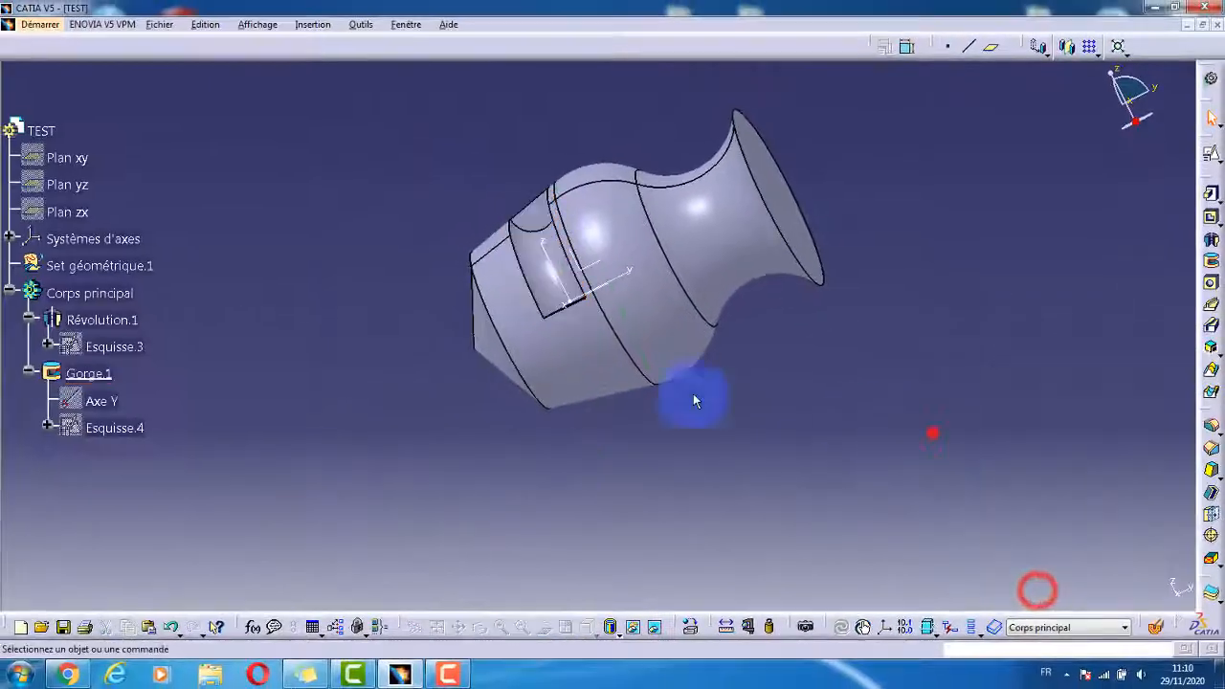
# Delete the revolved solid and its groove from Corps principal together with their sketches.
pyautogui.moveTo(694, 395); pyautogui.dragTo(717, 331, button='middle')
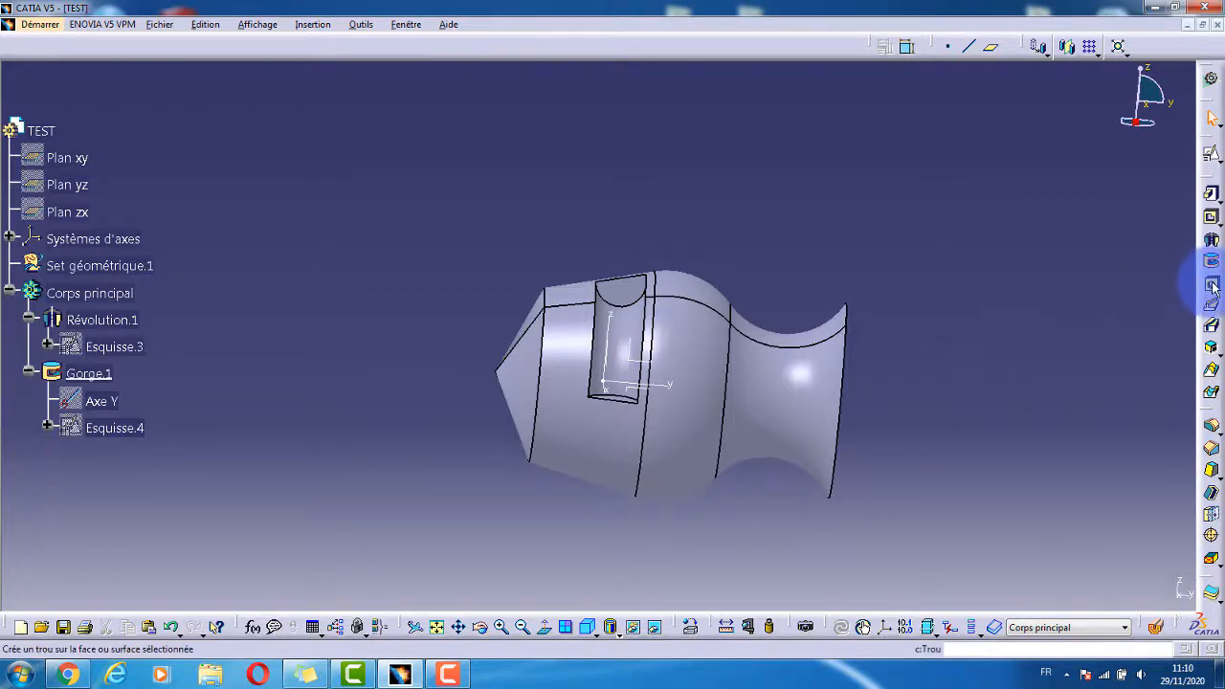
pyautogui.click(1124, 331)
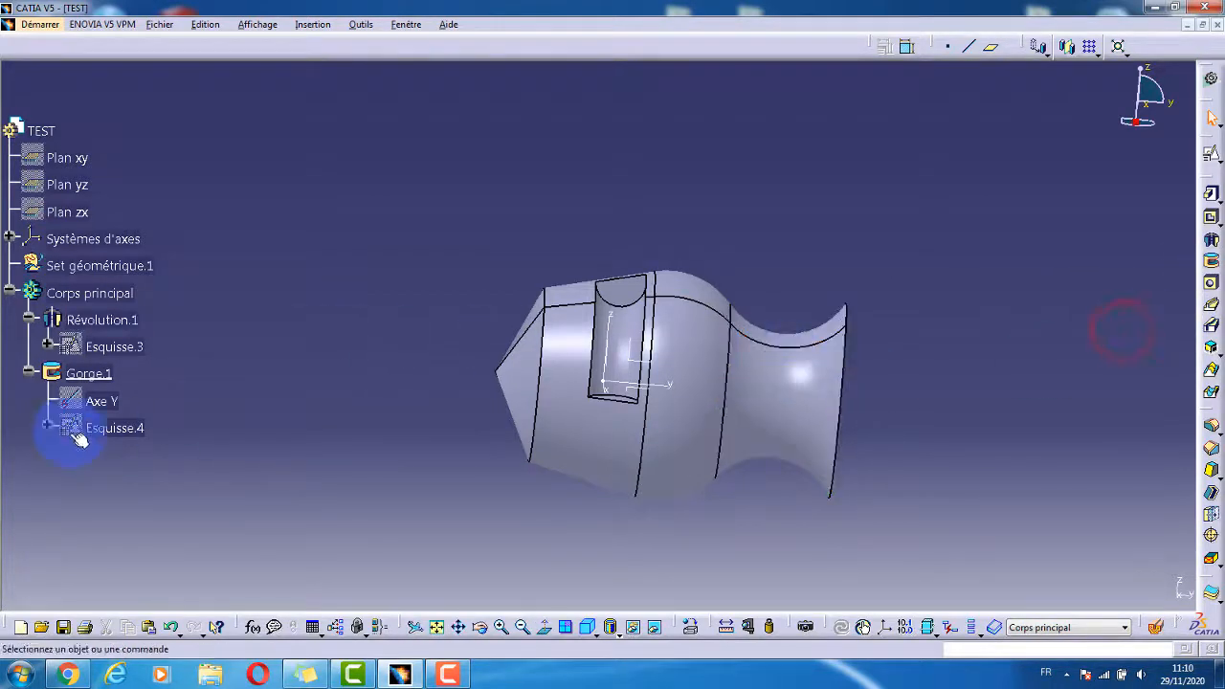
pyautogui.click(89, 320)
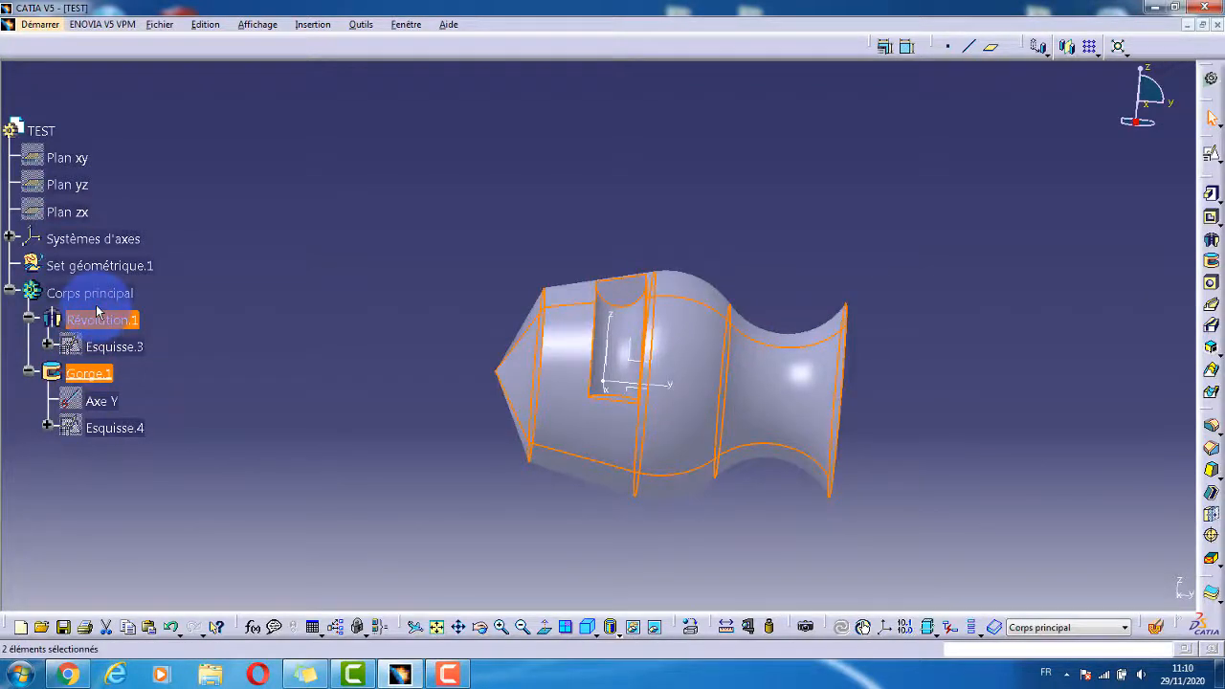
pyautogui.press('Delete')
pyautogui.press('Return')
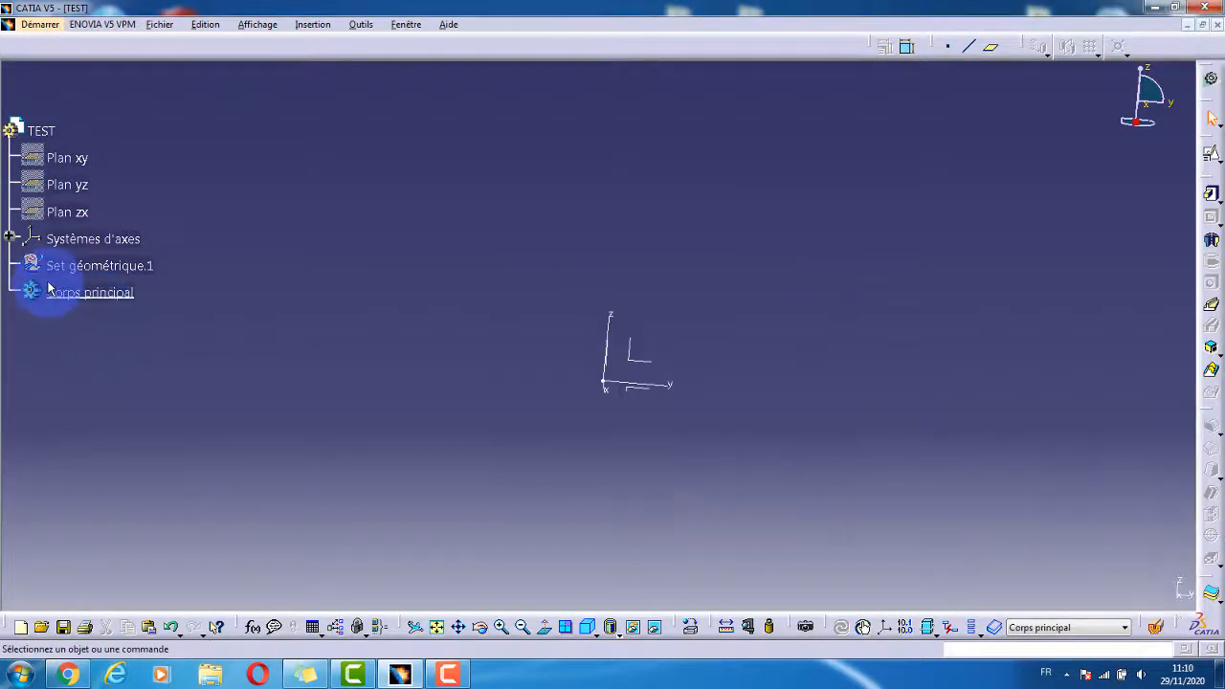
# Create a positioned sketch on the YZ plane and draw a centred rectangle about 249 mm high around the origin.
pyautogui.click(426, 398)
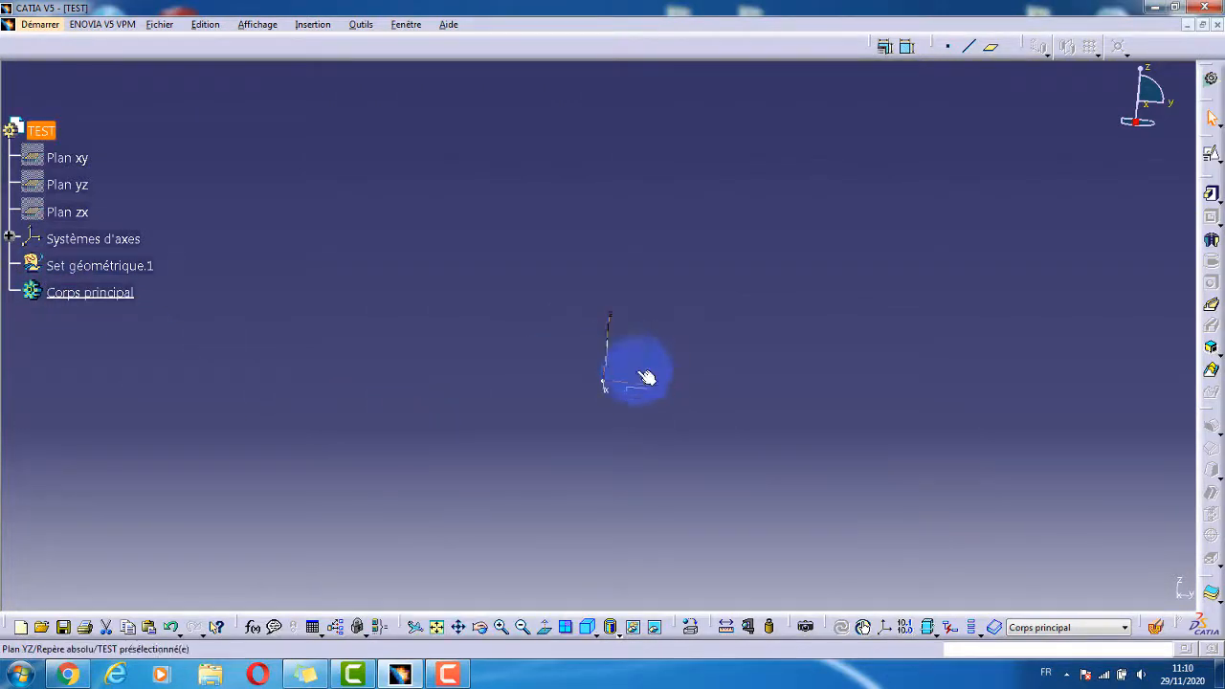
pyautogui.click(646, 378)
pyautogui.click(1211, 159)
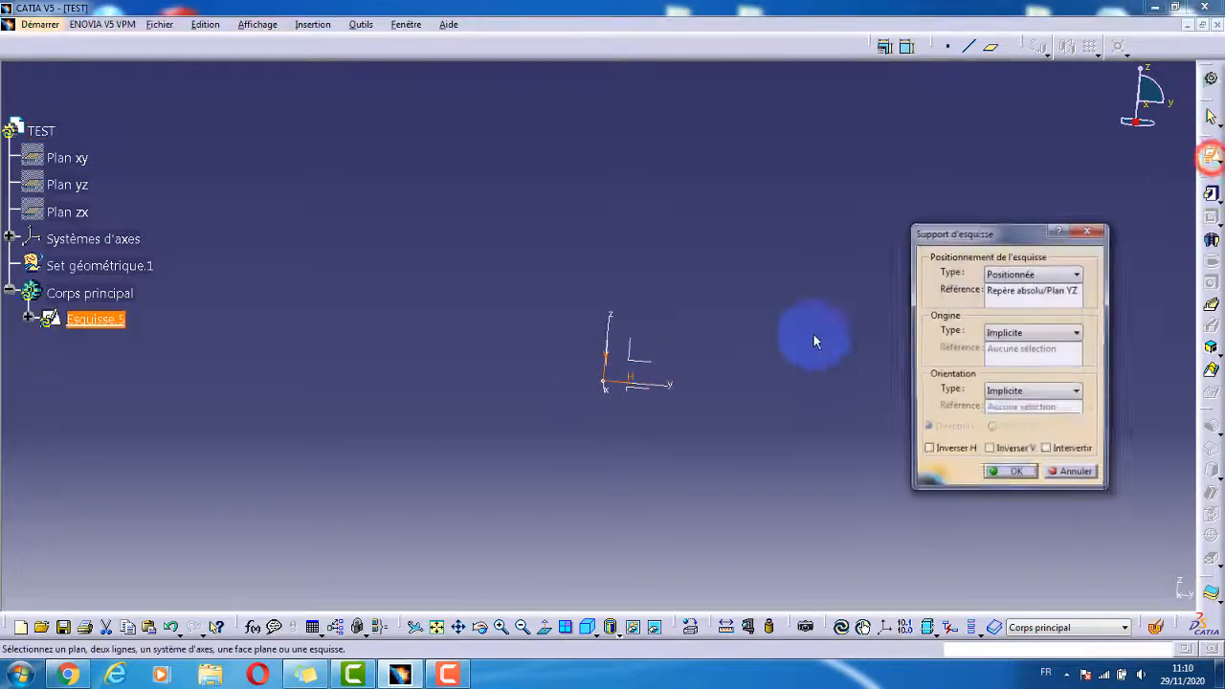
pyautogui.click(1003, 469)
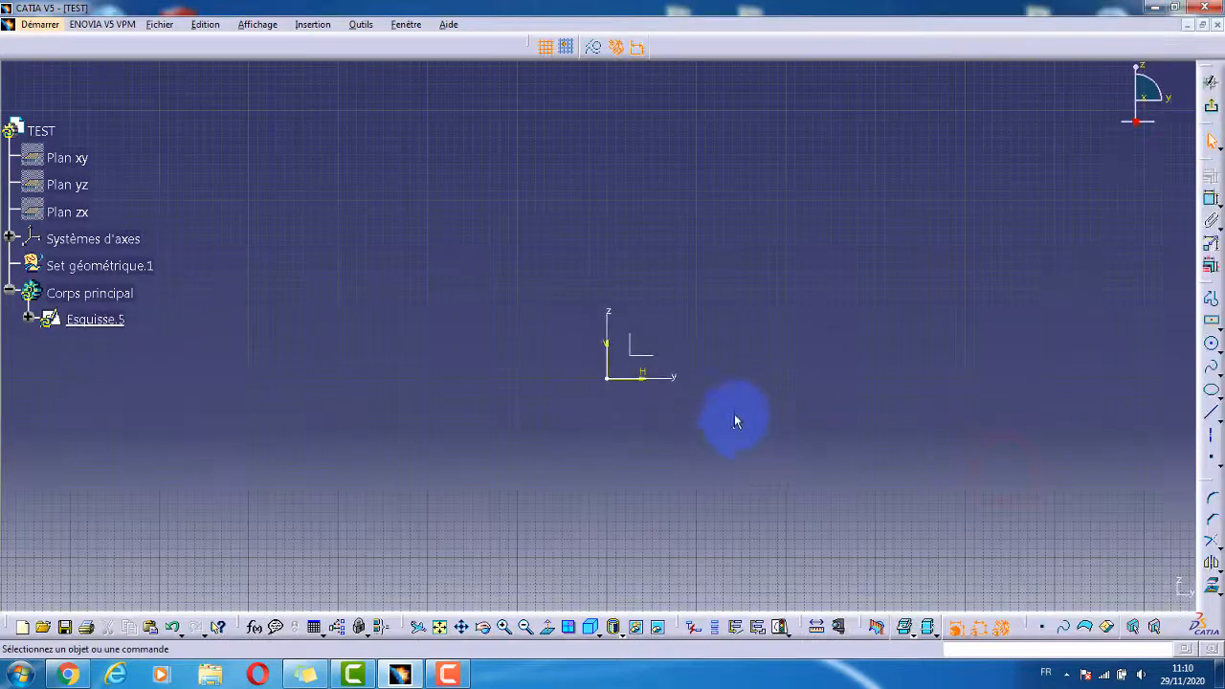
pyautogui.moveTo(734, 413)
pyautogui.mouseDown(button='middle')
pyautogui.moveTo(813, 327)
pyautogui.moveTo(733, 337)
pyautogui.moveTo(754, 301)
pyautogui.moveTo(802, 291)
pyautogui.mouseUp(button='middle')
pyautogui.click(1212, 324)
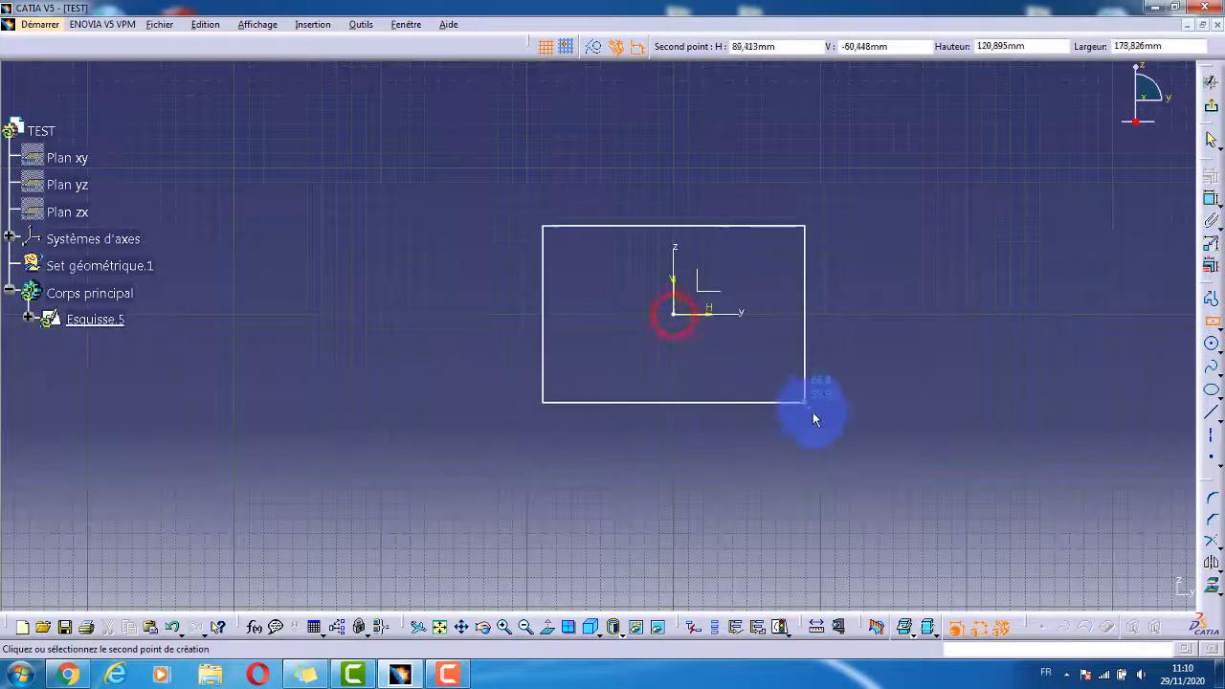
pyautogui.click(890, 494)
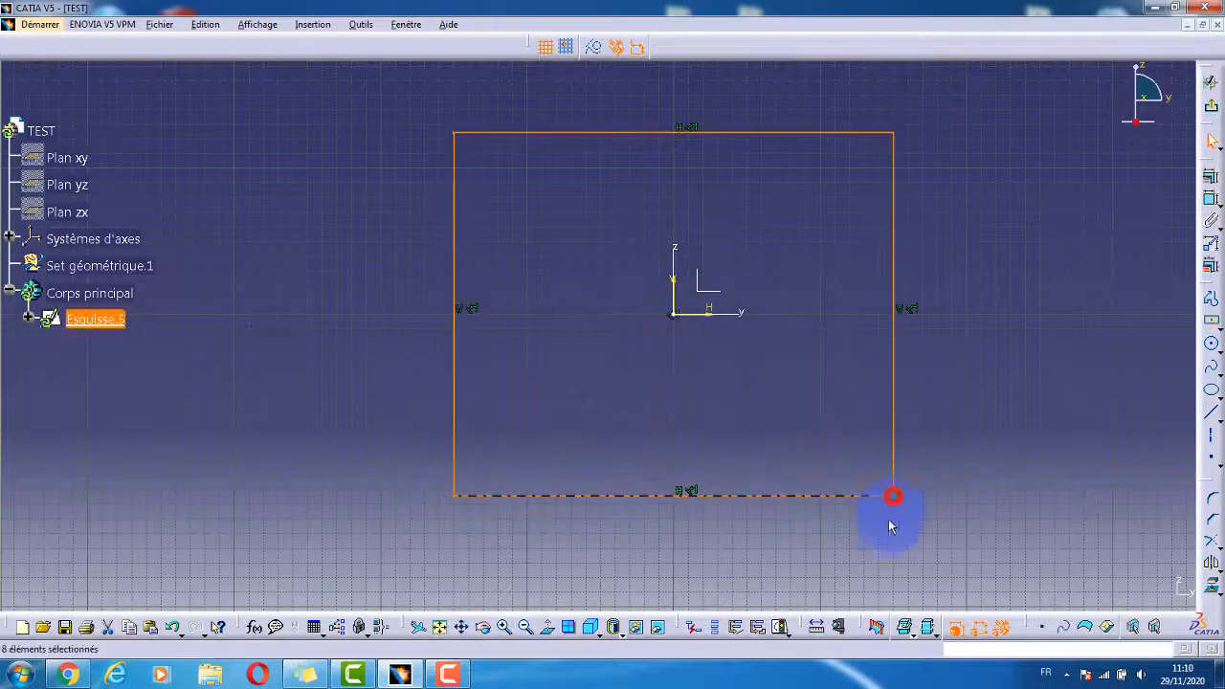
# Dimension the rectangle's vertical side and set its height to 200 mm.
pyautogui.click(1211, 199)
pyautogui.click(894, 207)
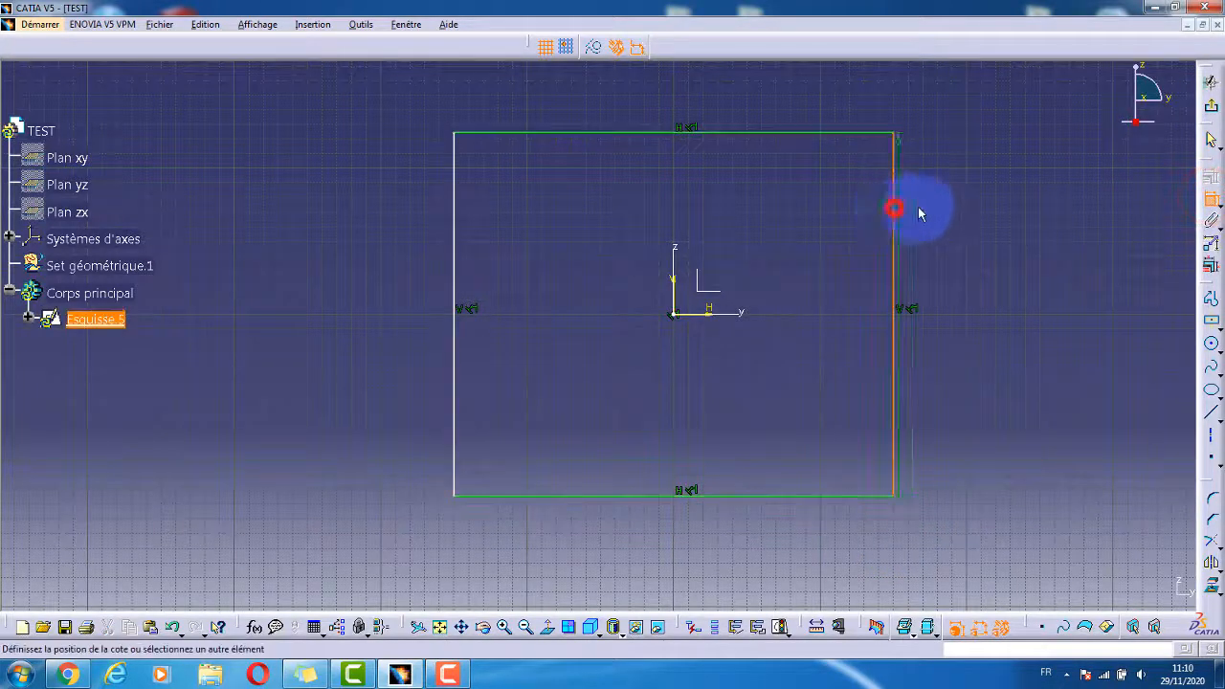
pyautogui.doubleClick(999, 218)
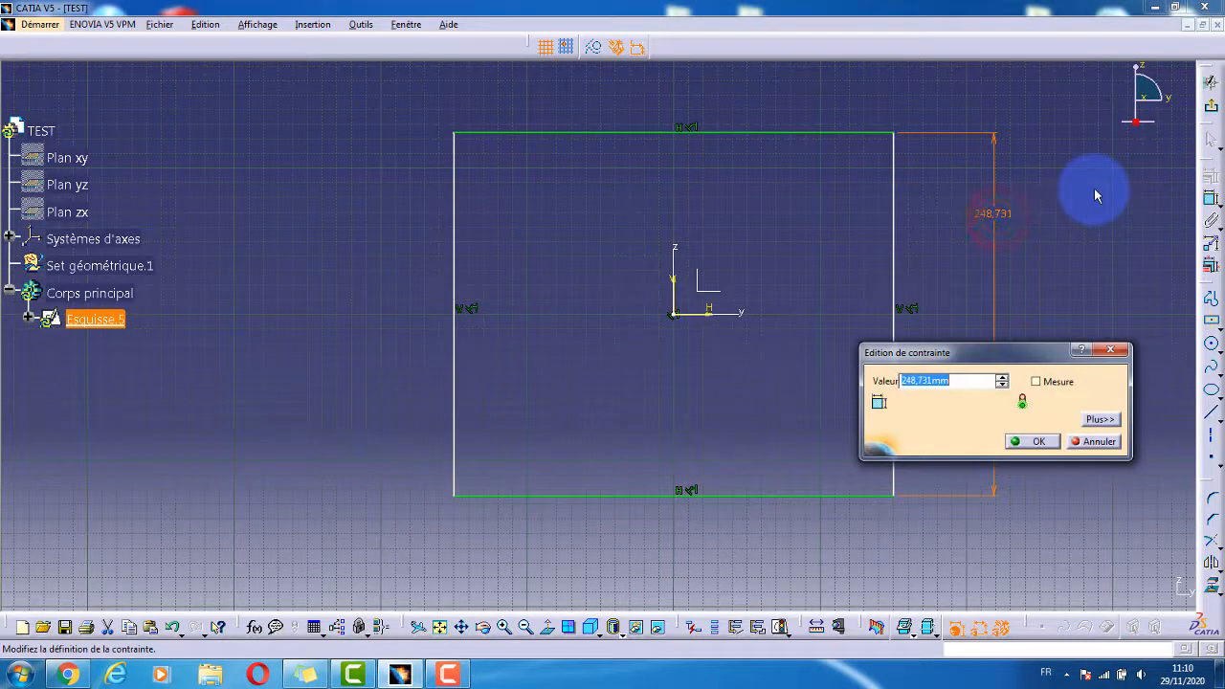
pyautogui.write('200')
pyautogui.press('Return')
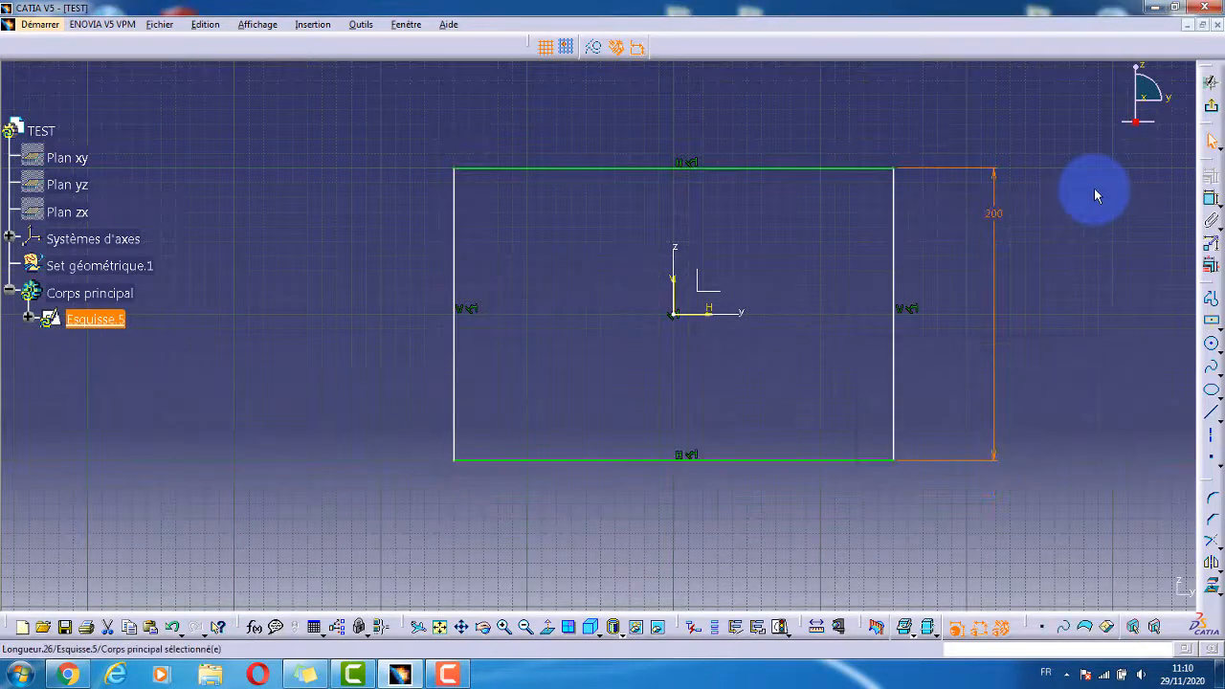
# Dimension the rectangle's horizontal side, set its width to 250 mm and exit the sketch.
pyautogui.click(686, 167)
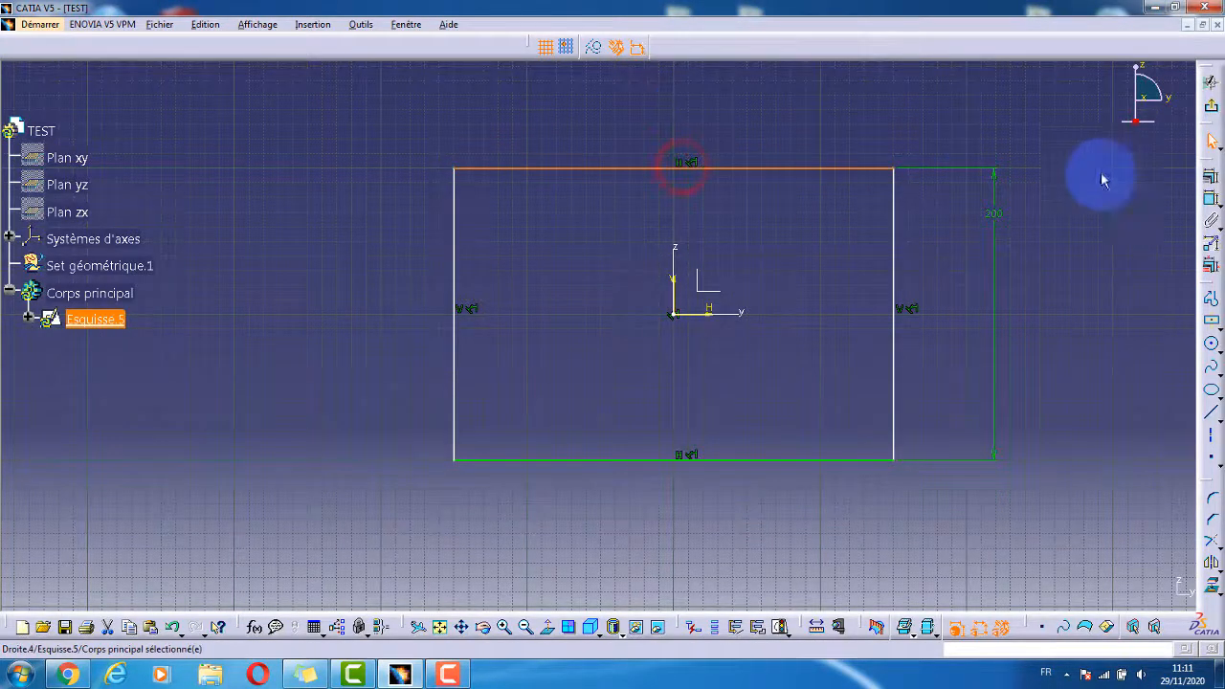
pyautogui.click(1210, 198)
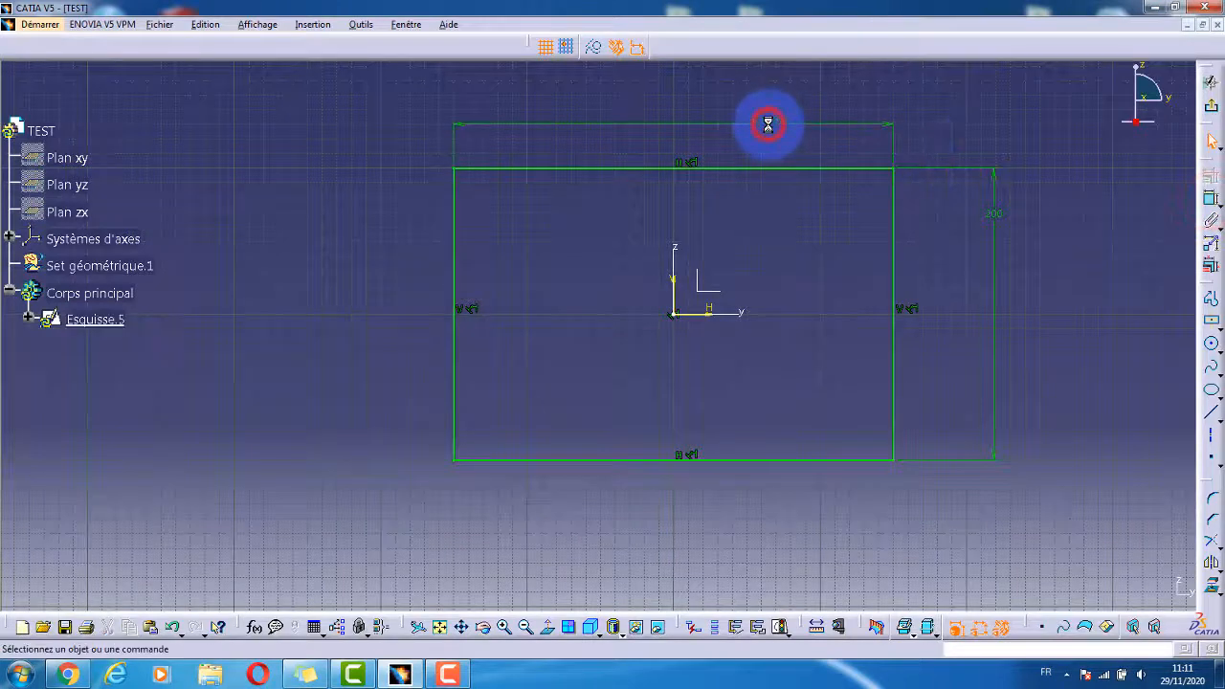
pyautogui.doubleClick(767, 124)
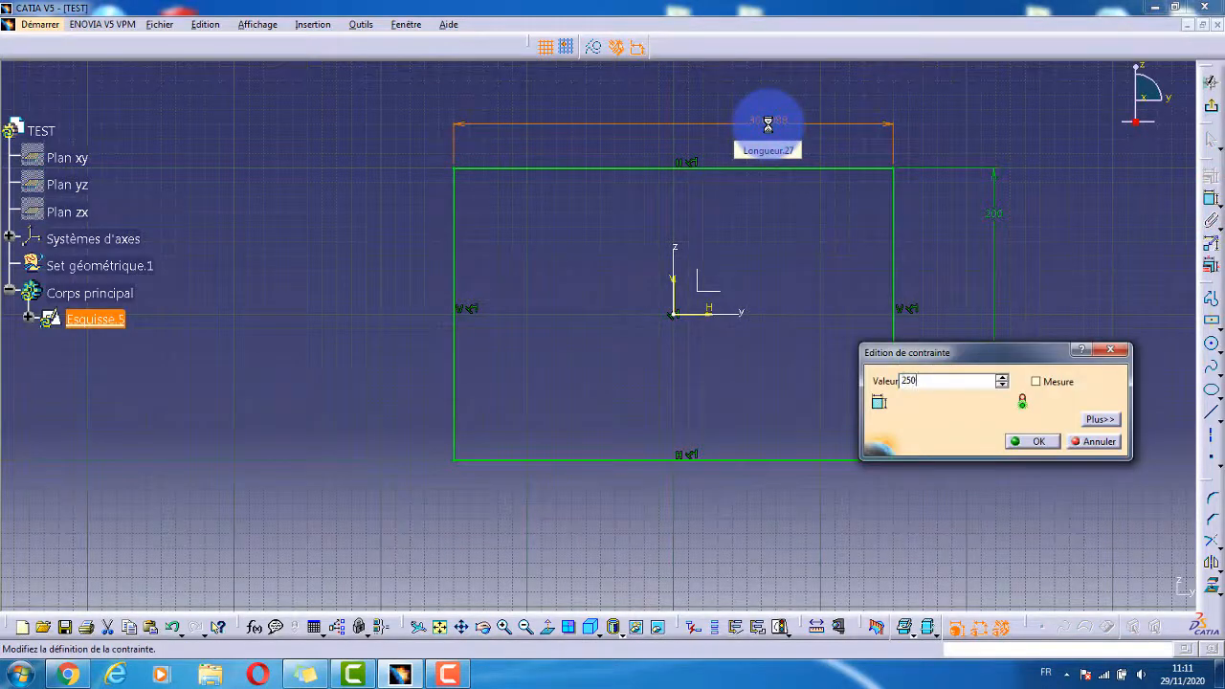
pyautogui.press('Return')
pyautogui.click(768, 239)
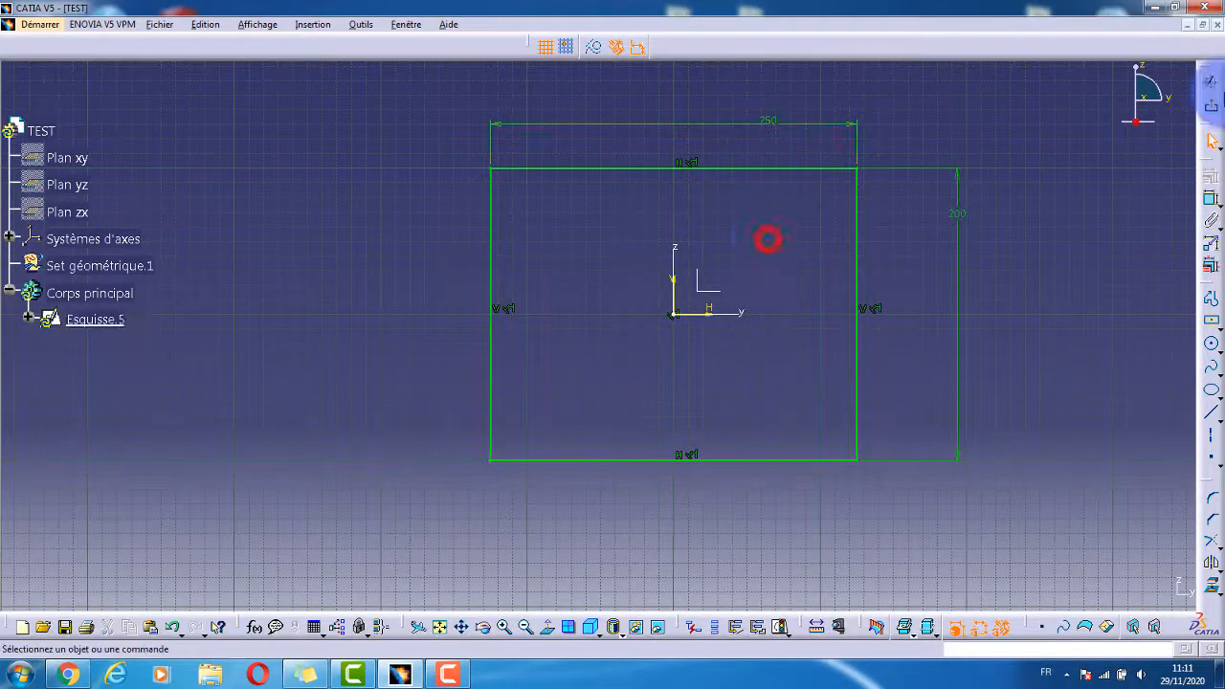
pyautogui.click(1213, 107)
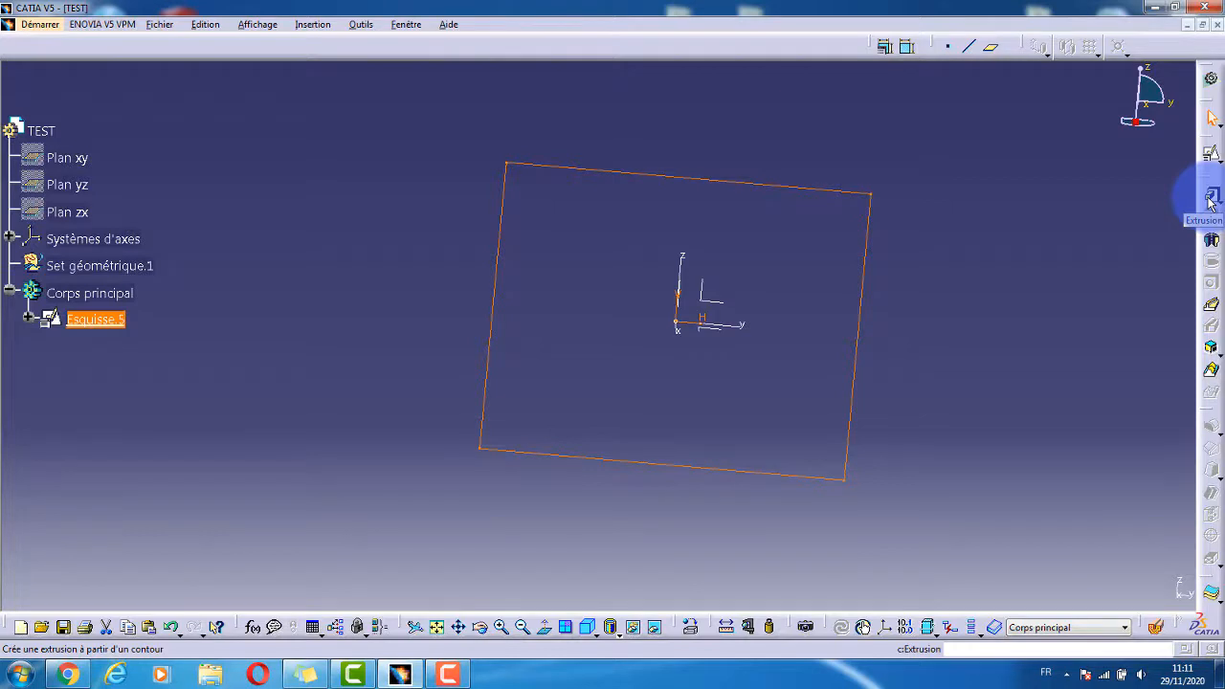
# Reopen the rectangle sketch and add a circle about 54 mm in radius centred on the origin.
pyautogui.doubleClick(848, 190)
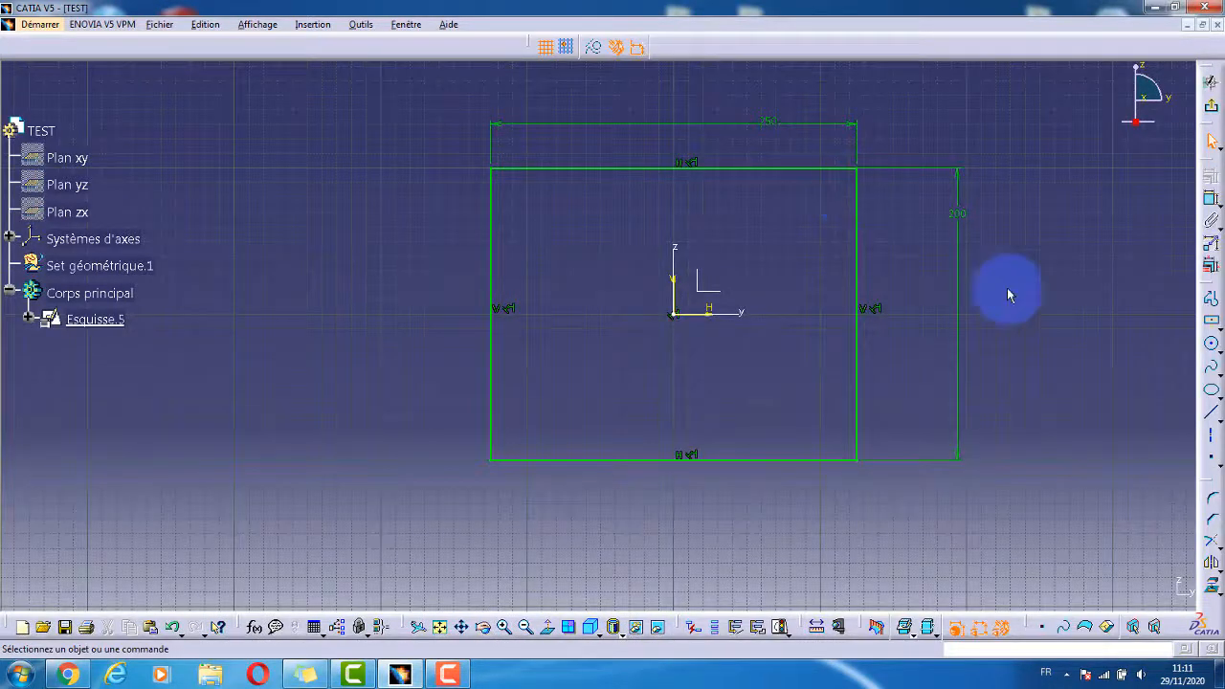
pyautogui.click(1214, 343)
pyautogui.click(1214, 346)
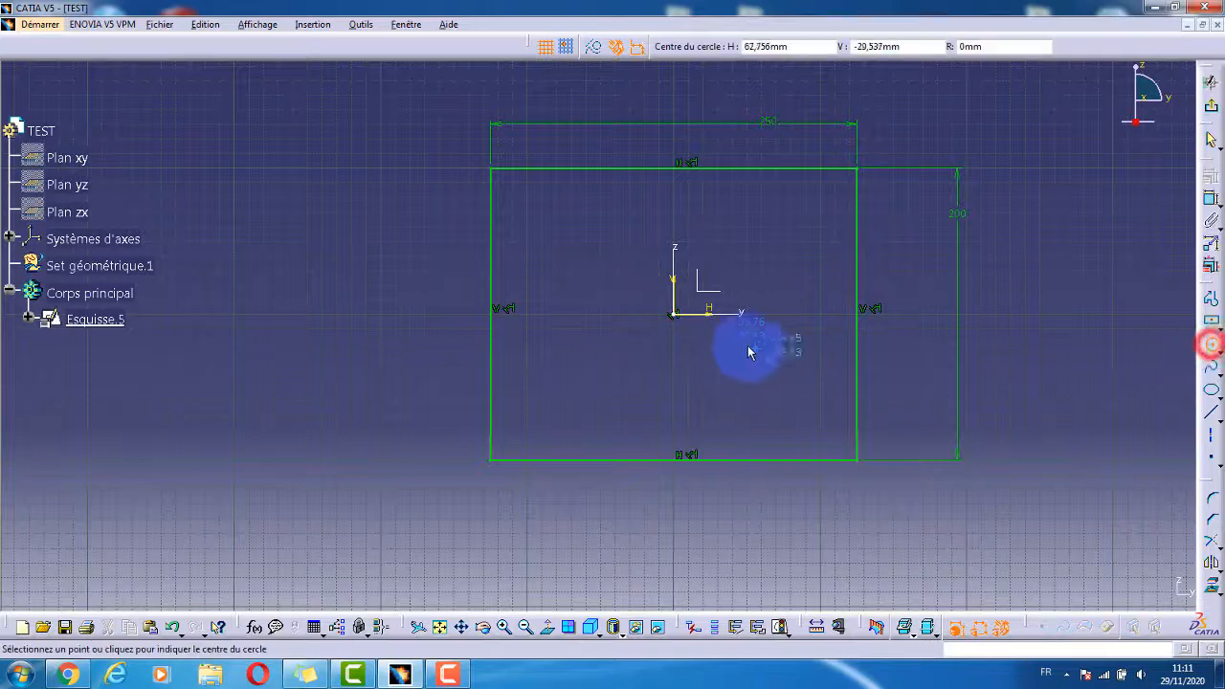
pyautogui.click(677, 313)
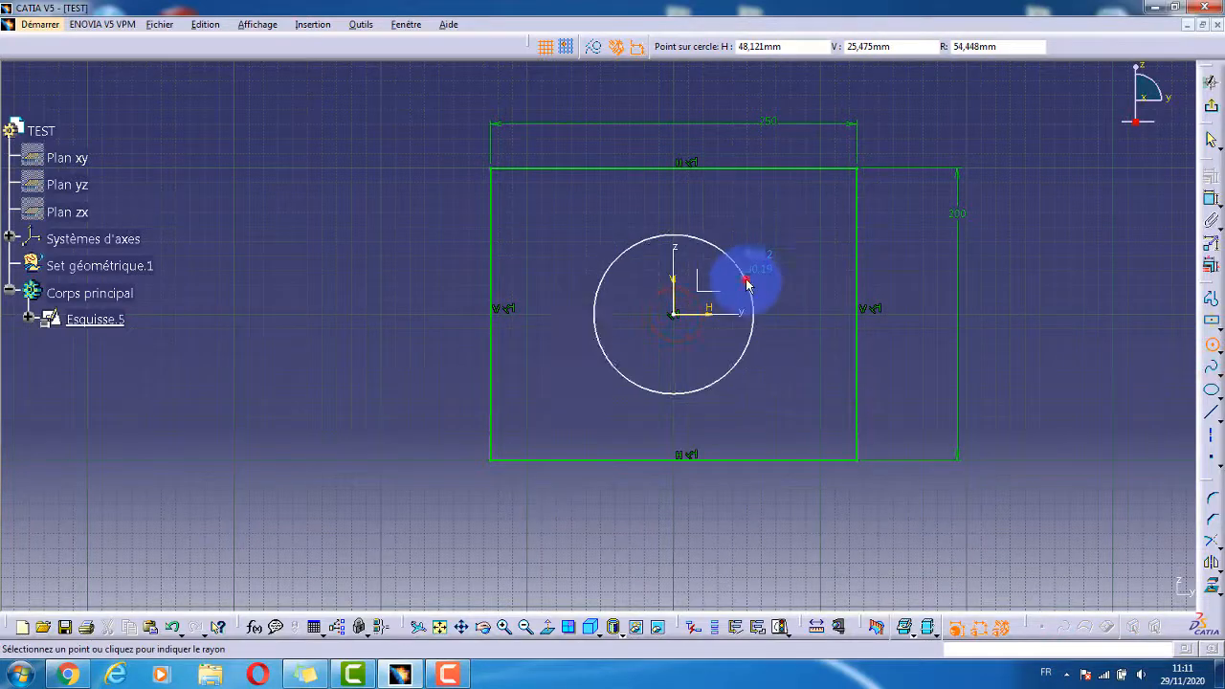
pyautogui.click(748, 284)
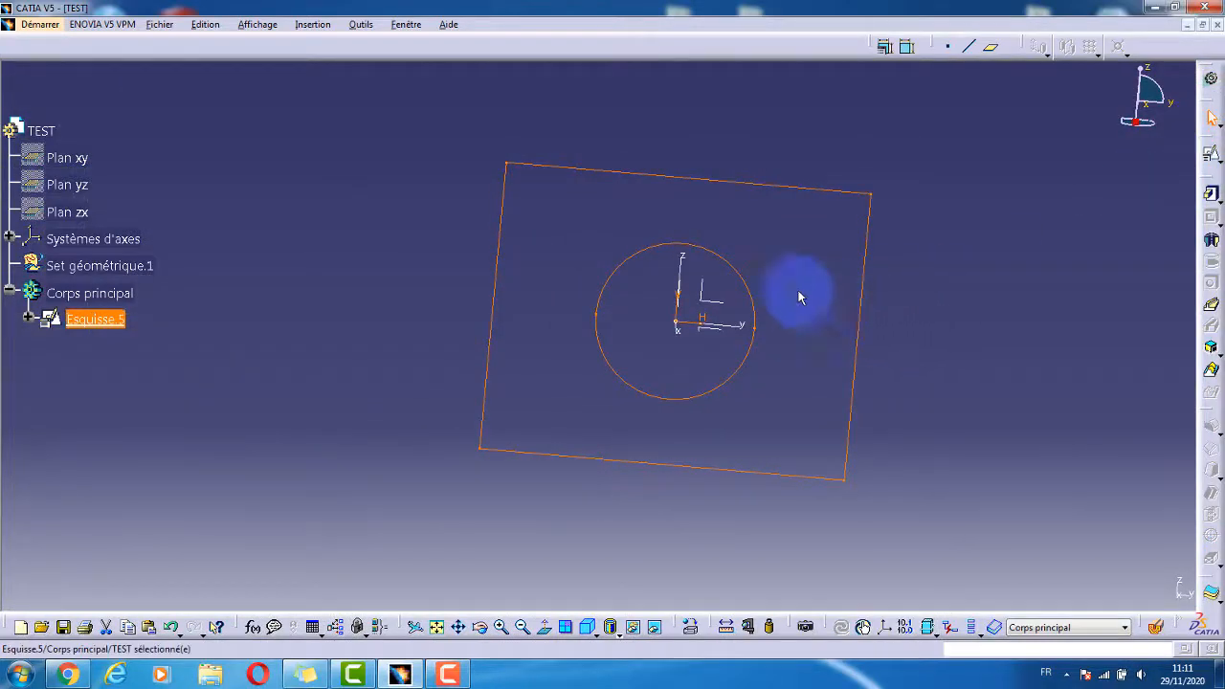
# Extrude the rectangle-and-circle sketch with a length of 80 mm to create the block with its through opening.
pyautogui.click(1209, 193)
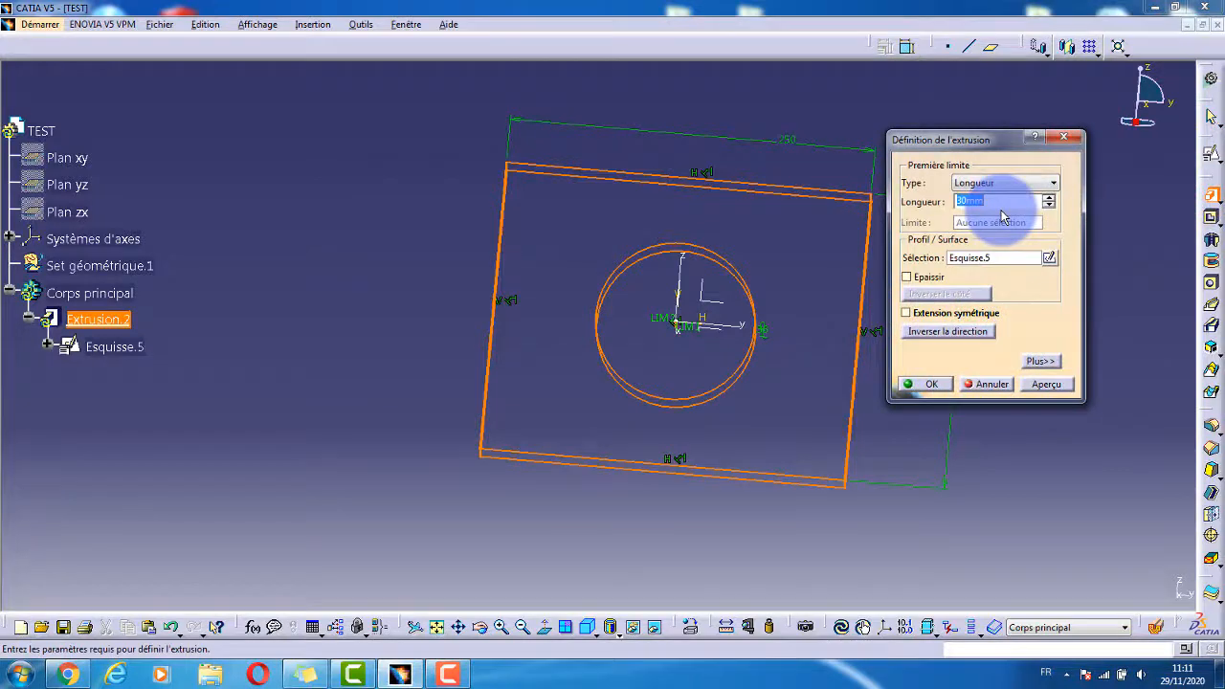
pyautogui.press('Return')
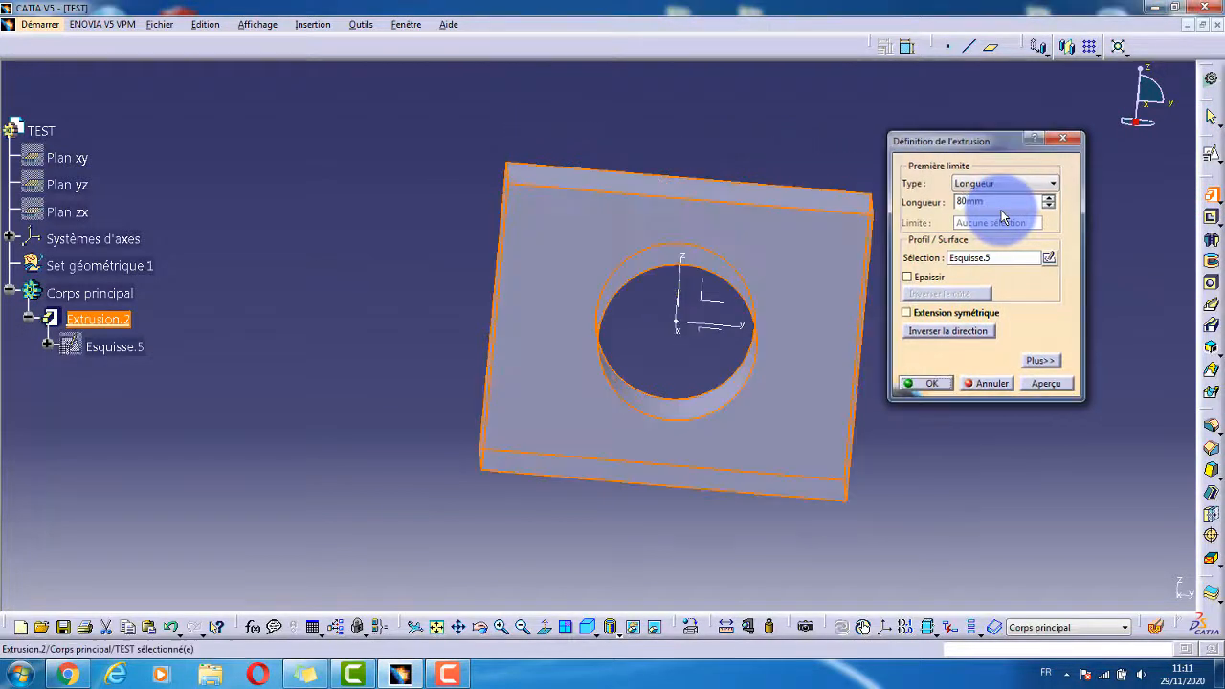
pyautogui.moveTo(730, 409); pyautogui.dragTo(674, 265, button='middle')
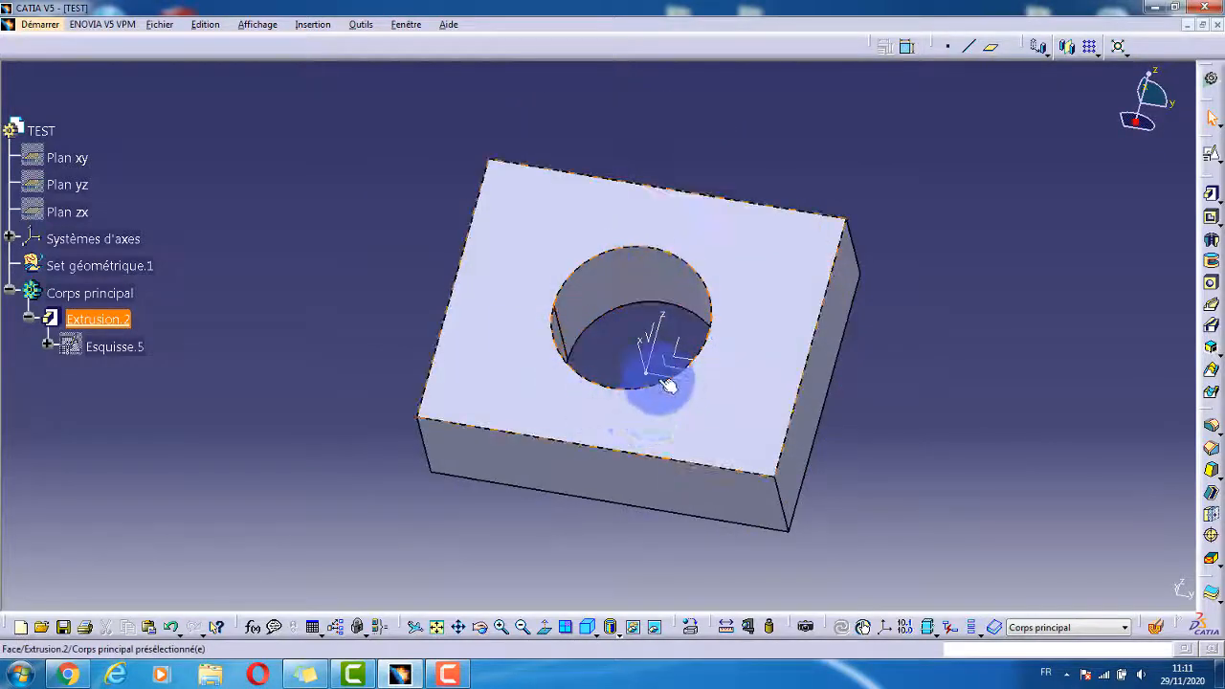
pyautogui.click(1091, 245)
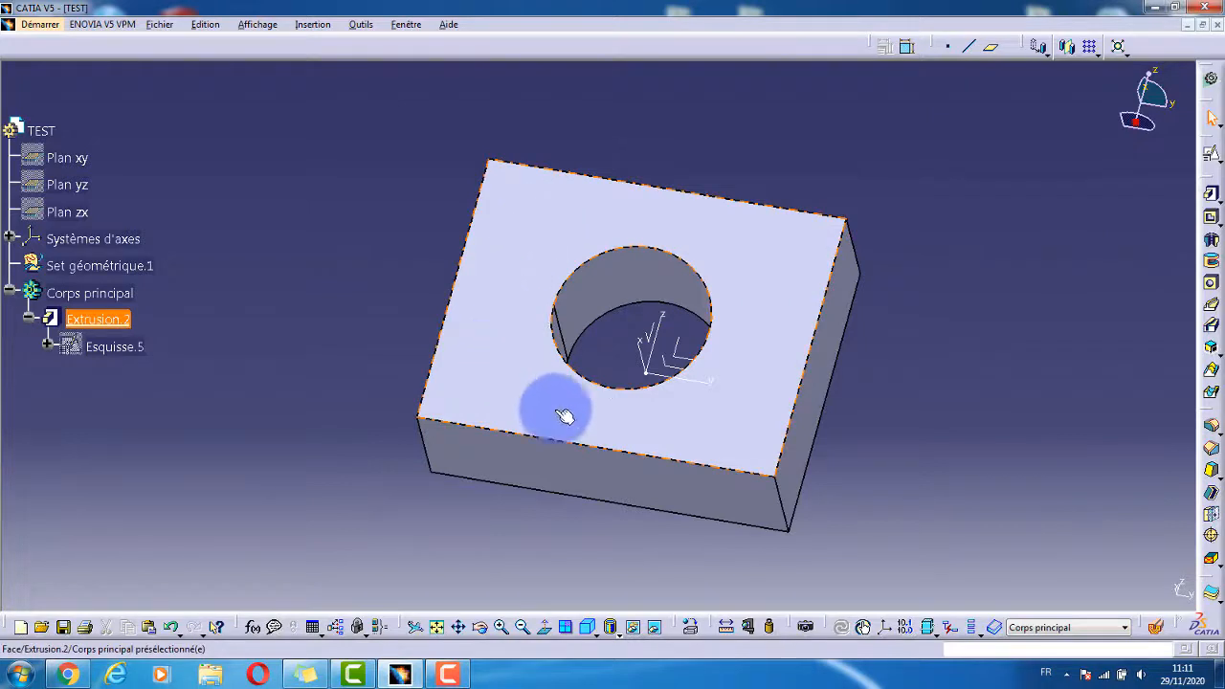
pyautogui.click(995, 355)
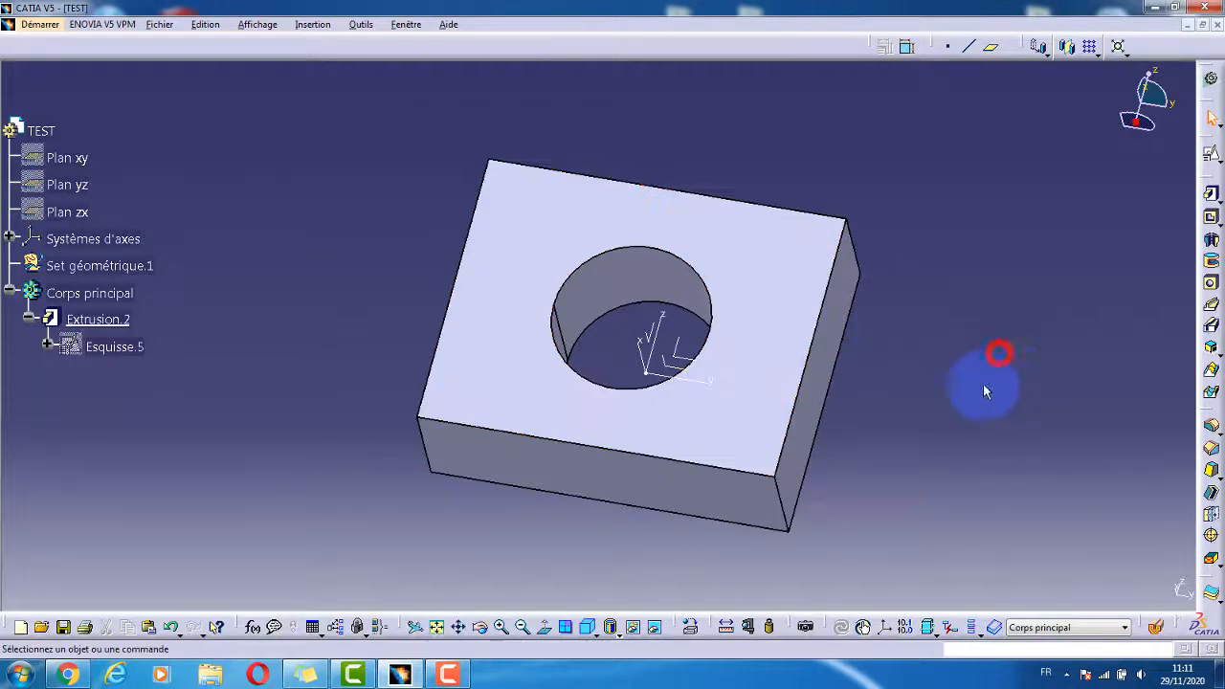
# Start a blind hole on the block's large face beside the circular opening, reposition it on that face and preview it.
pyautogui.click(791, 264)
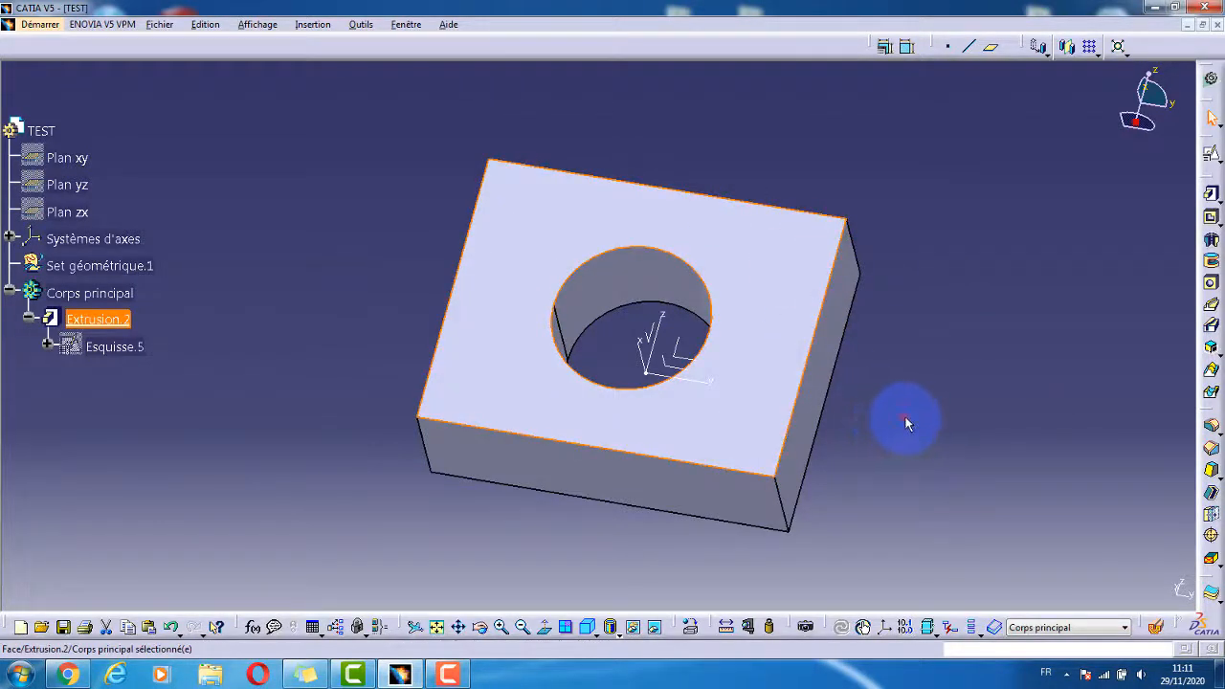
pyautogui.click(903, 416)
pyautogui.click(778, 265)
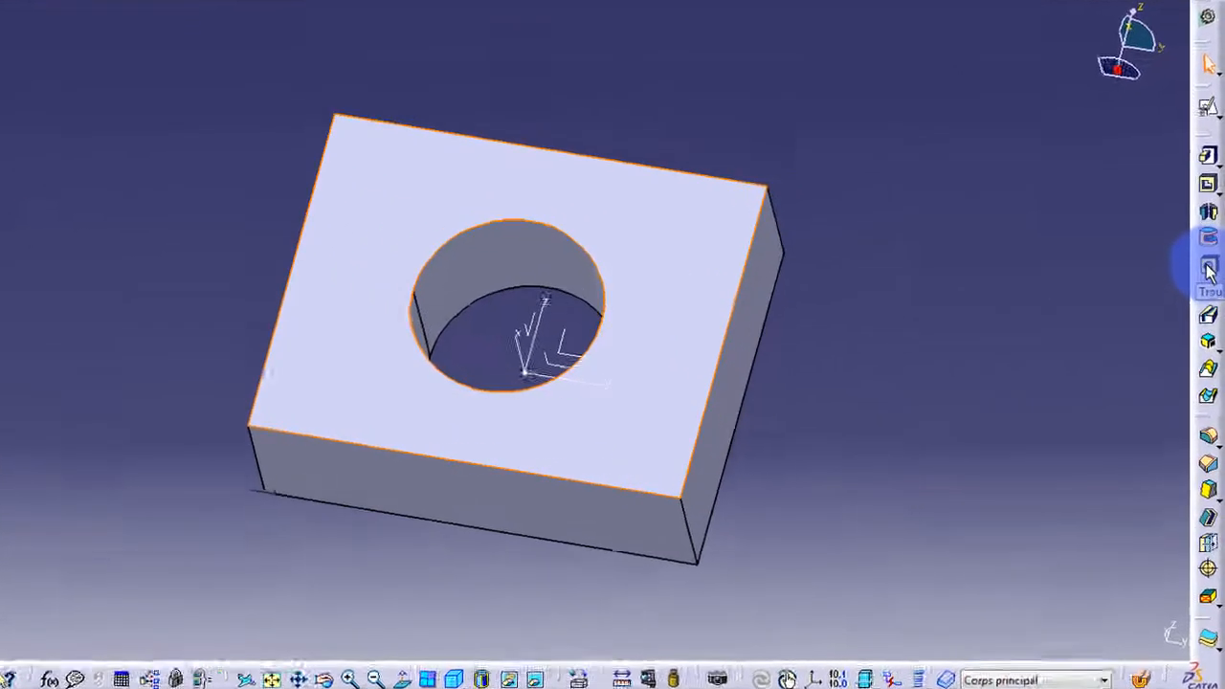
pyautogui.click(1212, 287)
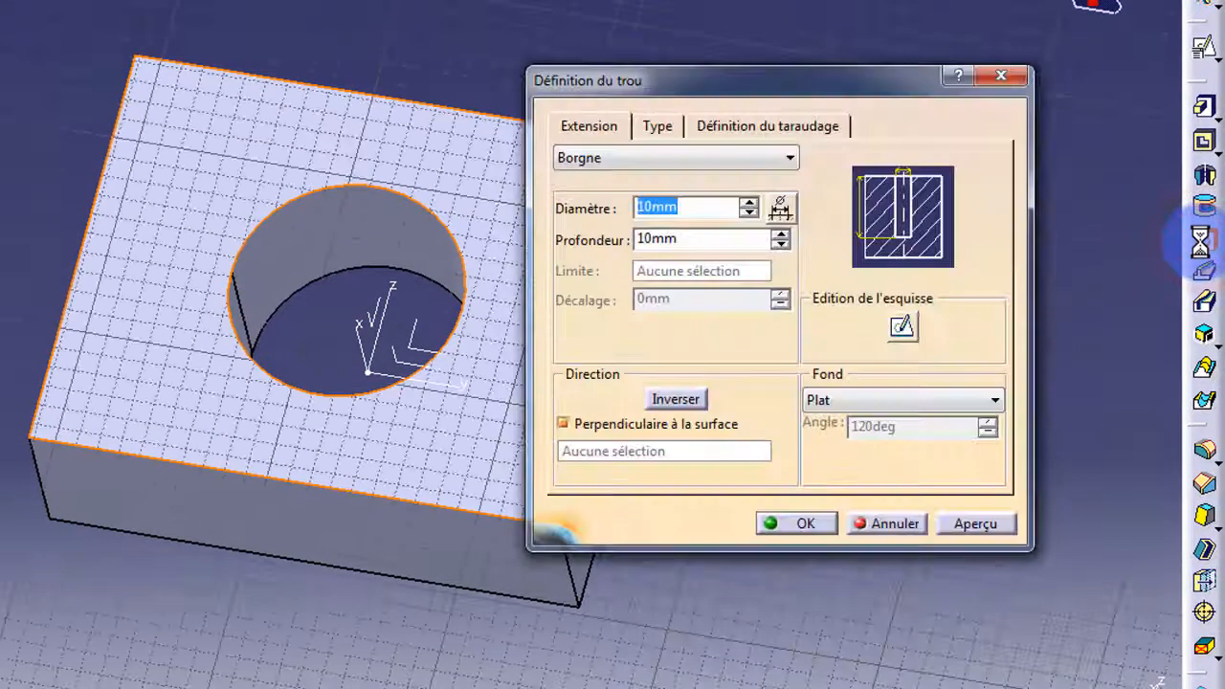
pyautogui.moveTo(274, 230); pyautogui.dragTo(4, 185, button='middle')
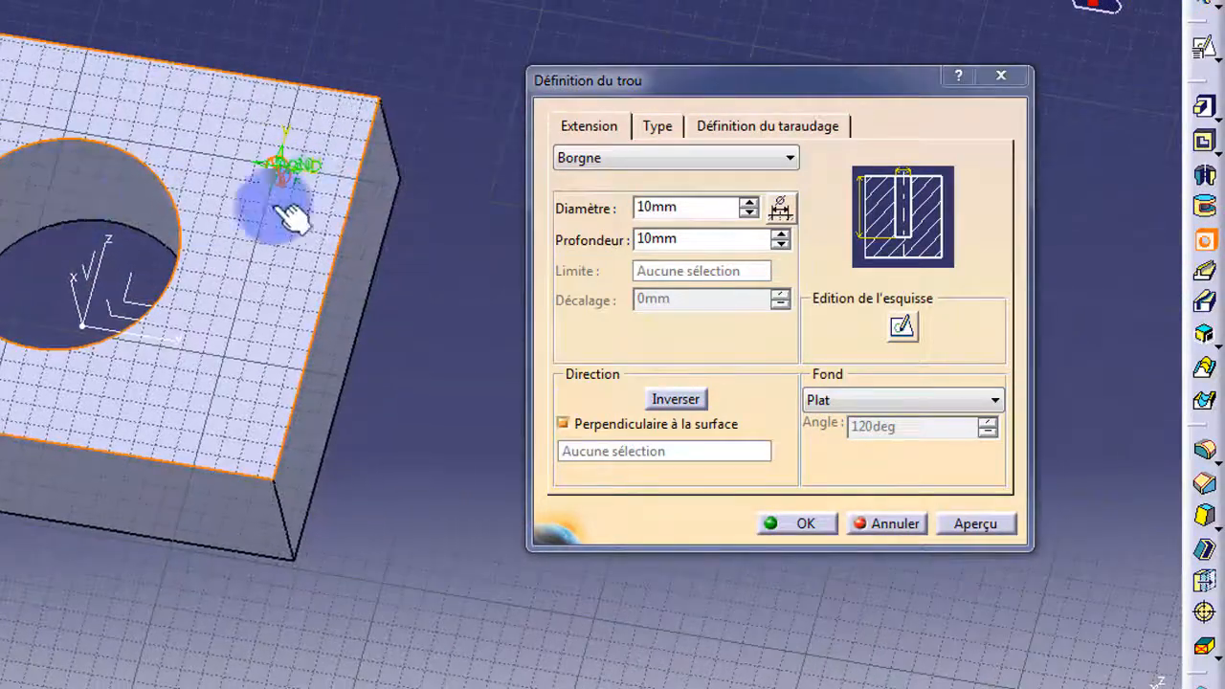
pyautogui.moveTo(309, 191); pyautogui.dragTo(349, 37, button='middle')
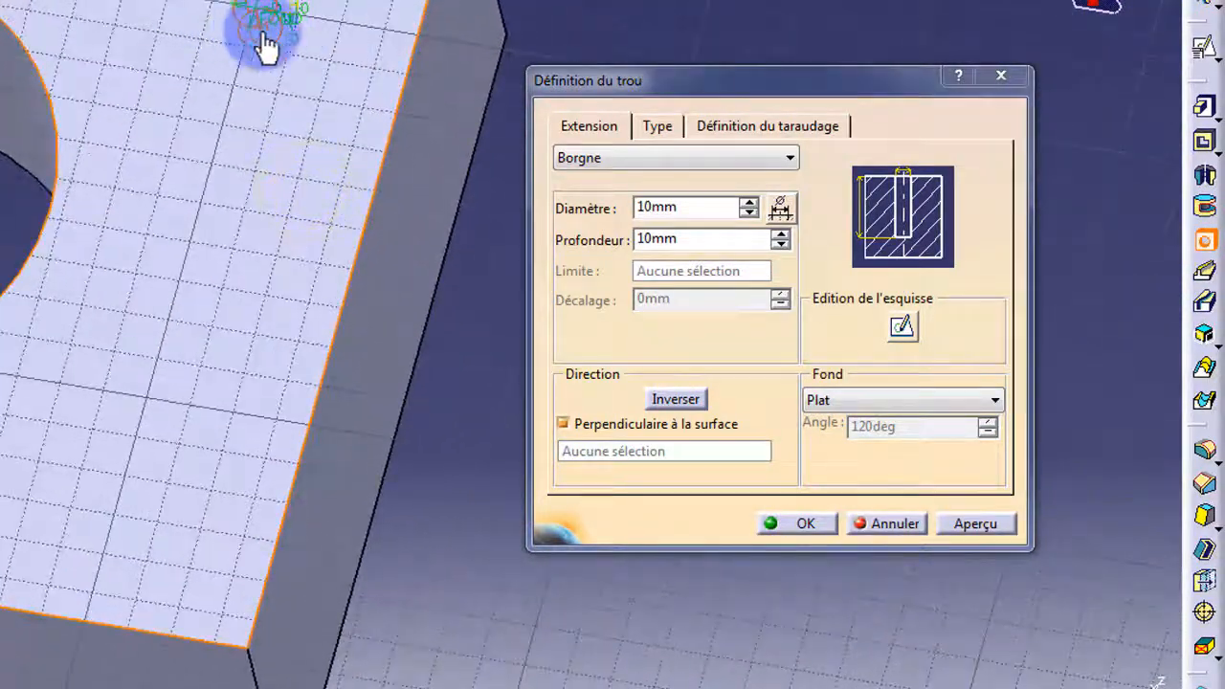
pyautogui.moveTo(218, 65); pyautogui.dragTo(316, 157, button='middle')
pyautogui.moveTo(342, 102)
pyautogui.mouseDown()
pyautogui.moveTo(314, 56)
pyautogui.moveTo(285, 178)
pyautogui.moveTo(320, 294)
pyautogui.moveTo(352, 7)
pyautogui.moveTo(197, 14)
pyautogui.moveTo(334, 22)
pyautogui.moveTo(386, 47)
pyautogui.moveTo(363, 42)
pyautogui.moveTo(351, 246)
pyautogui.moveTo(276, 28)
pyautogui.moveTo(405, 102)
pyautogui.moveTo(371, 232)
pyautogui.mouseUp()
pyautogui.moveTo(243, 267); pyautogui.dragTo(233, 317, button='middle')
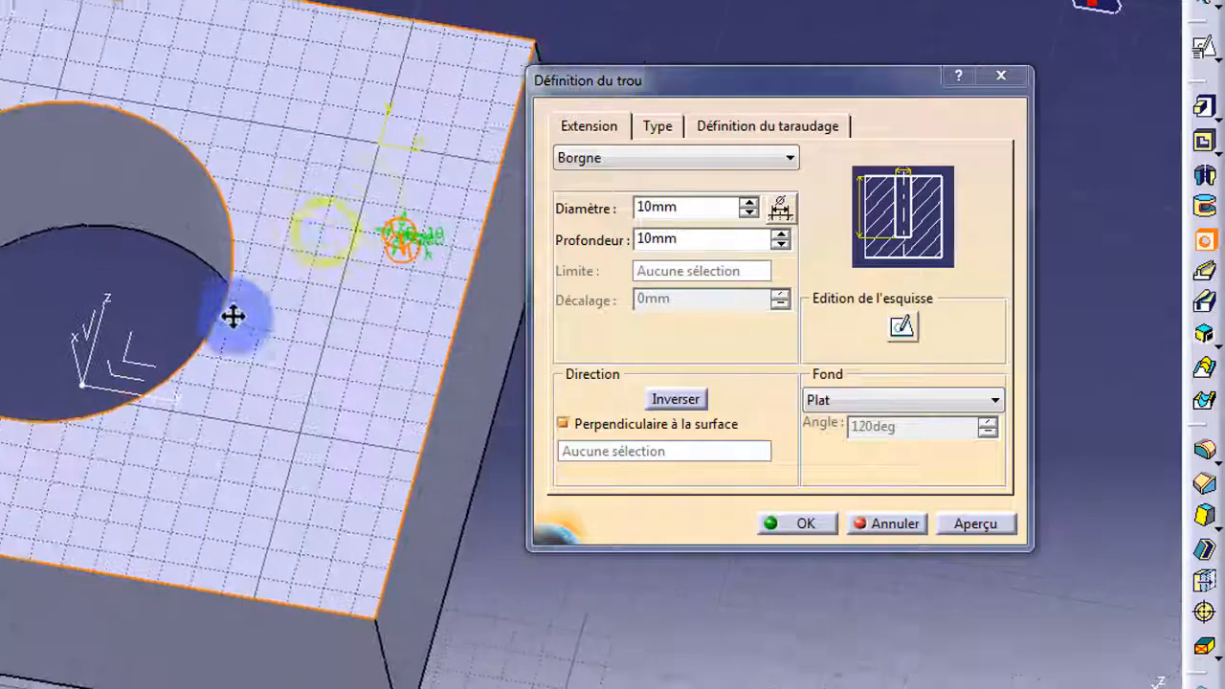
pyautogui.click(871, 523)
pyautogui.click(957, 524)
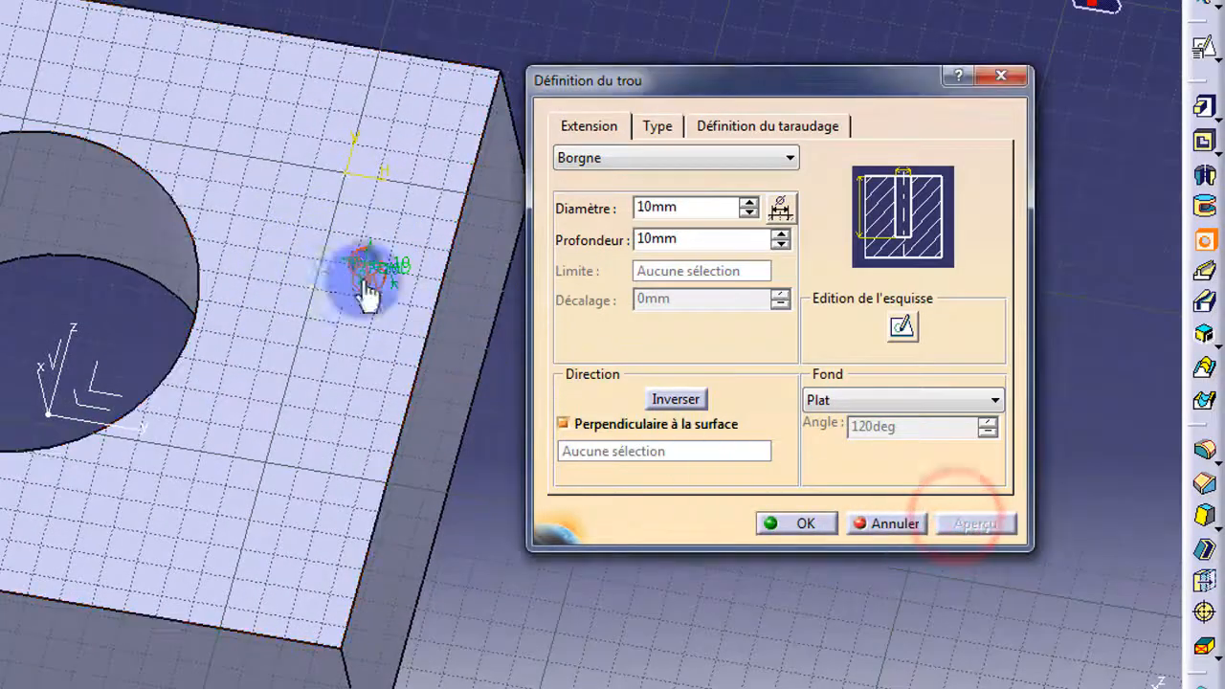
# Set the hole's diameter to 30 mm.
pyautogui.moveTo(358, 293); pyautogui.dragTo(336, 192, button='middle')
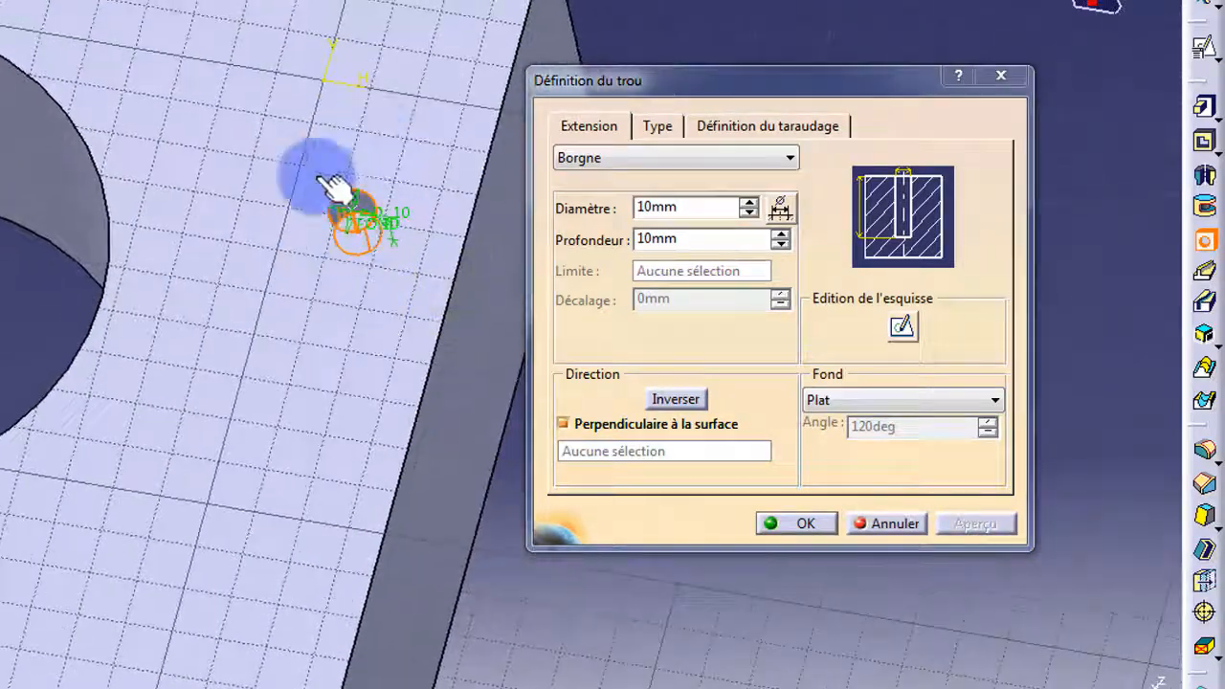
pyautogui.moveTo(351, 297); pyautogui.dragTo(252, 347, button='middle')
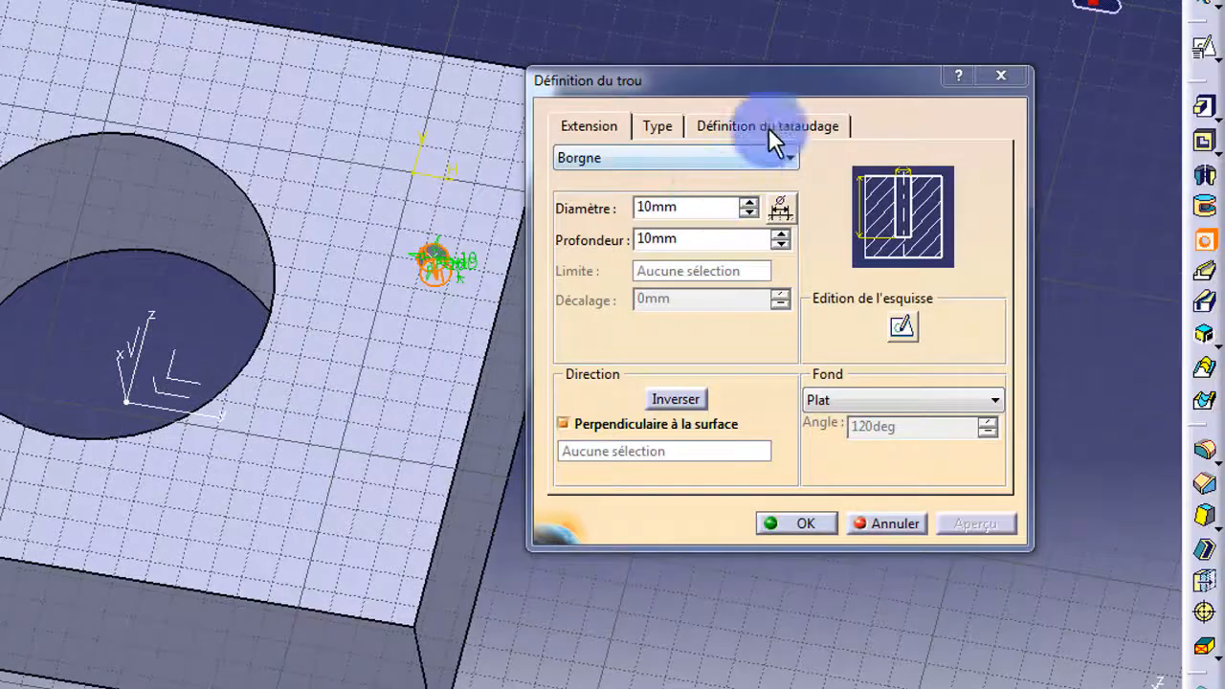
pyautogui.moveTo(794, 77); pyautogui.dragTo(878, 77)
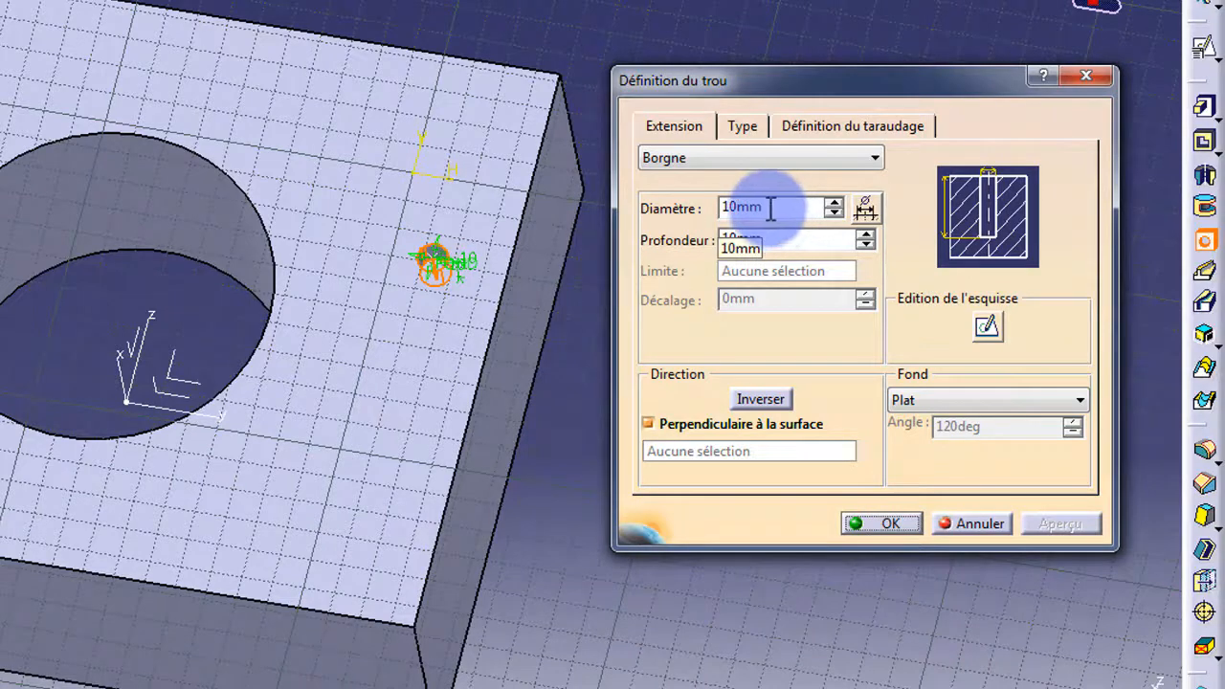
pyautogui.moveTo(771, 209); pyautogui.dragTo(745, 208)
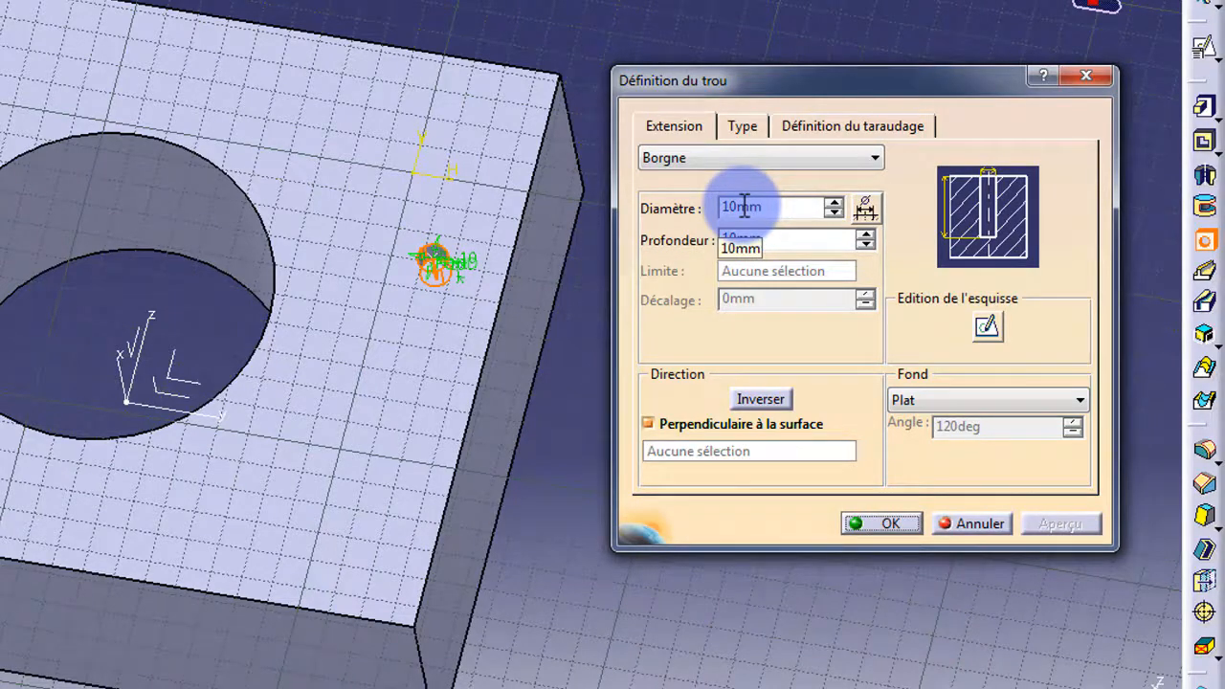
pyautogui.moveTo(780, 205); pyautogui.dragTo(684, 210)
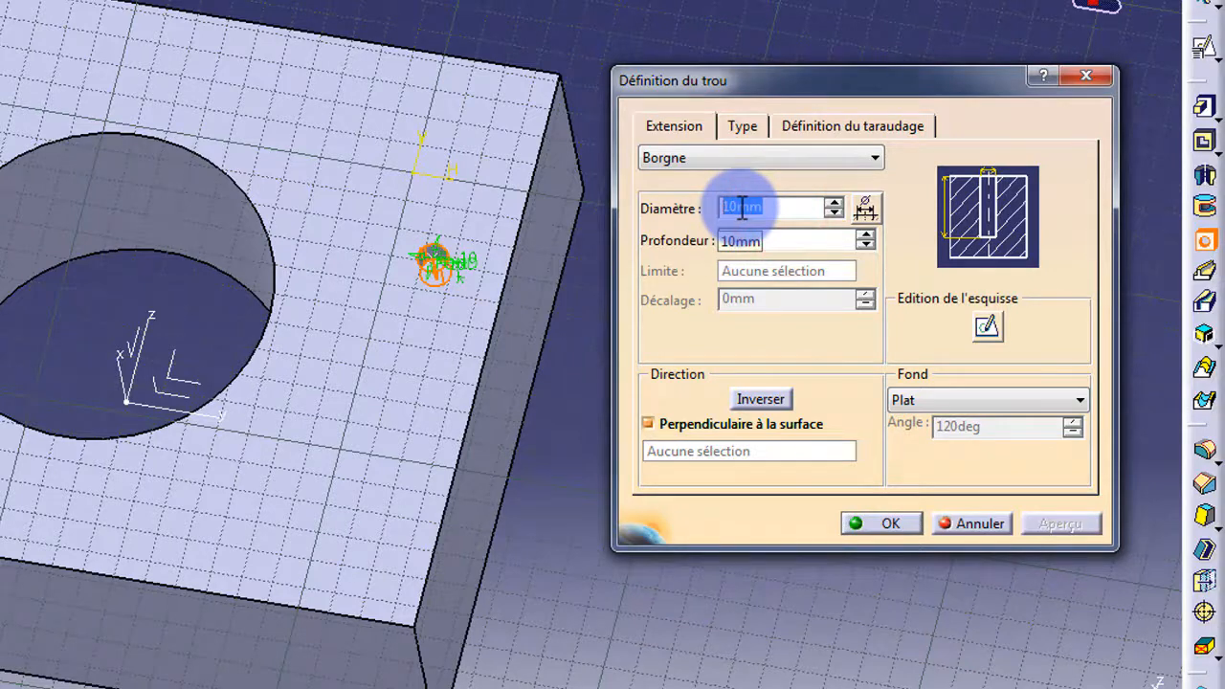
pyautogui.write('30')
pyautogui.click(573, 380)
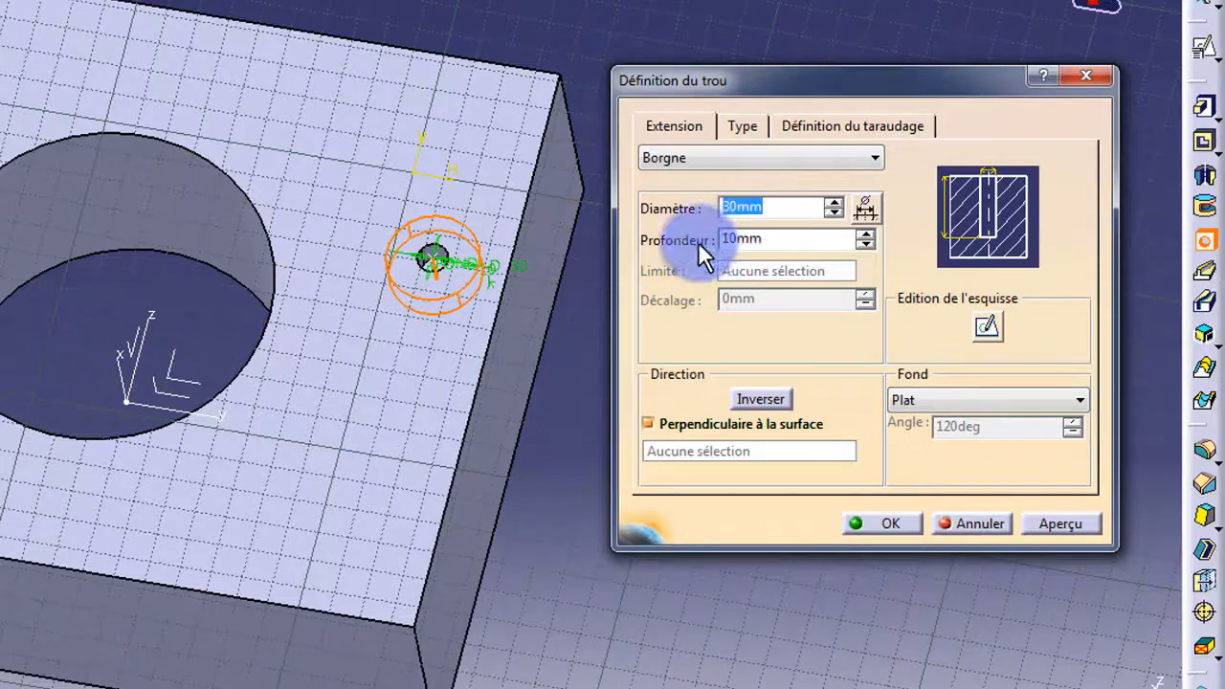
# Set the blind hole's depth to 40 mm and preview it on the block.
pyautogui.moveTo(338, 390); pyautogui.dragTo(355, 227, button='middle')
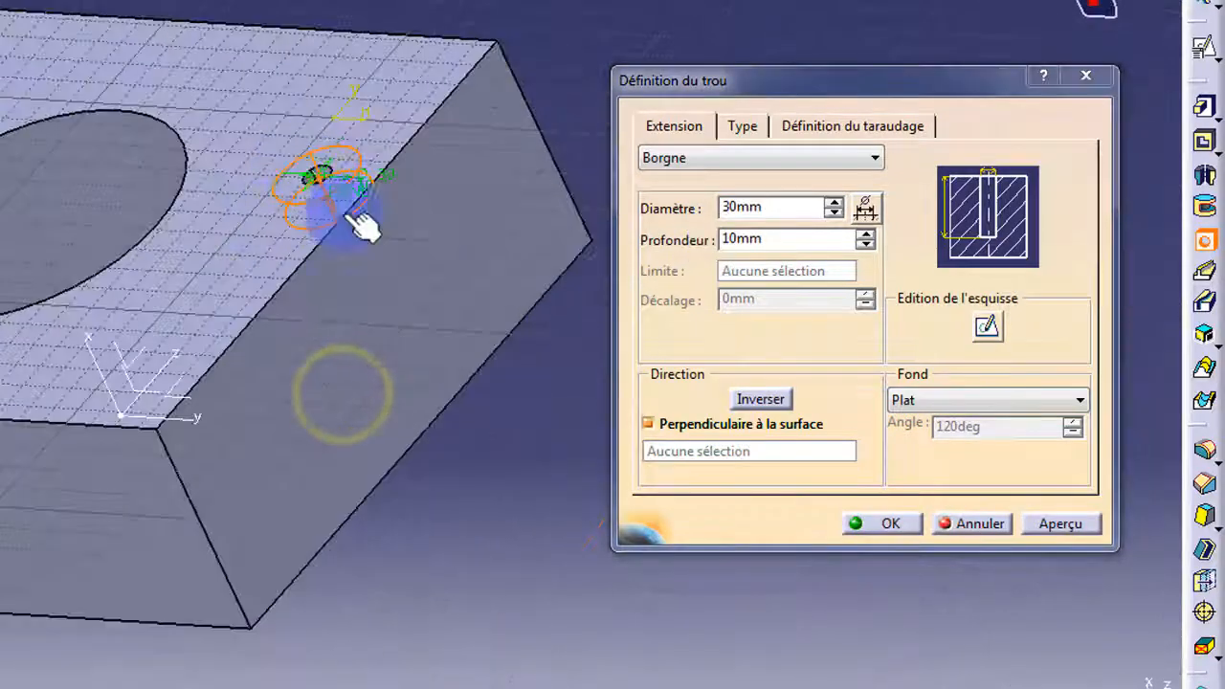
pyautogui.moveTo(203, 305); pyautogui.dragTo(470, 405, button='middle')
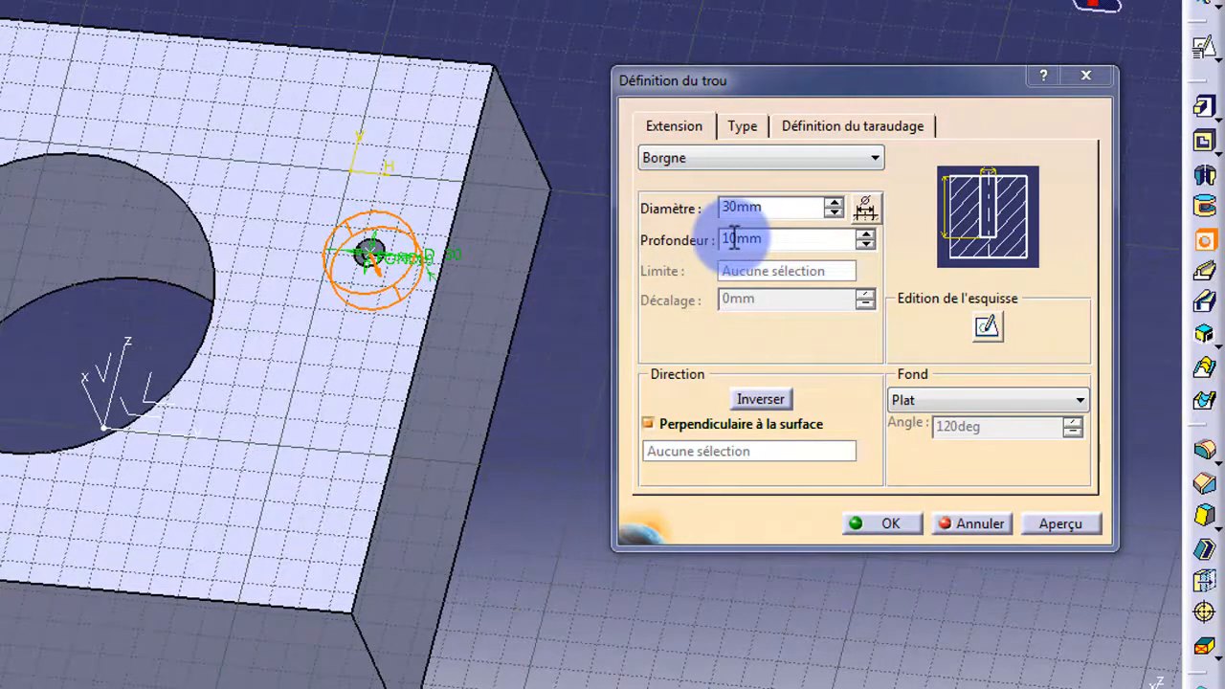
pyautogui.moveTo(761, 241); pyautogui.dragTo(700, 239)
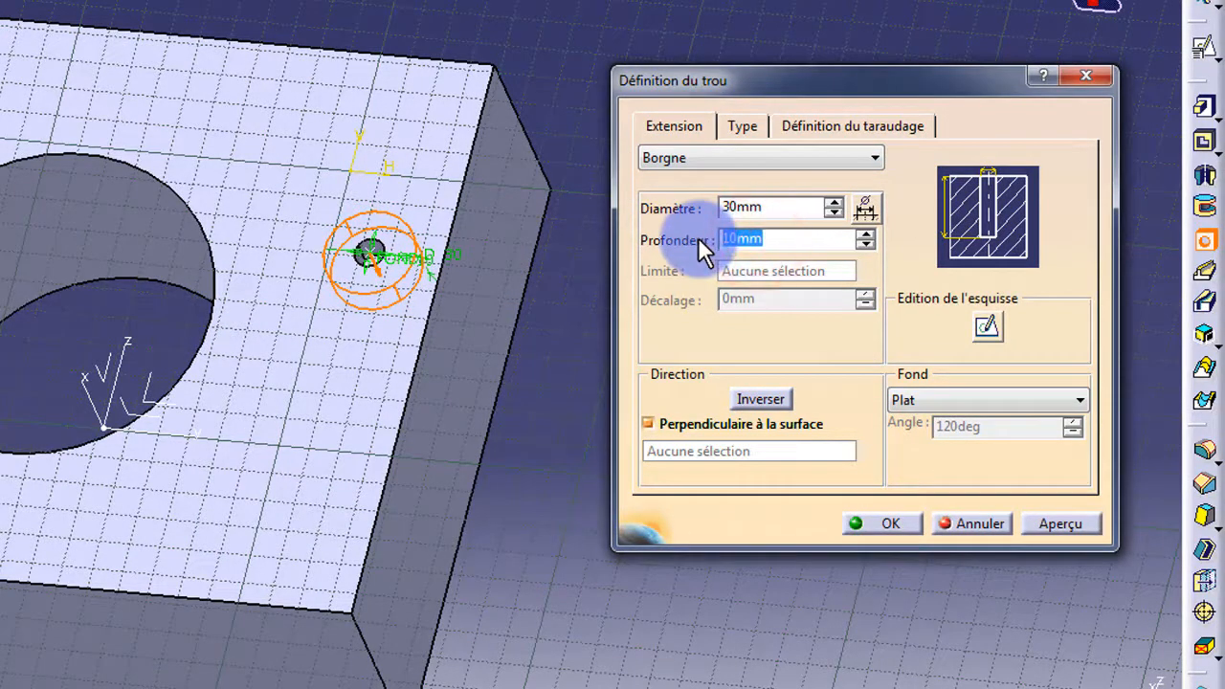
pyautogui.write('40')
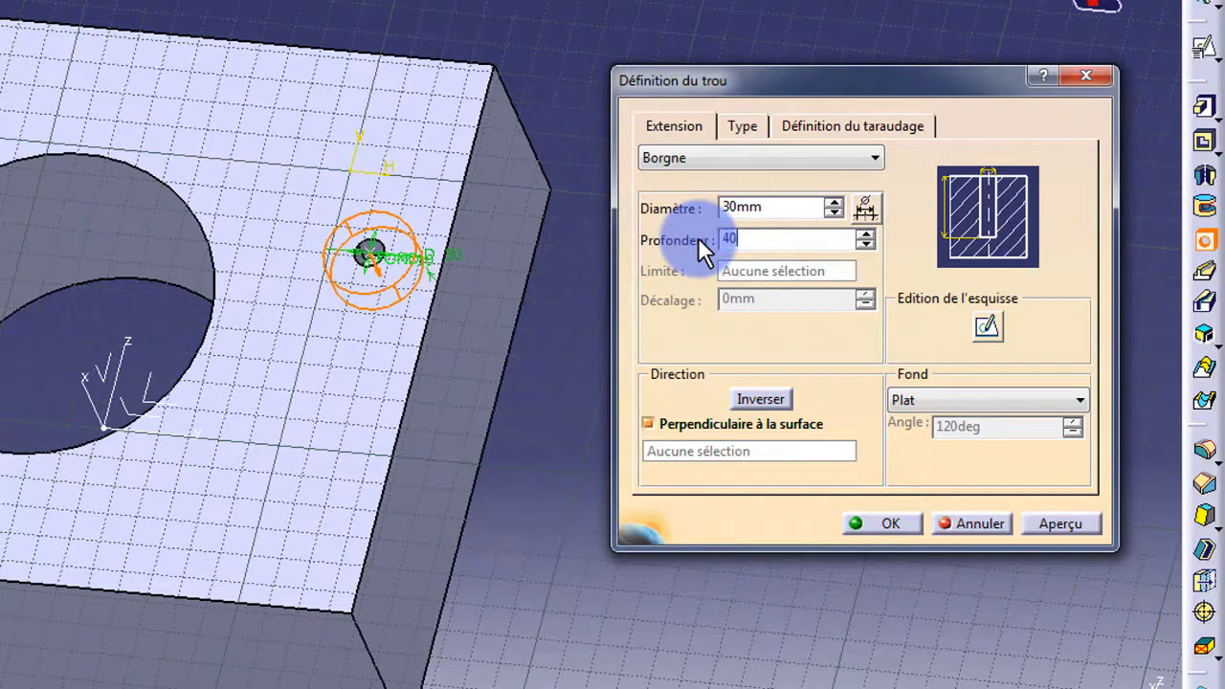
pyautogui.click(1069, 529)
pyautogui.moveTo(543, 419); pyautogui.dragTo(356, 255, button='middle')
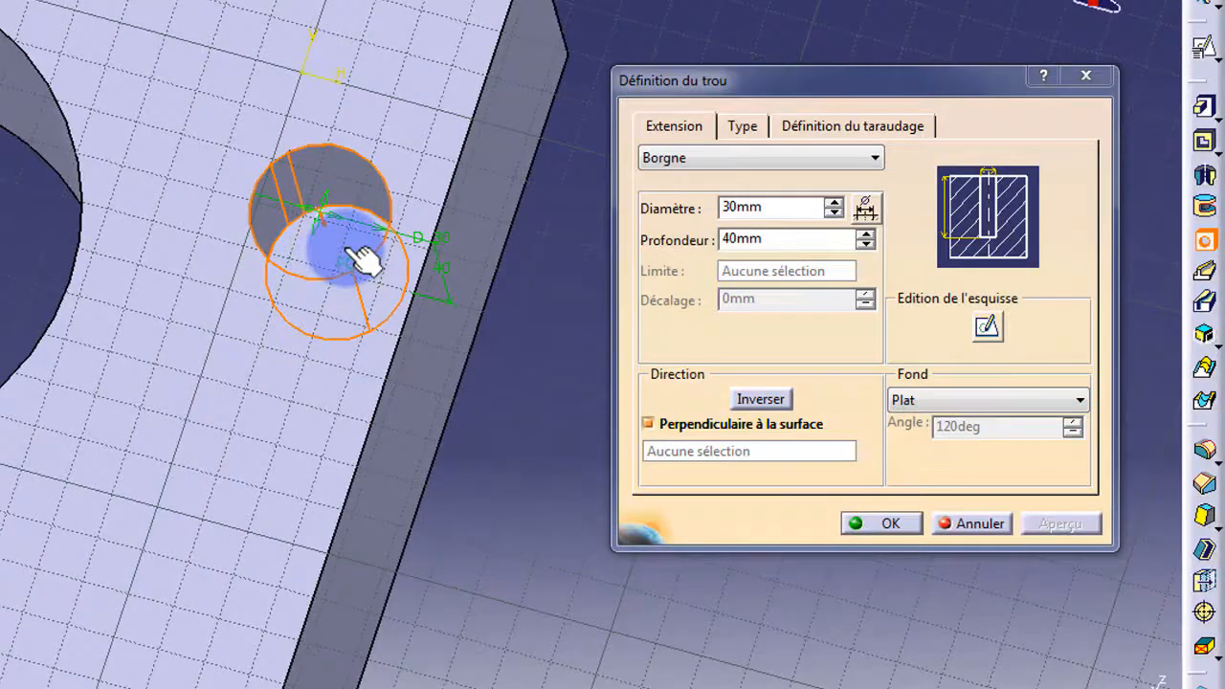
# Give the blind hole a V-shaped bottom (En V) and preview its pointed end.
pyautogui.click(994, 405)
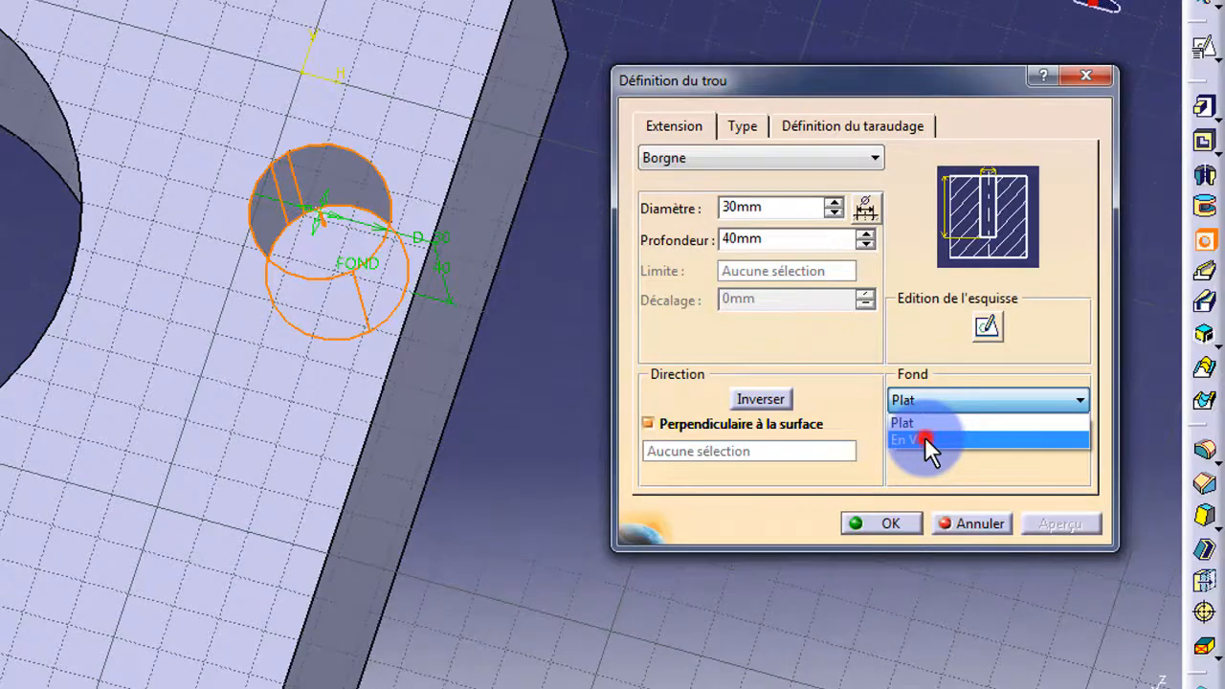
pyautogui.click(925, 439)
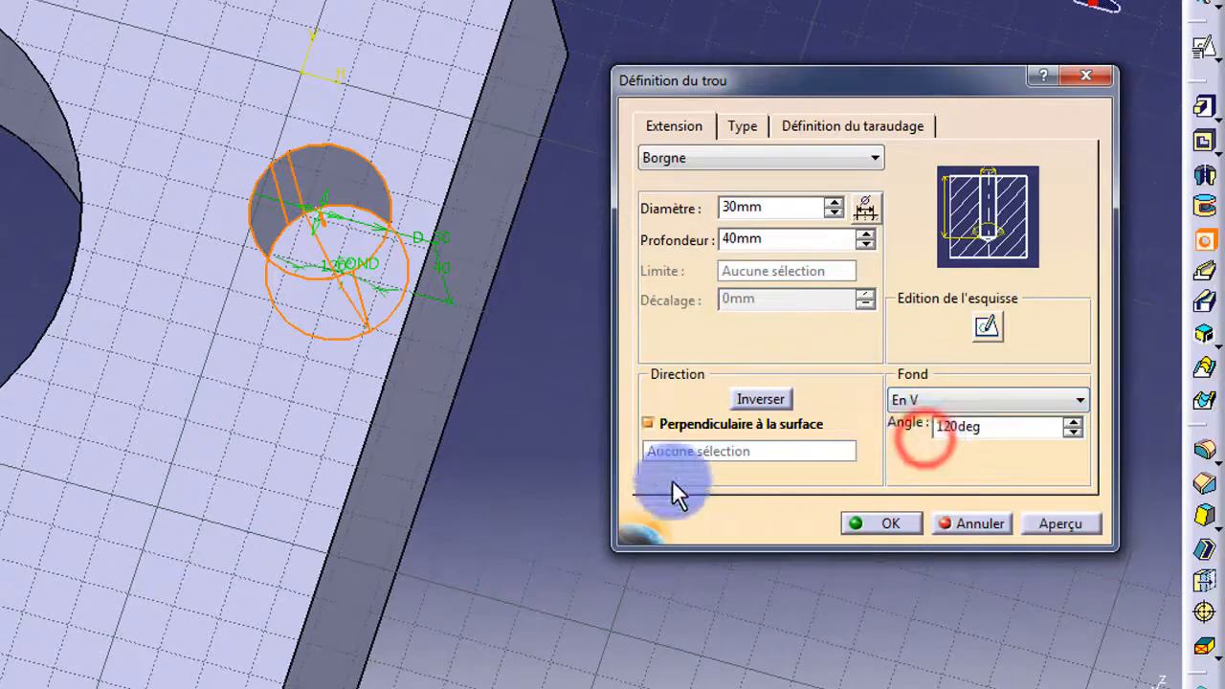
pyautogui.click(1076, 526)
pyautogui.moveTo(323, 563); pyautogui.dragTo(361, 392, button='middle')
pyautogui.moveTo(223, 408); pyautogui.dragTo(266, 391, button='middle')
pyautogui.click(732, 208)
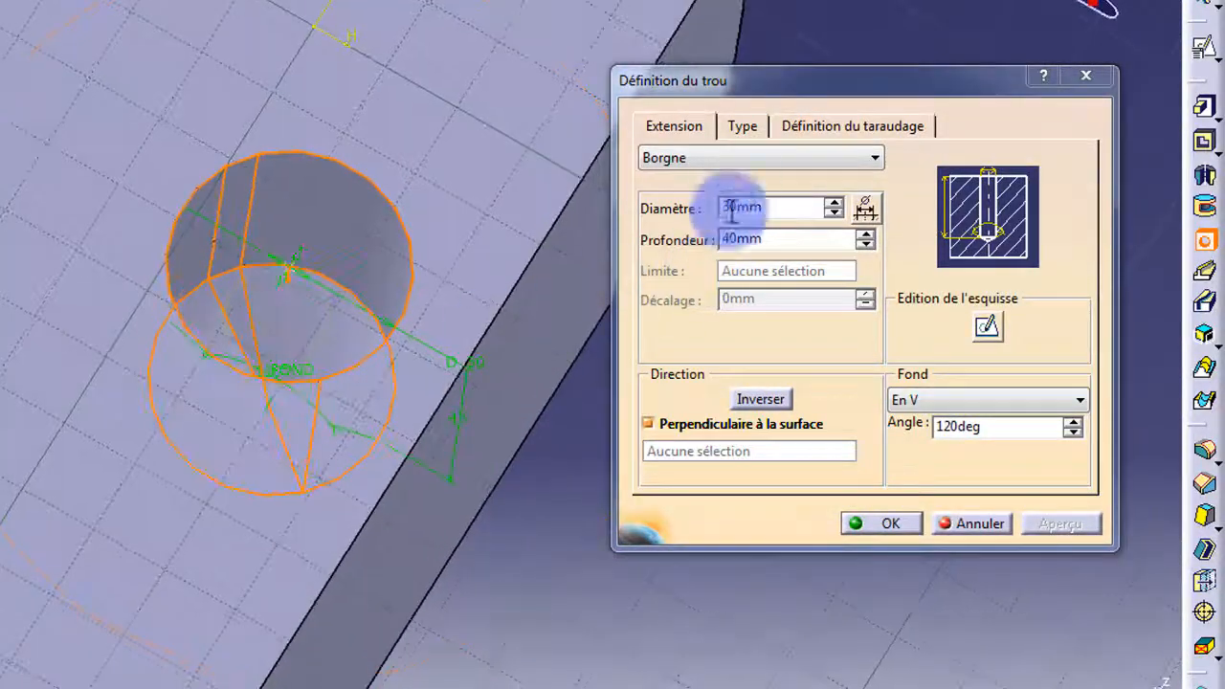
pyautogui.moveTo(383, 355); pyautogui.dragTo(123, 170, button='middle')
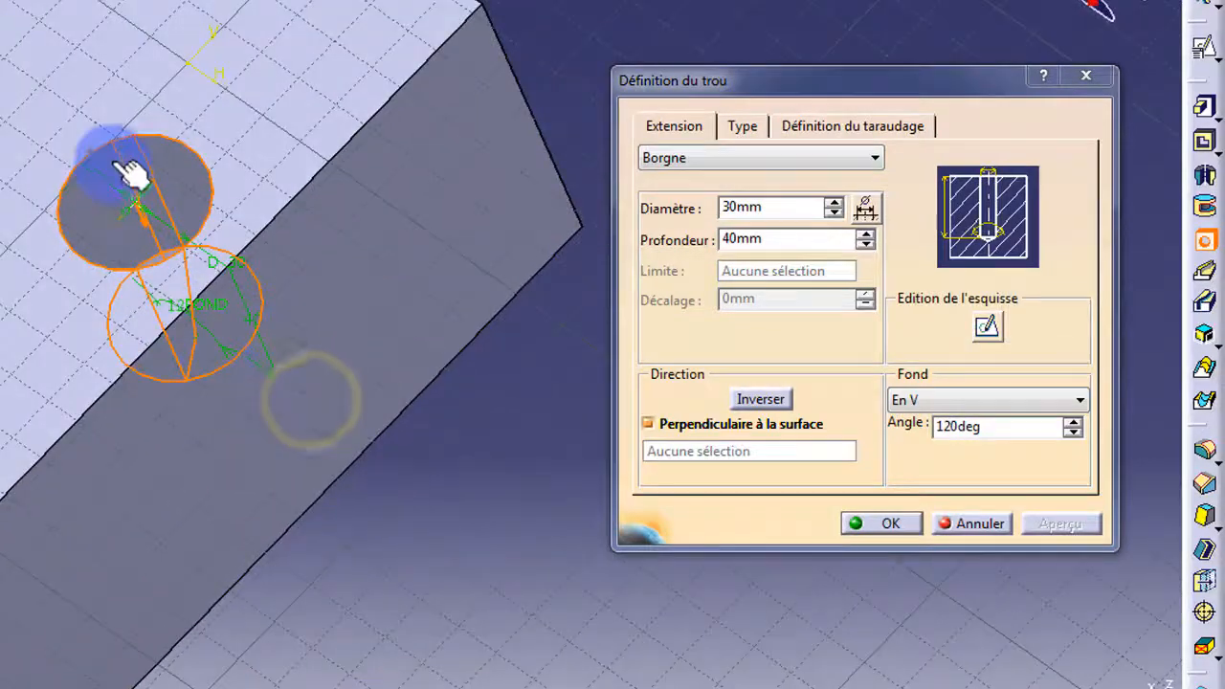
# Change the hole's extent to up to last (Jusqu'au dernier) and preview it through the block from both sides.
pyautogui.click(733, 155)
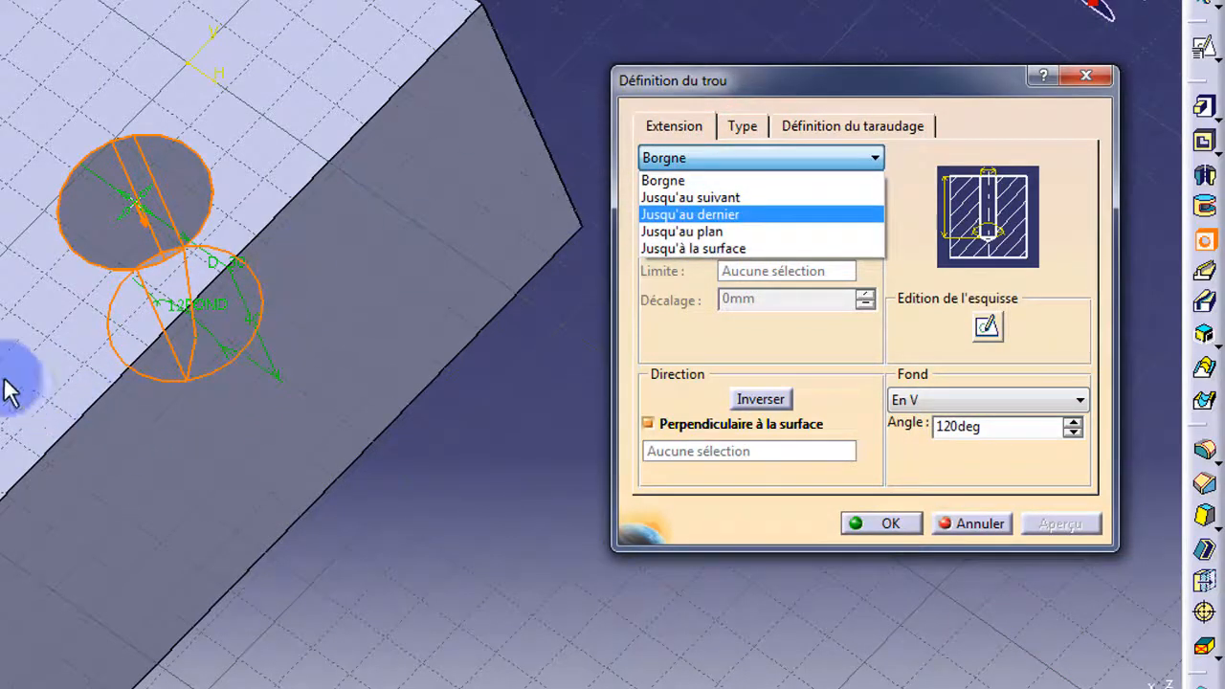
pyautogui.click(763, 212)
pyautogui.moveTo(453, 570); pyautogui.dragTo(175, 118, button='middle')
pyautogui.click(1061, 522)
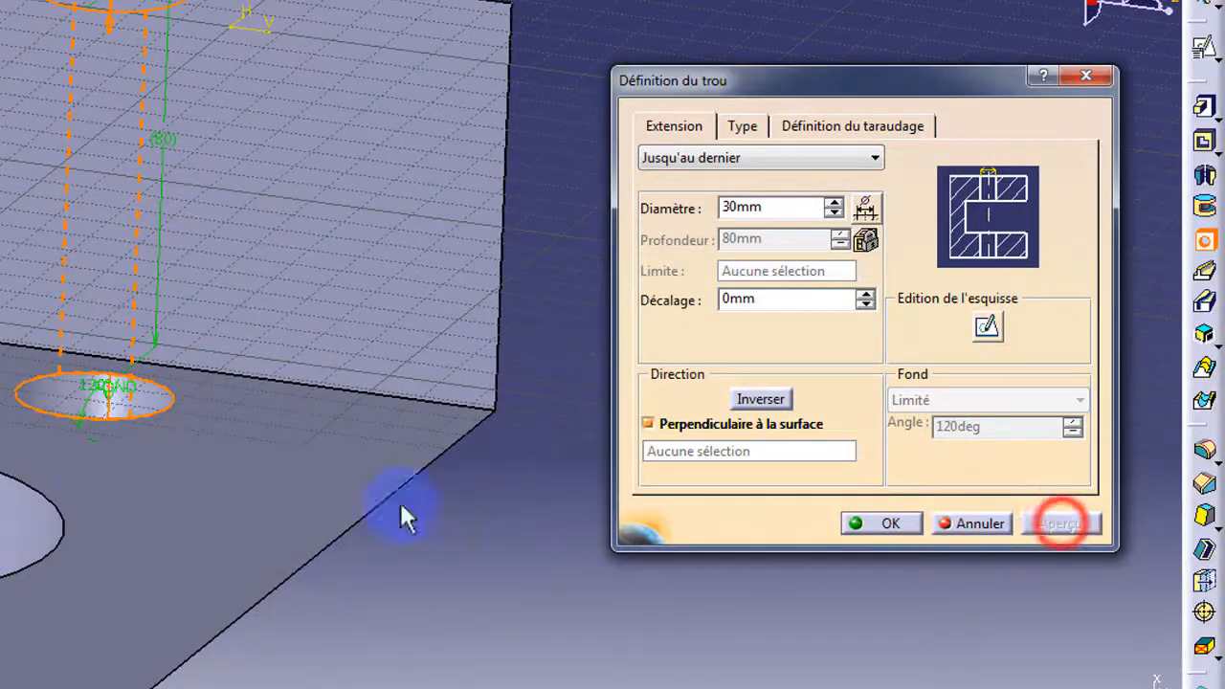
pyautogui.moveTo(405, 511); pyautogui.dragTo(394, 362, button='middle')
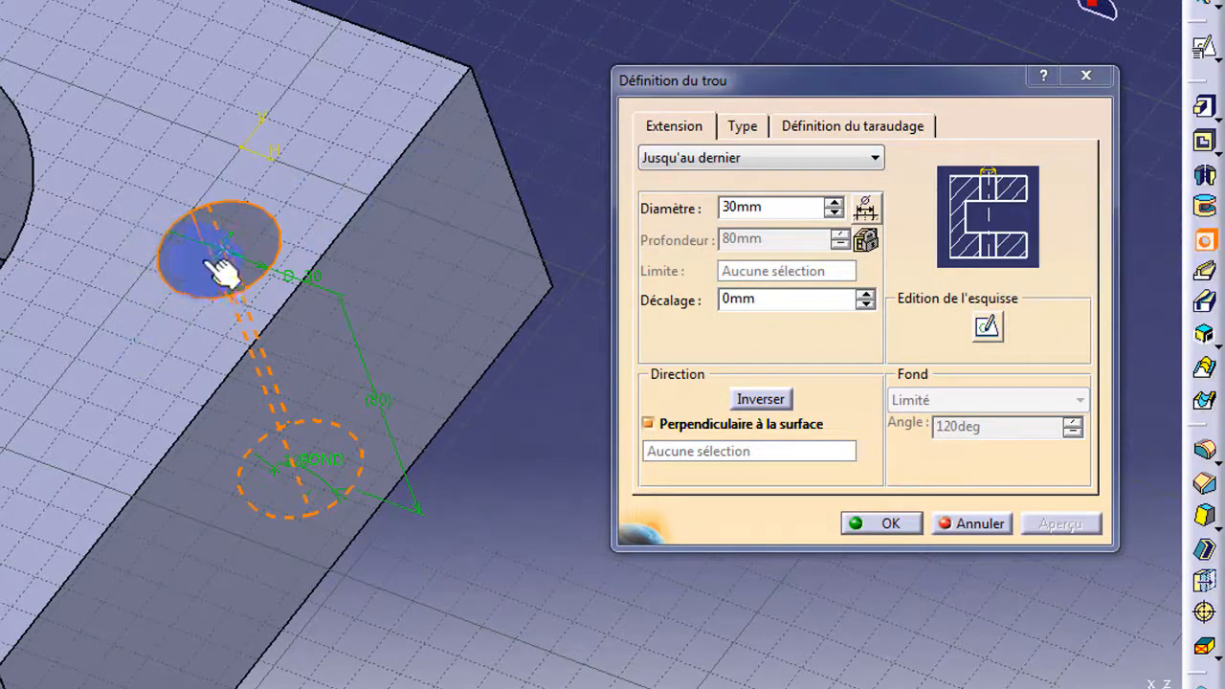
pyautogui.moveTo(233, 299); pyautogui.dragTo(381, 335, button='middle')
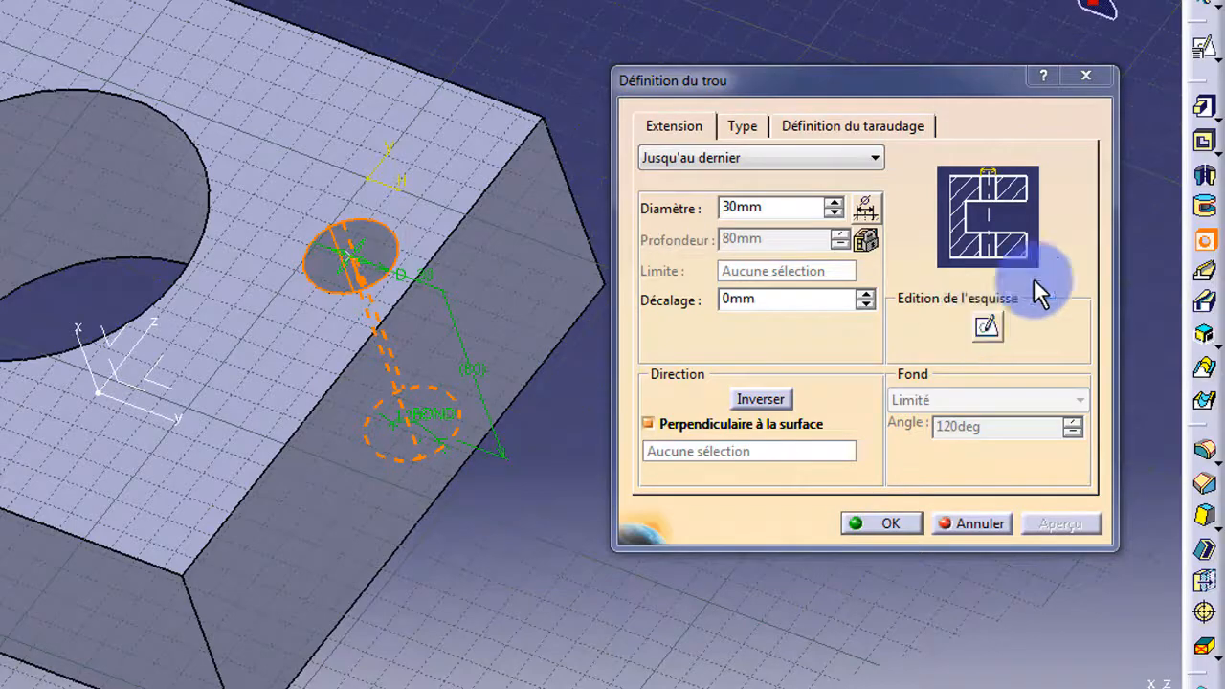
# Edit the hole's positioning sketch and constrain its centre point 40 mm from the block's upper edge.
pyautogui.click(986, 329)
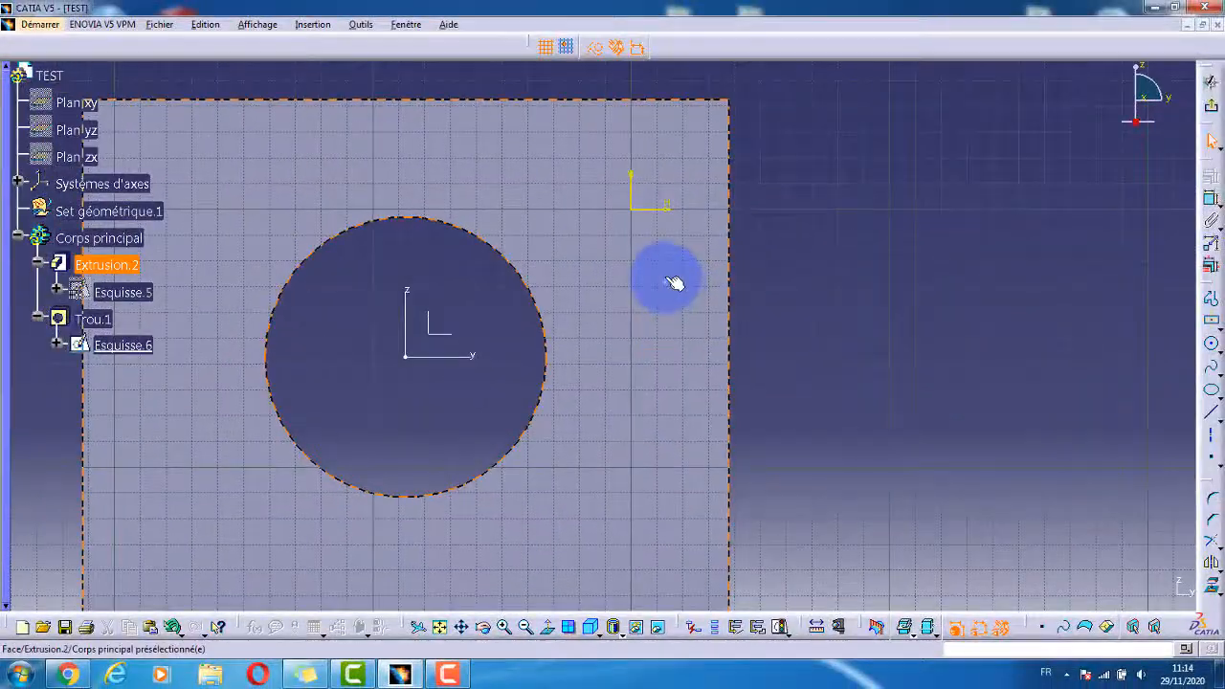
pyautogui.moveTo(768, 318)
pyautogui.mouseDown(button='middle')
pyautogui.moveTo(862, 336)
pyautogui.moveTo(866, 352)
pyautogui.mouseUp(button='middle')
pyautogui.click(862, 337)
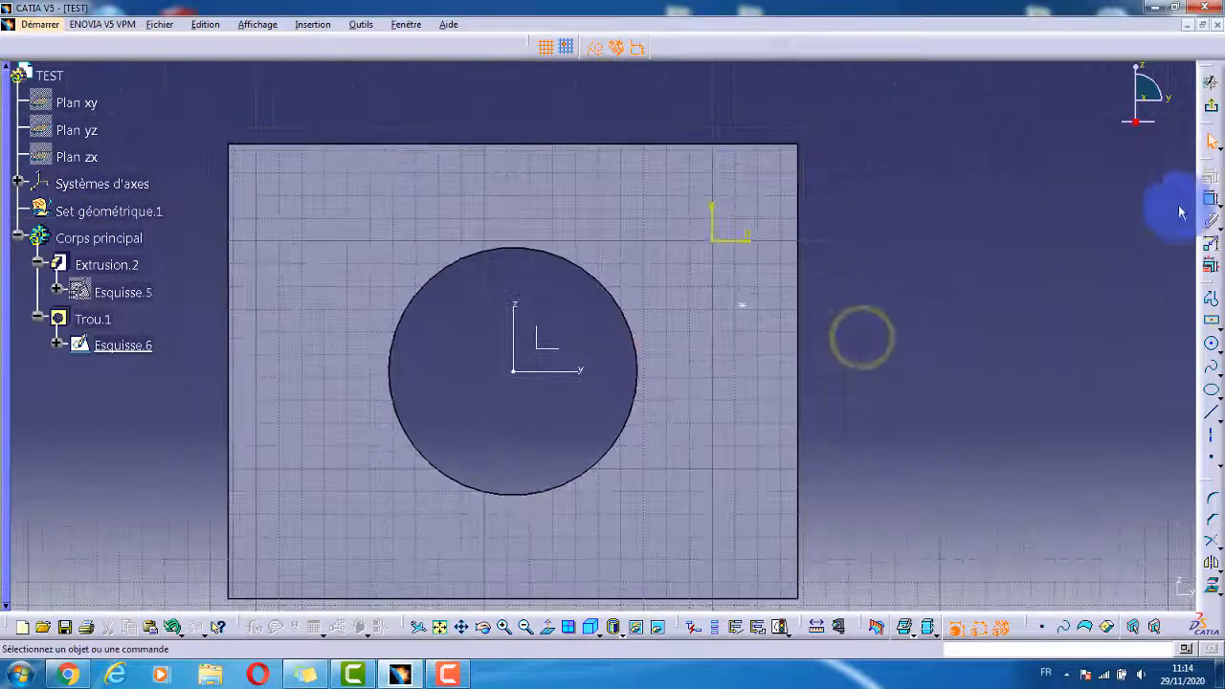
pyautogui.click(1211, 199)
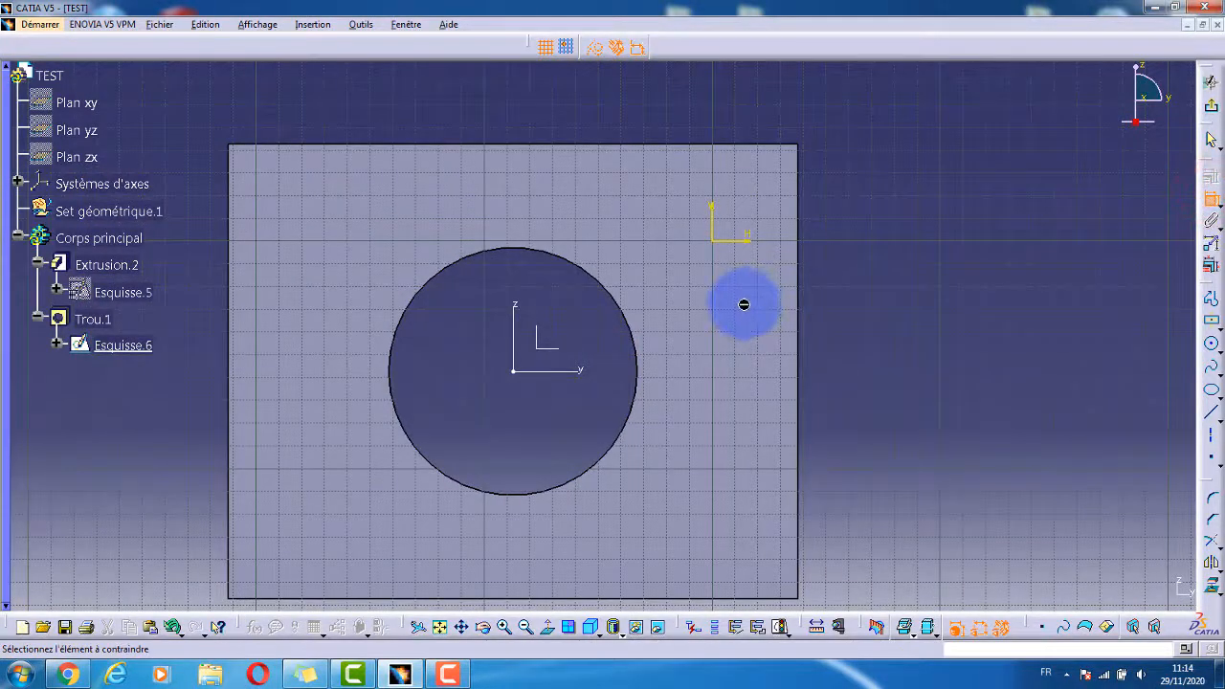
pyautogui.click(744, 305)
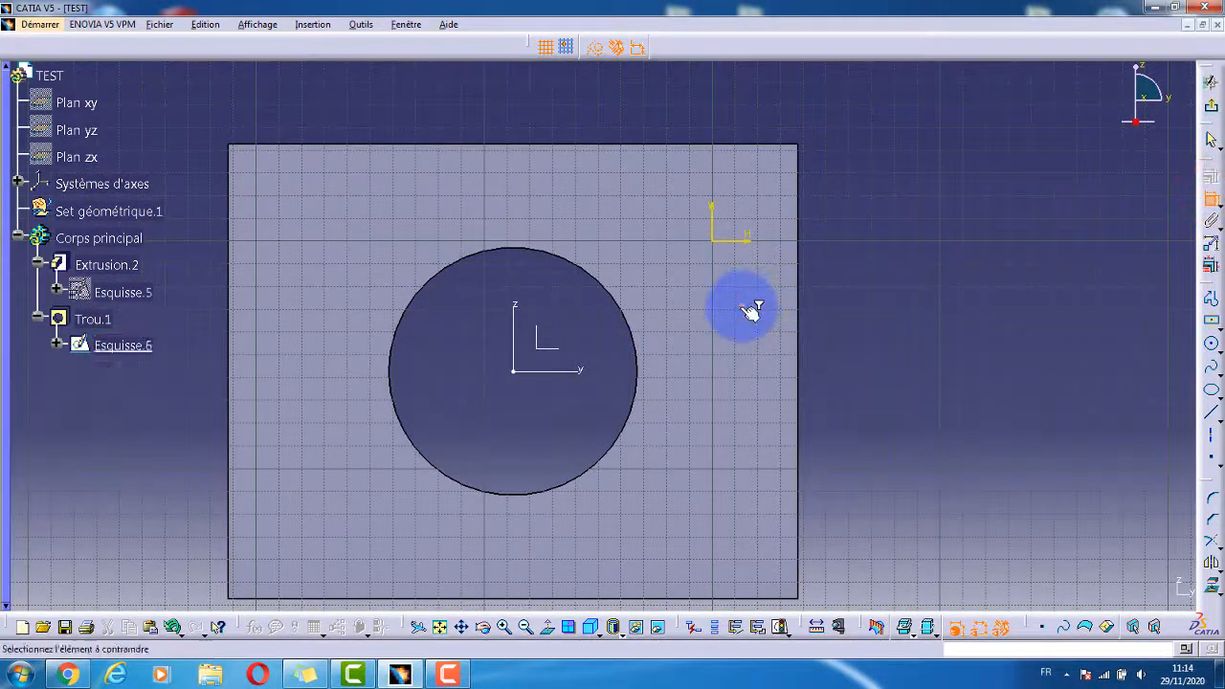
pyautogui.click(763, 145)
pyautogui.doubleClick(894, 185)
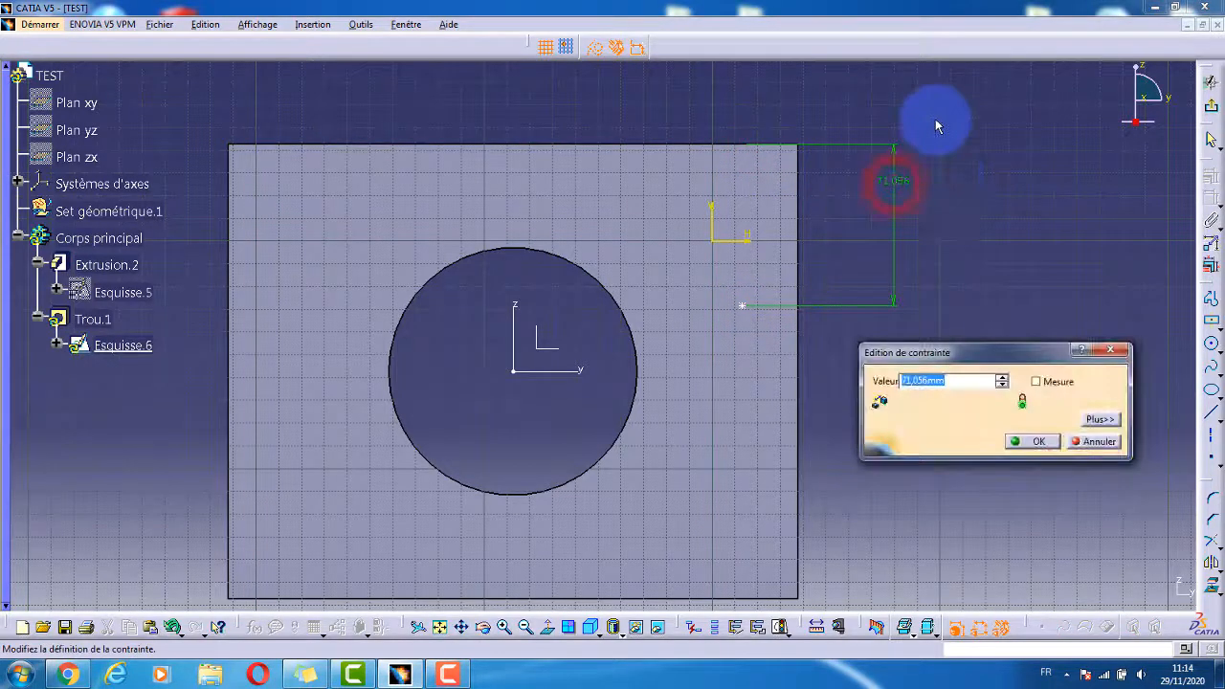
pyautogui.press('Return')
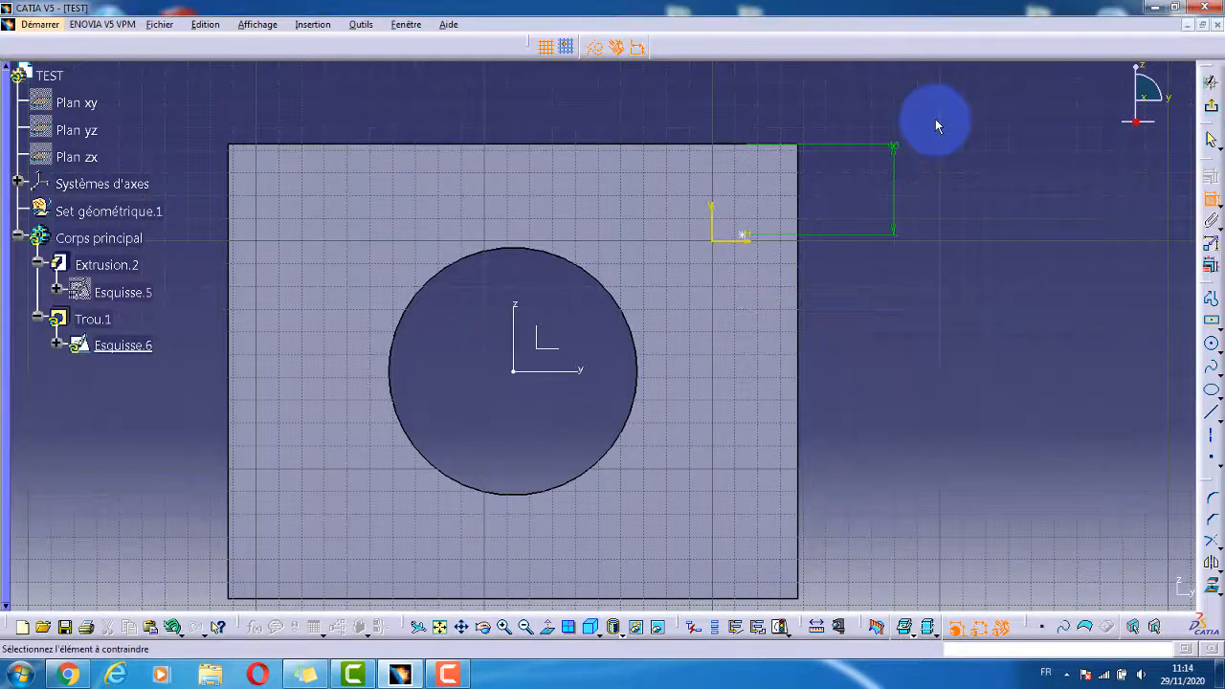
# Constrain the hole's centre point 40 mm from the block's right edge and return to the hole definition.
pyautogui.click(741, 233)
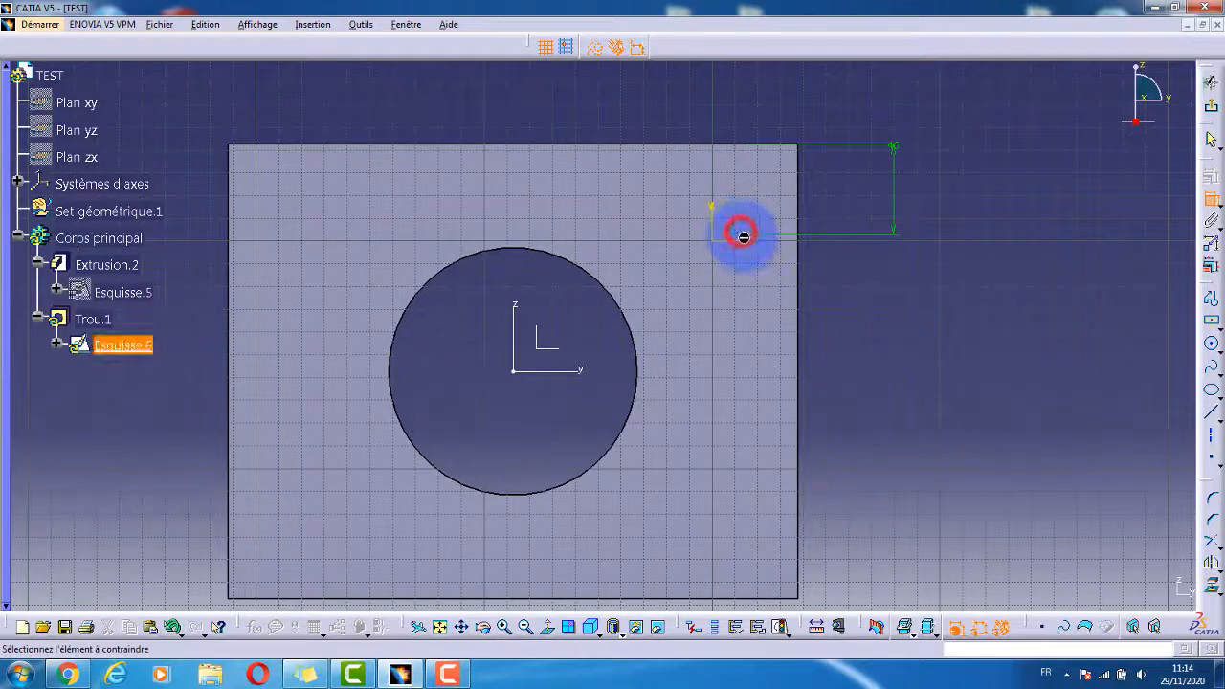
pyautogui.click(742, 234)
pyautogui.click(795, 197)
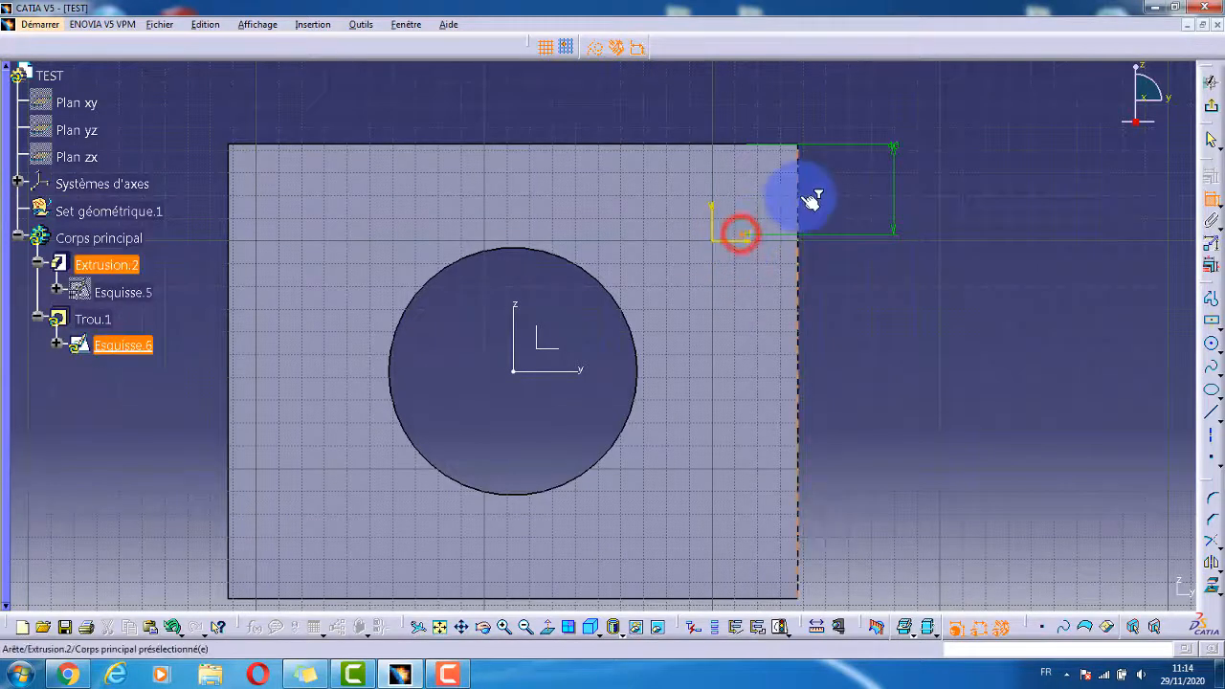
pyautogui.click(773, 104)
pyautogui.doubleClick(800, 111)
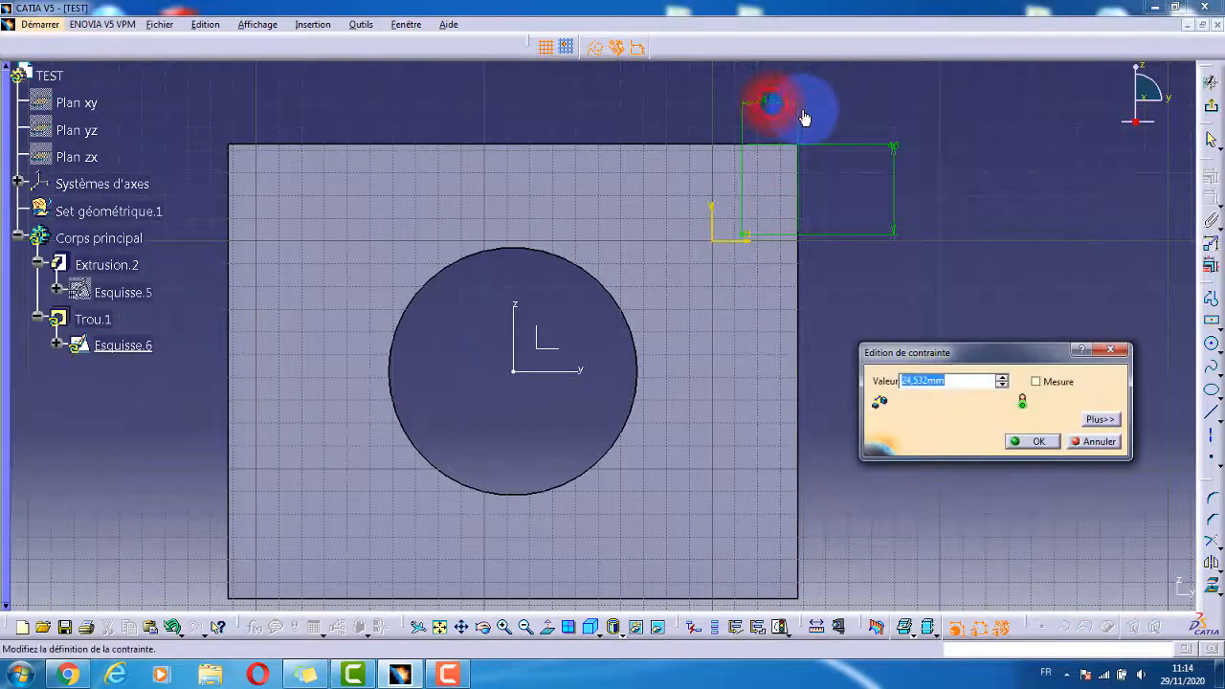
pyautogui.press('Return')
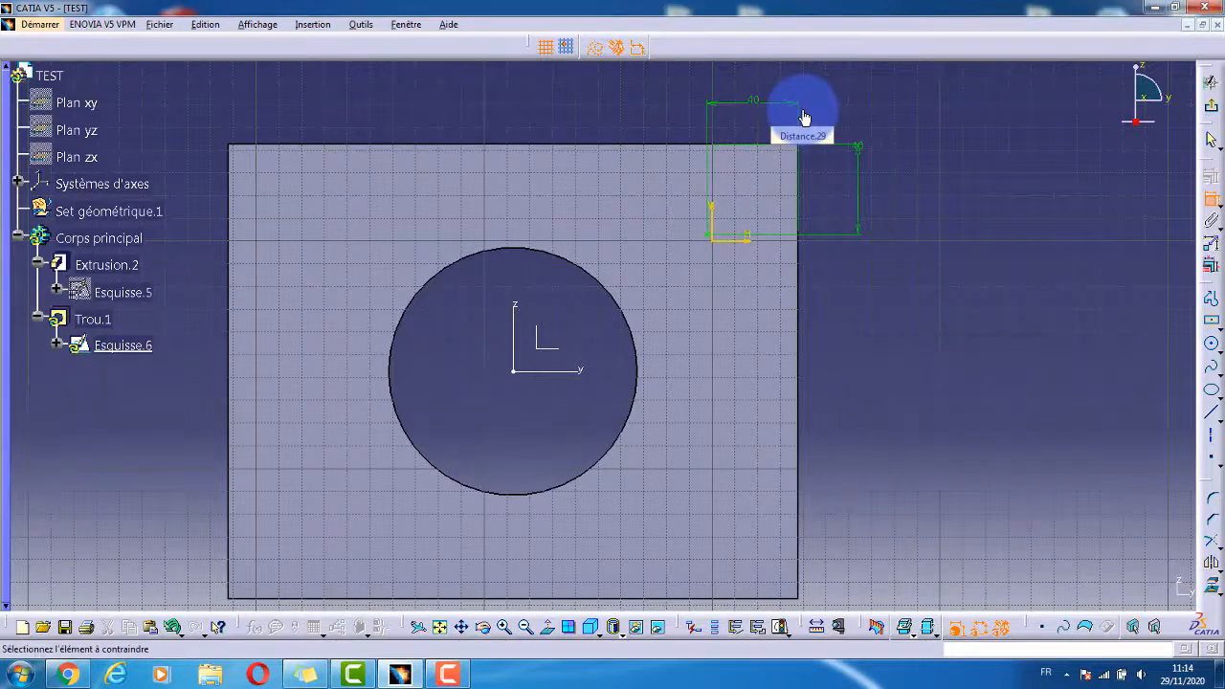
pyautogui.moveTo(780, 326); pyautogui.dragTo(698, 309, button='middle')
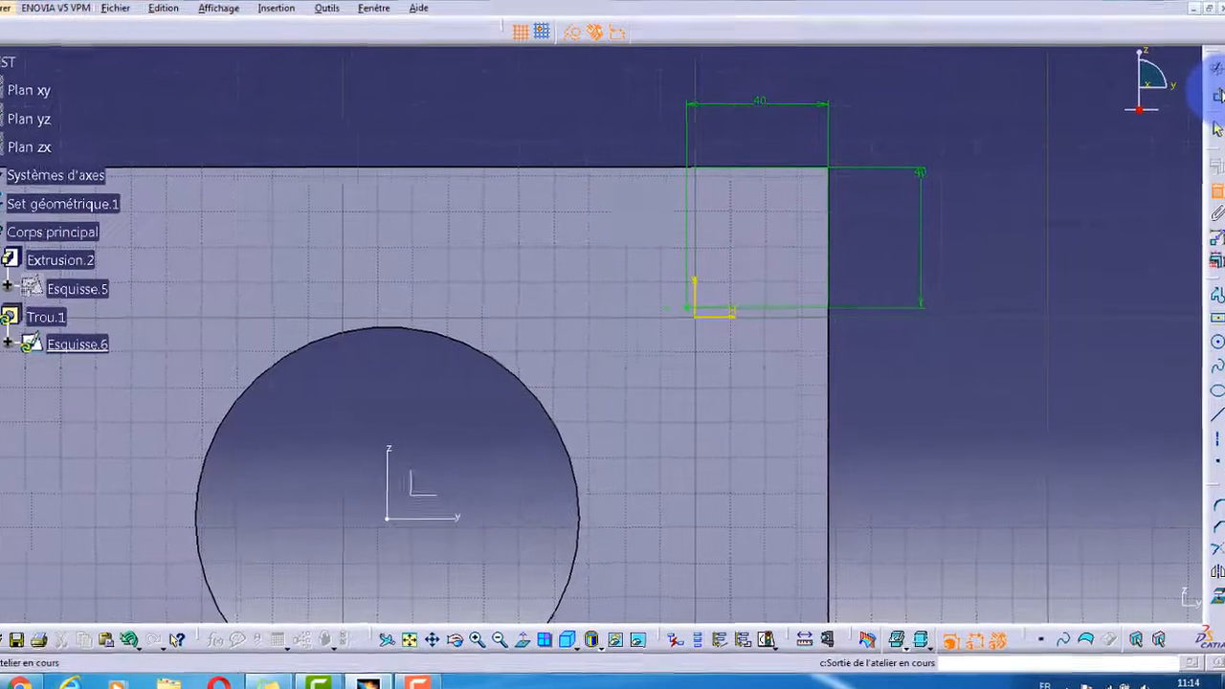
pyautogui.click(1212, 106)
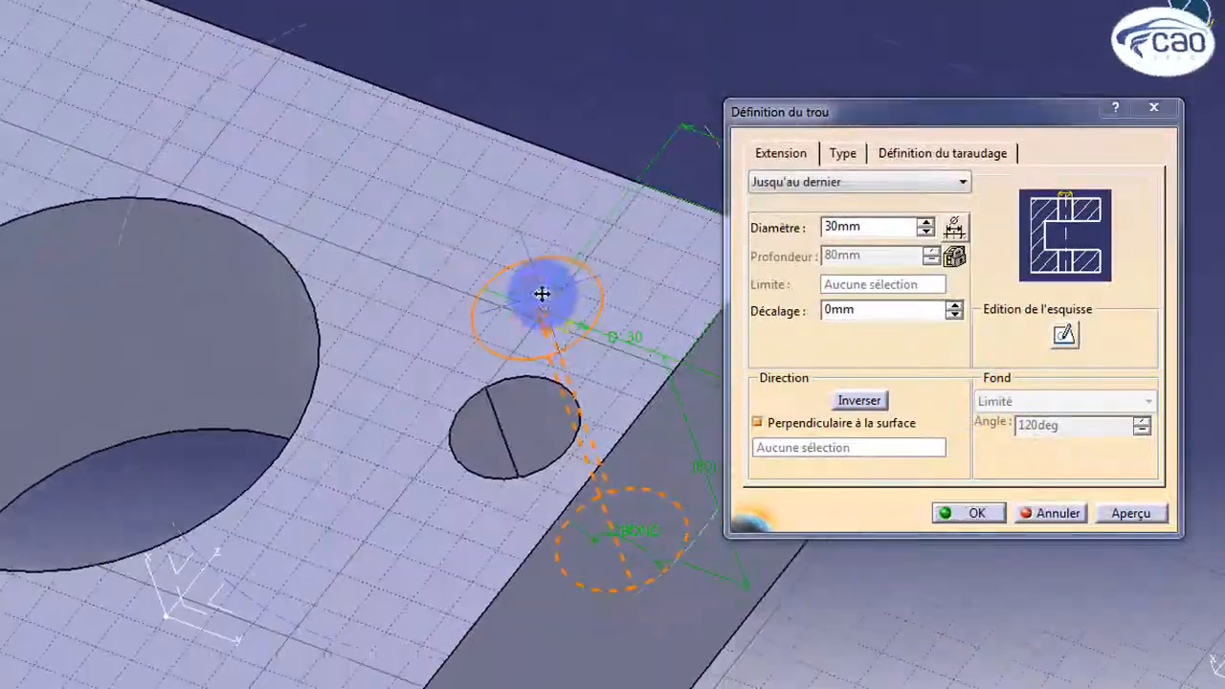
pyautogui.moveTo(542, 293); pyautogui.dragTo(428, 369, button='middle')
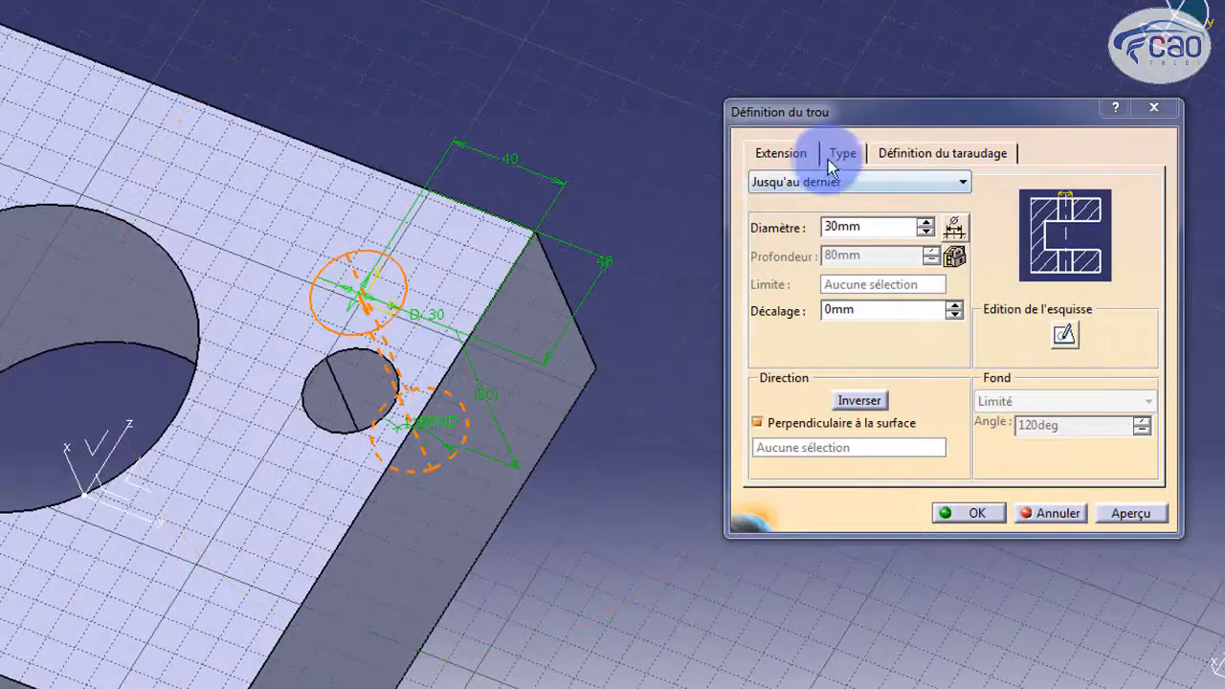
# Try the countersunk (Chanfreiné) type for the hole and inspect its depth parameter.
pyautogui.click(851, 316)
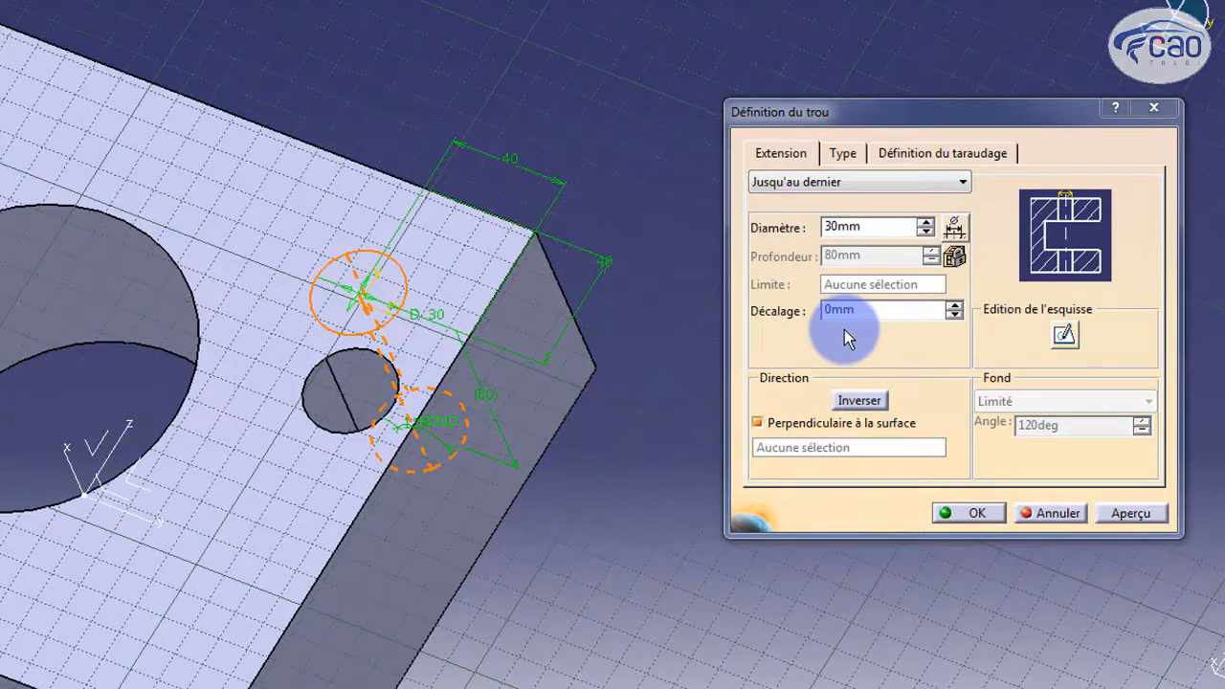
pyautogui.click(845, 156)
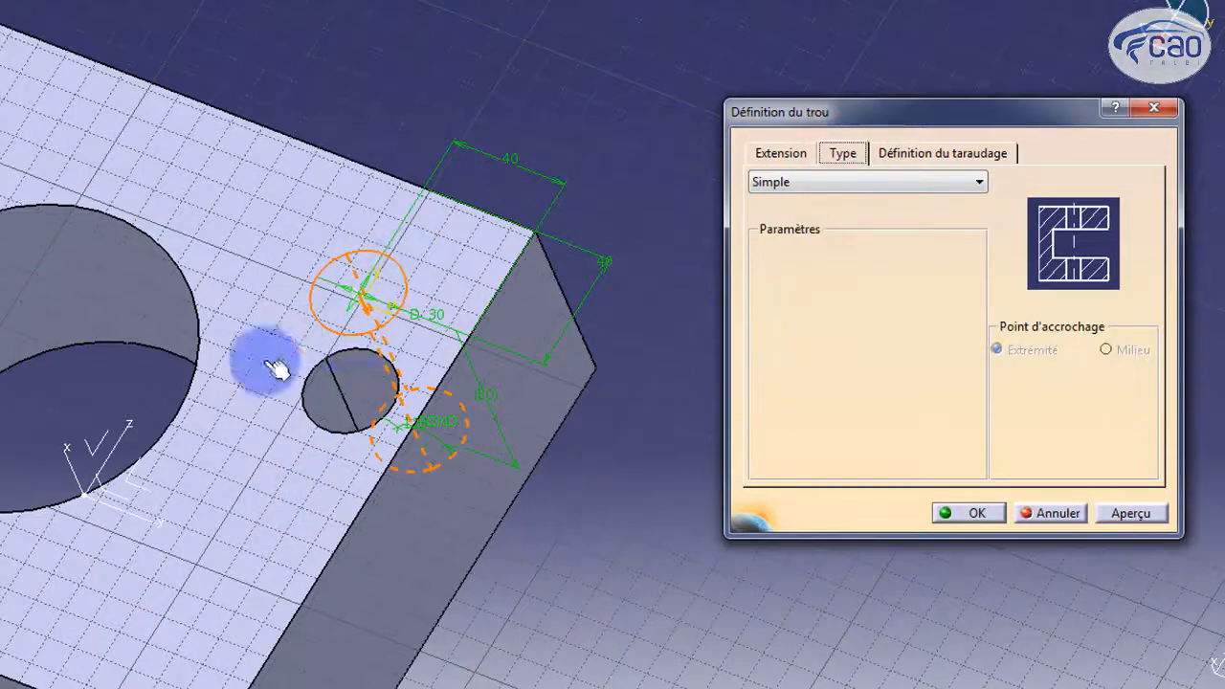
pyautogui.click(798, 181)
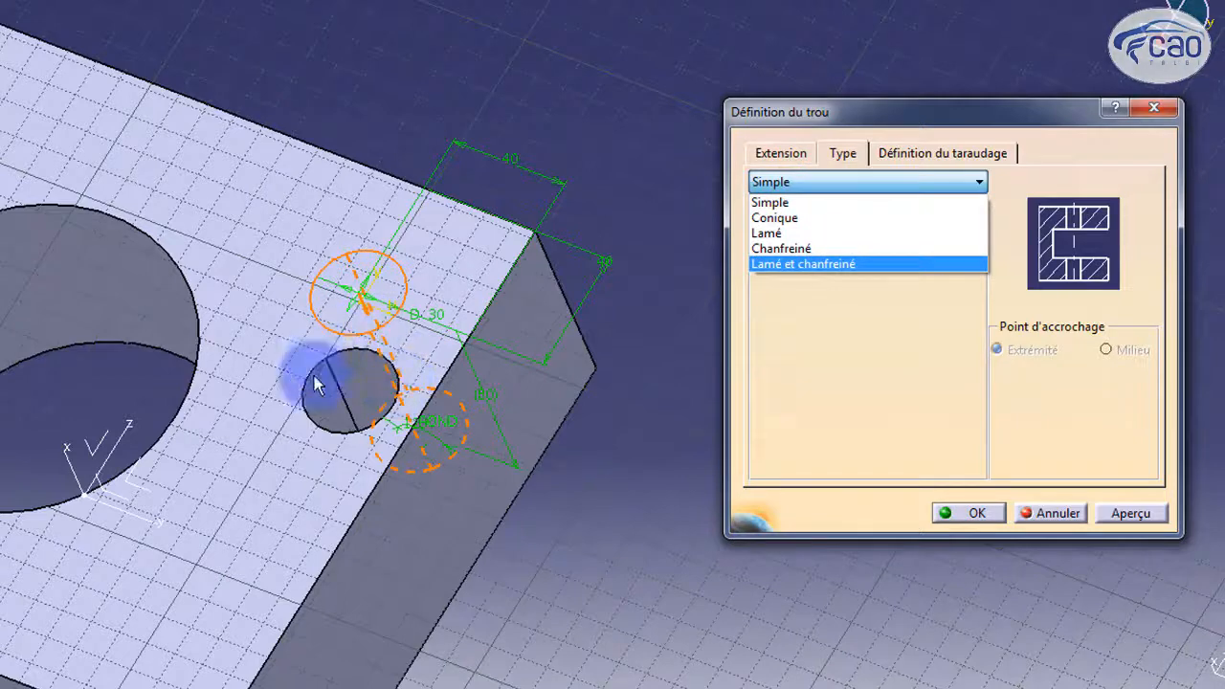
pyautogui.click(771, 246)
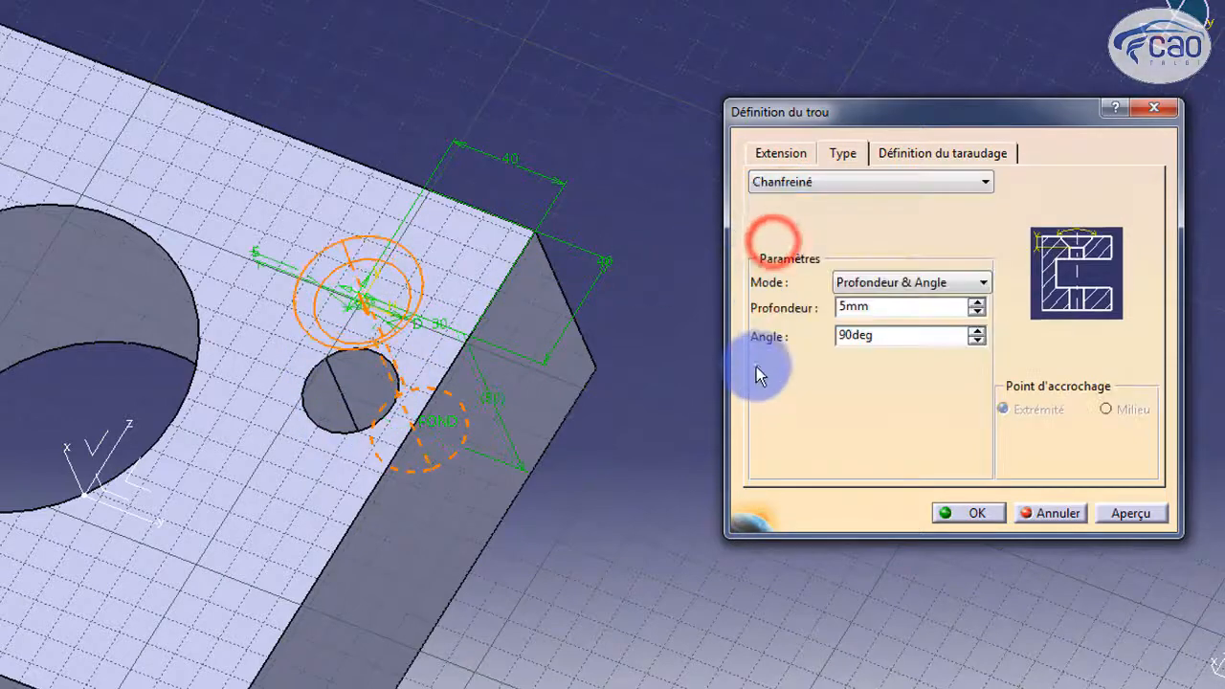
pyautogui.doubleClick(879, 305)
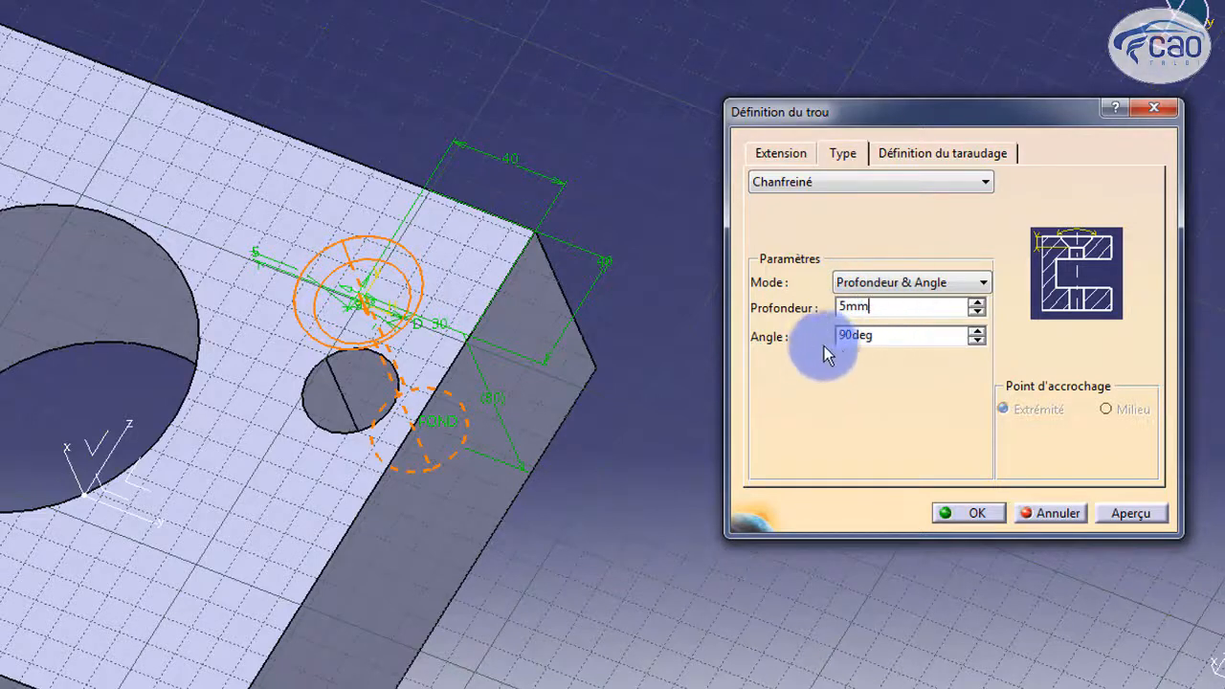
# Change the hole to the counterbored (Lamé) type with a 40 mm diameter and 15 mm depth, and preview it.
pyautogui.click(844, 181)
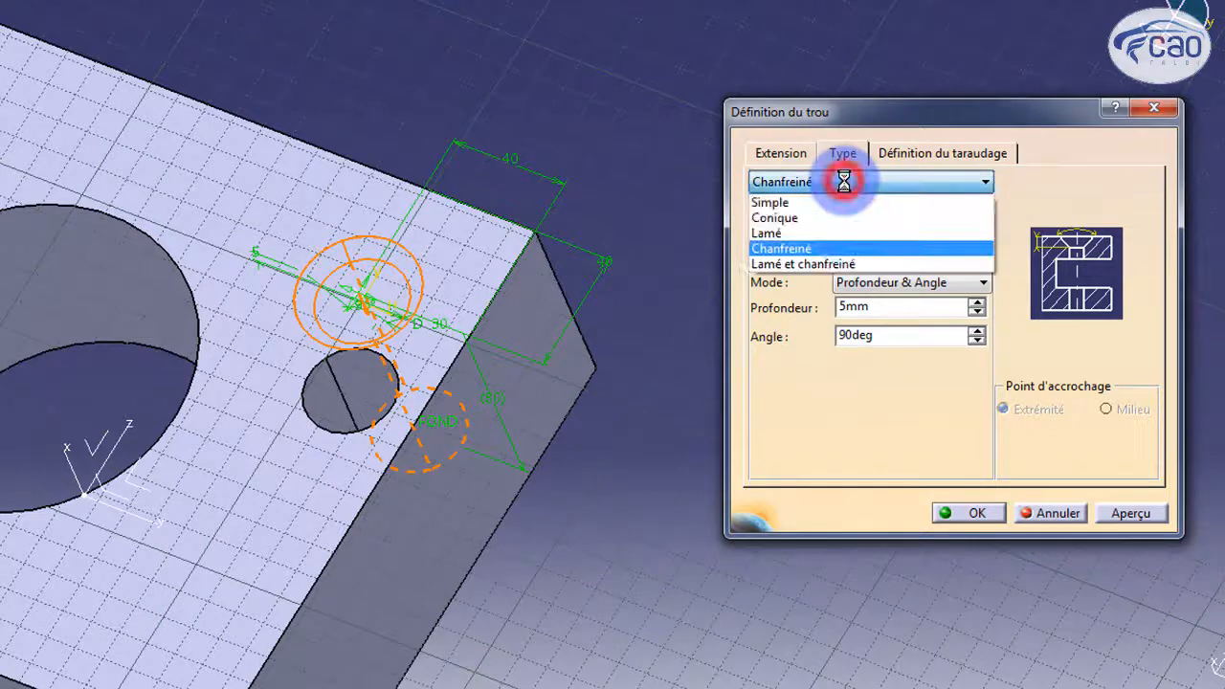
pyautogui.click(844, 234)
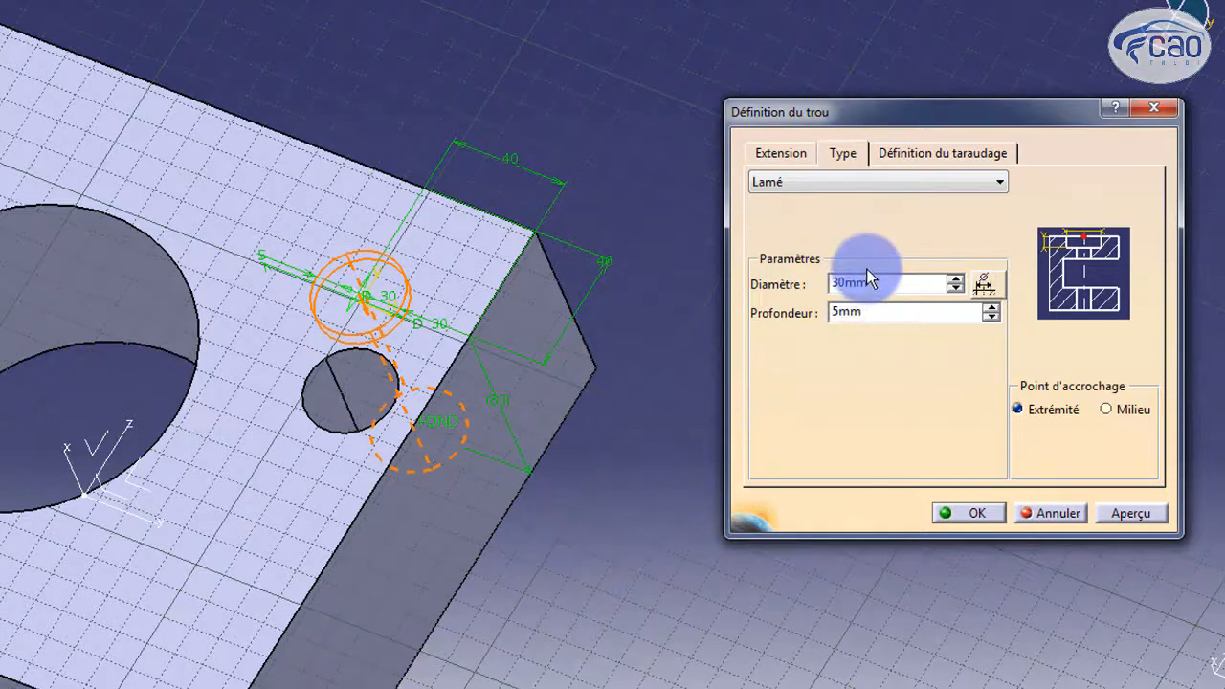
pyautogui.moveTo(876, 283); pyautogui.dragTo(793, 281)
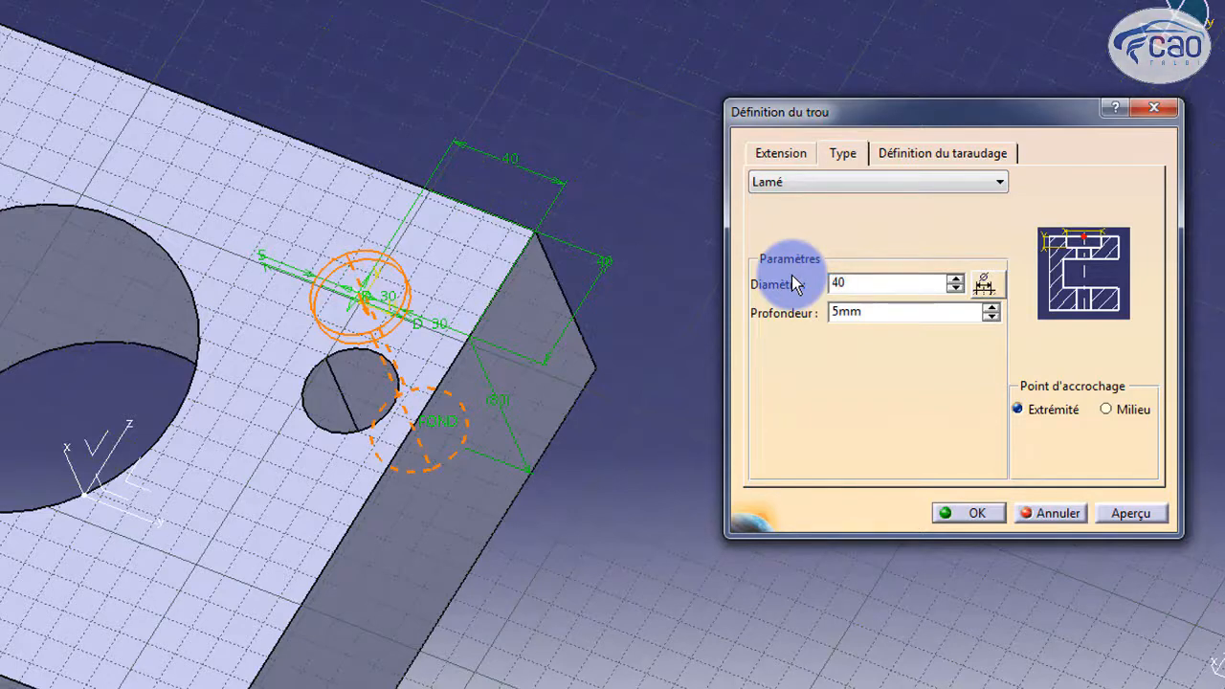
pyautogui.moveTo(873, 311); pyautogui.dragTo(810, 314)
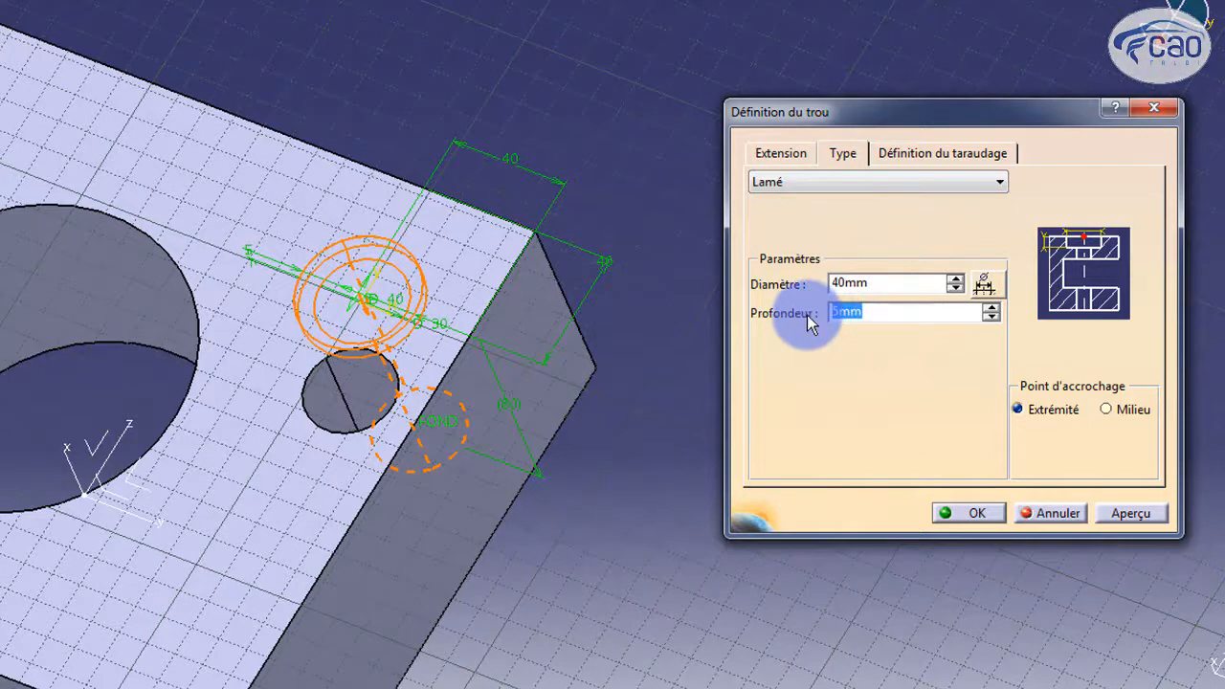
pyautogui.click(1136, 519)
pyautogui.moveTo(352, 390); pyautogui.dragTo(580, 364, button='middle')
pyautogui.click(851, 184)
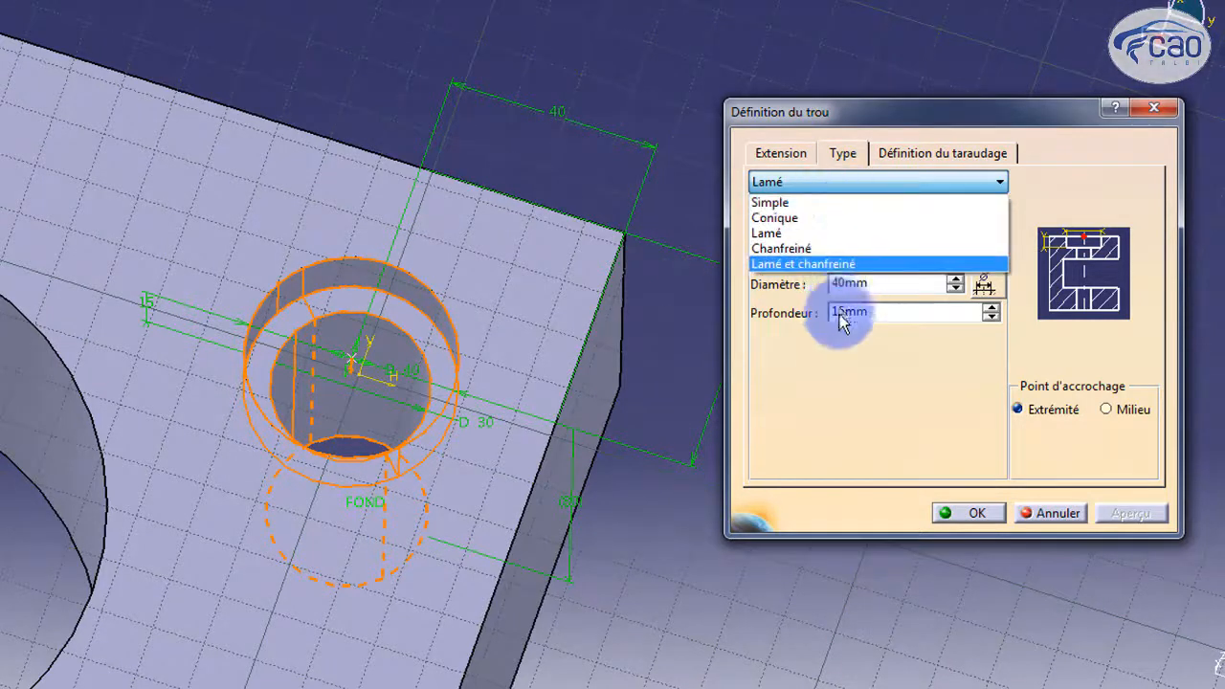
pyautogui.click(897, 402)
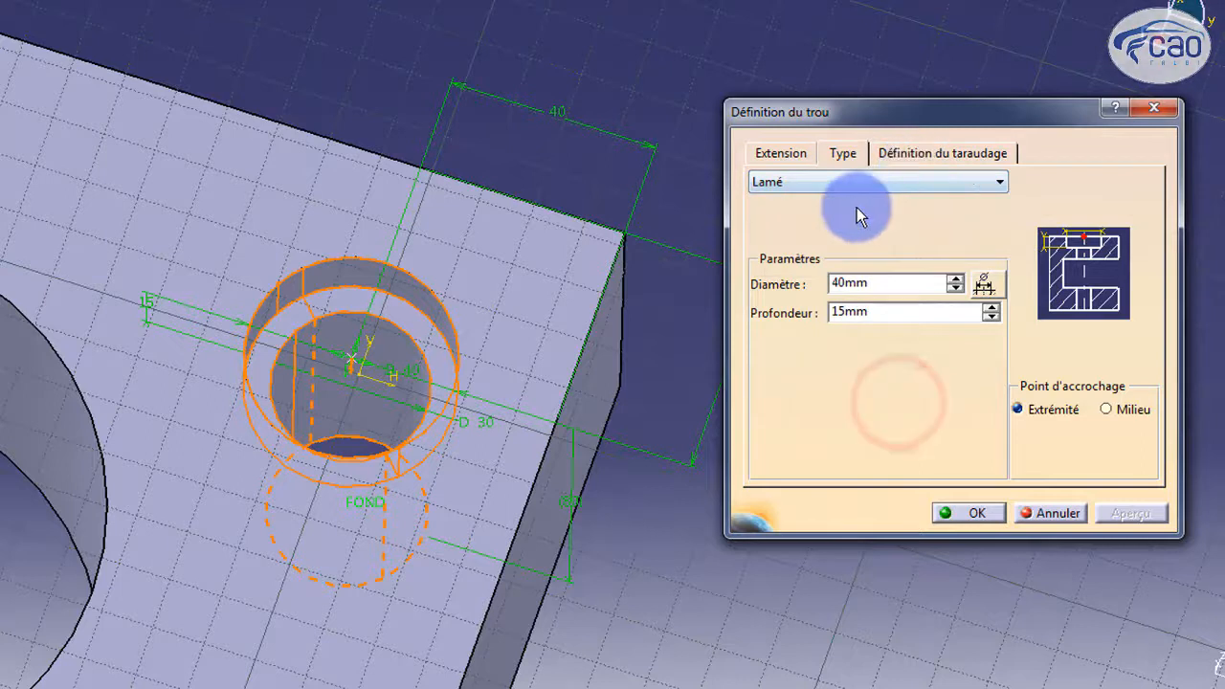
# Make the hole threaded (Taraudé) and confirm the hole definition.
pyautogui.click(911, 151)
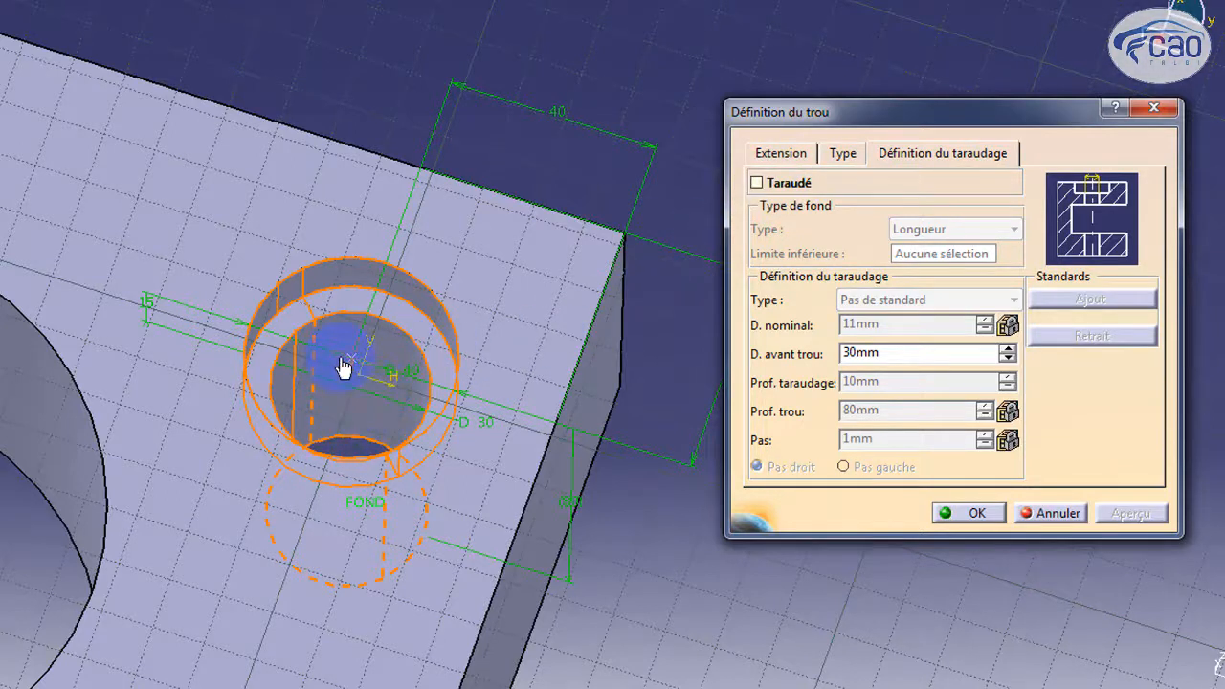
pyautogui.click(758, 183)
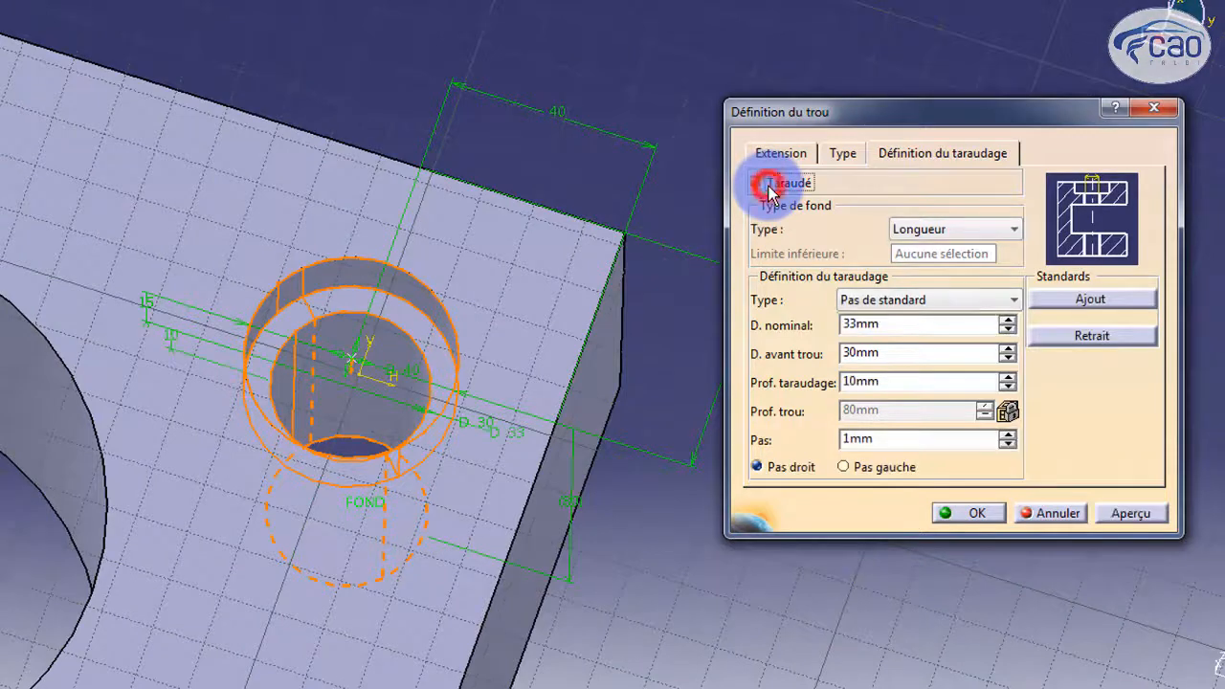
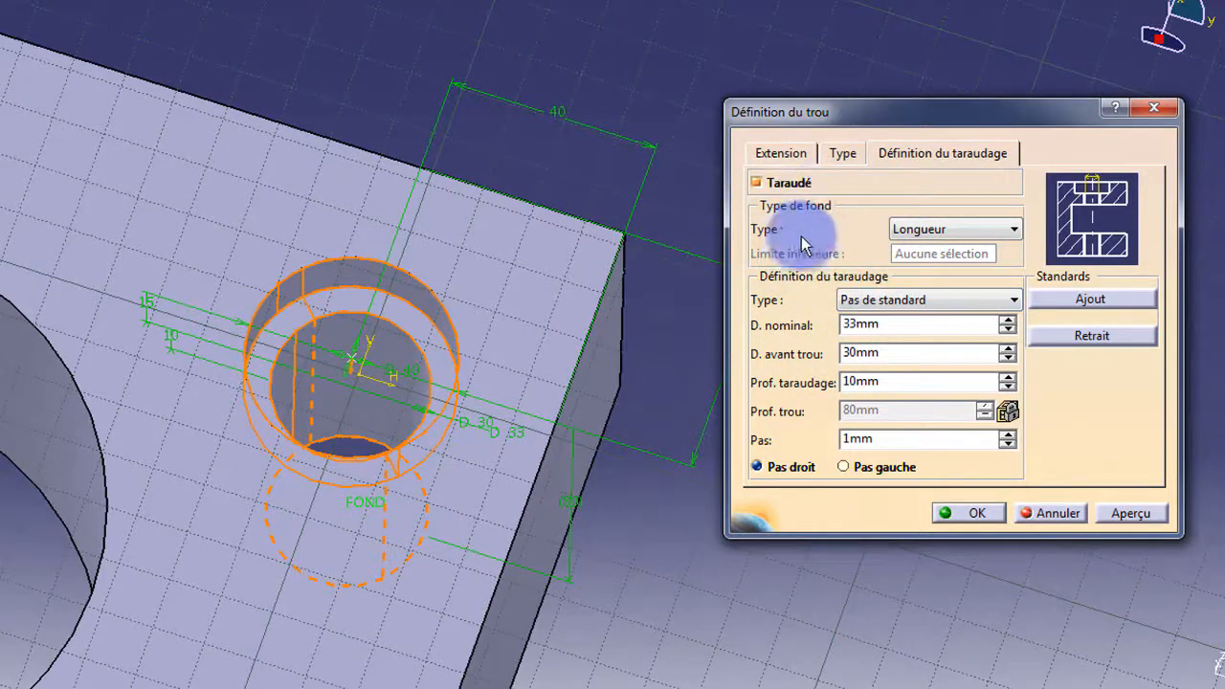
pyautogui.click(986, 514)
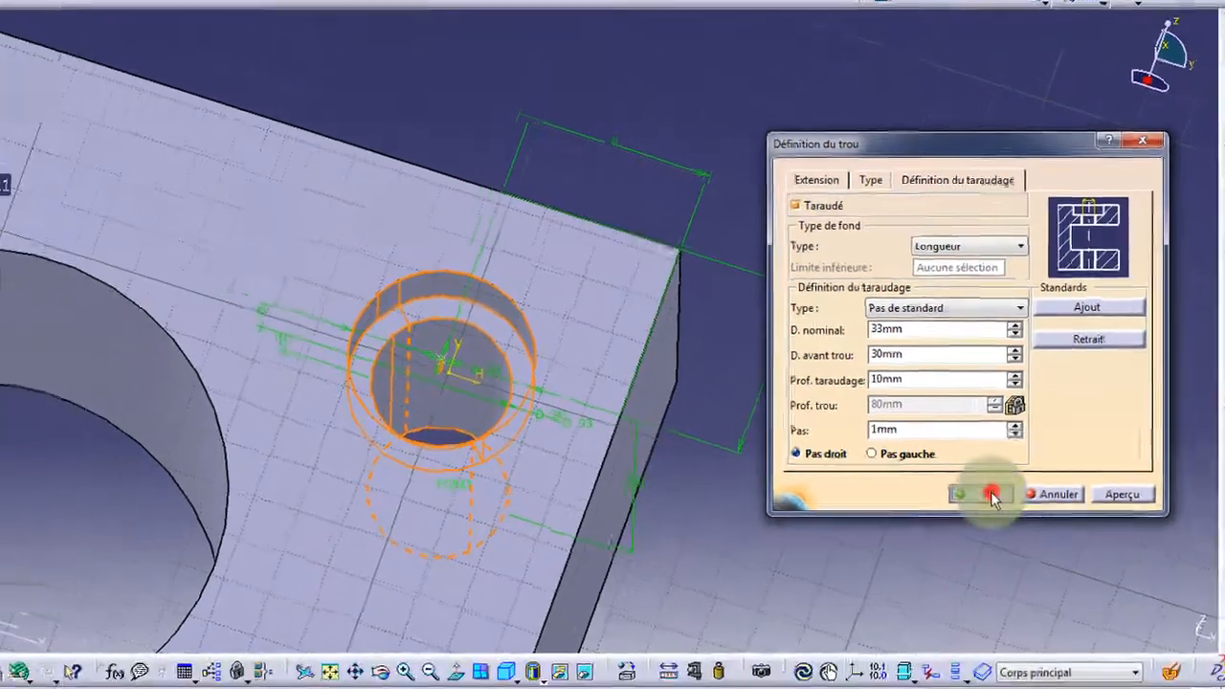
pyautogui.click(897, 450)
# Examine the counterbored hole on the block from several angles and its entry in the specification tree.
pyautogui.moveTo(775, 419); pyautogui.dragTo(424, 402, button='middle')
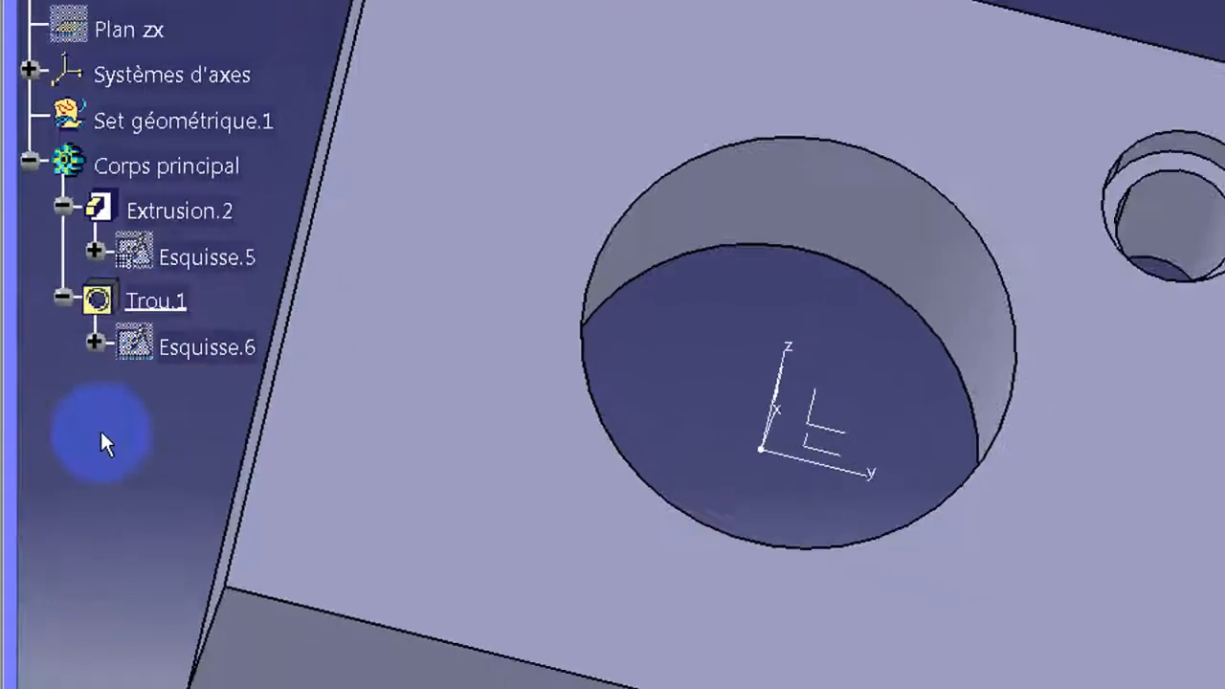
pyautogui.click(127, 481)
pyautogui.click(717, 334)
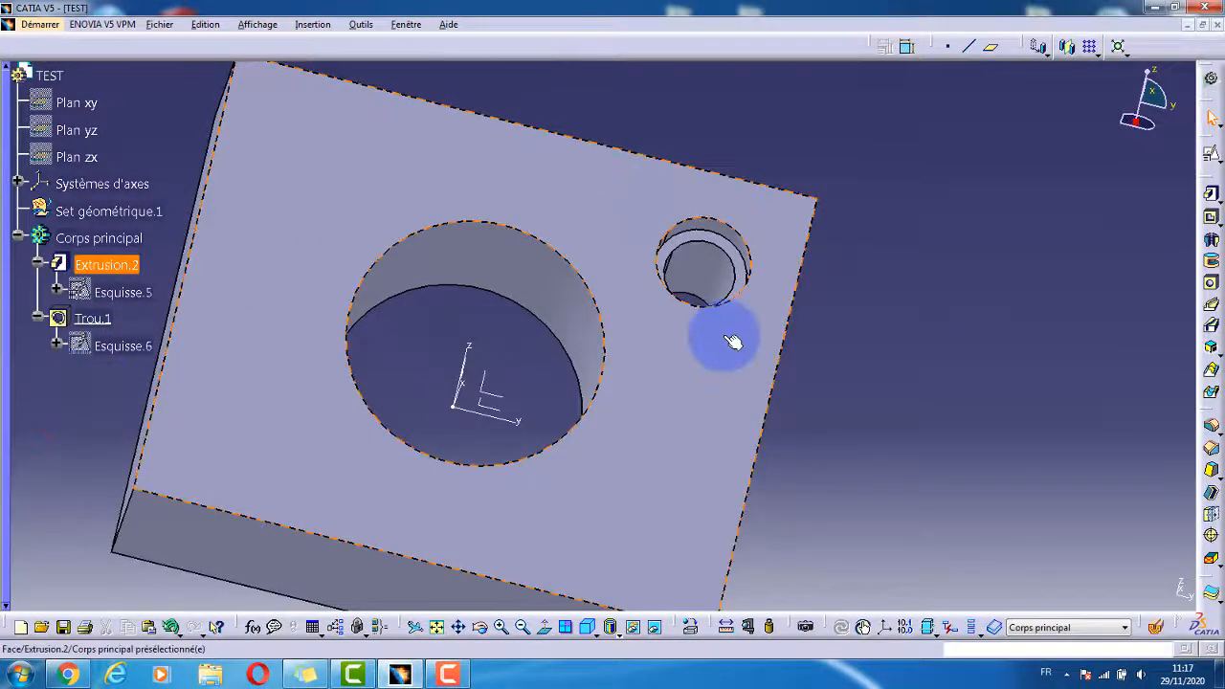
pyautogui.moveTo(717, 335); pyautogui.dragTo(905, 344, button='middle')
pyautogui.click(905, 343)
pyautogui.moveTo(869, 449); pyautogui.dragTo(747, 405, button='middle')
pyautogui.click(999, 412)
pyautogui.click(761, 498)
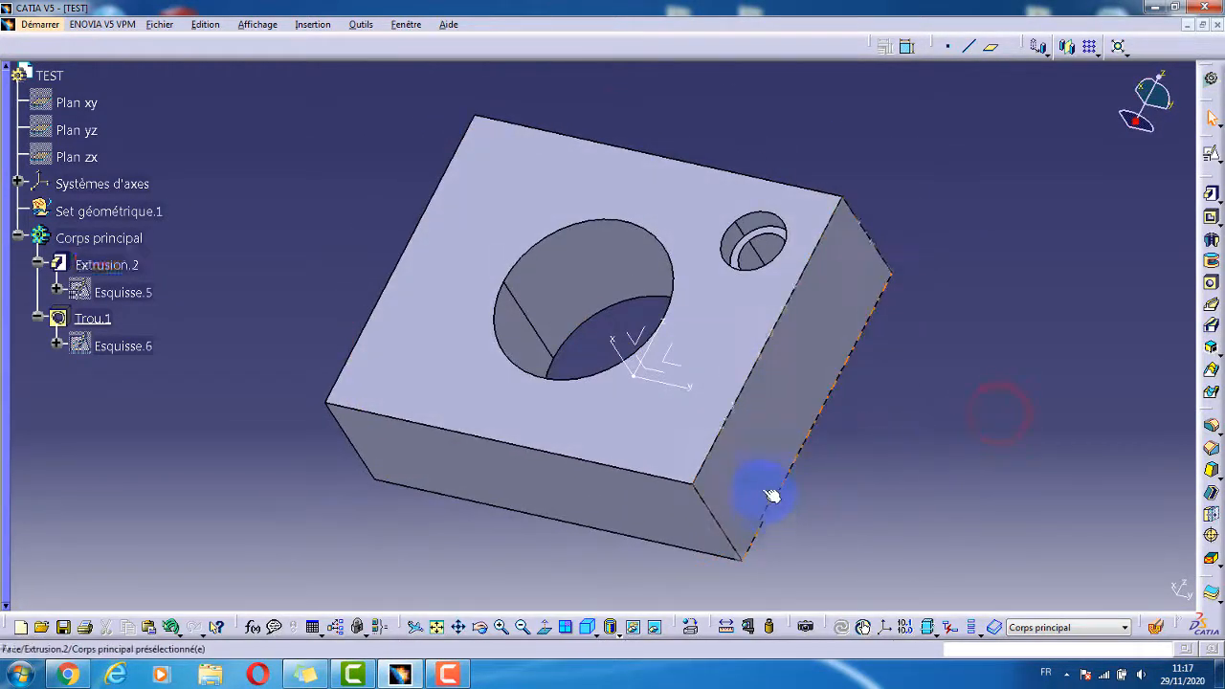
pyautogui.moveTo(761, 498); pyautogui.dragTo(783, 454, button='middle')
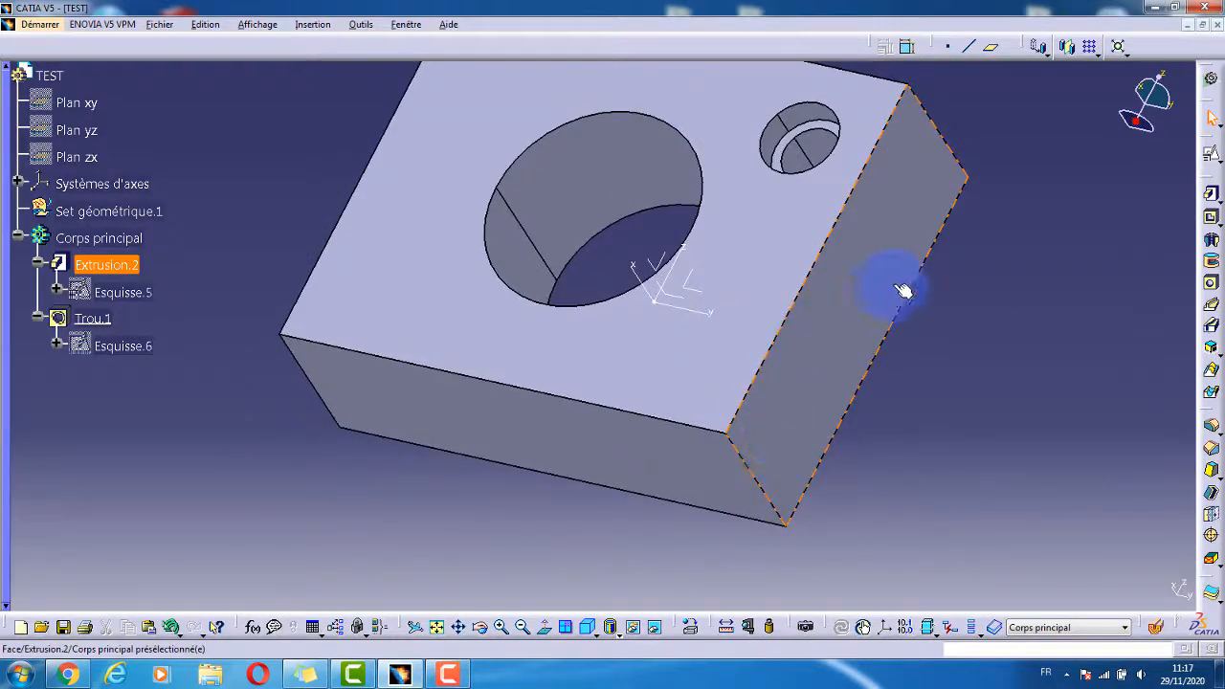
pyautogui.click(892, 389)
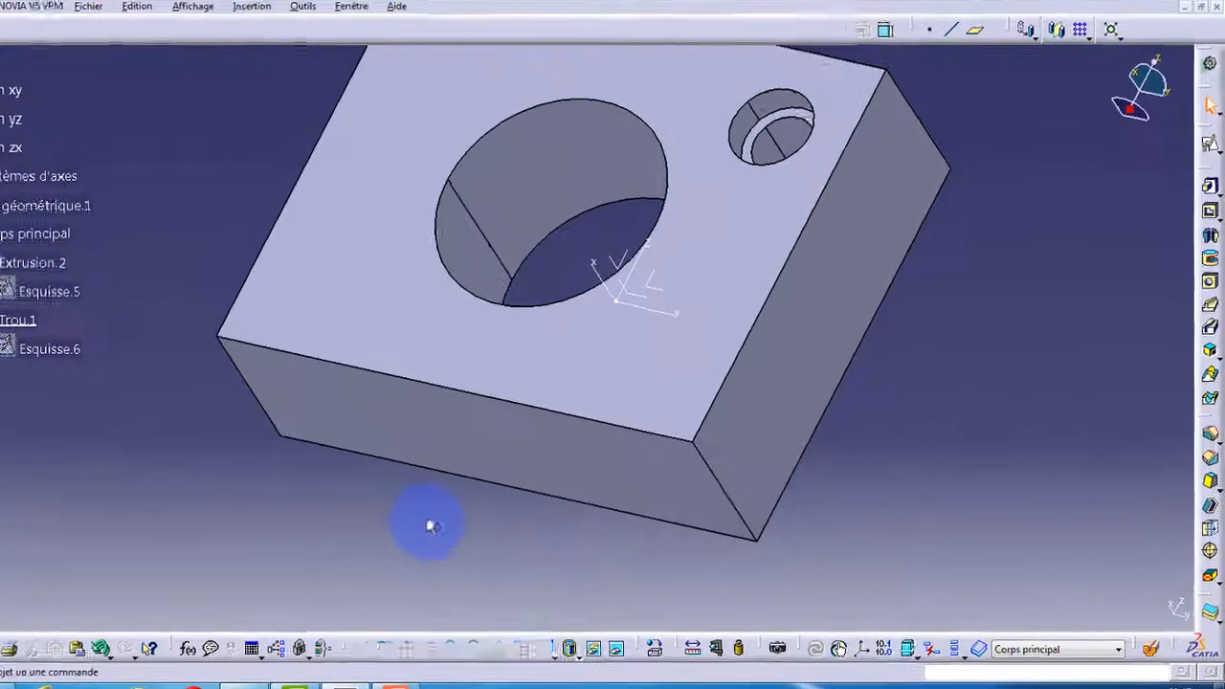
pyautogui.click(477, 508)
pyautogui.click(990, 425)
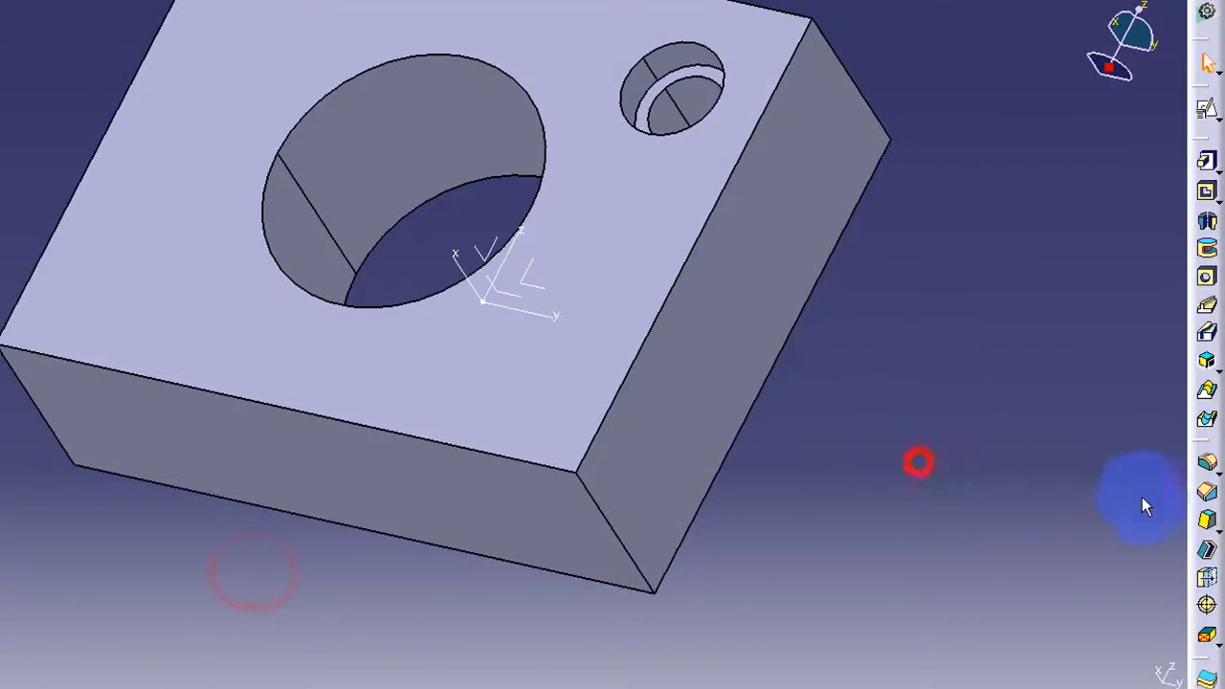
# Start a 5 mm chamfer in Longueur1/Angle mode on the block's right edge beside the small hole, and preview it.
pyautogui.click(1208, 493)
pyautogui.moveTo(1004, 489); pyautogui.dragTo(1024, 416)
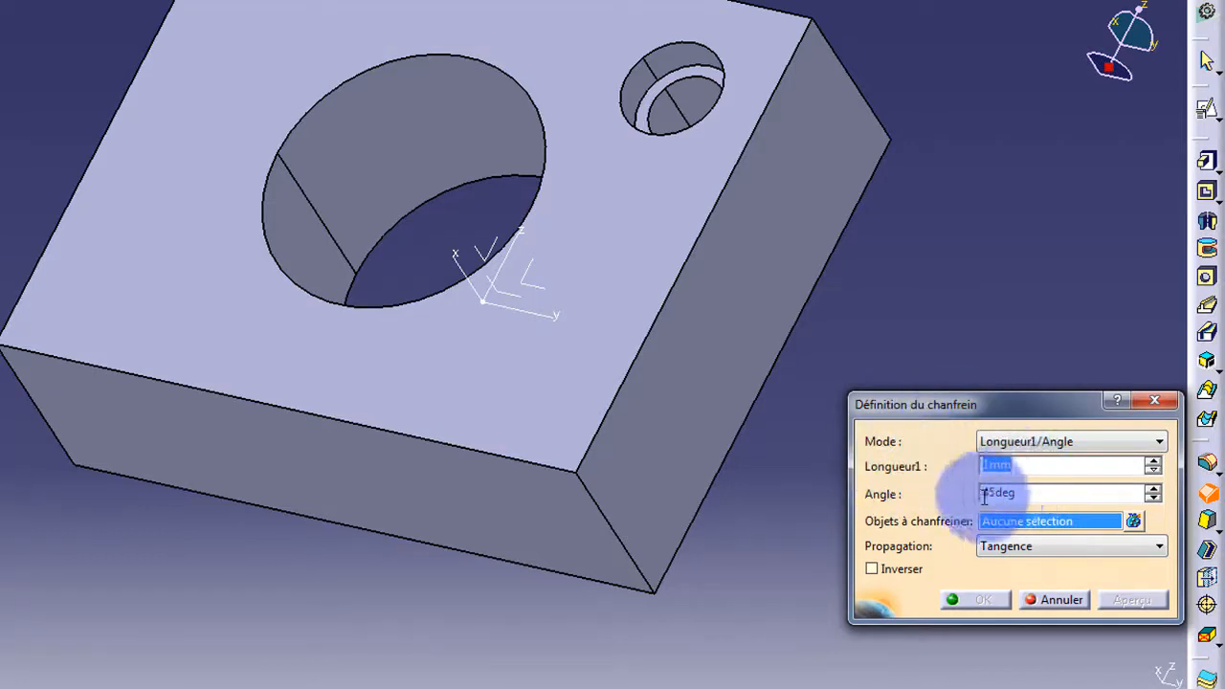
pyautogui.click(1076, 443)
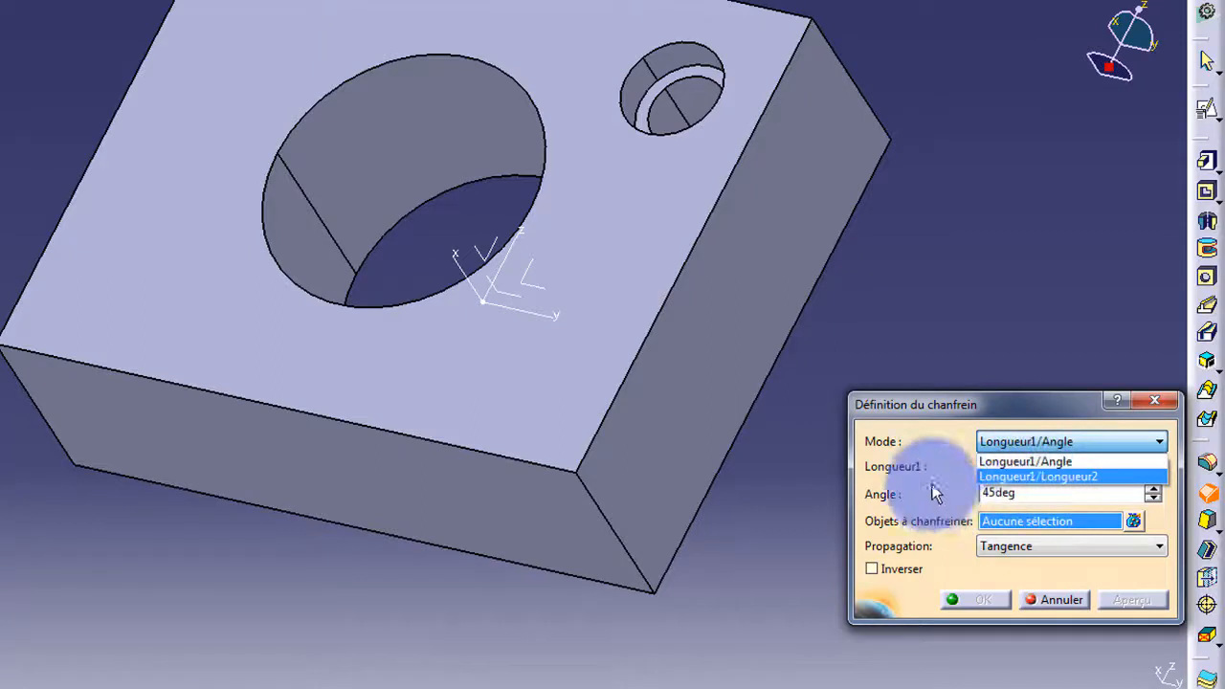
pyautogui.moveTo(527, 519); pyautogui.dragTo(497, 462, button='middle')
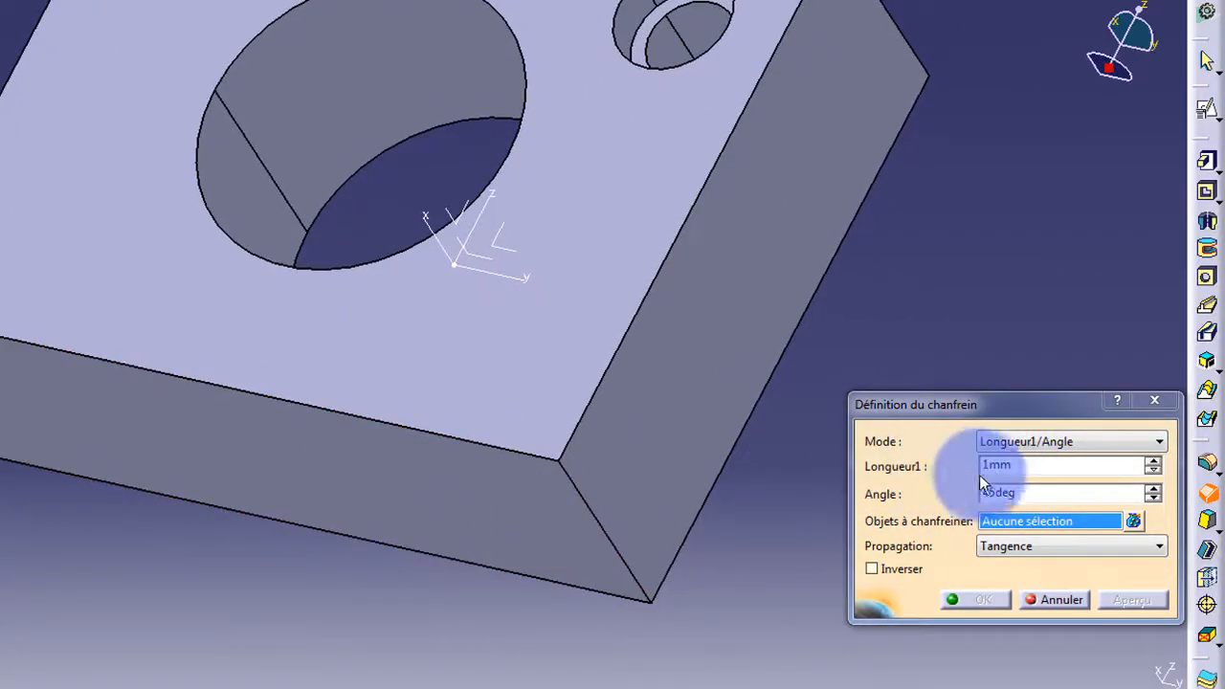
pyautogui.moveTo(1020, 465); pyautogui.dragTo(977, 468)
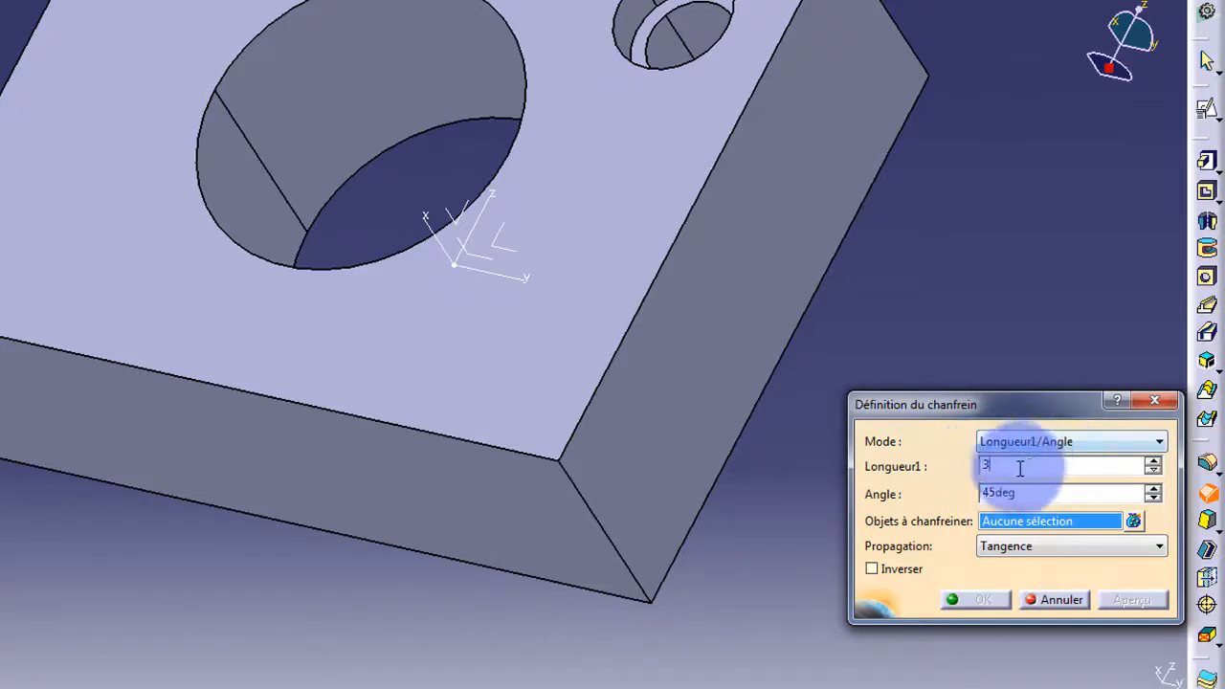
pyautogui.write('5')
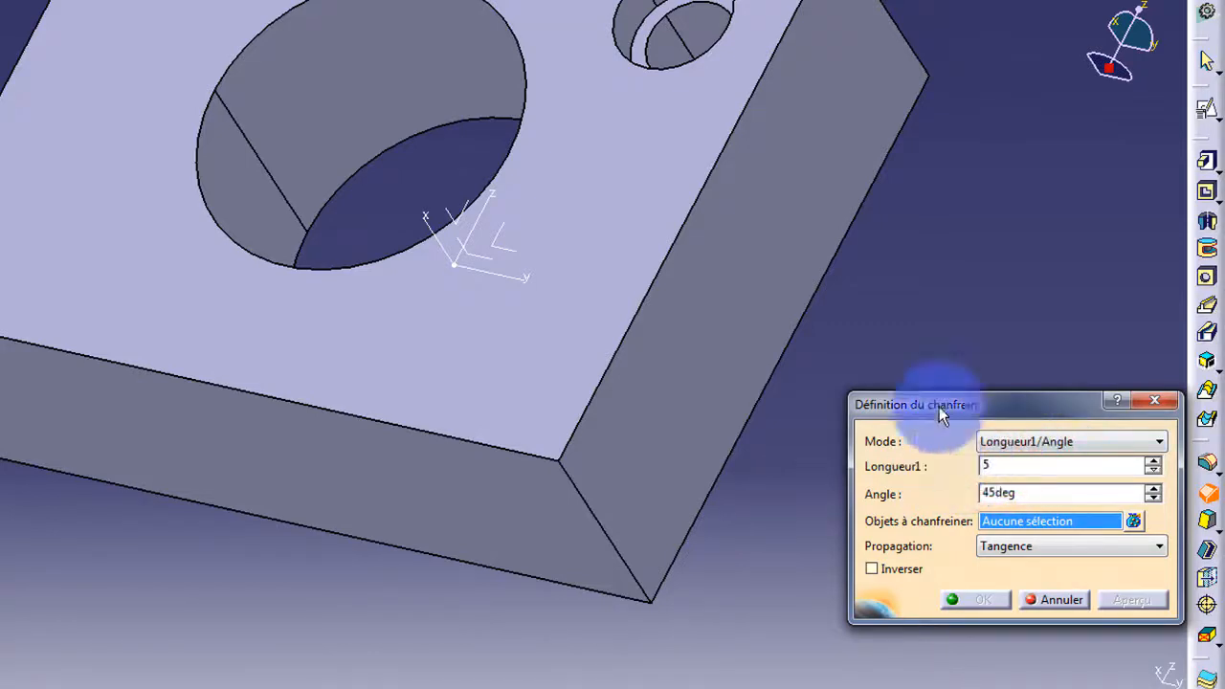
pyautogui.click(938, 278)
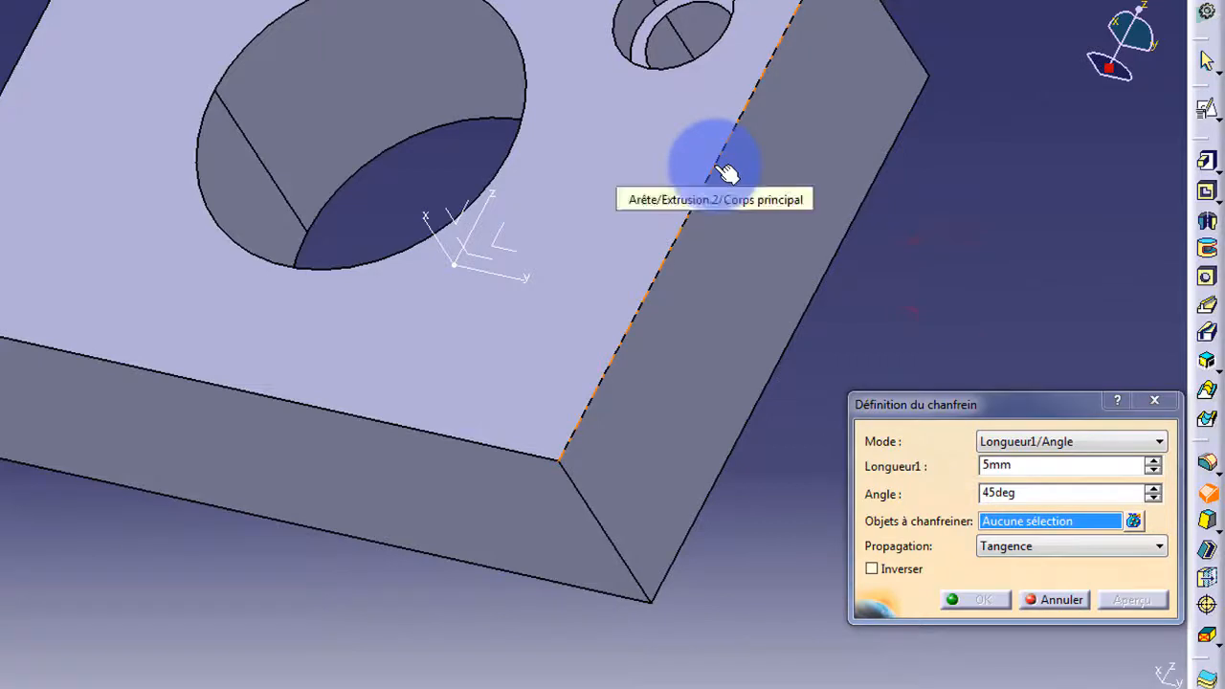
pyautogui.click(718, 169)
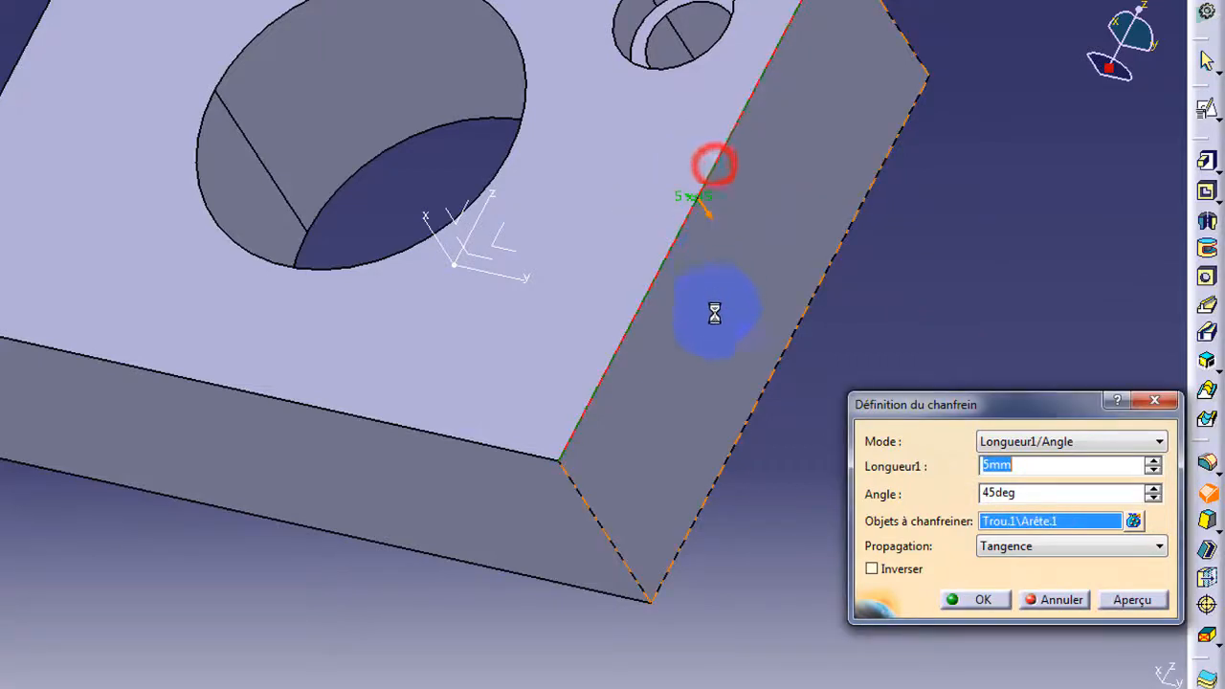
pyautogui.click(1154, 598)
pyautogui.click(923, 212)
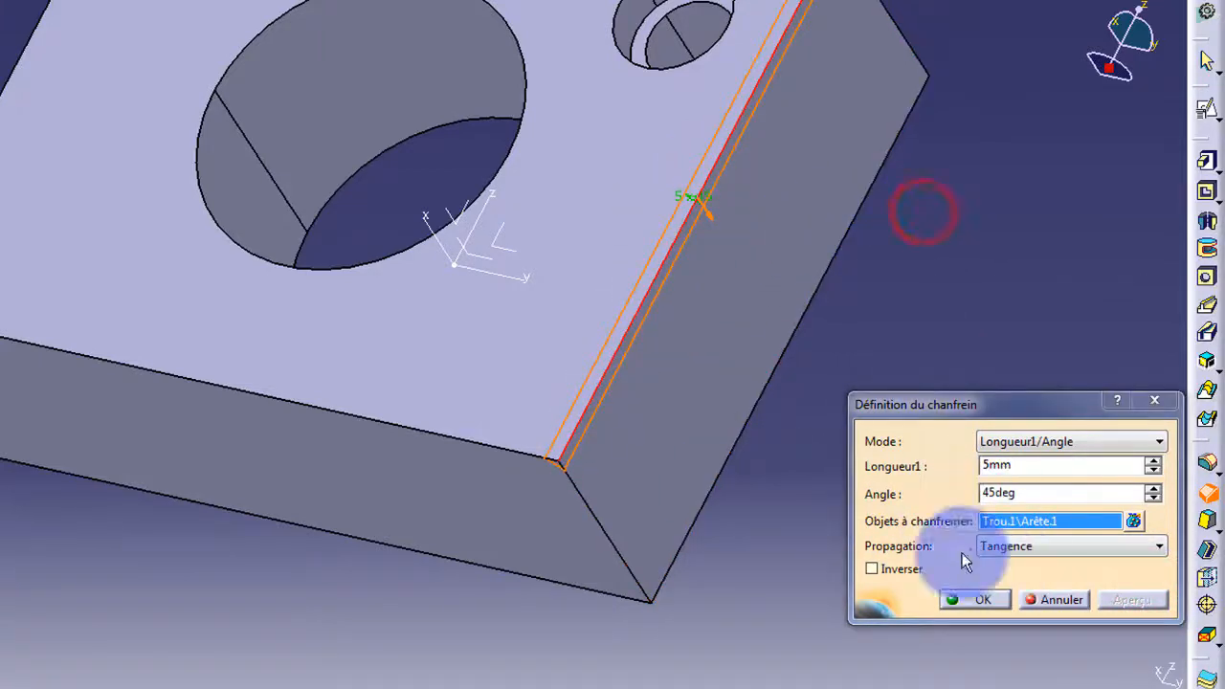
# Add the opposite parallel edge of the holed face to the chamfer selection.
pyautogui.moveTo(651, 402); pyautogui.dragTo(544, 315, button='middle')
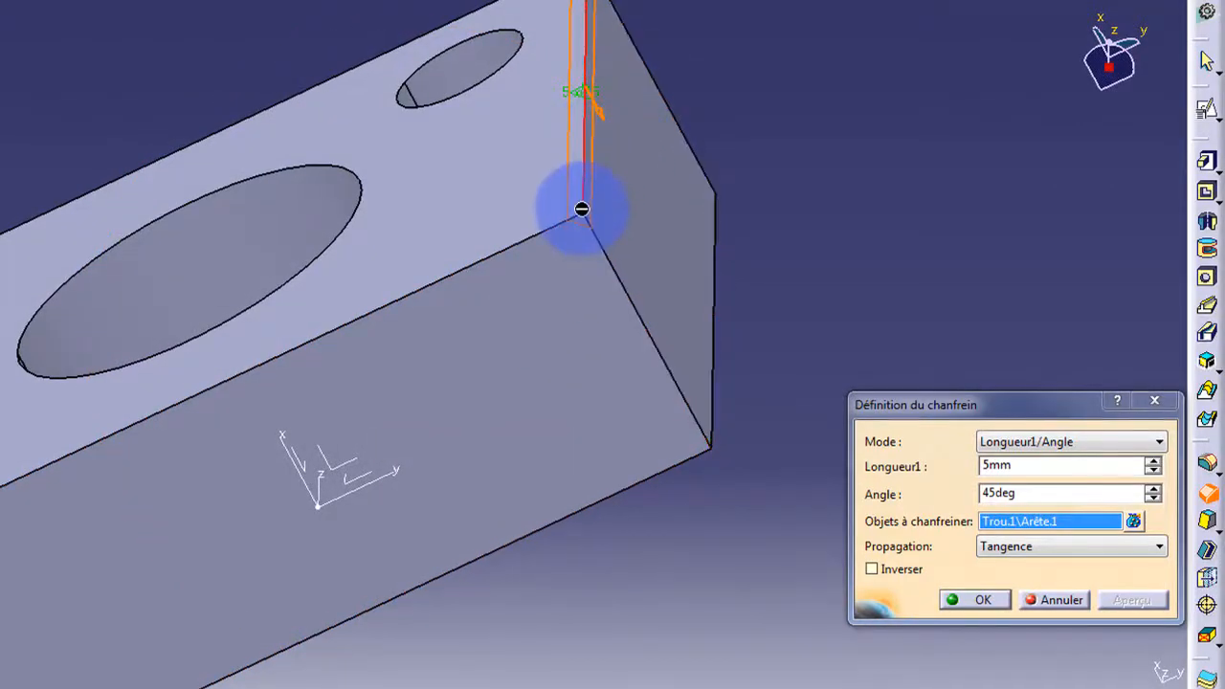
pyautogui.moveTo(524, 291); pyautogui.dragTo(581, 232, button='middle')
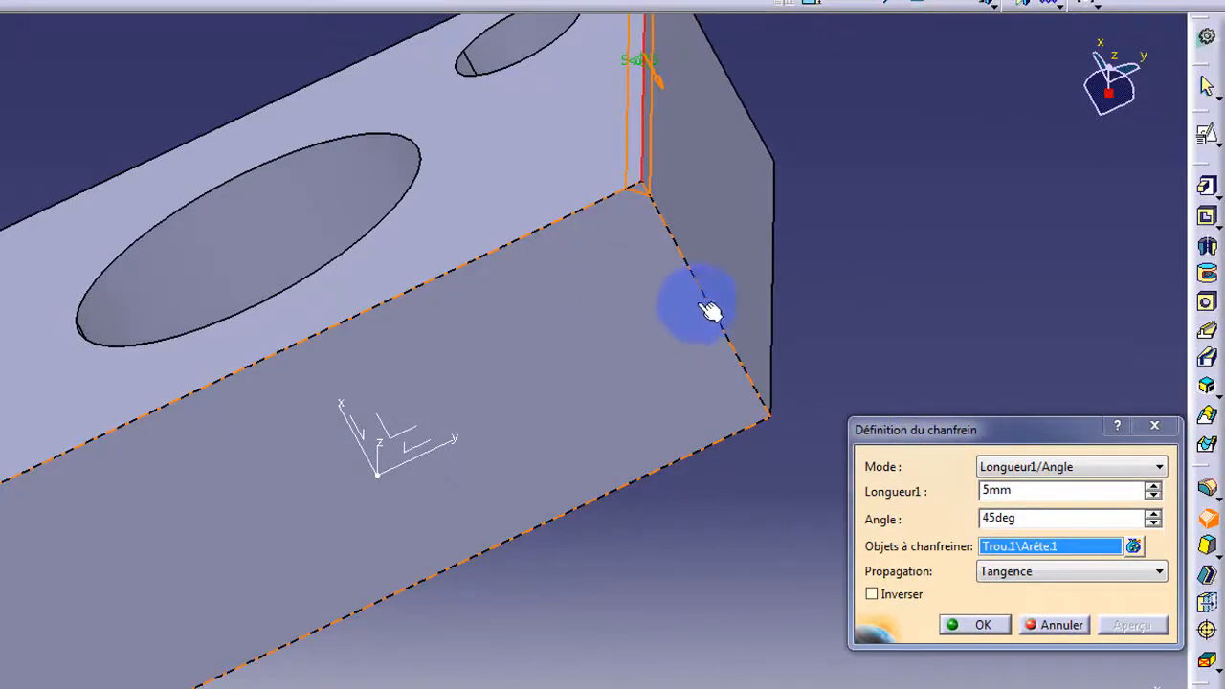
pyautogui.moveTo(296, 361); pyautogui.dragTo(470, 325, button='middle')
pyautogui.click(132, 324)
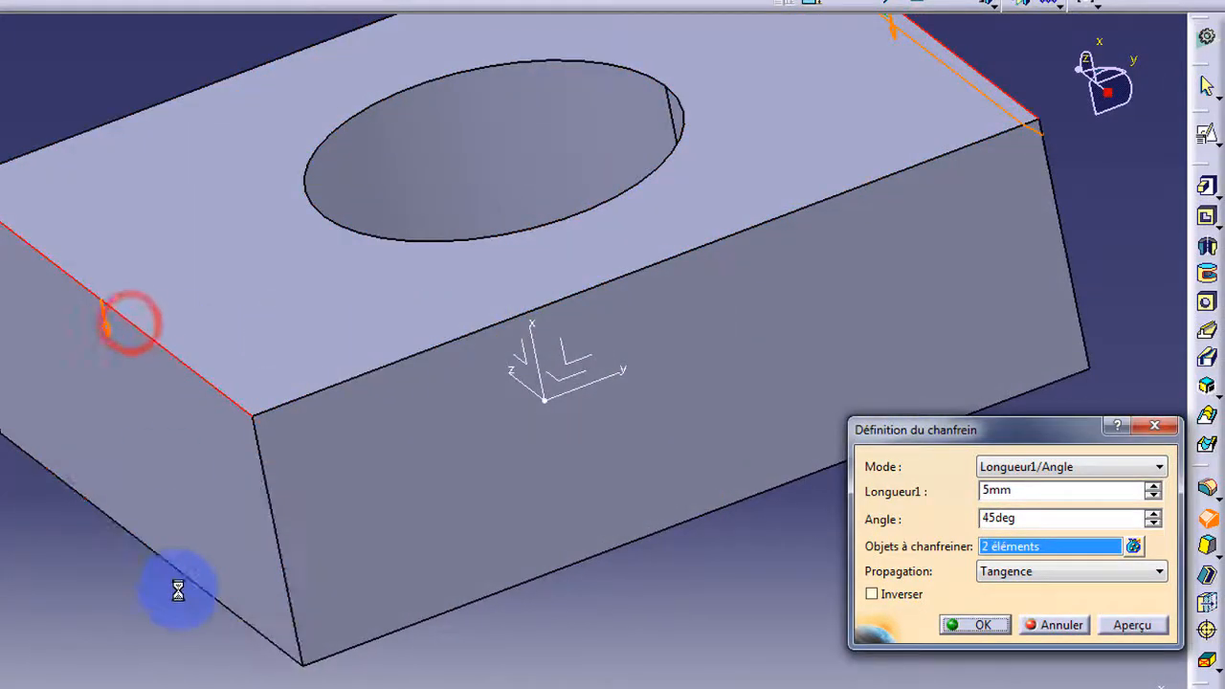
# Add the side face joining the two selected edges to the chamfer, preview it and create the chamfer.
pyautogui.moveTo(667, 315); pyautogui.dragTo(848, 96, button='middle')
pyautogui.moveTo(220, 448); pyautogui.dragTo(583, 109, button='middle')
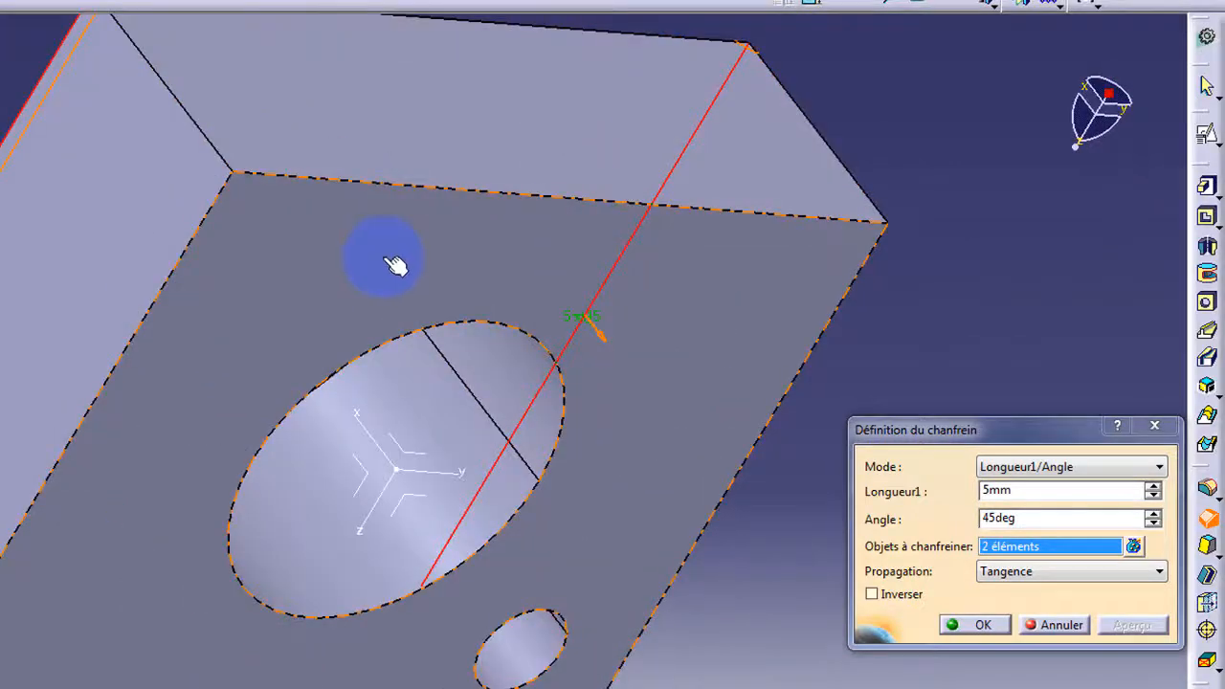
pyautogui.moveTo(395, 265); pyautogui.dragTo(322, 322, button='middle')
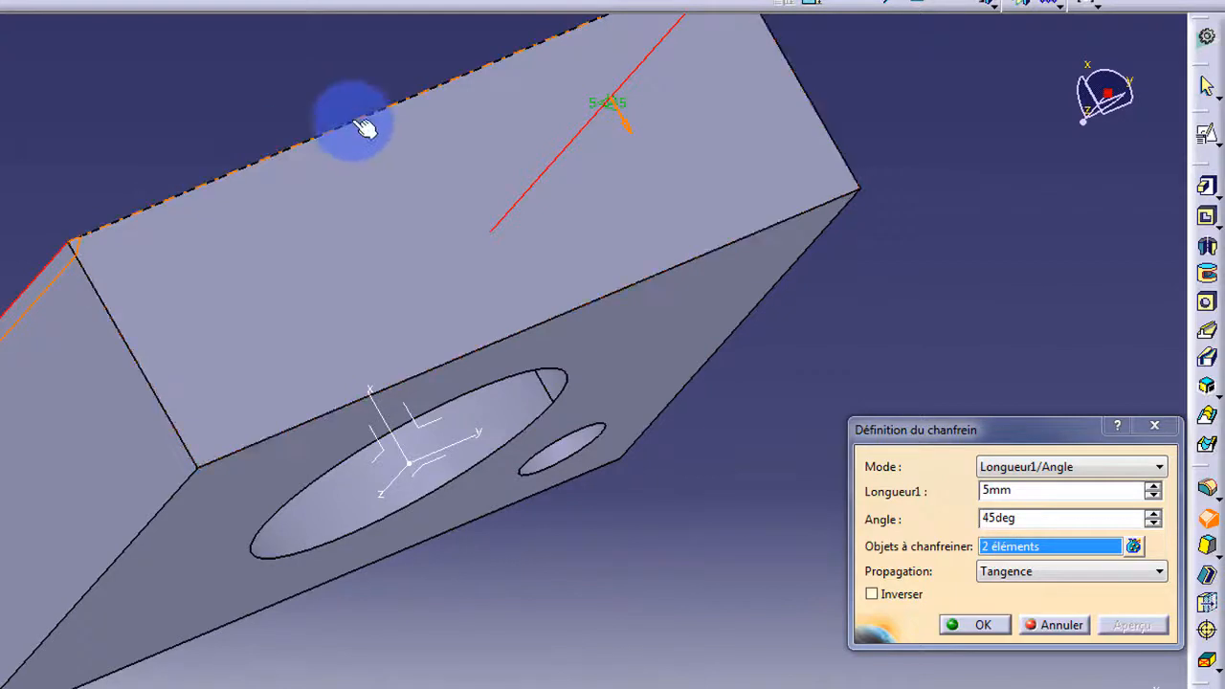
pyautogui.click(421, 308)
pyautogui.click(1127, 627)
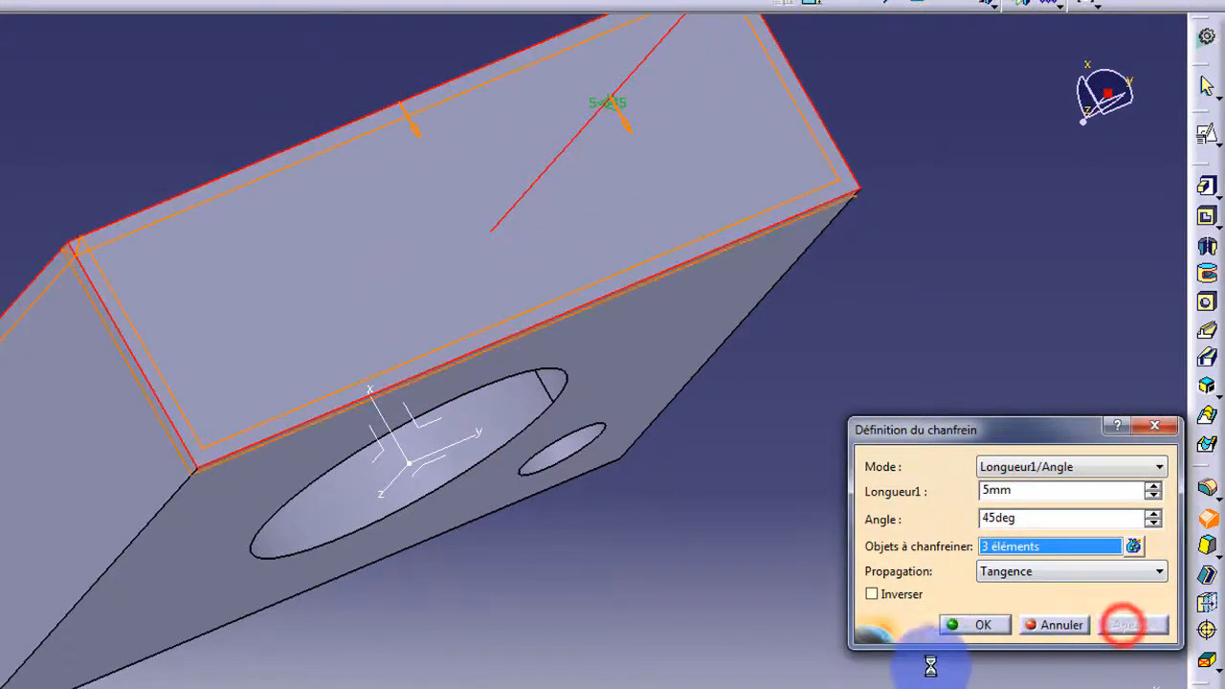
pyautogui.moveTo(299, 308); pyautogui.dragTo(976, 648, button='middle')
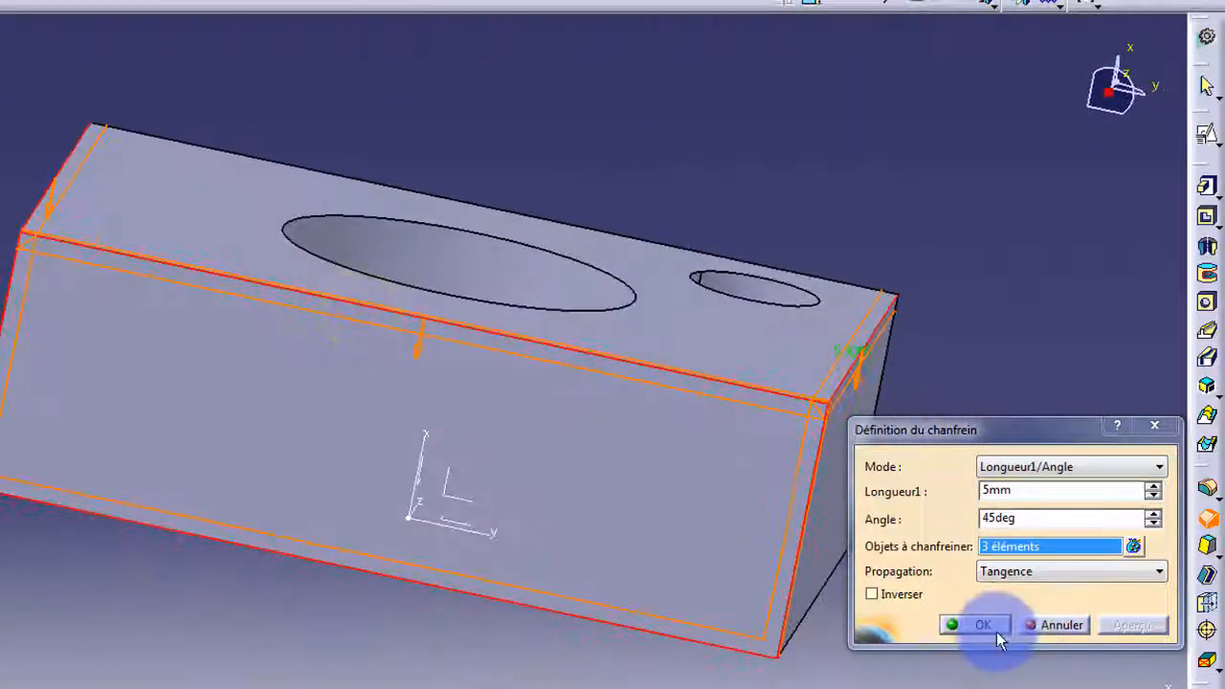
pyautogui.click(976, 627)
pyautogui.click(975, 630)
# Start an edge fillet in Tangence mode on the edge beside the small hole, on the face opposite the counterbore.
pyautogui.click(976, 488)
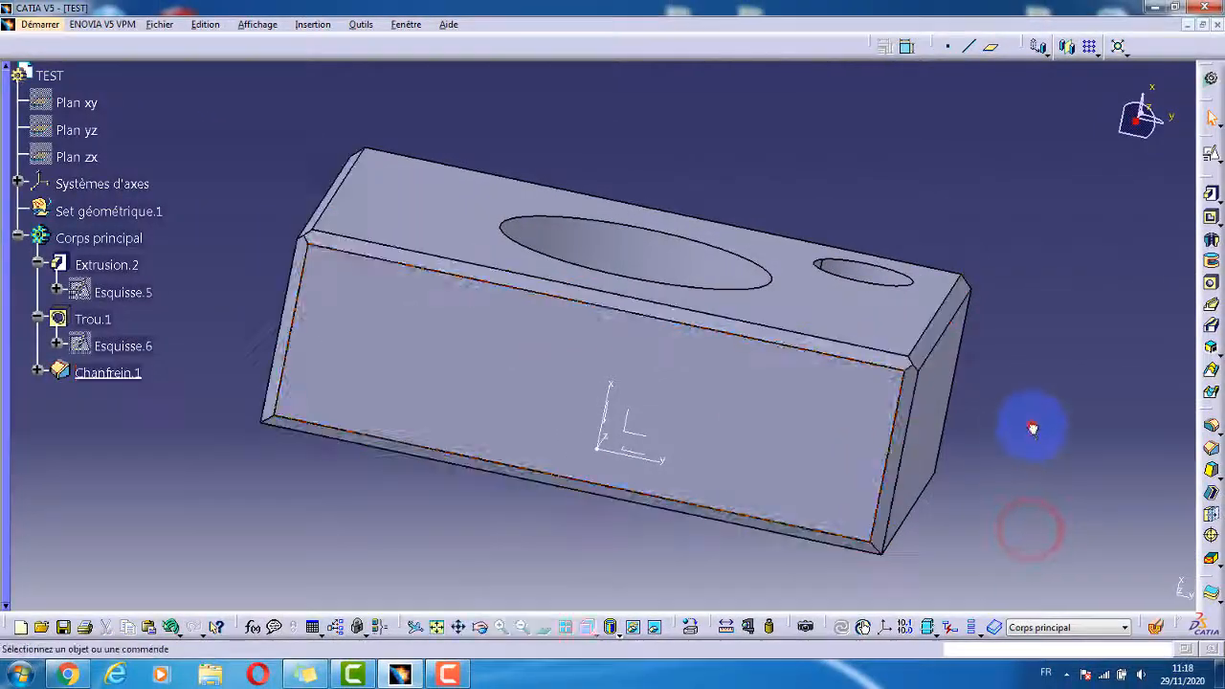
pyautogui.moveTo(485, 475); pyautogui.dragTo(458, 477, button='middle')
pyautogui.moveTo(632, 418); pyautogui.dragTo(746, 440, button='middle')
pyautogui.moveTo(582, 408)
pyautogui.mouseDown(button='middle')
pyautogui.moveTo(602, 360)
pyautogui.moveTo(660, 398)
pyautogui.mouseUp(button='middle')
pyautogui.click(890, 387)
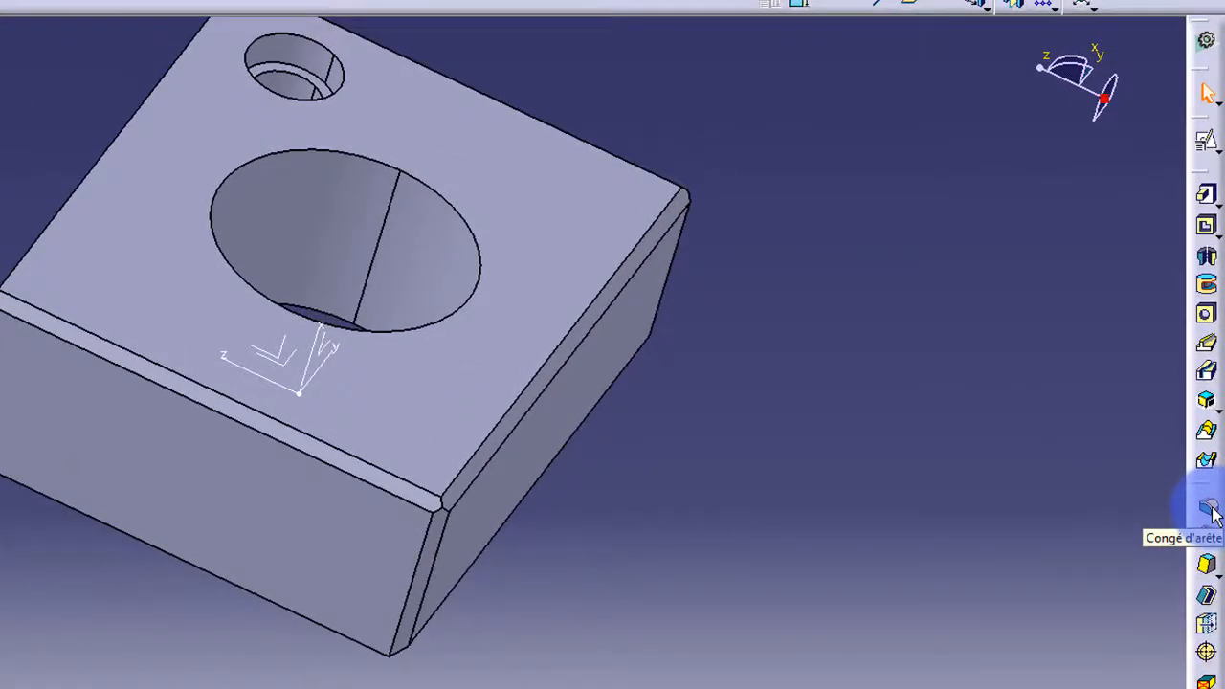
pyautogui.click(1210, 508)
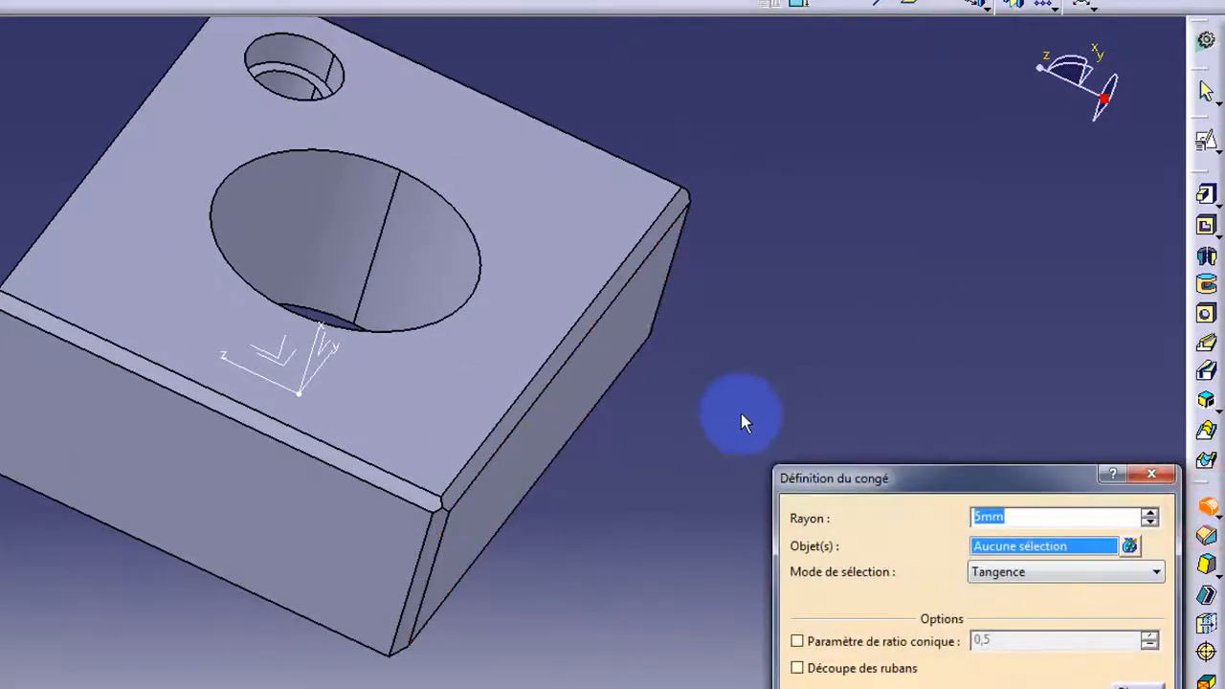
pyautogui.moveTo(320, 558); pyautogui.dragTo(536, 450, button='middle')
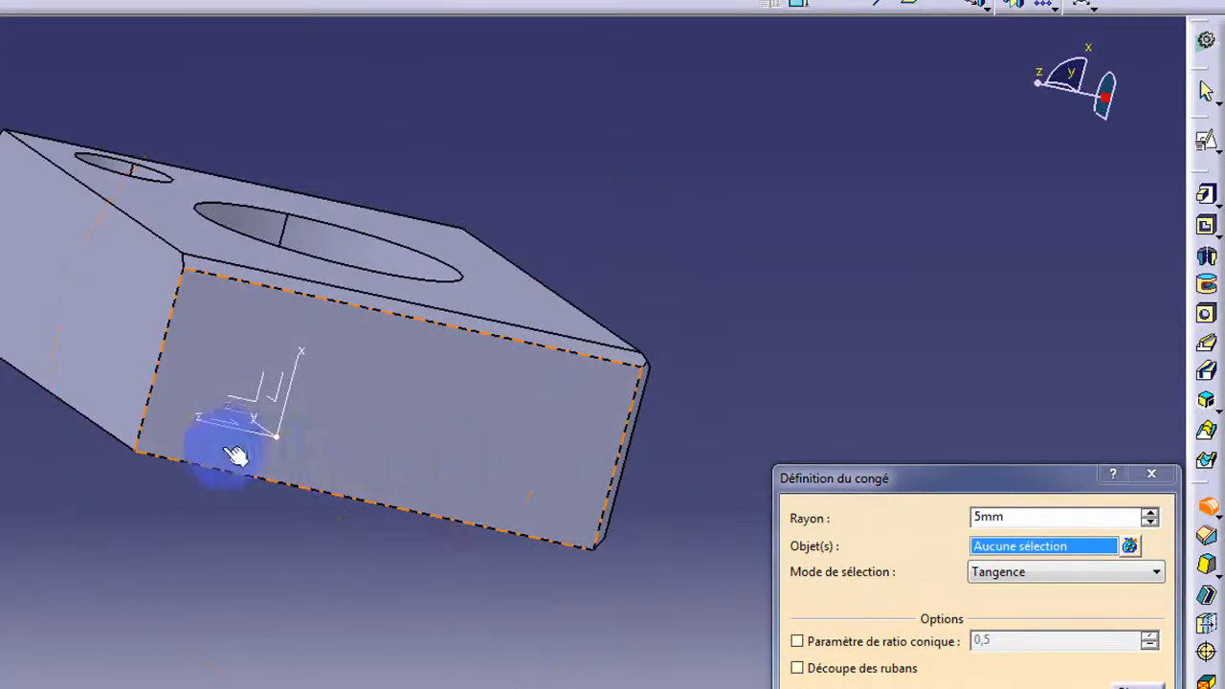
pyautogui.moveTo(234, 455); pyautogui.dragTo(383, 265, button='middle')
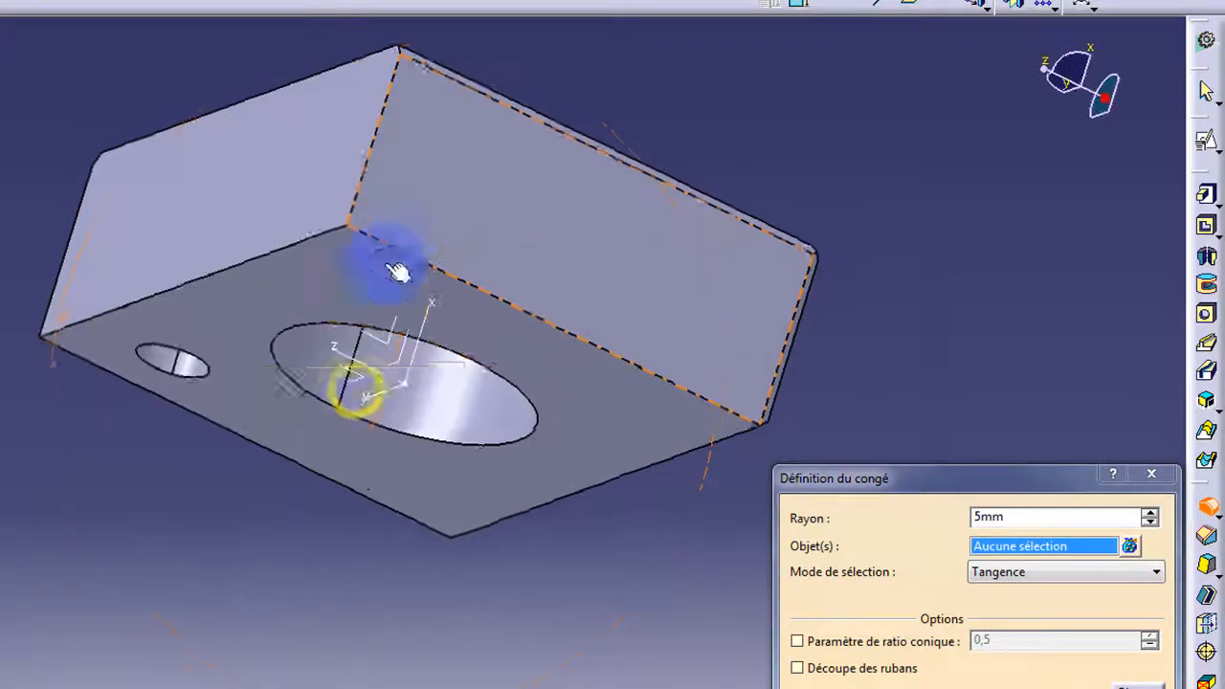
pyautogui.click(272, 262)
pyautogui.moveTo(297, 330); pyautogui.dragTo(326, 206, button='middle')
pyautogui.moveTo(164, 237); pyautogui.dragTo(257, 293, button='middle')
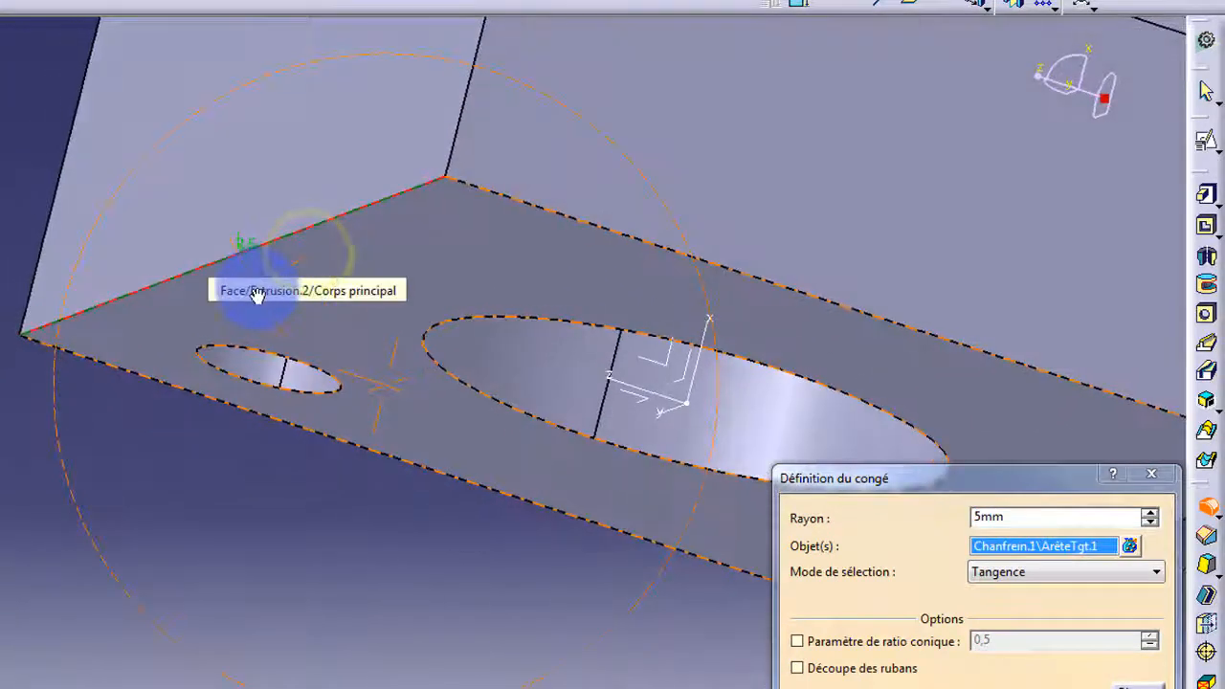
# Set the fillet radius to 10 mm and check its preview along the selected edge.
pyautogui.doubleClick(1016, 512)
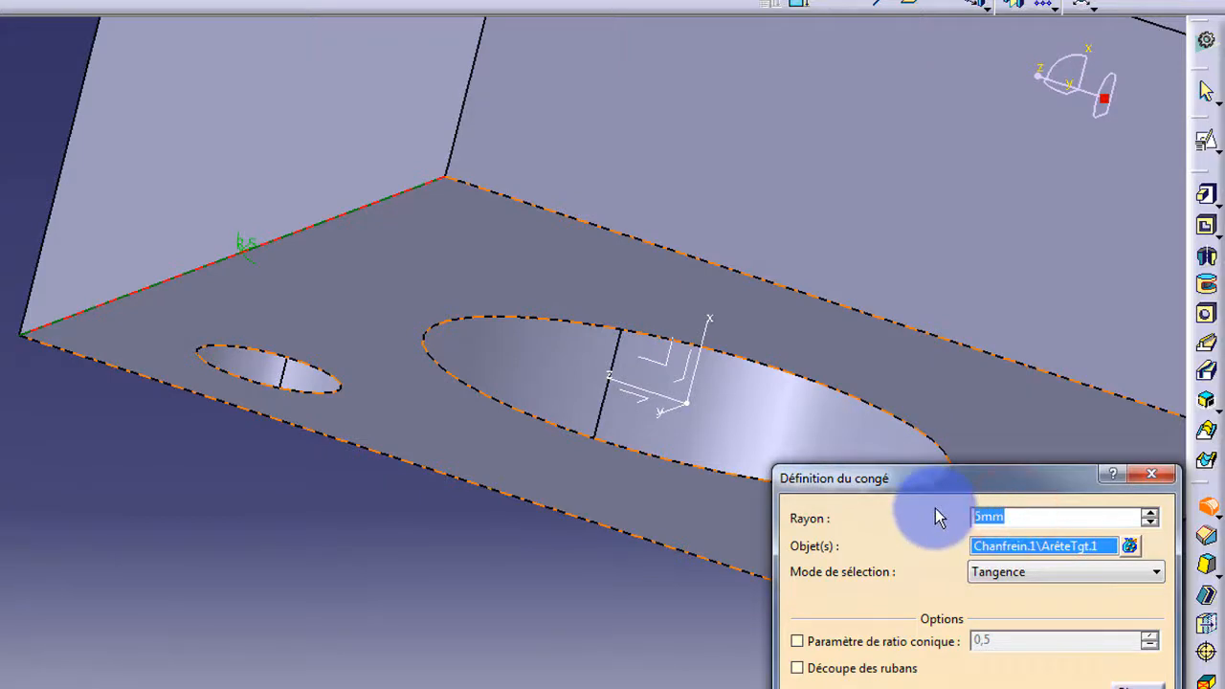
pyautogui.write('10')
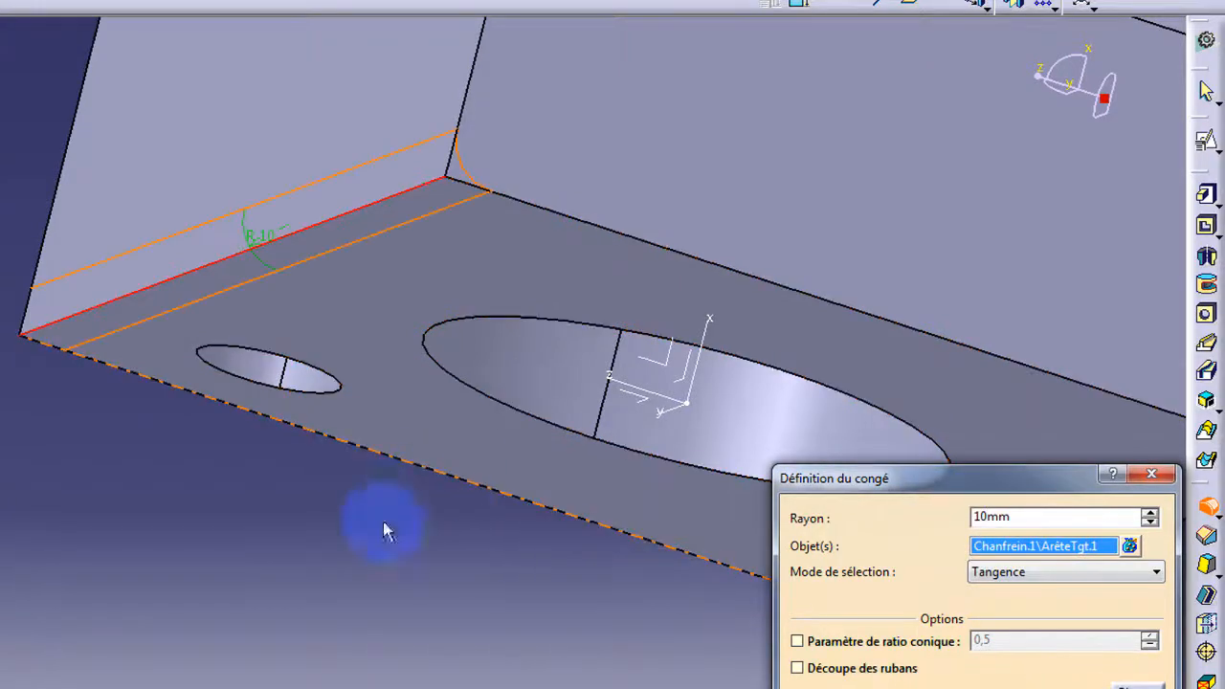
pyautogui.moveTo(323, 248); pyautogui.dragTo(265, 258, button='middle')
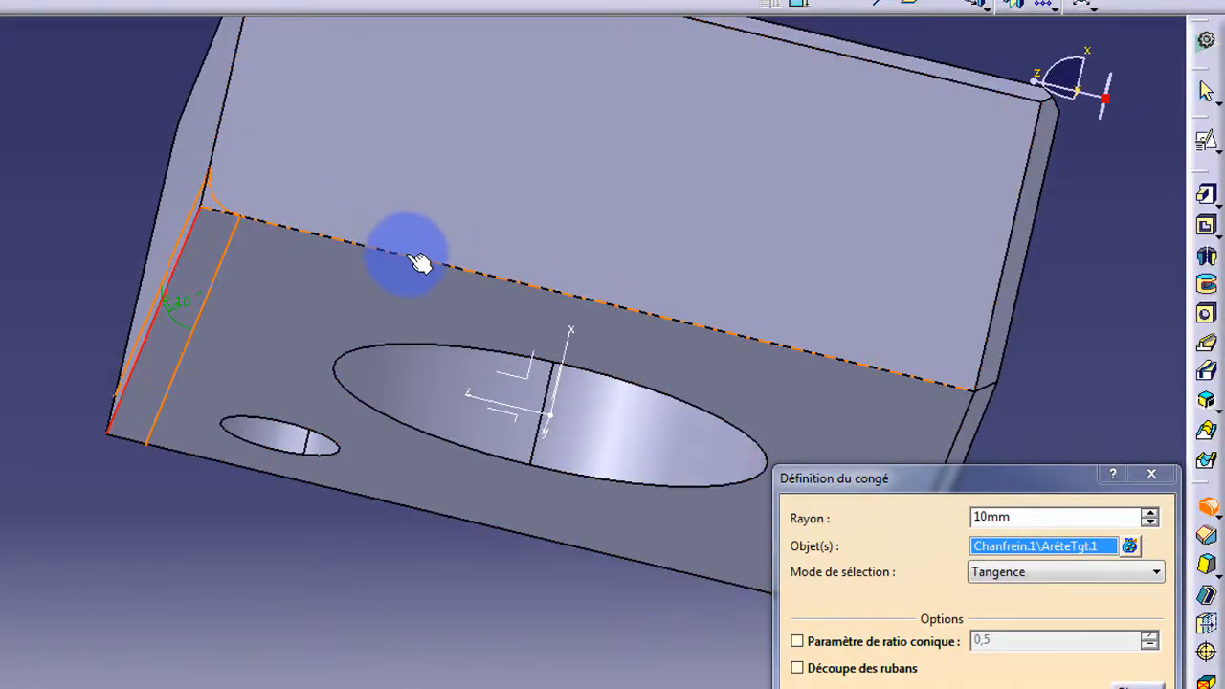
pyautogui.moveTo(430, 208); pyautogui.dragTo(562, 343, button='middle')
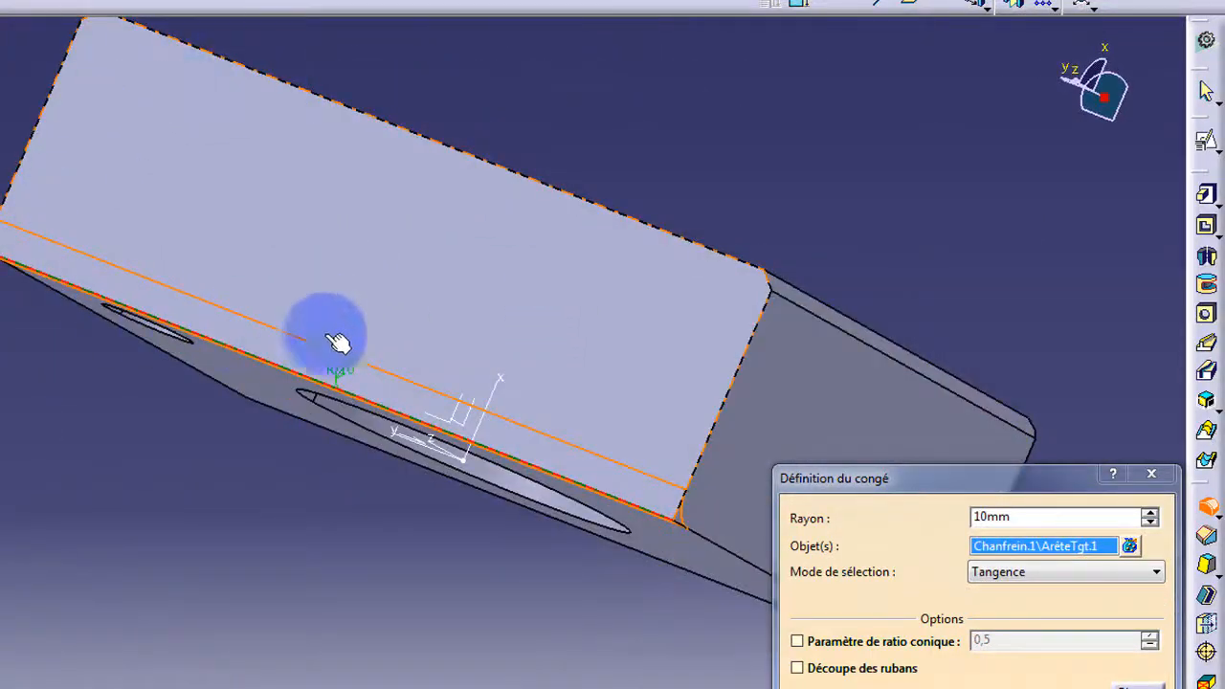
pyautogui.moveTo(383, 283); pyautogui.dragTo(214, 115, button='middle')
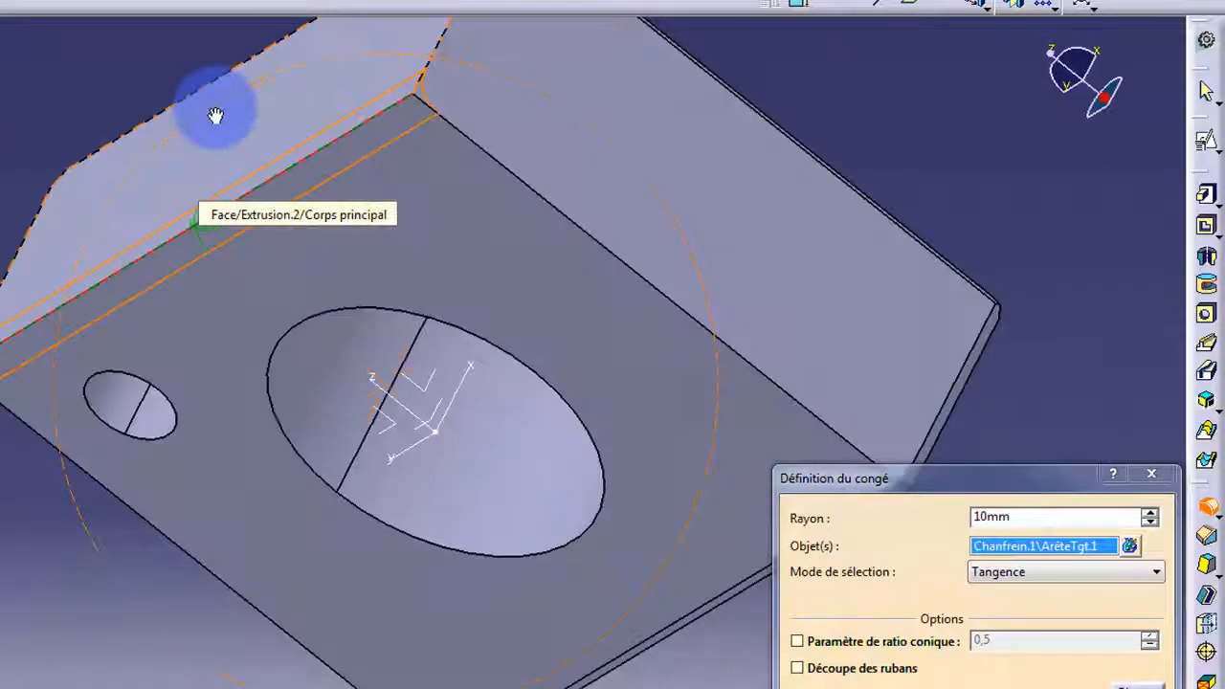
# Add the large hole's cylindrical face to the fillet selection, preview the result and create the fillet.
pyautogui.moveTo(531, 437); pyautogui.dragTo(433, 383, button='middle')
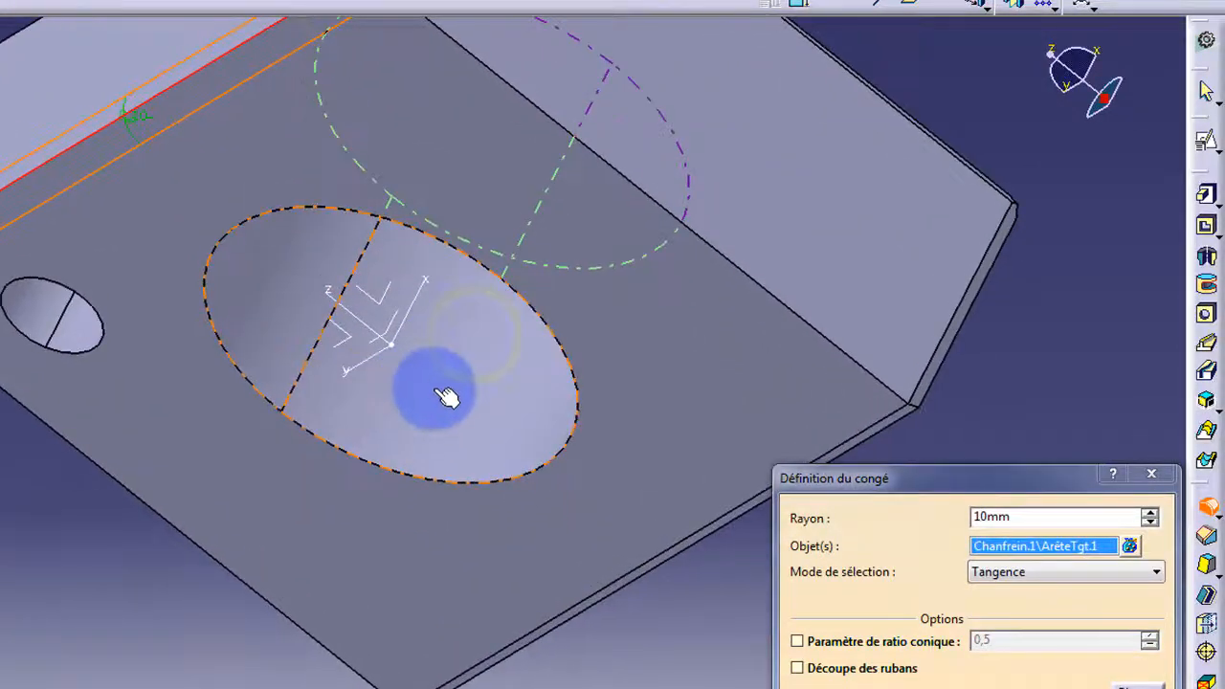
pyautogui.click(444, 395)
pyautogui.moveTo(287, 383); pyautogui.dragTo(205, 311, button='middle')
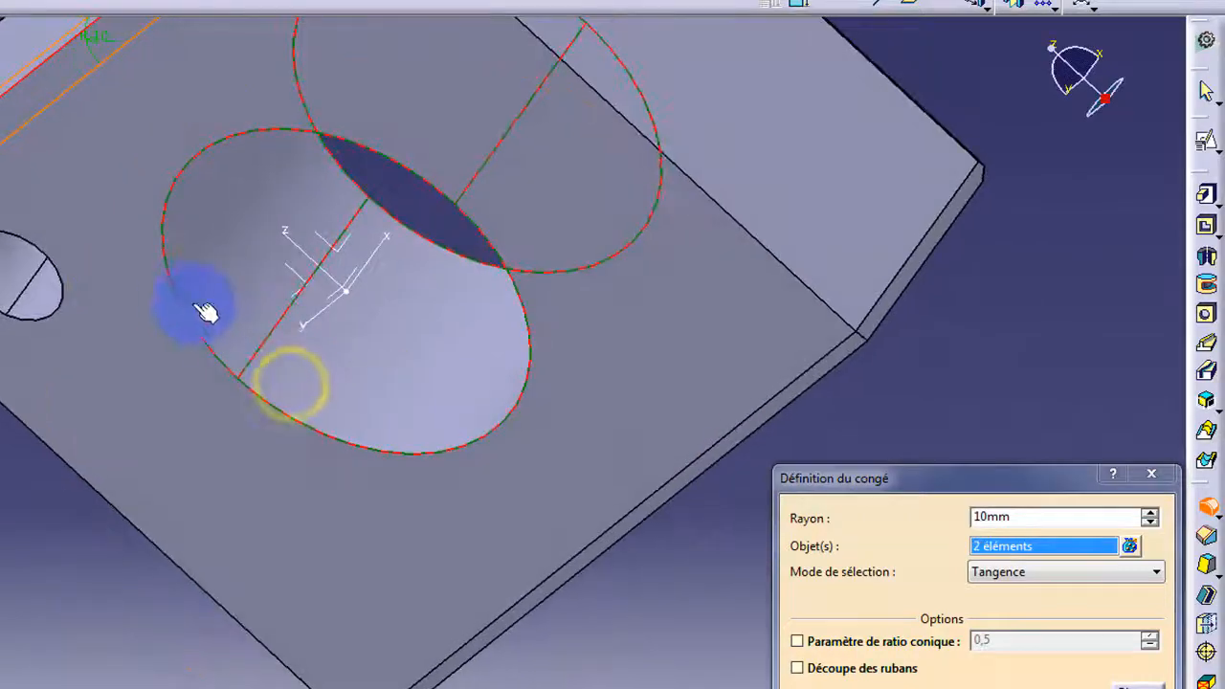
pyautogui.moveTo(475, 282)
pyautogui.mouseDown(button='middle')
pyautogui.moveTo(279, 492)
pyautogui.moveTo(424, 246)
pyautogui.moveTo(466, 214)
pyautogui.mouseUp(button='middle')
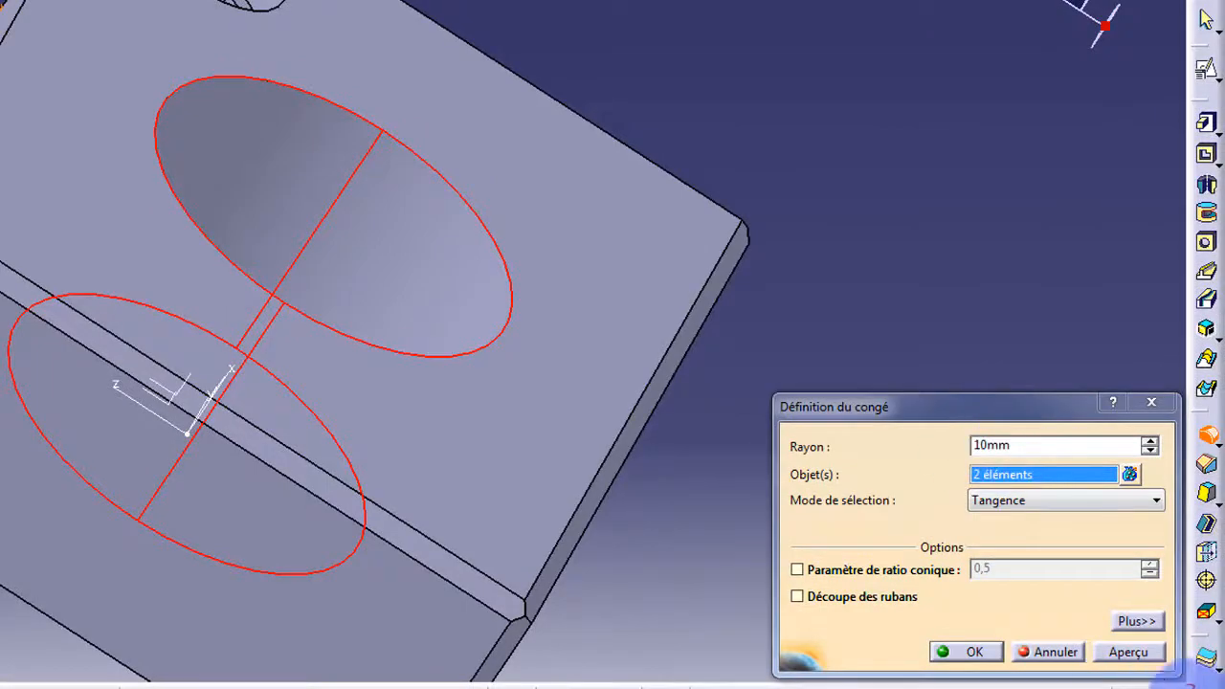
pyautogui.click(1147, 654)
pyautogui.click(963, 651)
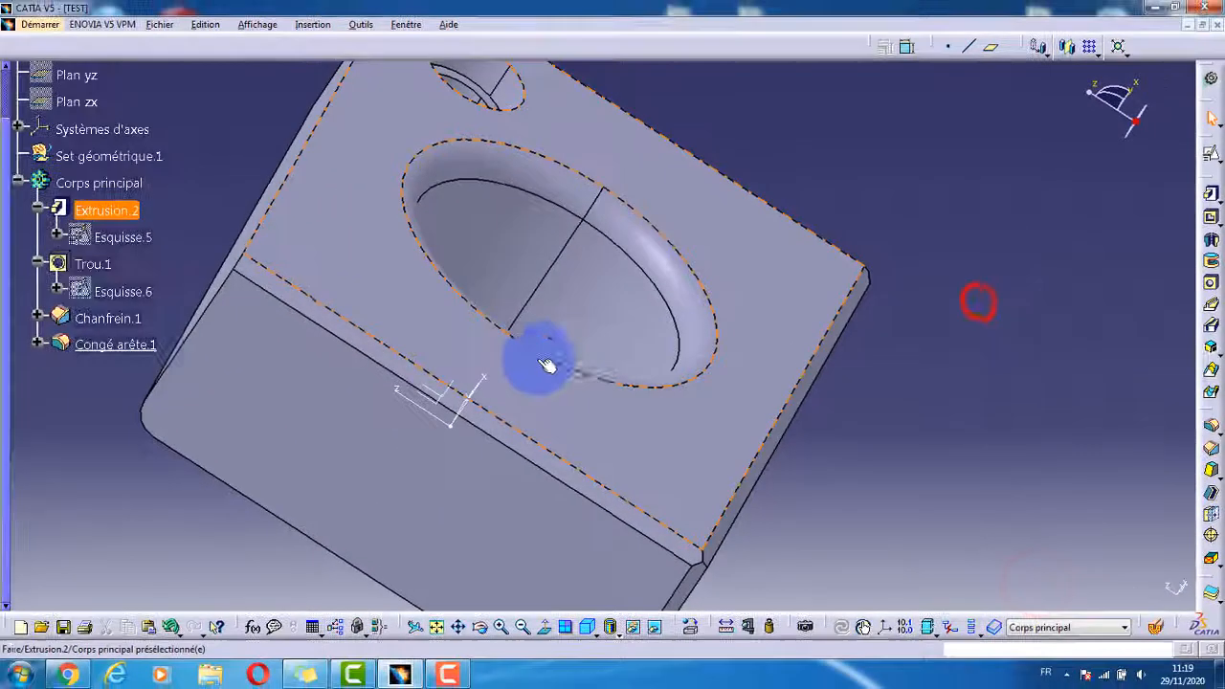
# Examine the filleted rims of the large hole and the rounded block edge from several angles.
pyautogui.moveTo(541, 355); pyautogui.dragTo(586, 360, button='middle')
pyautogui.moveTo(651, 281)
pyautogui.mouseDown(button='middle')
pyautogui.moveTo(561, 411)
pyautogui.moveTo(553, 380)
pyautogui.moveTo(715, 231)
pyautogui.moveTo(692, 274)
pyautogui.mouseUp(button='middle')
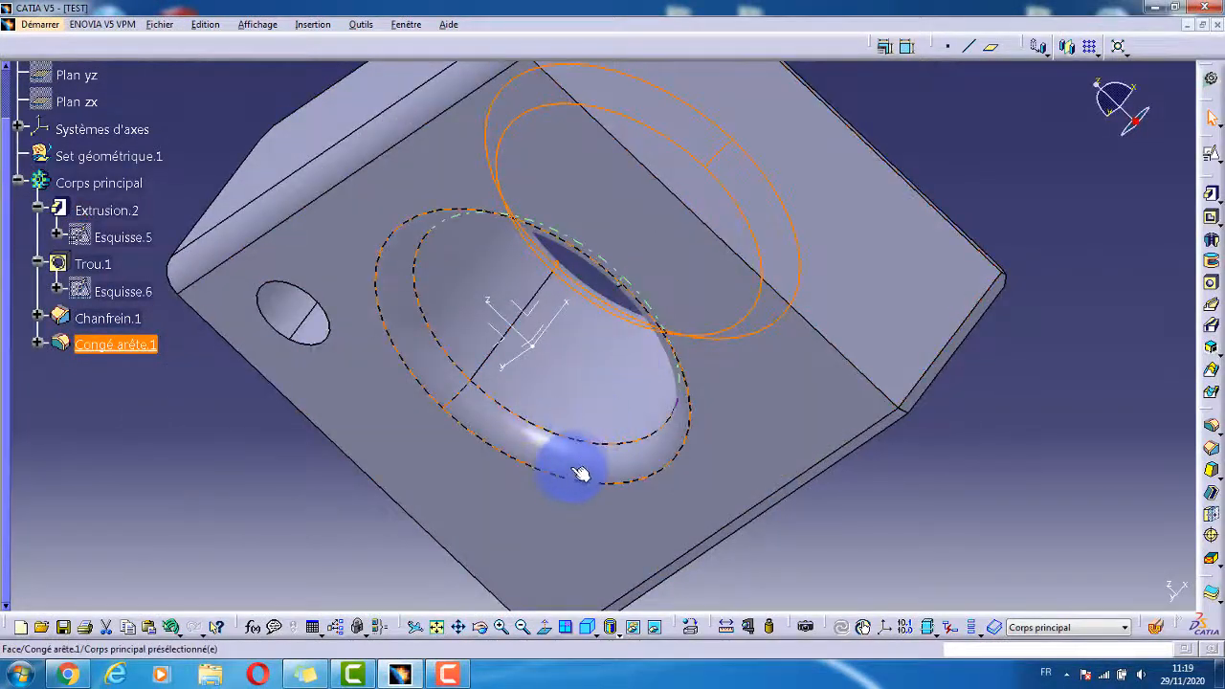
pyautogui.moveTo(581, 474); pyautogui.dragTo(404, 190, button='middle')
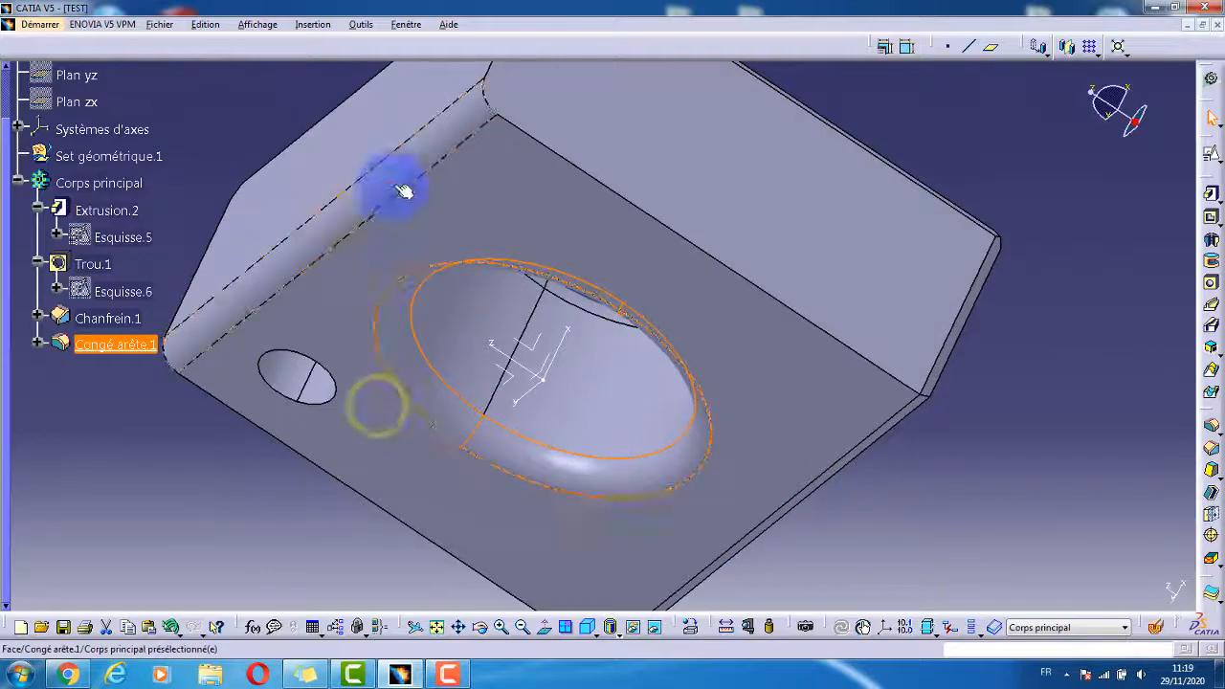
pyautogui.moveTo(606, 312); pyautogui.dragTo(1134, 418, button='middle')
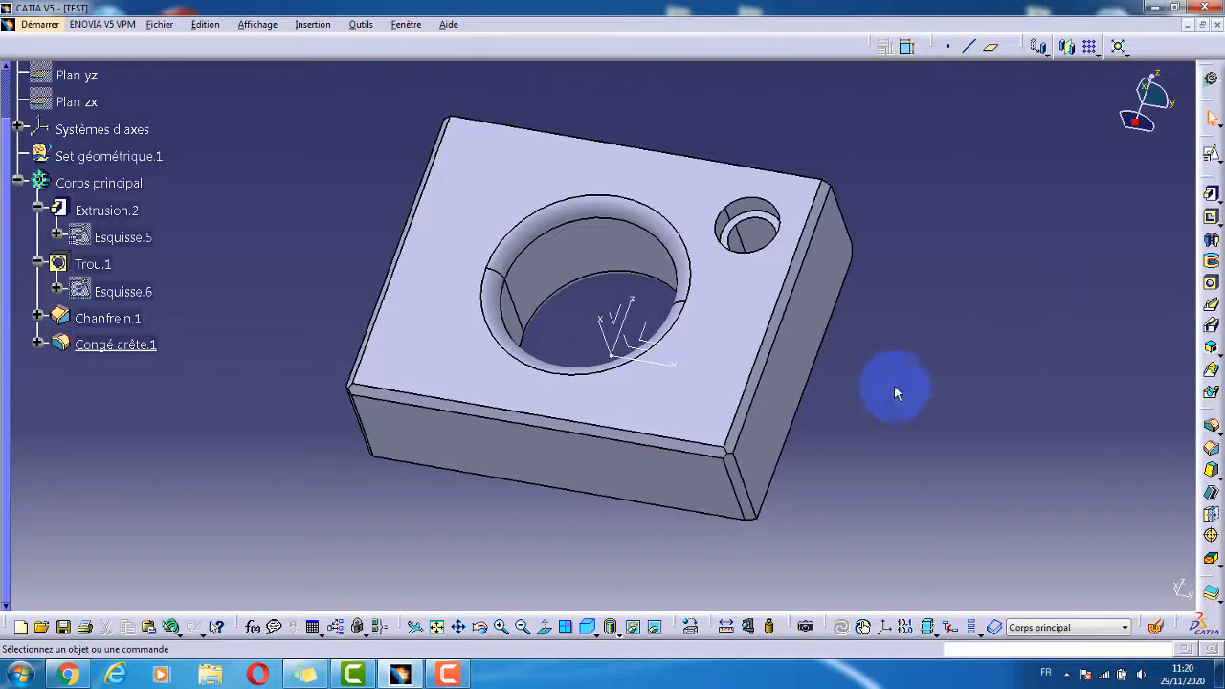
pyautogui.moveTo(706, 424); pyautogui.dragTo(512, 447, button='middle')
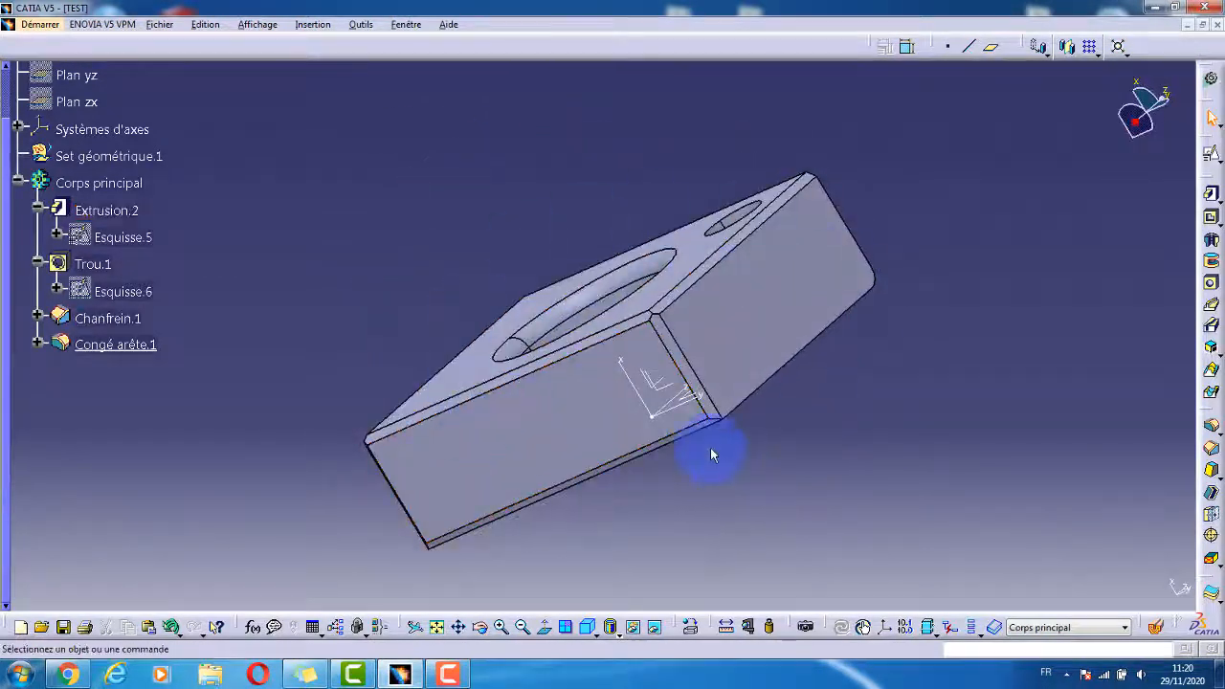
pyautogui.moveTo(711, 454); pyautogui.dragTo(670, 346, button='middle')
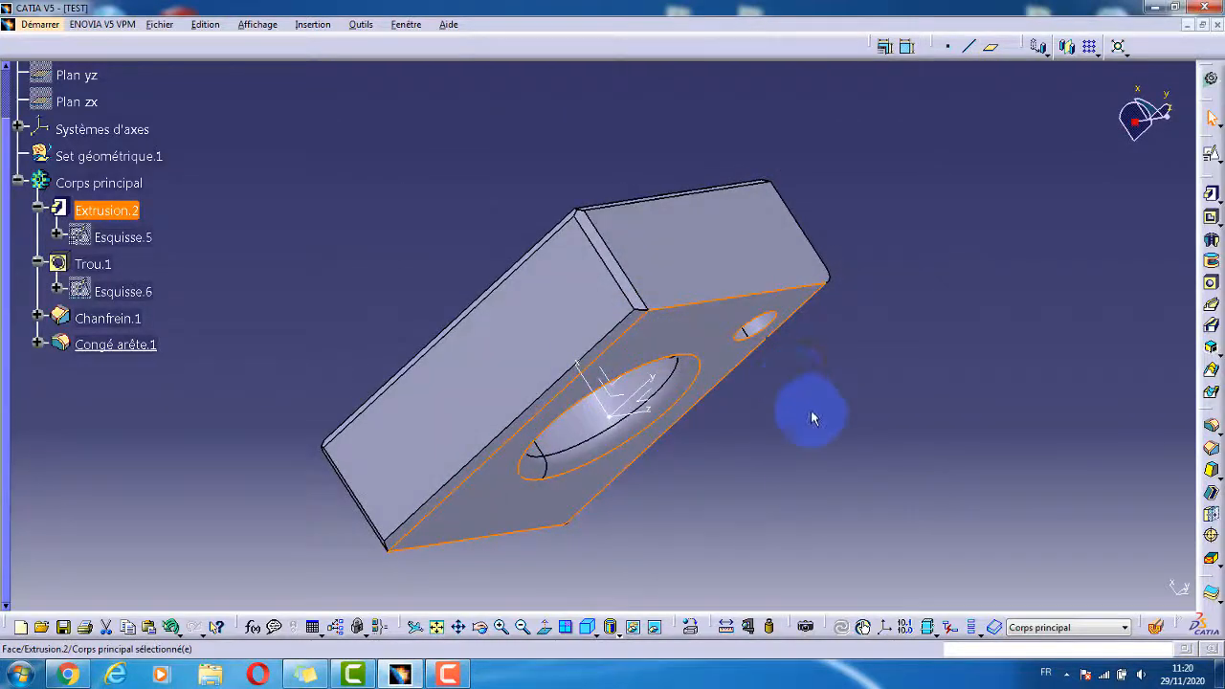
pyautogui.click(847, 411)
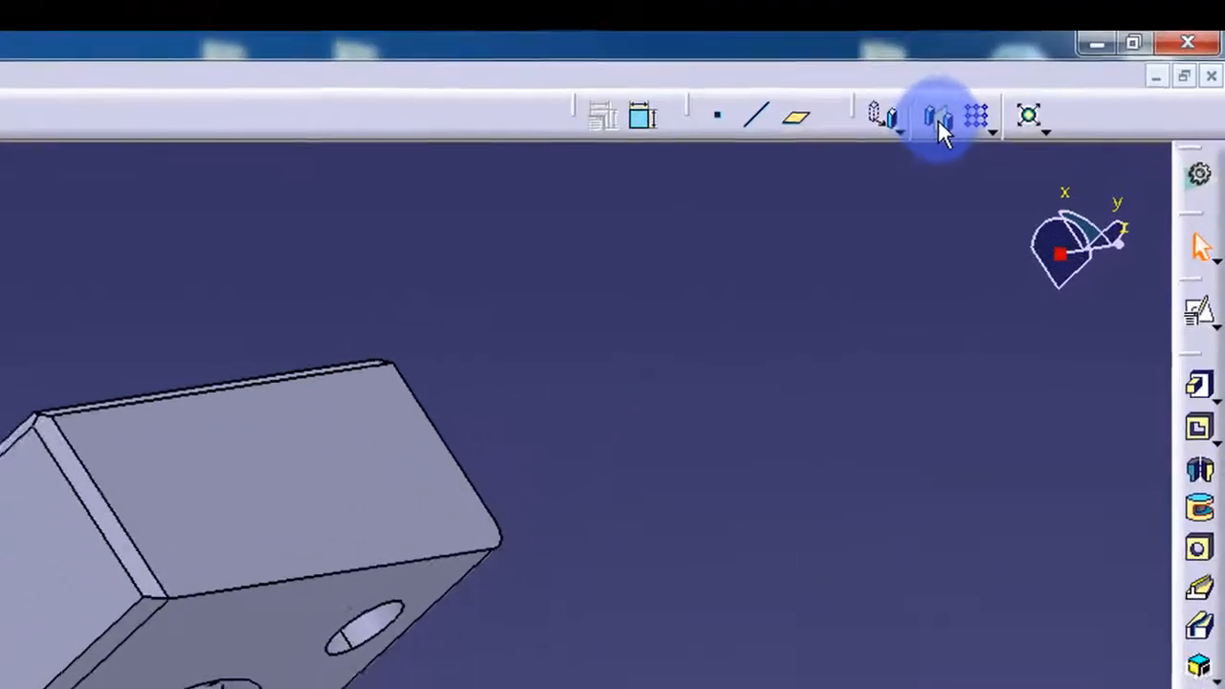
# Mirror the whole current solid about the block's unchamfered face opposite the counterbore.
pyautogui.click(934, 134)
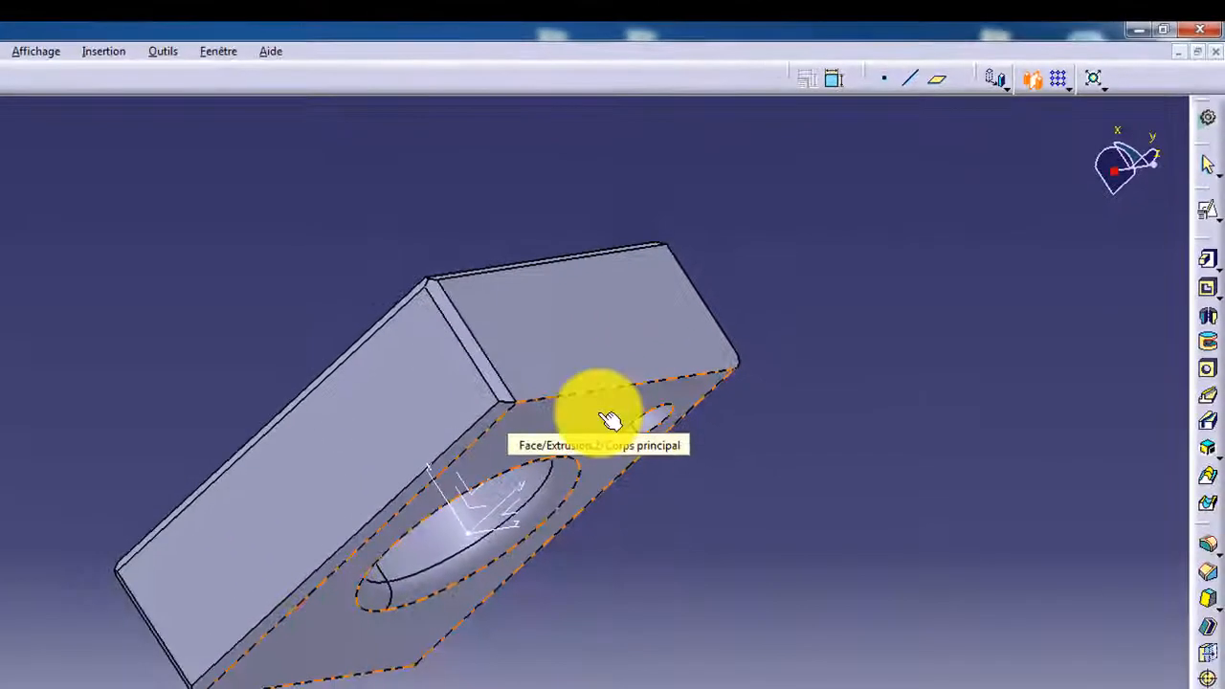
pyautogui.click(603, 417)
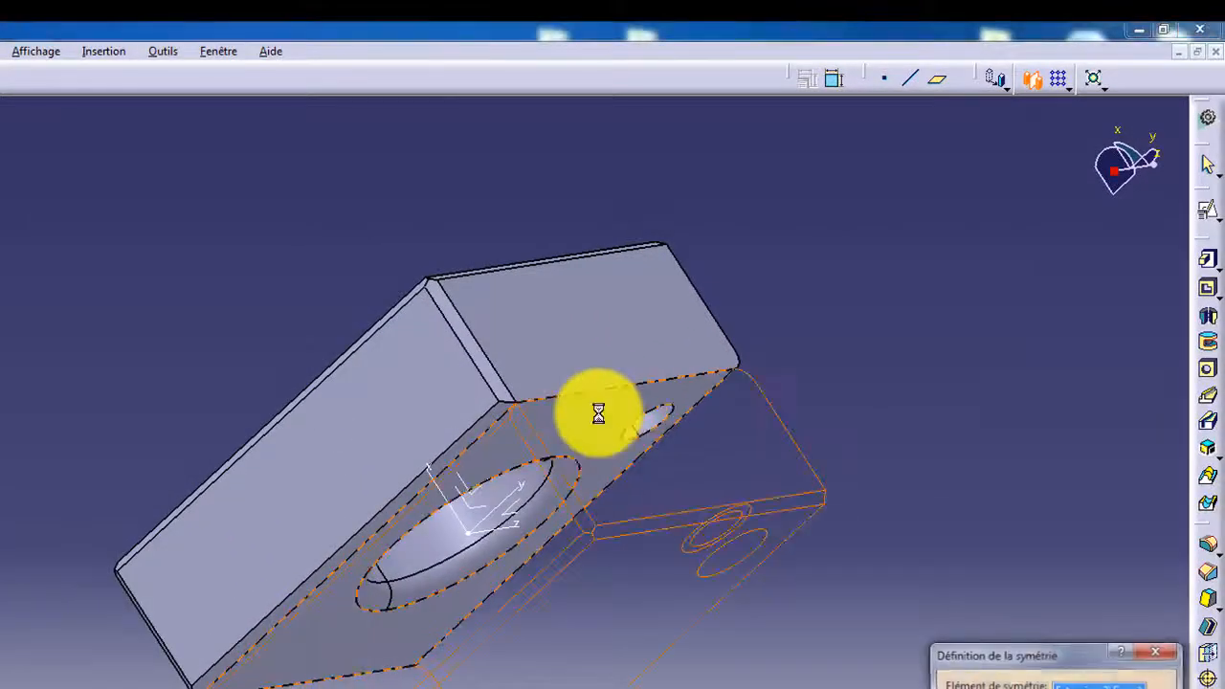
pyautogui.moveTo(543, 474); pyautogui.dragTo(607, 390, button='middle')
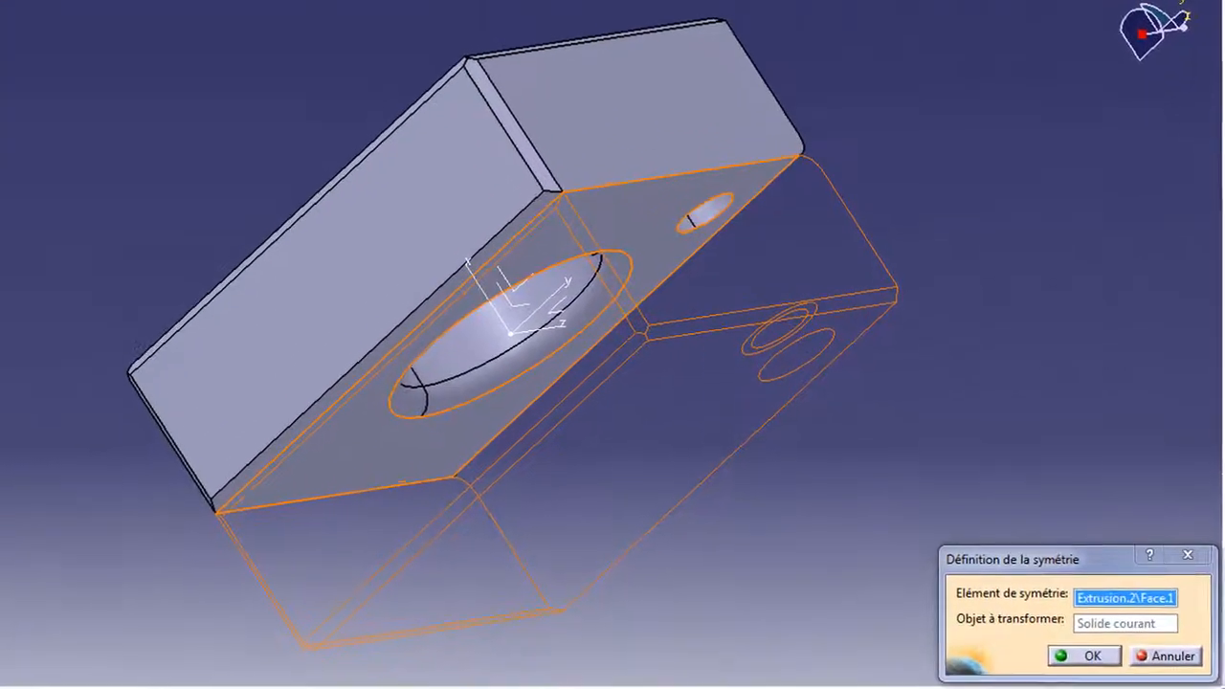
pyautogui.click(1123, 640)
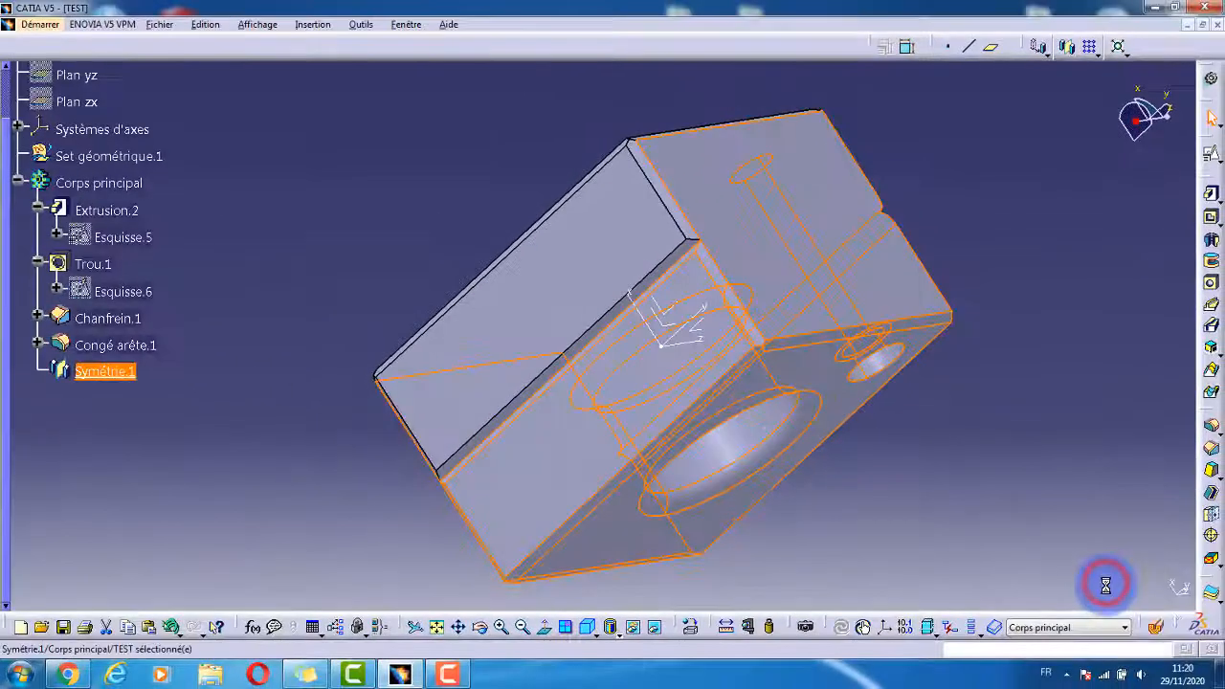
# Undo the mirror of the solid.
pyautogui.moveTo(915, 406); pyautogui.dragTo(615, 417, button='middle')
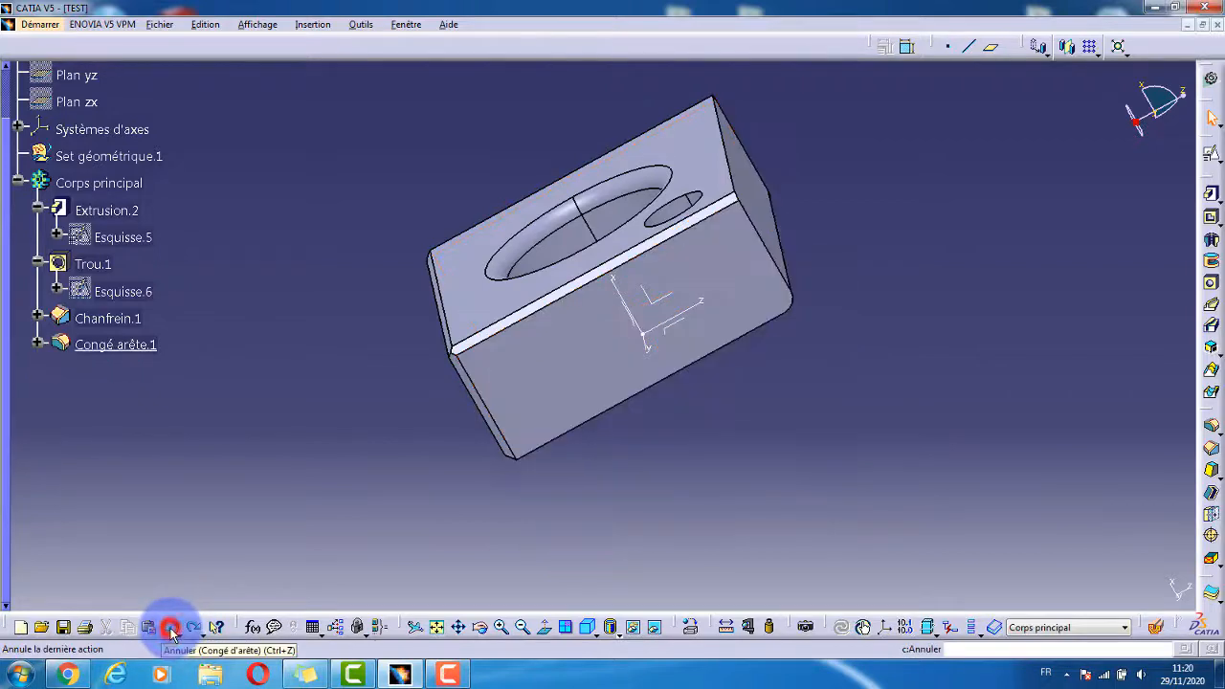
pyautogui.moveTo(533, 437); pyautogui.dragTo(677, 490, button='middle')
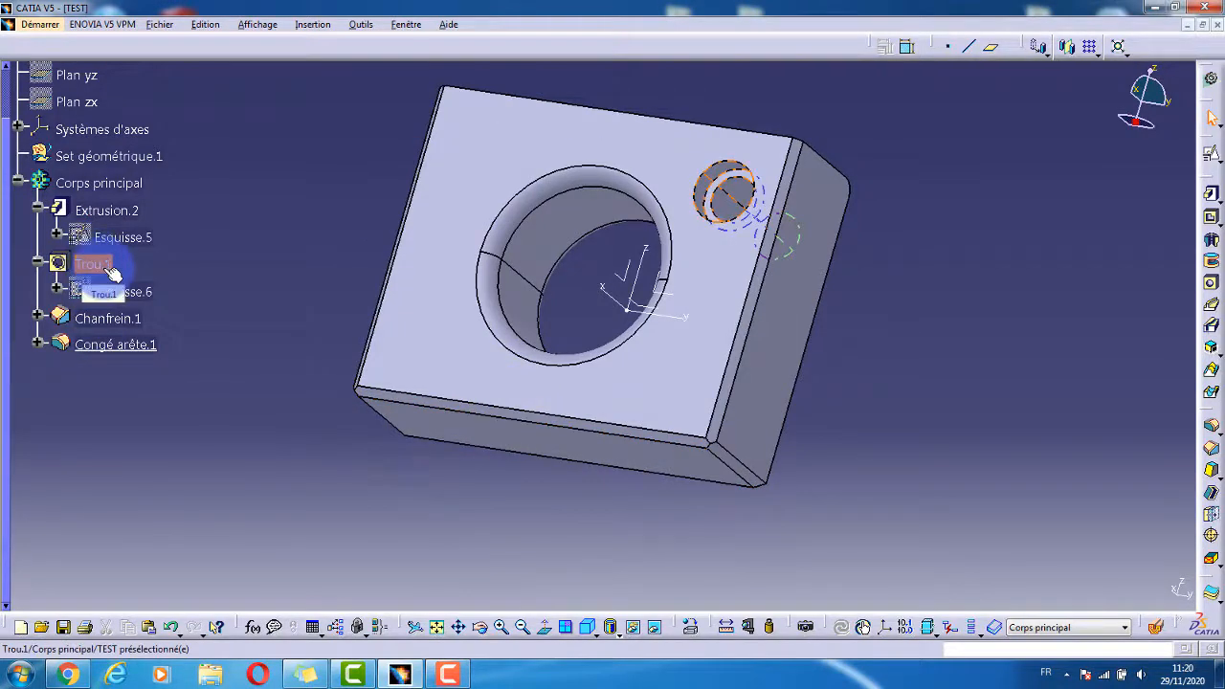
pyautogui.click(96, 264)
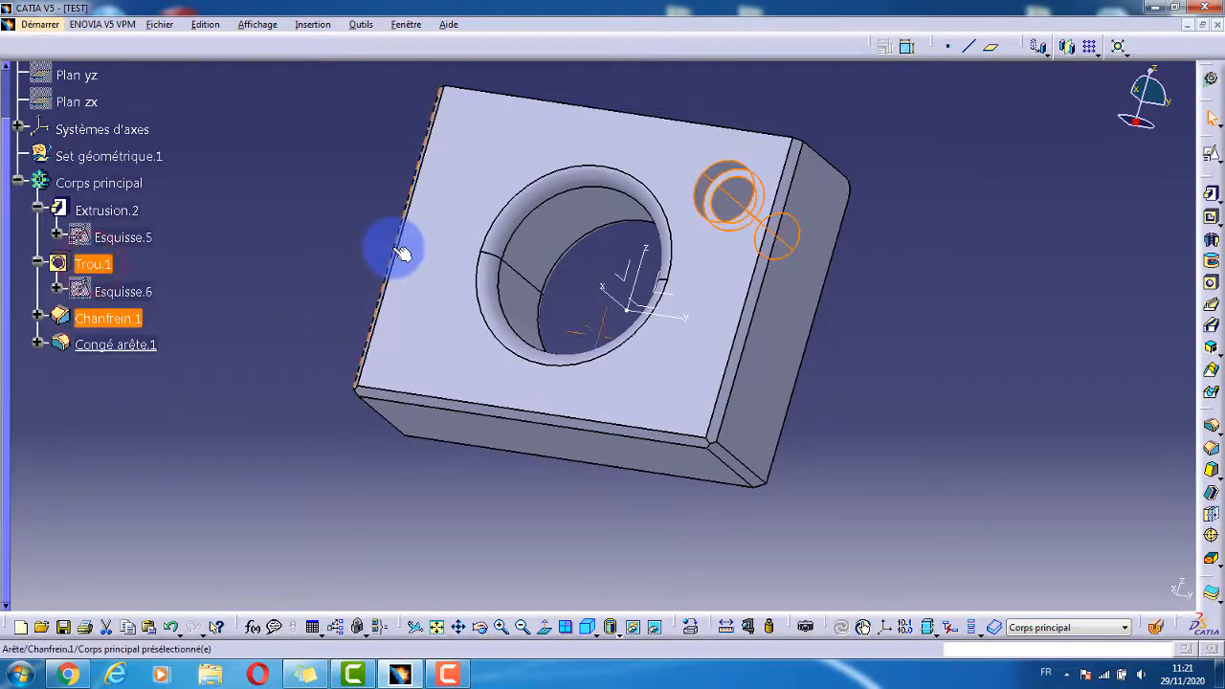
pyautogui.moveTo(399, 246); pyautogui.dragTo(560, 249, button='middle')
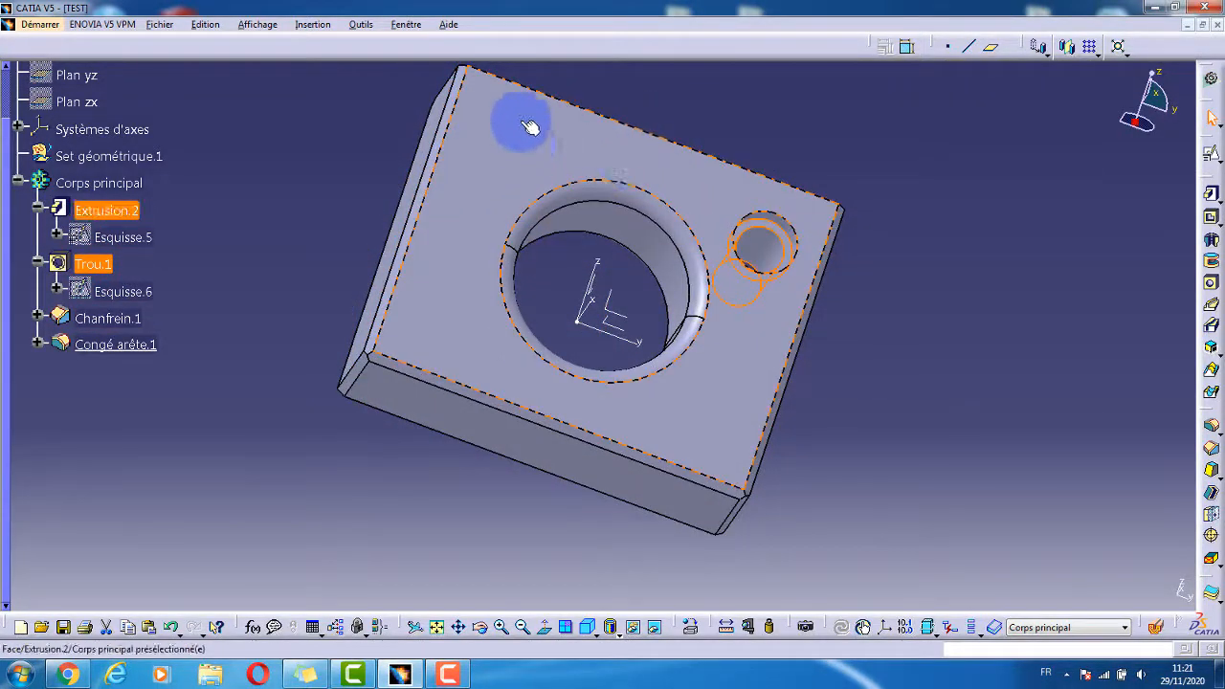
pyautogui.moveTo(619, 313); pyautogui.dragTo(589, 299, button='middle')
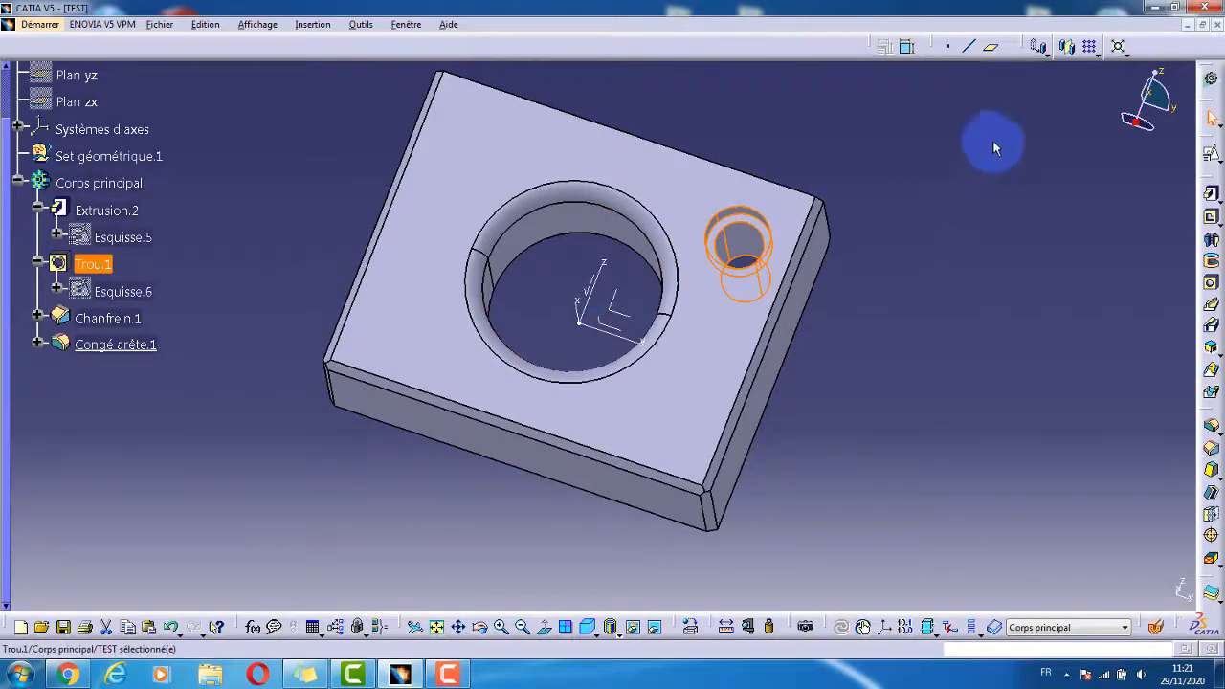
pyautogui.click(1032, 143)
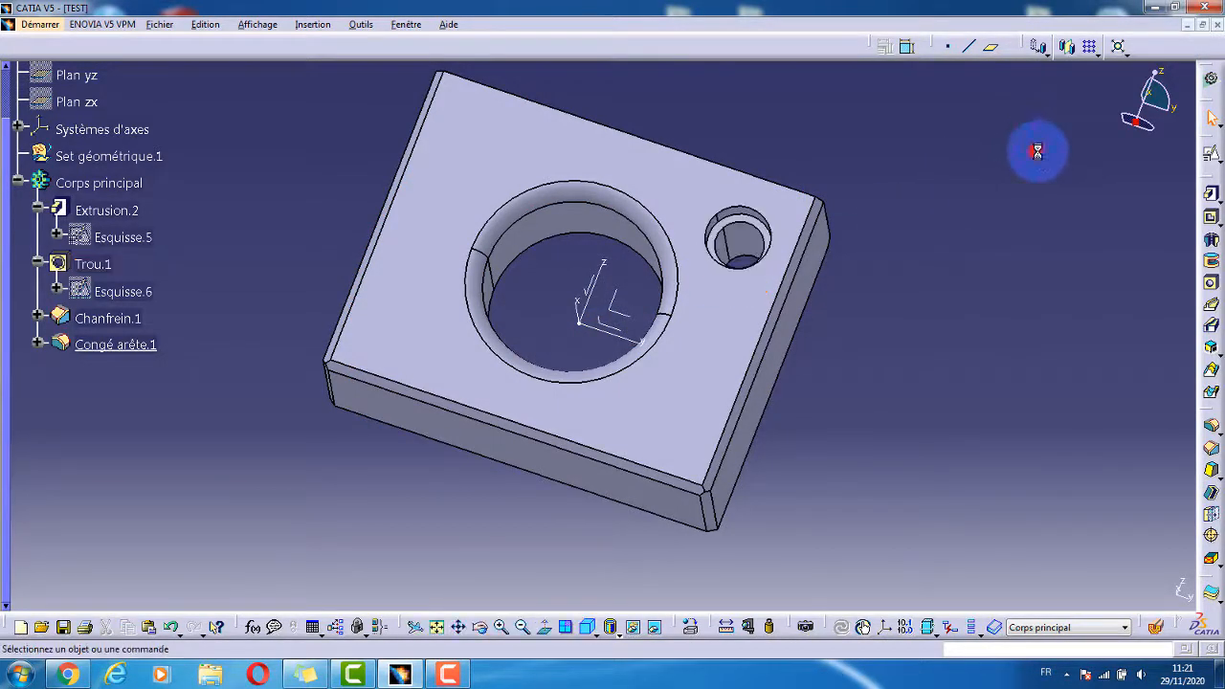
# Select Trou.1, Chanfrein.1 and Congé arête.1 together, and reduce the selection to Trou.1 alone.
pyautogui.doubleClick(93, 265)
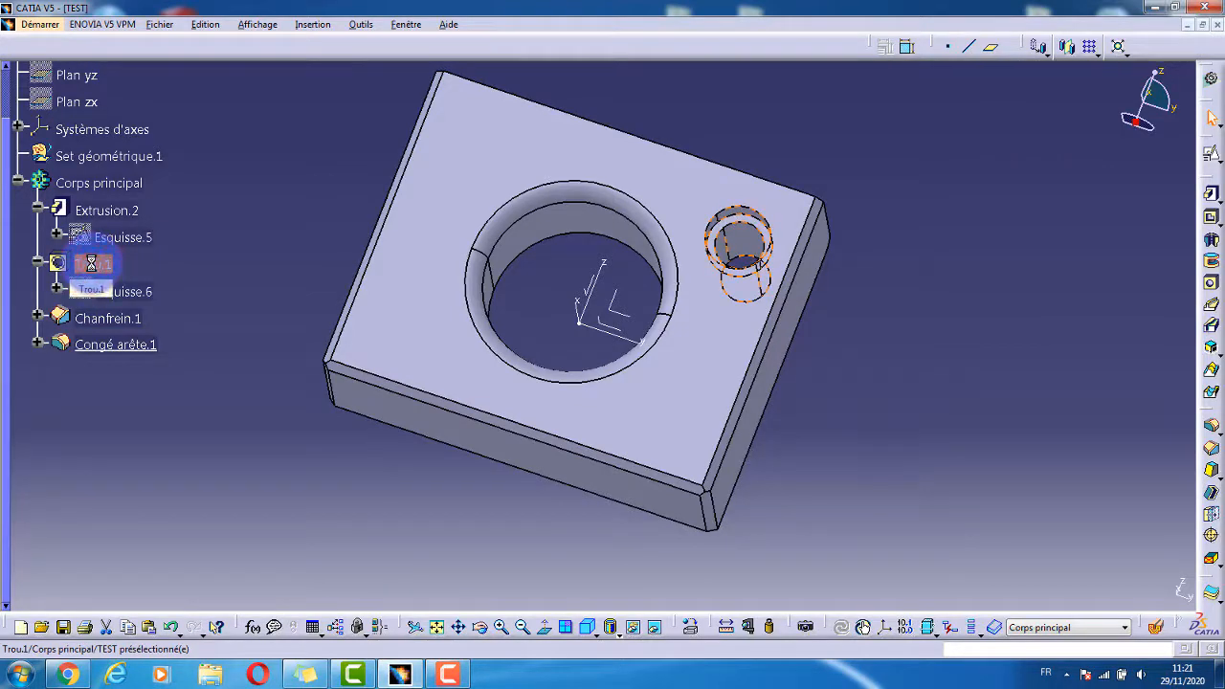
pyautogui.keyDown('ctrl'); pyautogui.click(107, 319); pyautogui.keyUp('ctrl')
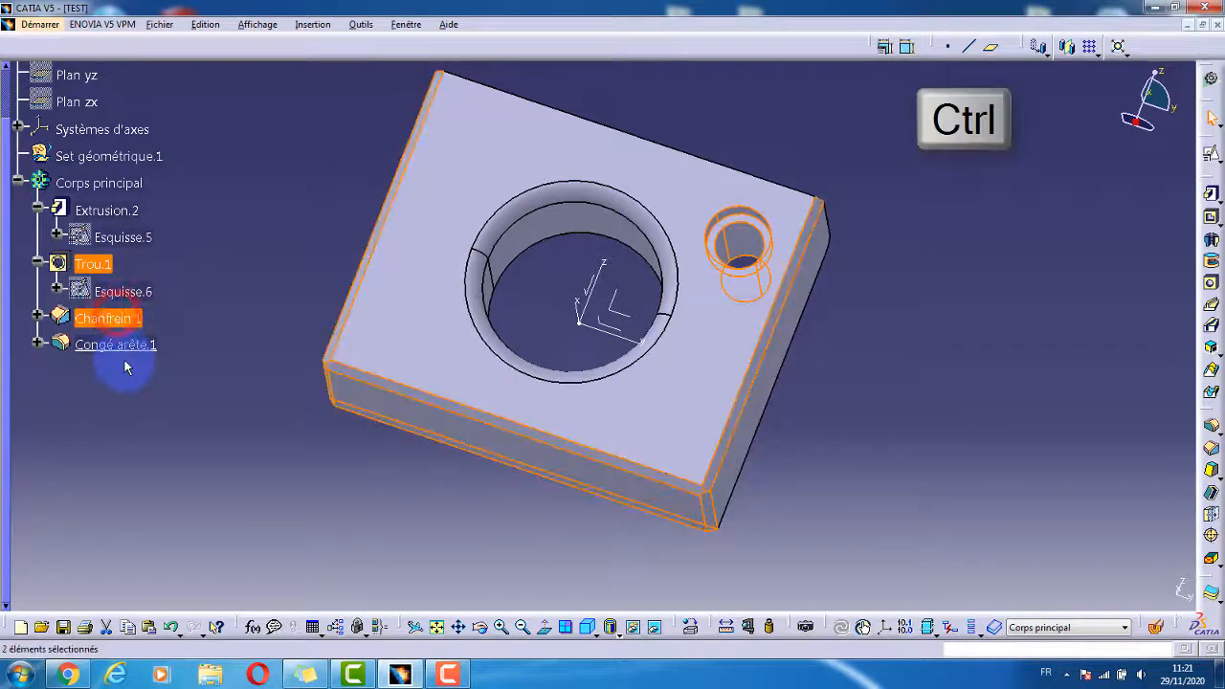
pyautogui.keyDown('ctrl'); pyautogui.click(115, 345); pyautogui.keyUp('ctrl')
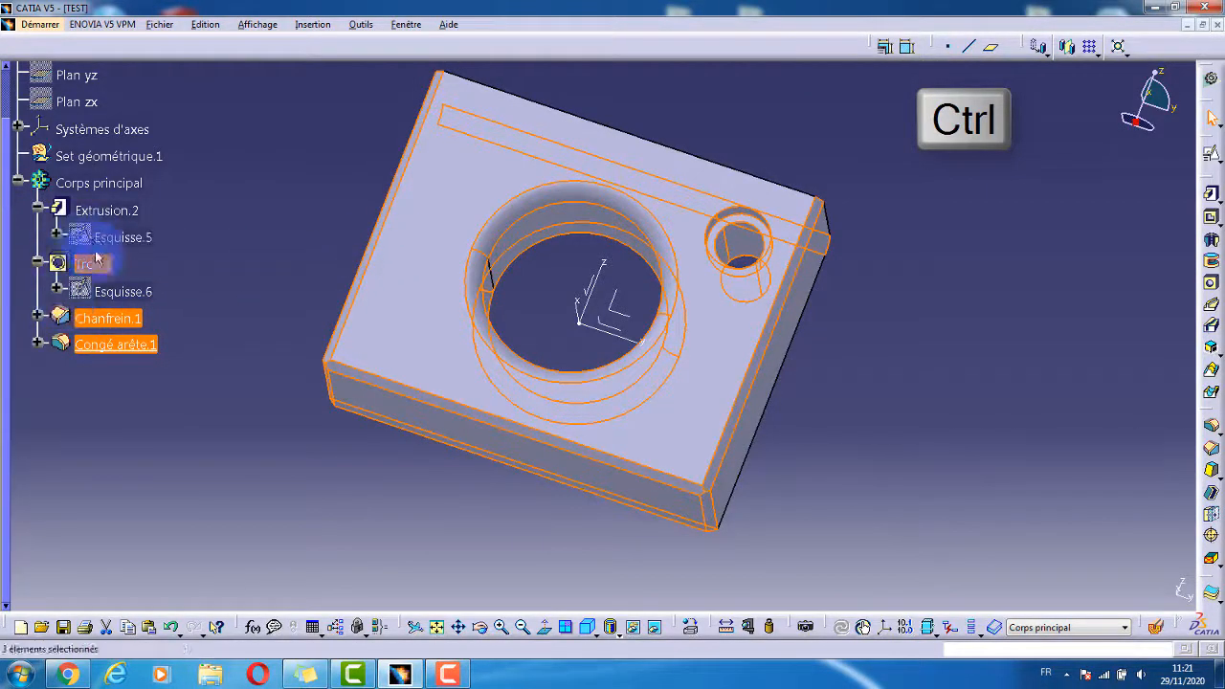
pyautogui.keyDown('ctrl'); pyautogui.click(99, 290); pyautogui.keyUp('ctrl')
pyautogui.keyDown('ctrl'); pyautogui.click(100, 290); pyautogui.keyUp('ctrl')
pyautogui.keyDown('ctrl'); pyautogui.click(113, 318); pyautogui.keyUp('ctrl')
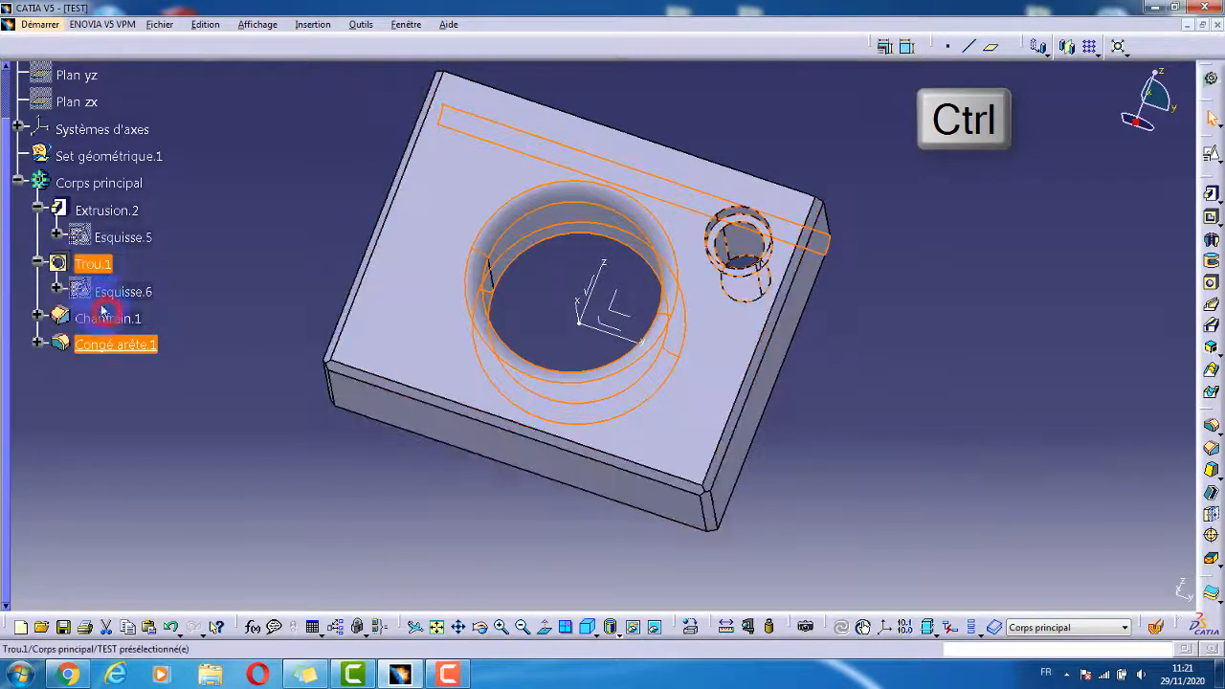
pyautogui.keyDown('ctrl'); pyautogui.click(105, 343); pyautogui.keyUp('ctrl')
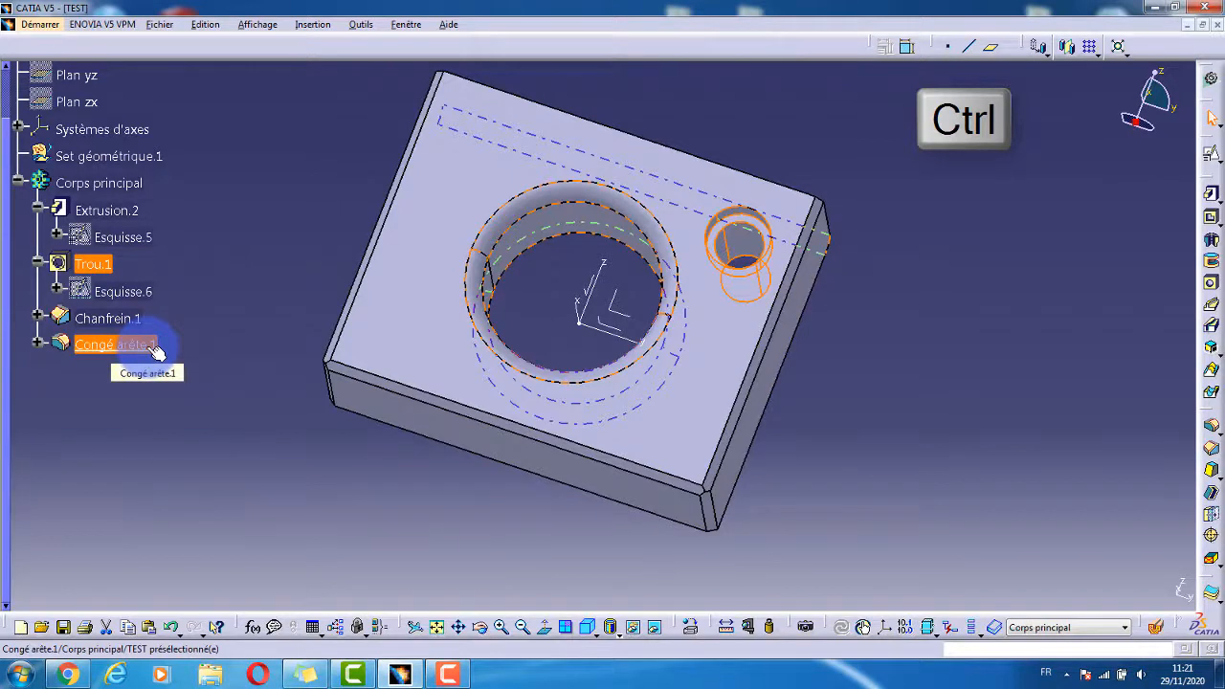
# Mirror the counterbored hole about the zx plane of the absolute axis system.
pyautogui.click(1074, 47)
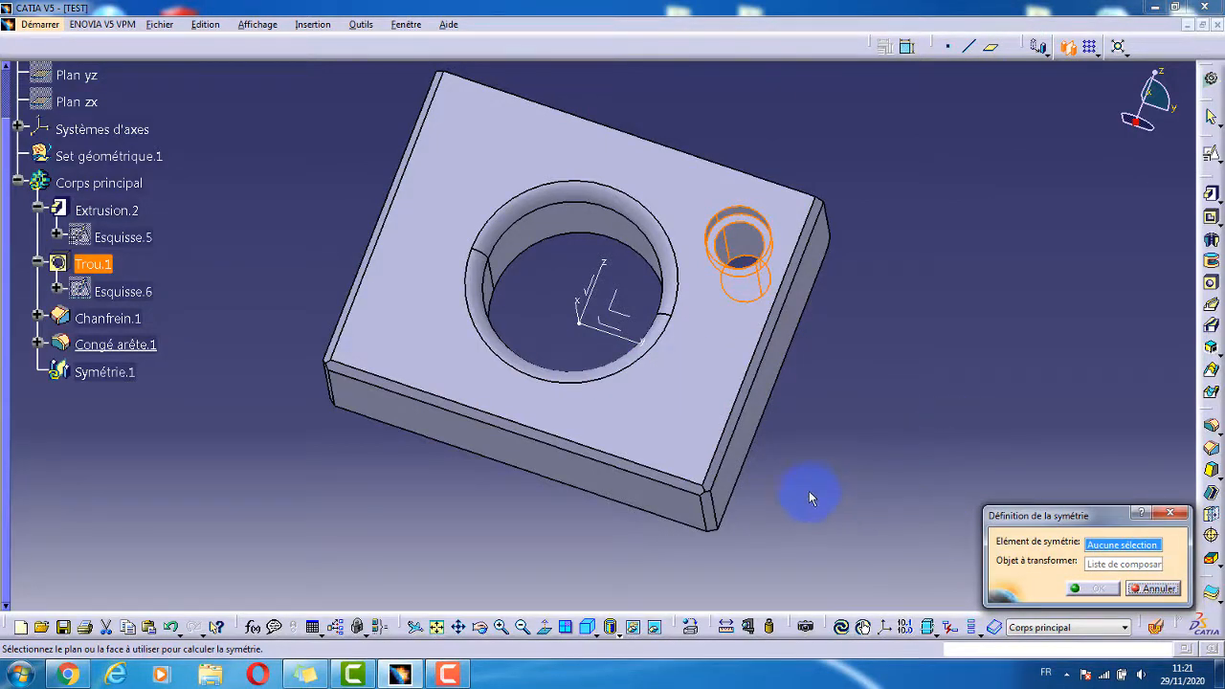
pyautogui.moveTo(787, 496); pyautogui.dragTo(638, 438, button='middle')
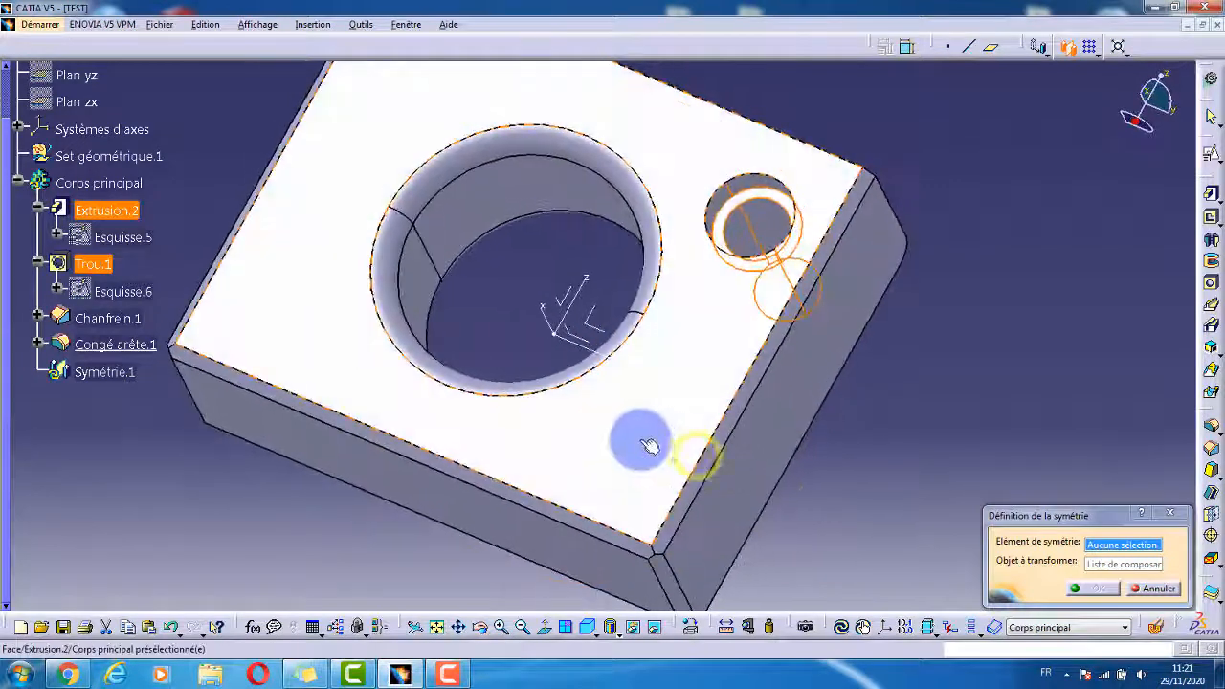
pyautogui.click(572, 305)
pyautogui.moveTo(547, 301); pyautogui.dragTo(675, 318, button='middle')
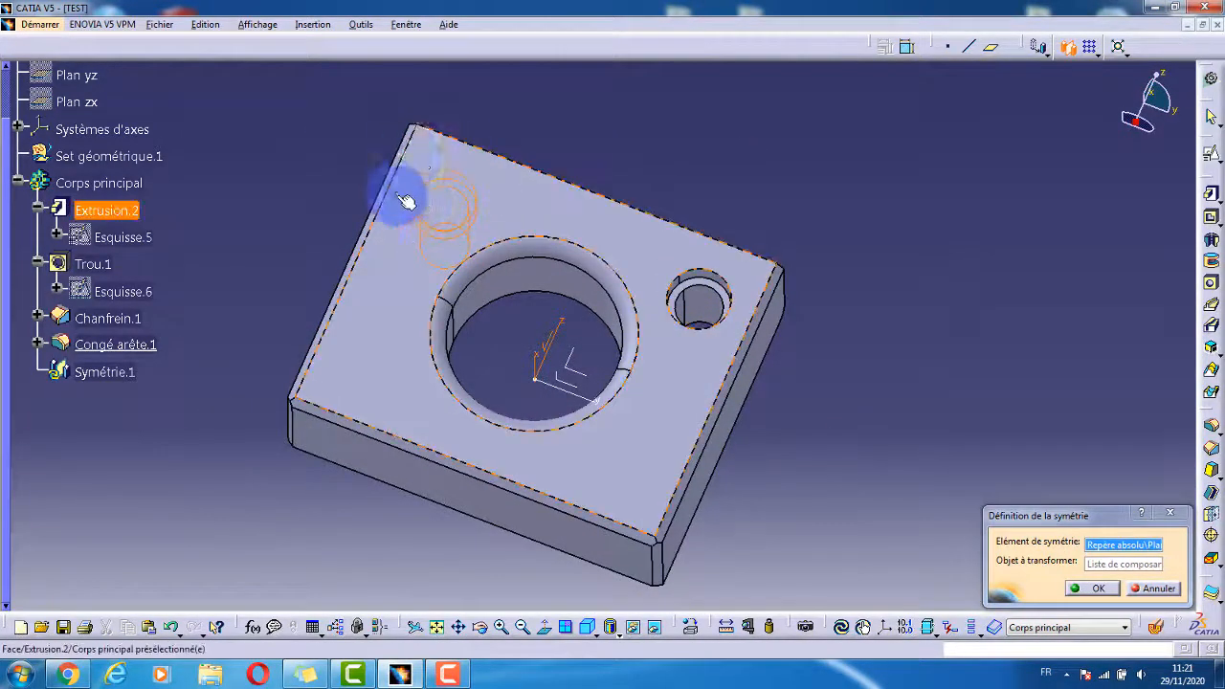
pyautogui.click(1094, 592)
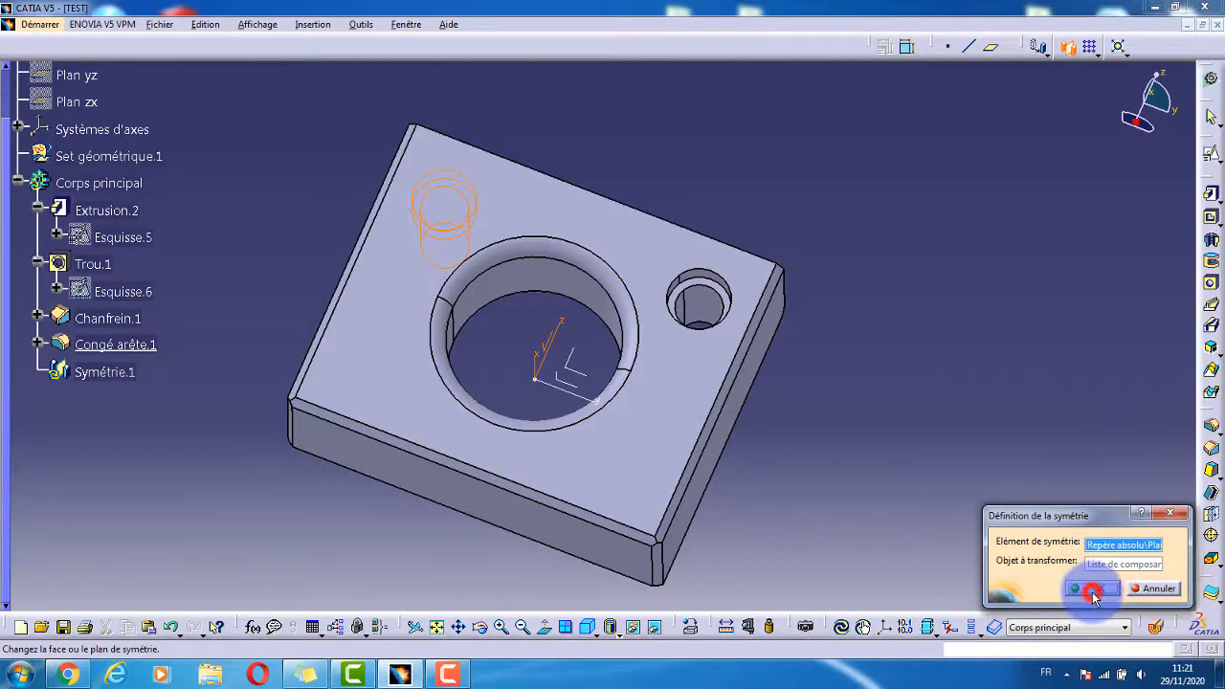
pyautogui.click(987, 459)
pyautogui.moveTo(451, 307); pyautogui.dragTo(660, 372, button='middle')
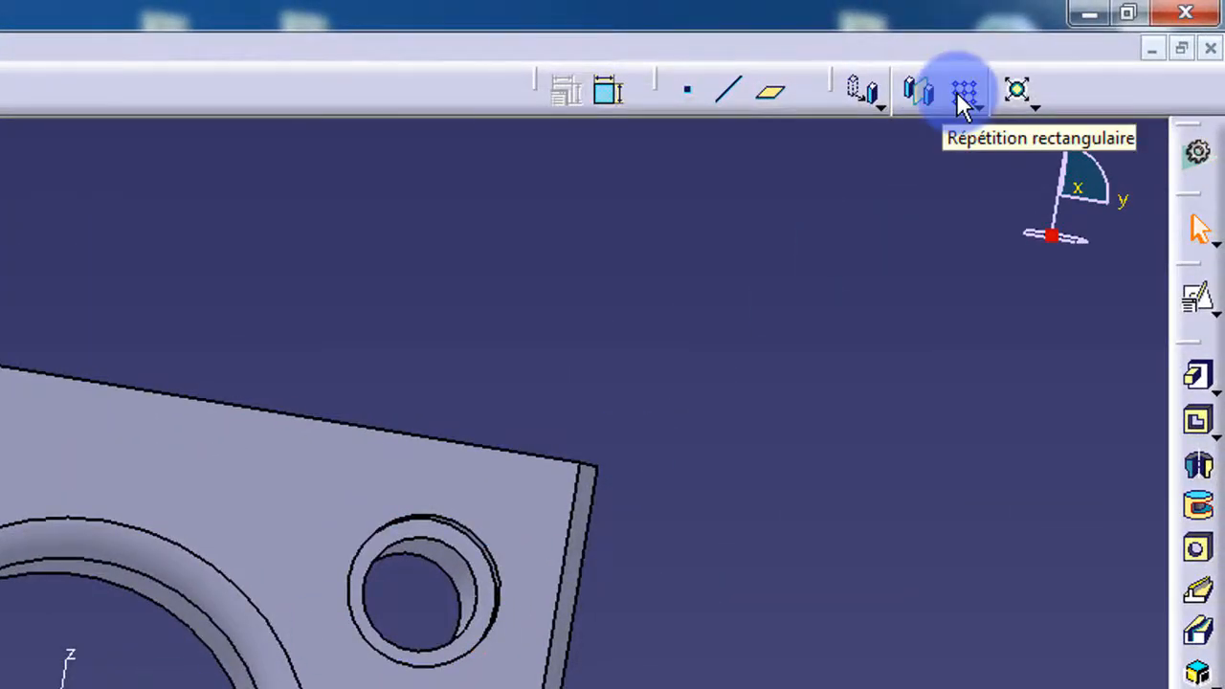
# Delete the symmetry feature that mirrors the counterbored hole.
pyautogui.click(976, 99)
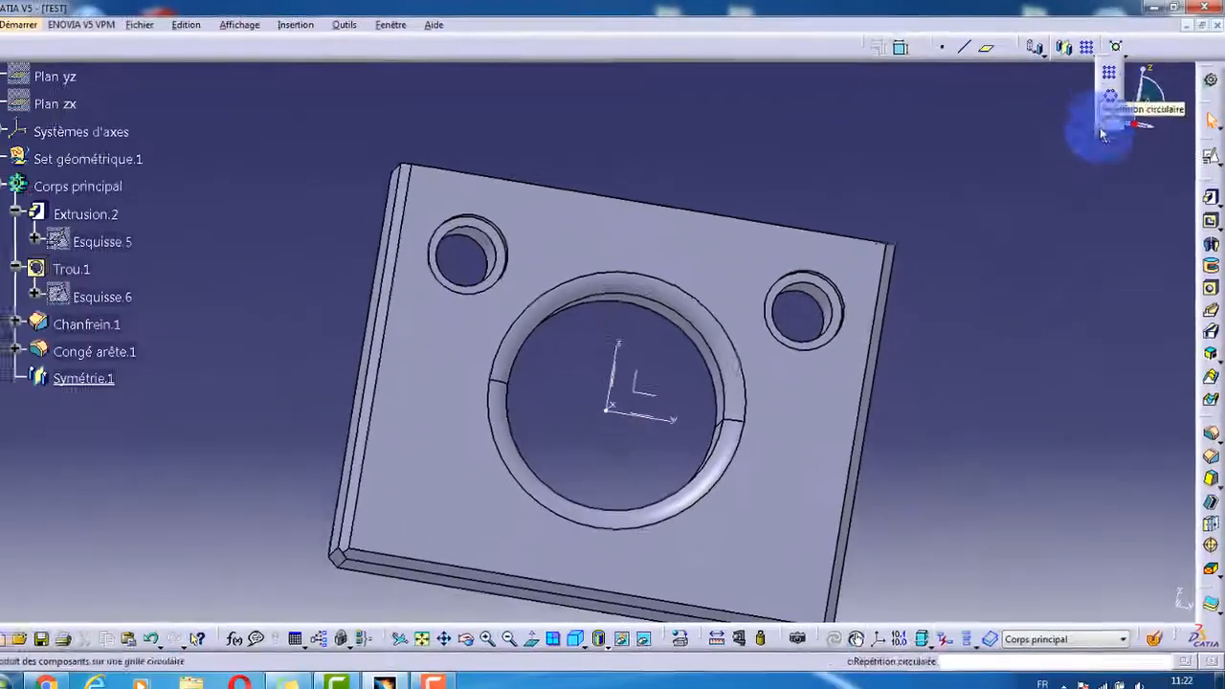
pyautogui.click(916, 536)
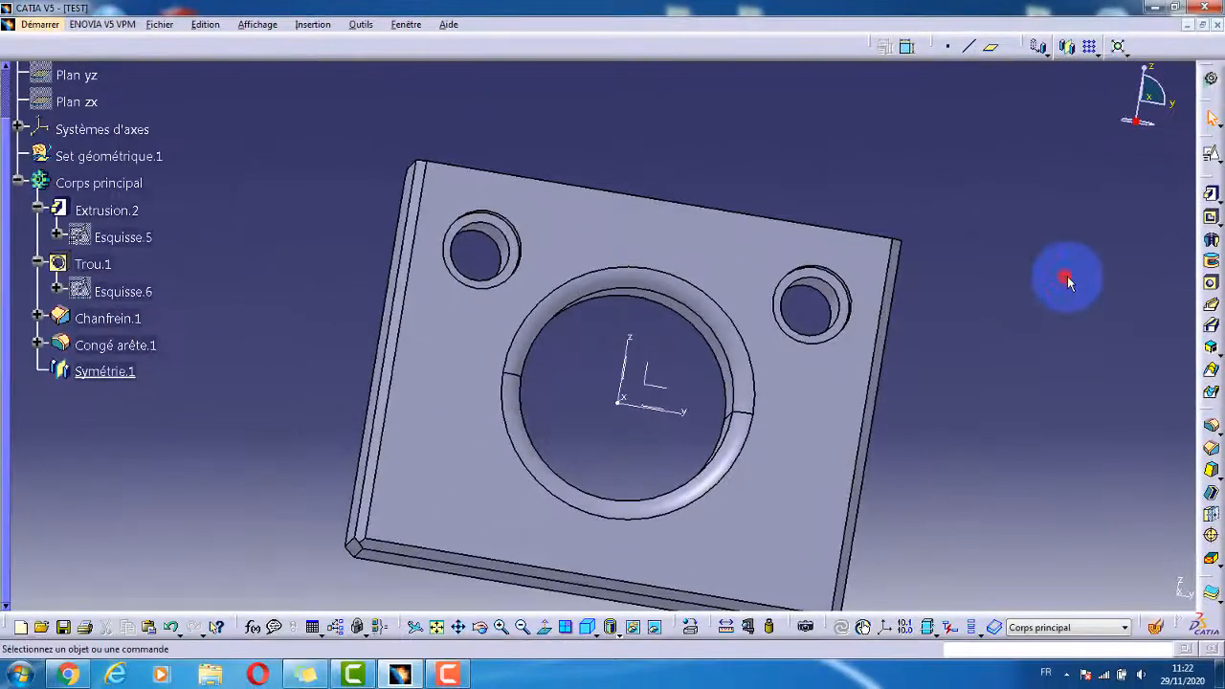
pyautogui.click(104, 372)
pyautogui.press('Delete')
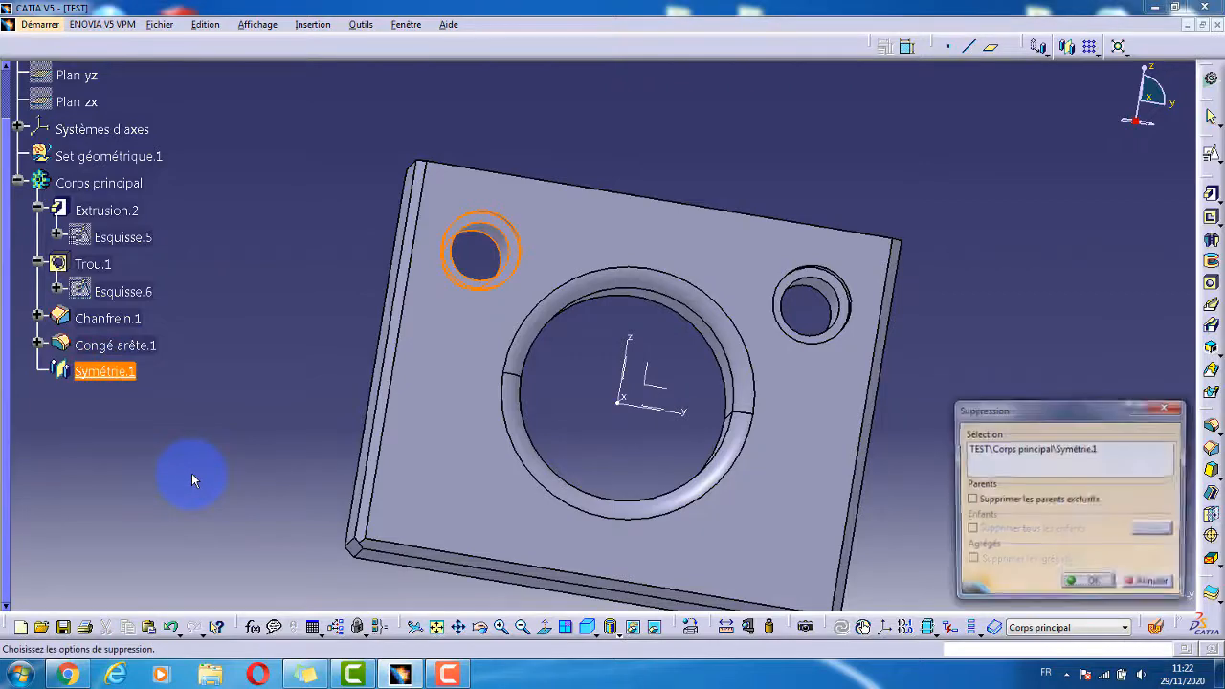
pyautogui.press('Return')
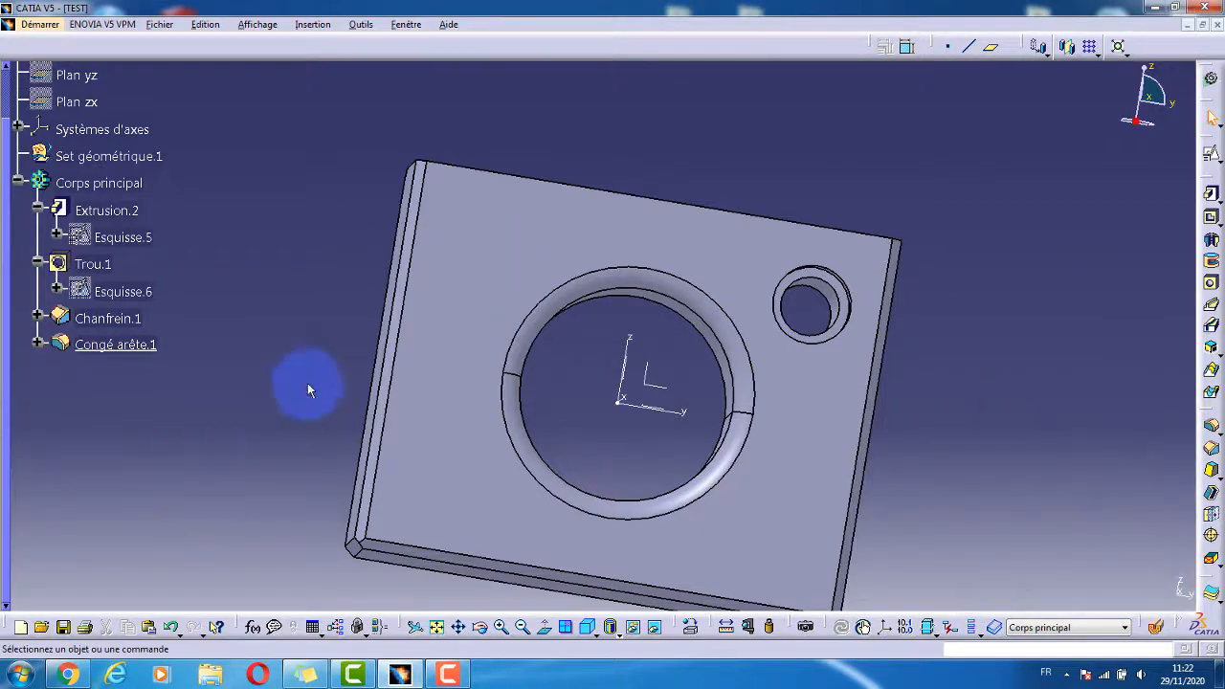
pyautogui.click(314, 369)
# Start a rectangular pattern of the counterbored hole Trou.1 and set its parameters to Instances & longueur.
pyautogui.moveTo(654, 322)
pyautogui.mouseDown(button='middle')
pyautogui.moveTo(647, 299)
pyautogui.moveTo(577, 314)
pyautogui.moveTo(577, 295)
pyautogui.mouseUp(button='middle')
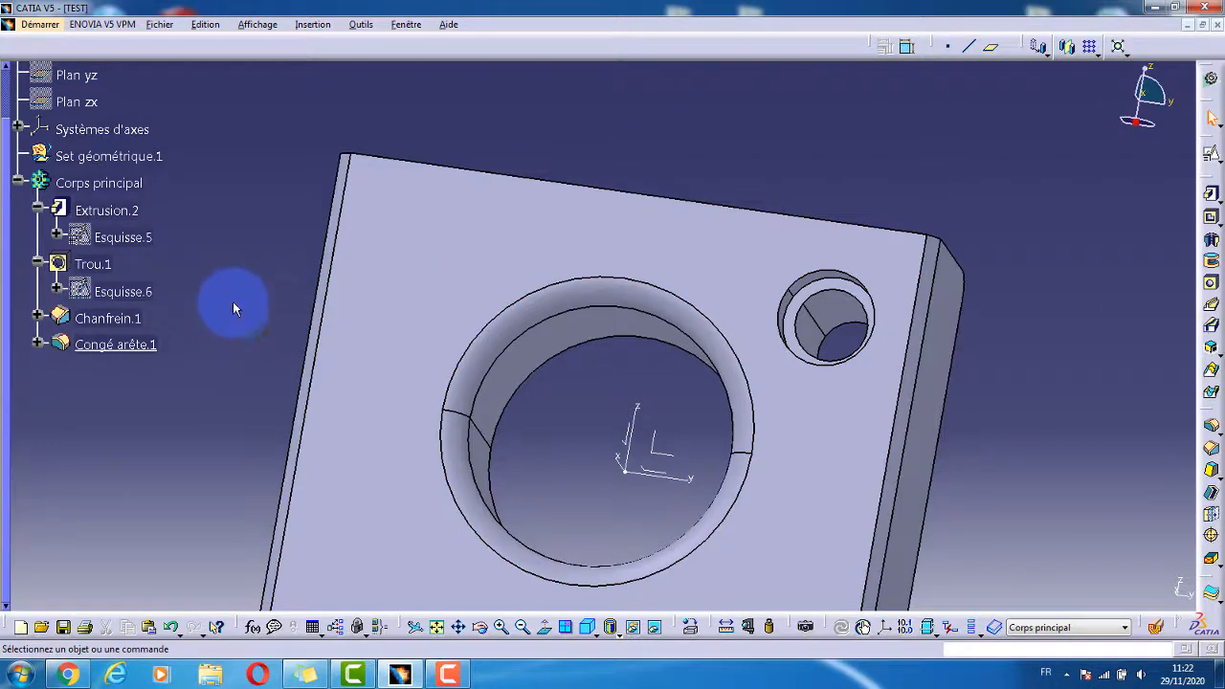
pyautogui.click(93, 264)
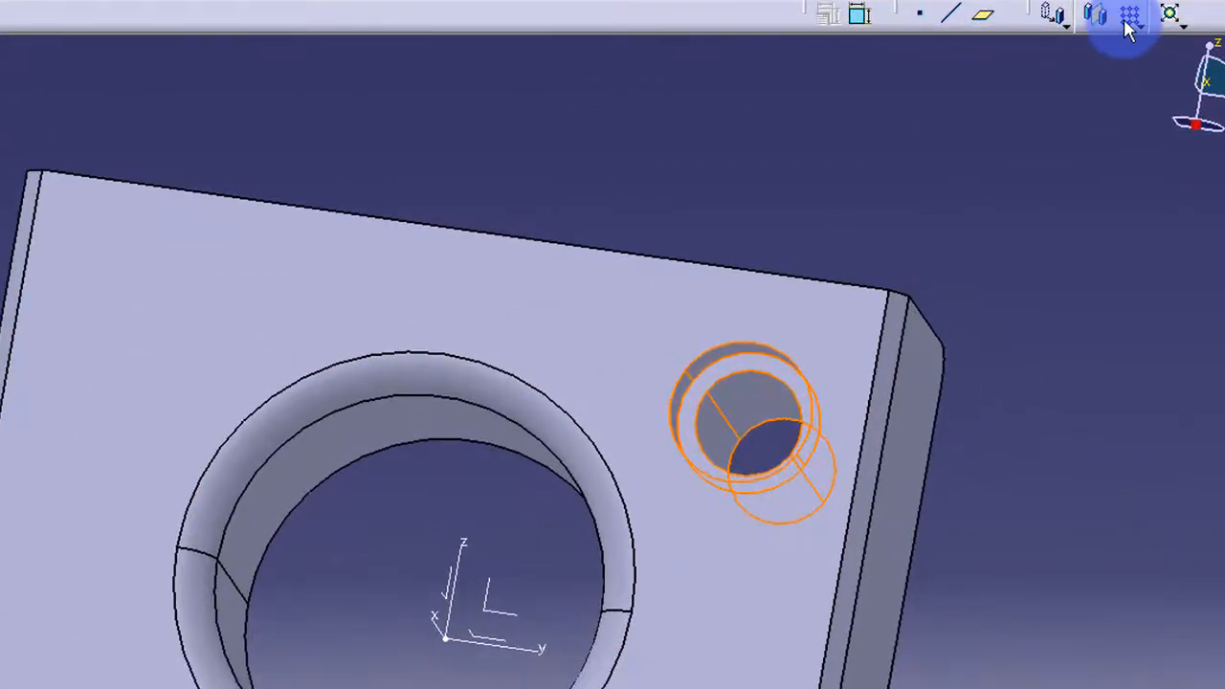
pyautogui.click(1127, 27)
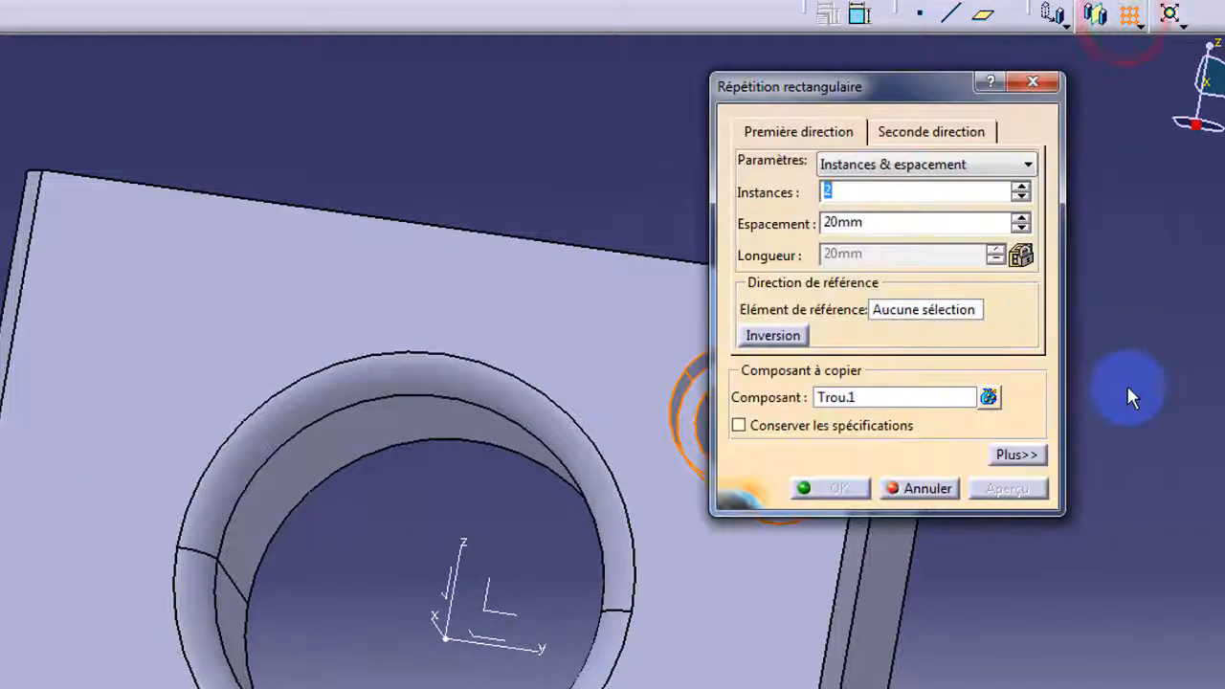
pyautogui.moveTo(574, 318); pyautogui.dragTo(512, 316, button='middle')
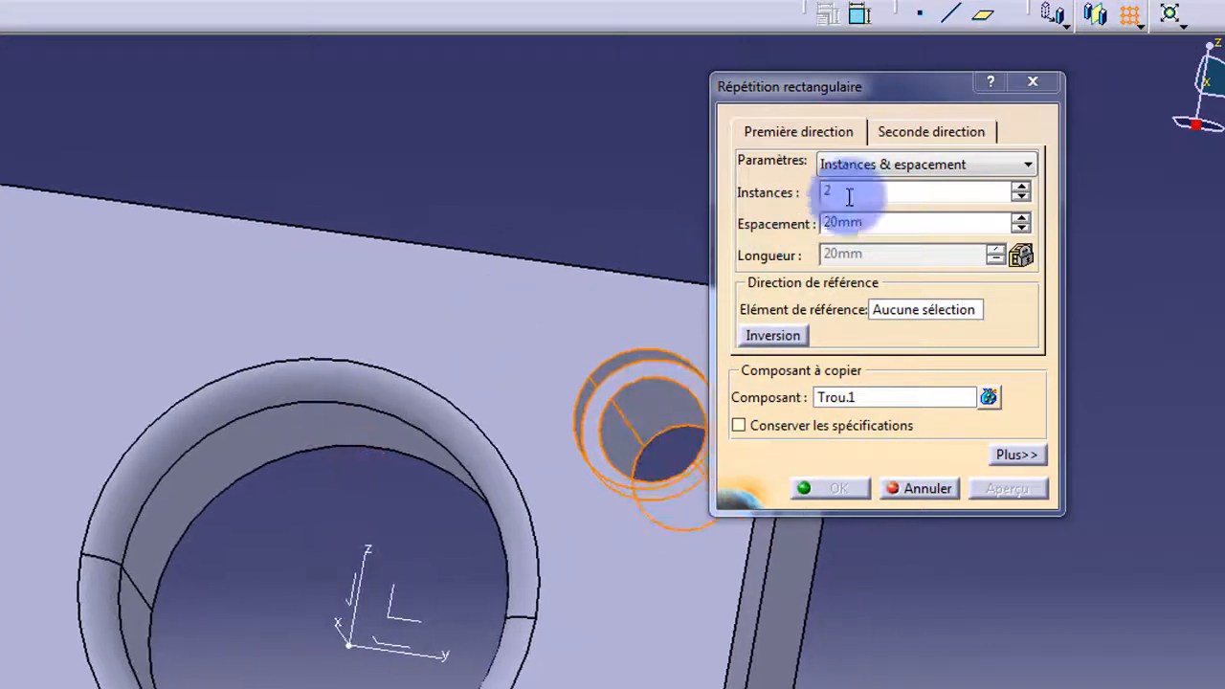
pyautogui.click(916, 165)
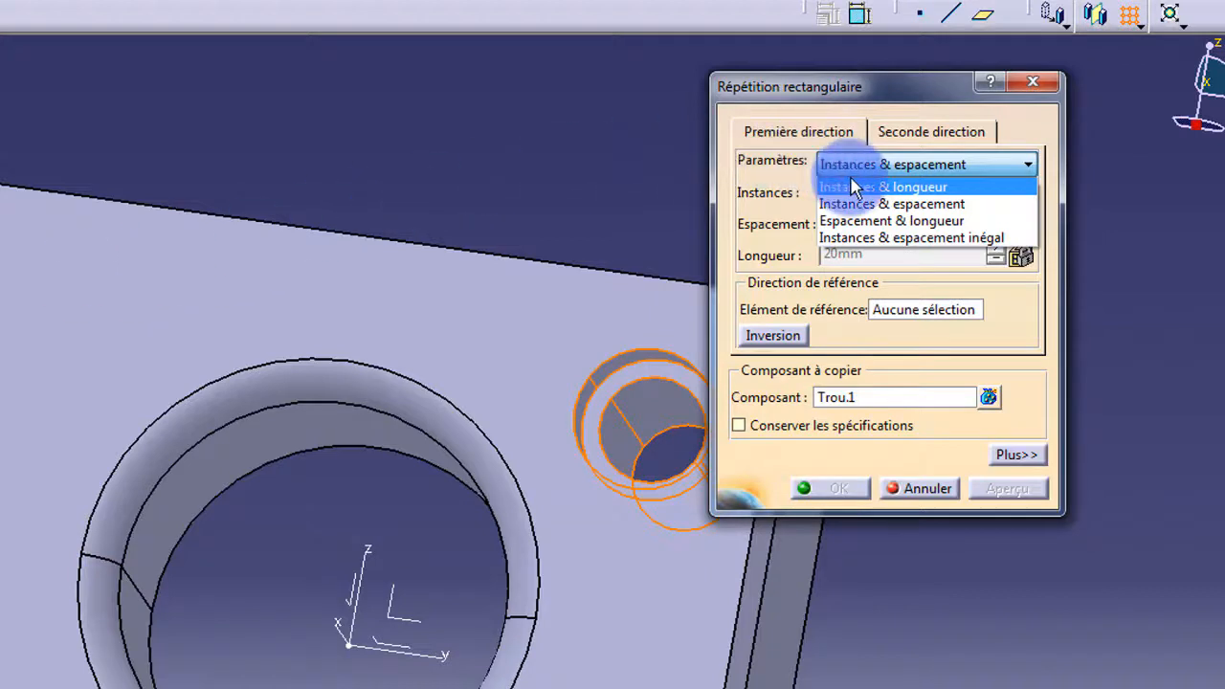
pyautogui.click(900, 187)
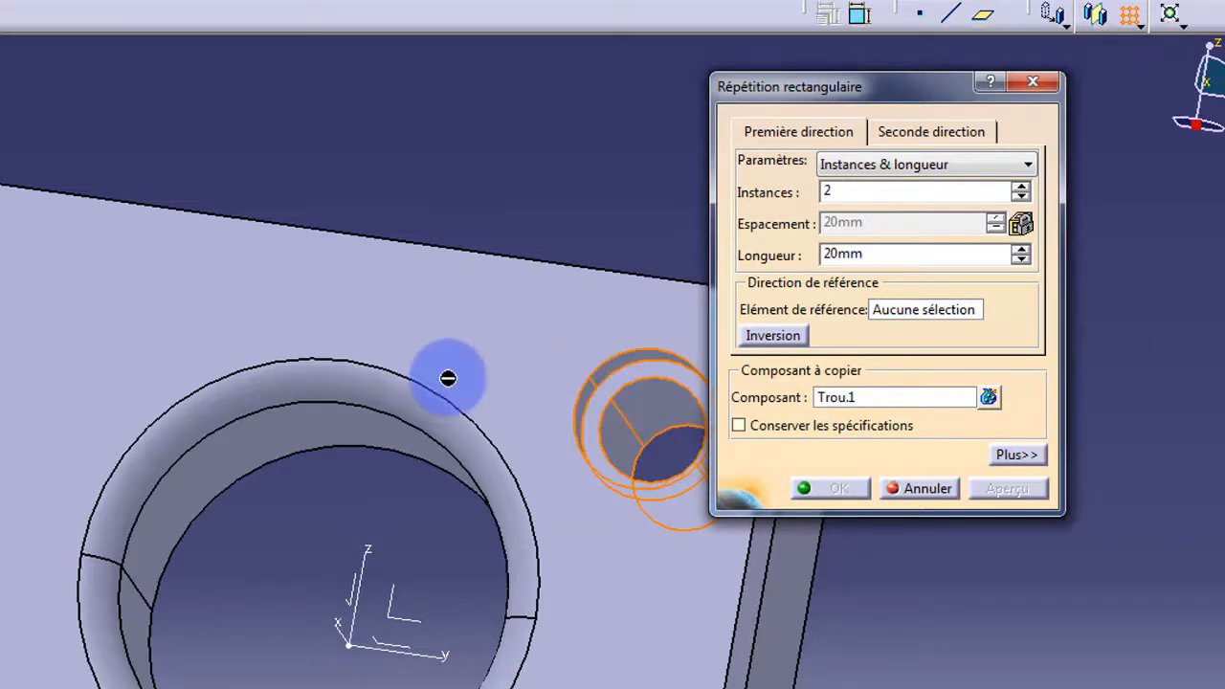
# Define the pattern's first direction by Instances & espacement, with 3 instances spaced 60 mm apart.
pyautogui.click(958, 164)
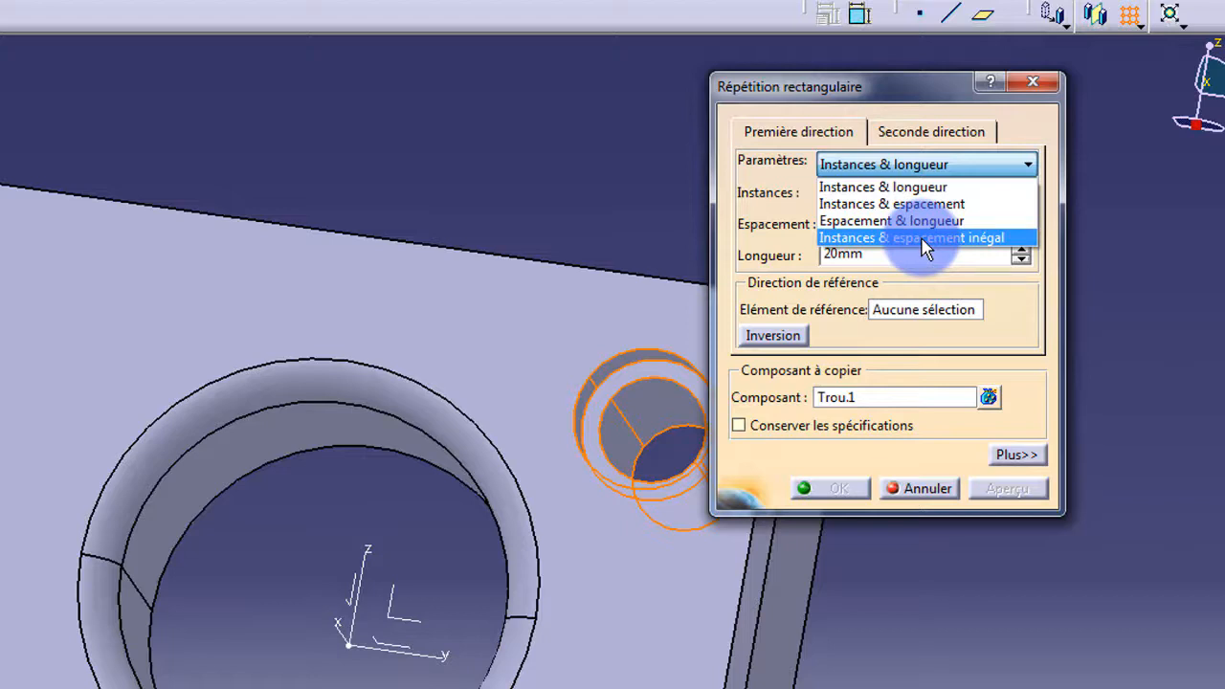
pyautogui.click(852, 187)
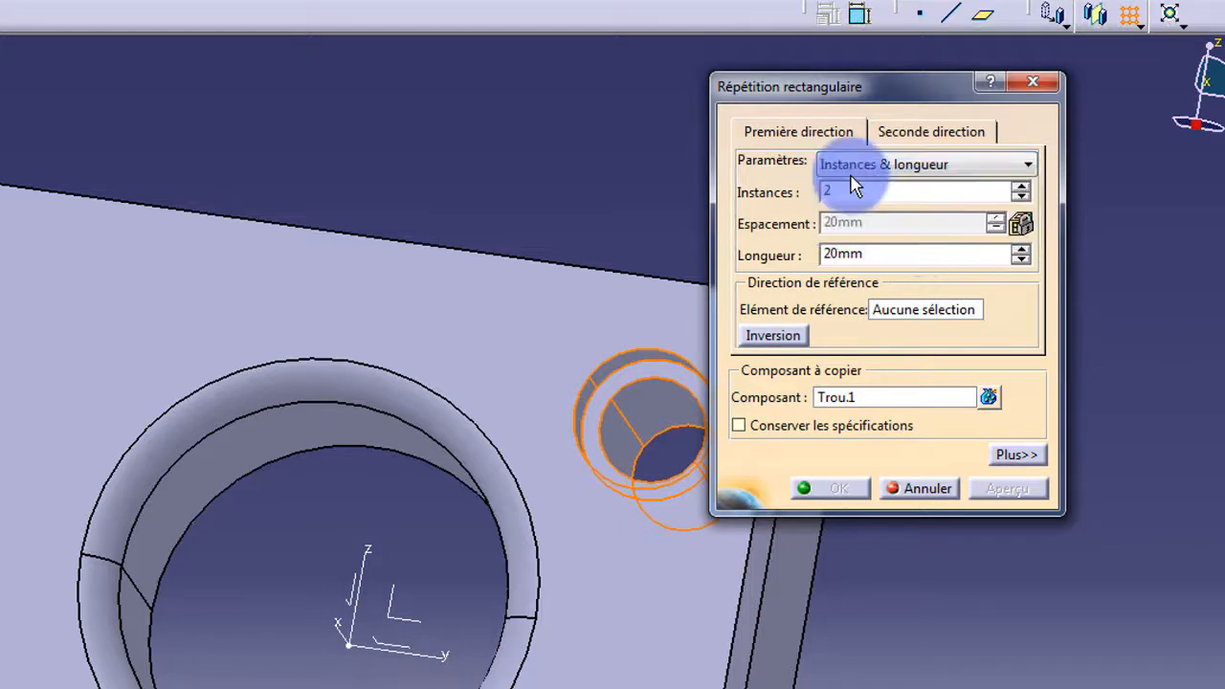
pyautogui.click(900, 164)
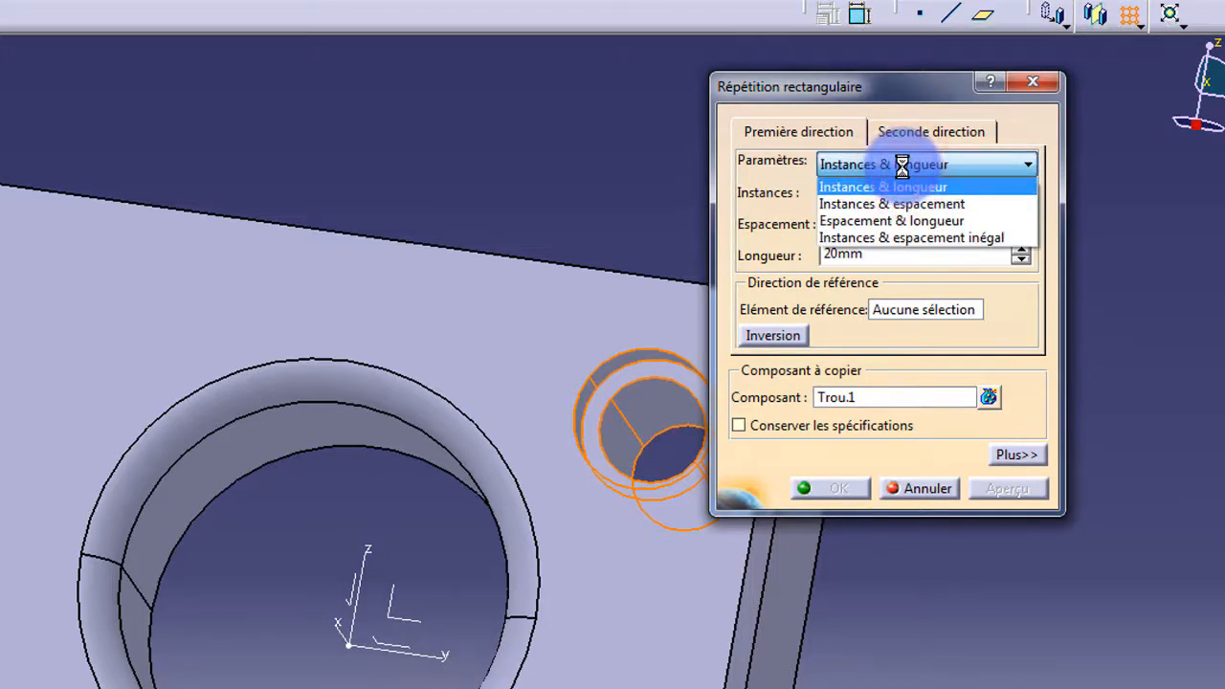
pyautogui.click(858, 206)
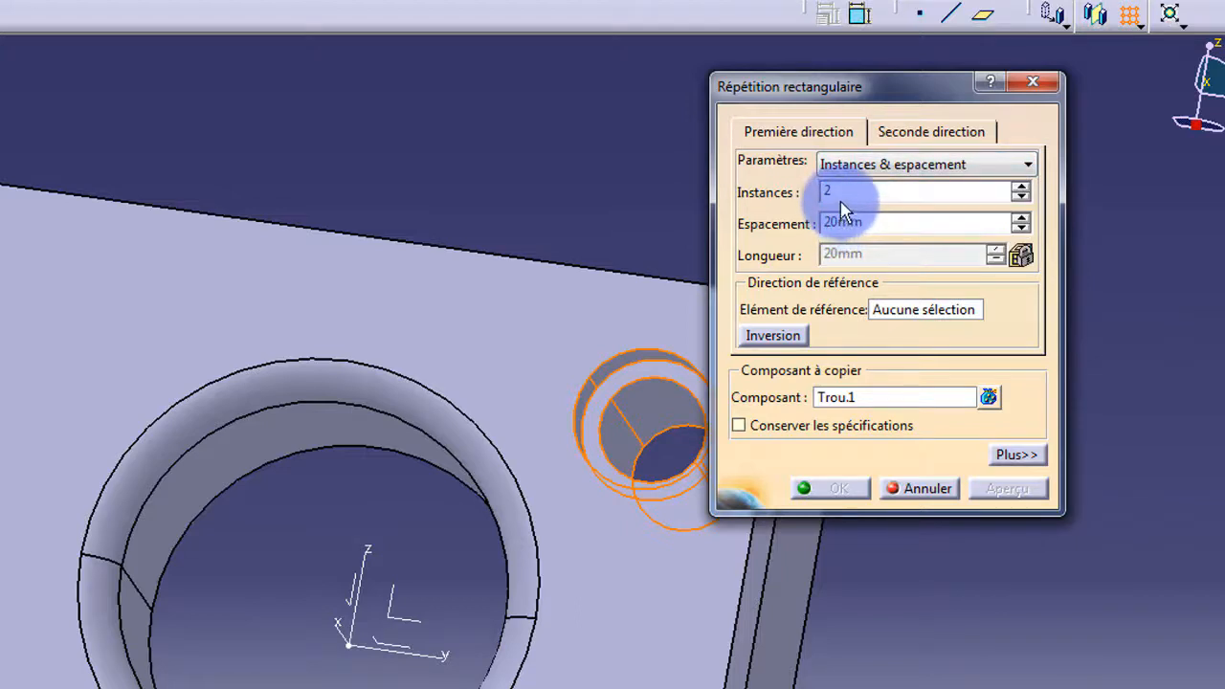
pyautogui.doubleClick(829, 190)
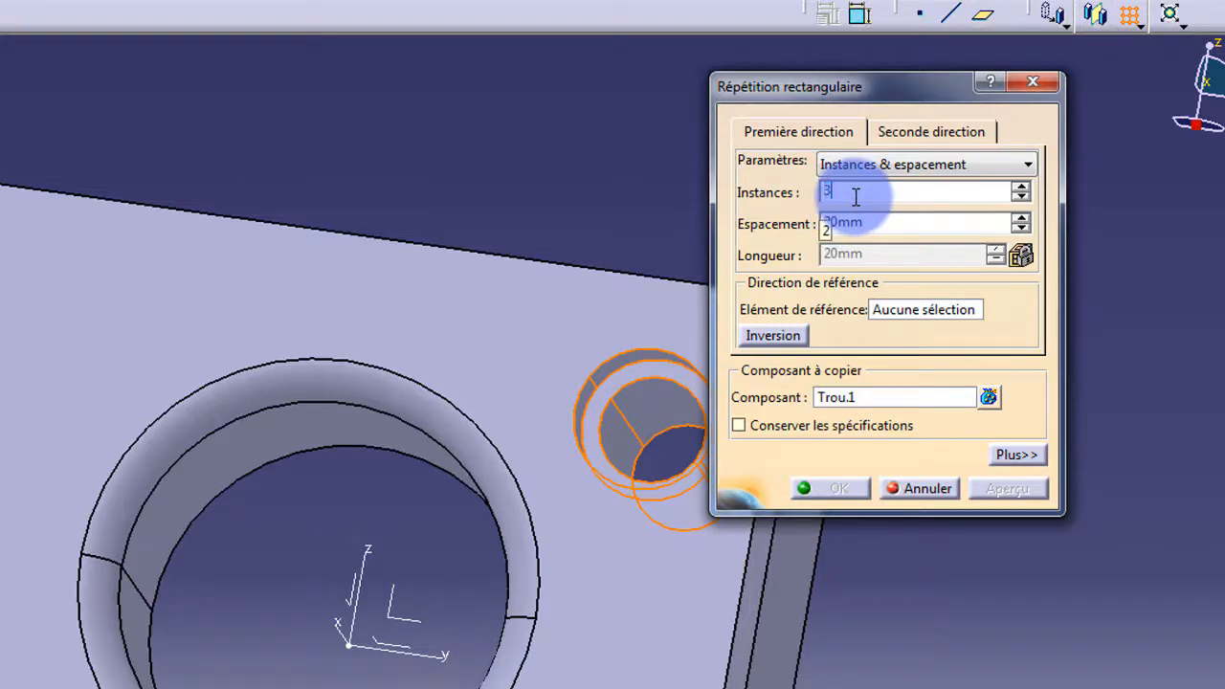
pyautogui.write('3')
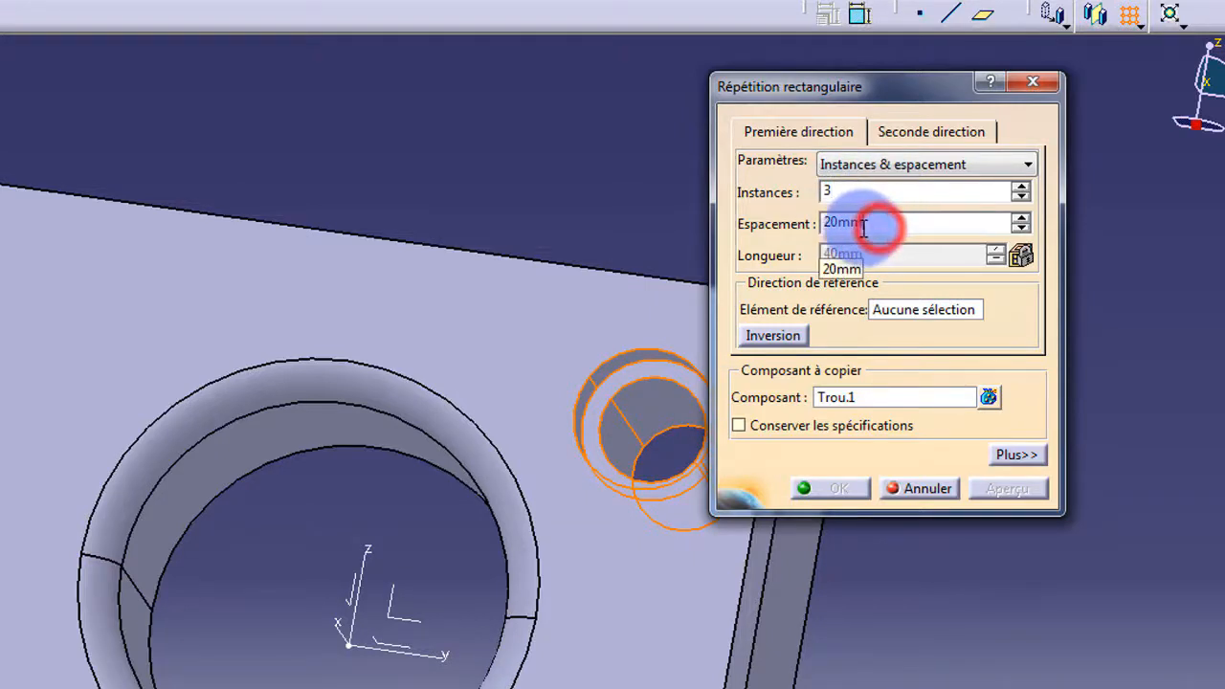
pyautogui.moveTo(881, 224); pyautogui.dragTo(822, 224)
pyautogui.write('10mm')
pyautogui.press('Return')
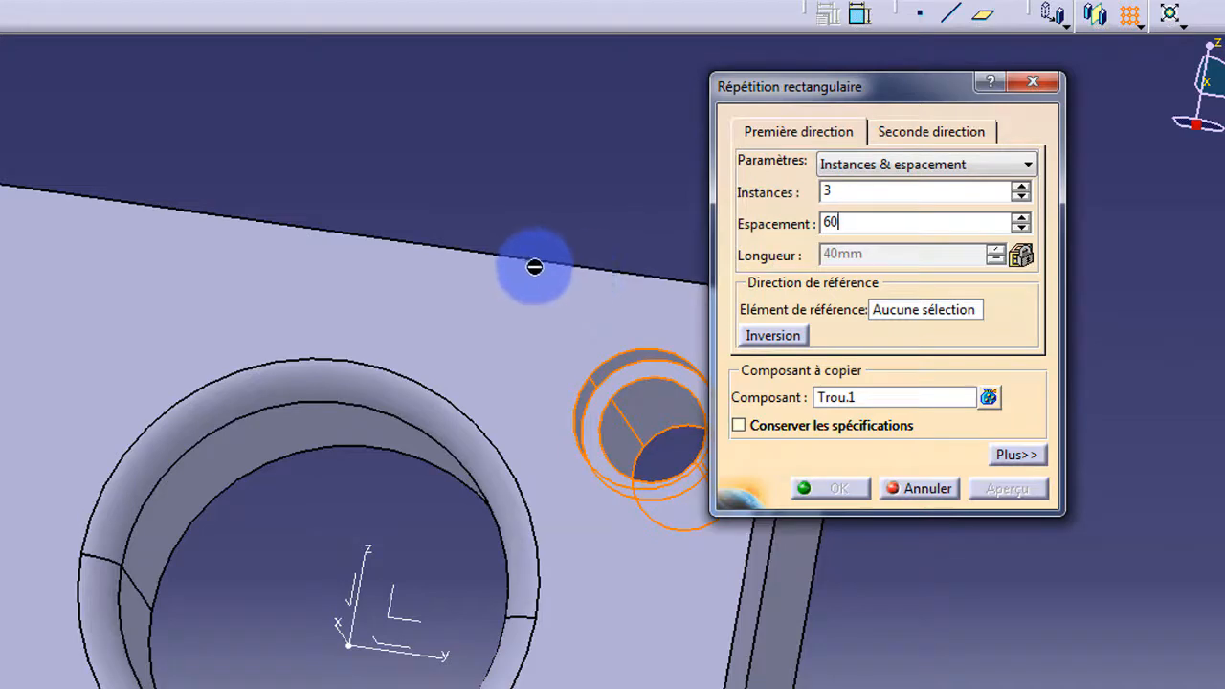
# Use the block's straight edge nearest the counterbored hole, running along y, as the pattern's reference direction.
pyautogui.click(319, 347)
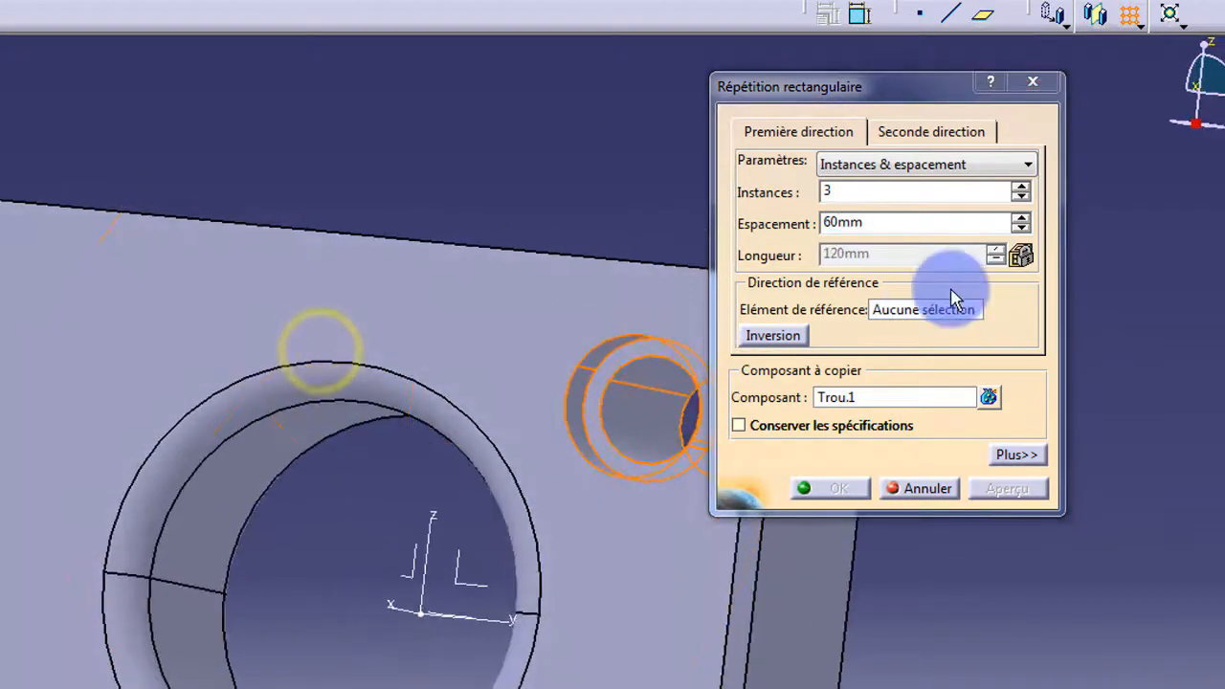
pyautogui.click(926, 310)
pyautogui.moveTo(470, 350); pyautogui.dragTo(458, 264, button='middle')
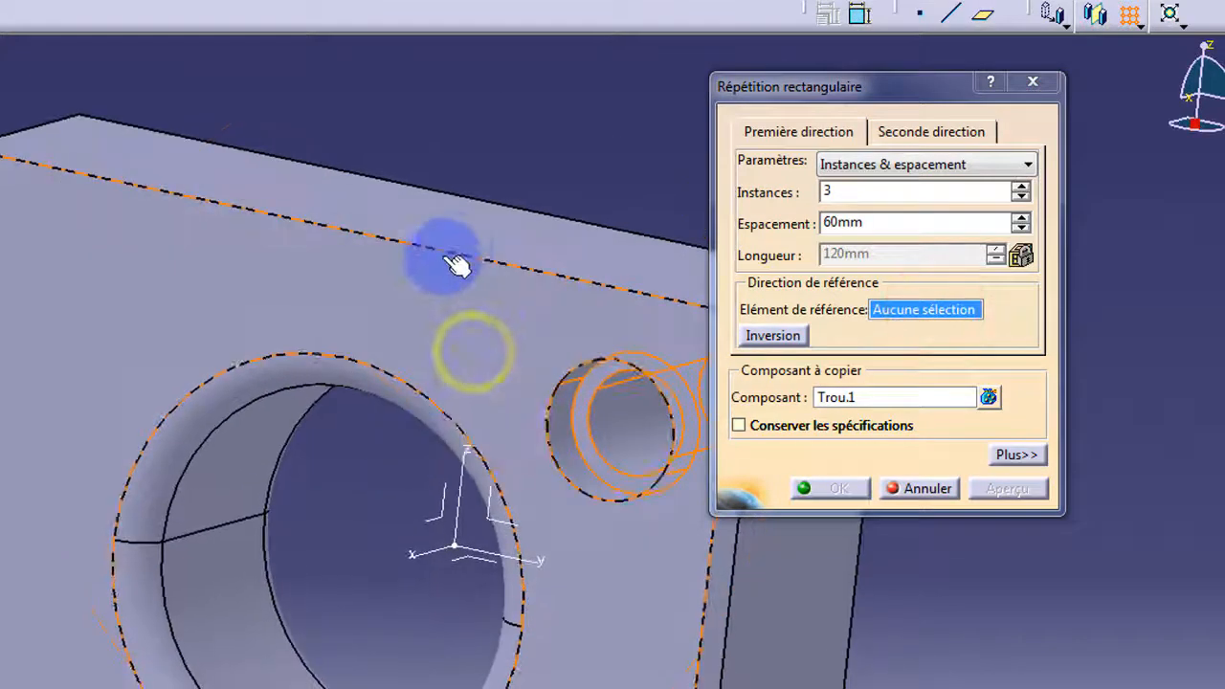
pyautogui.click(461, 260)
pyautogui.moveTo(465, 342); pyautogui.dragTo(490, 352, button='middle')
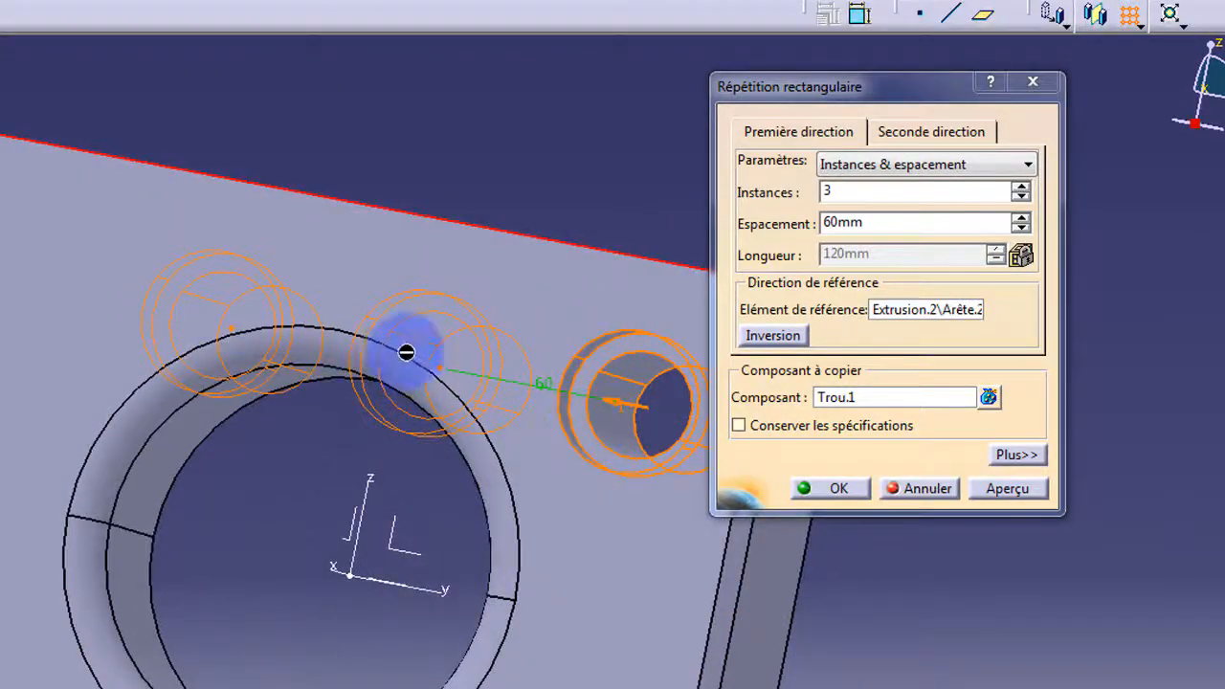
pyautogui.moveTo(408, 351); pyautogui.dragTo(342, 396, button='middle')
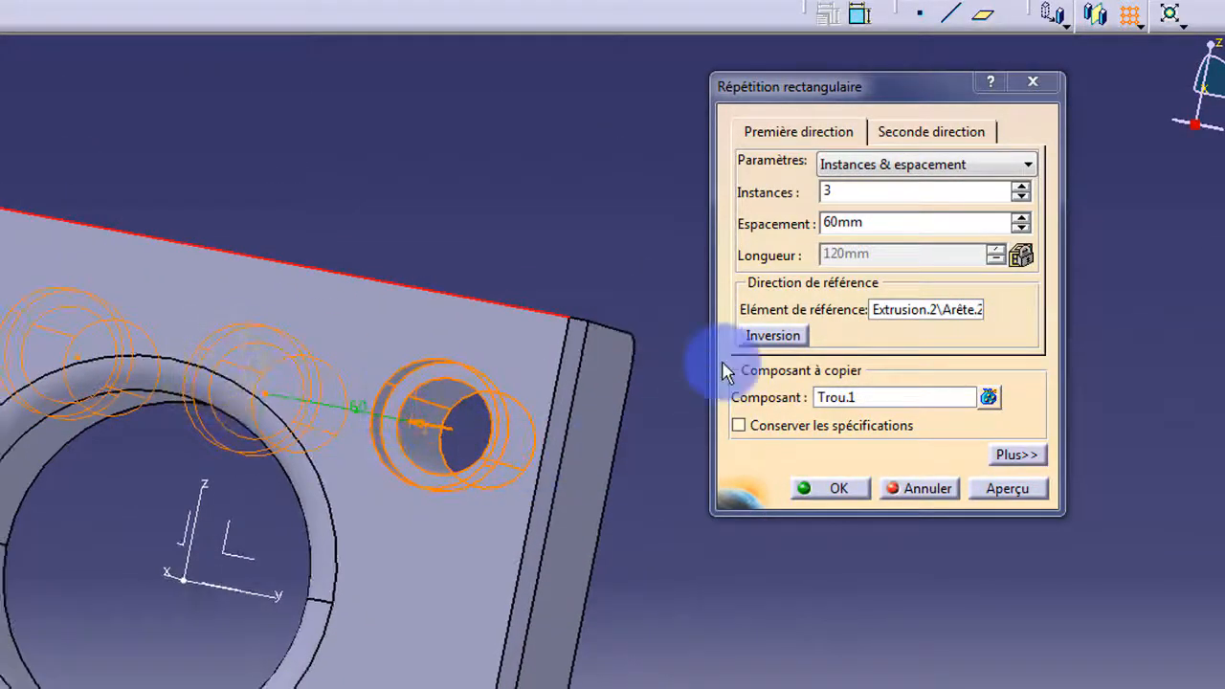
# Reverse the pattern direction, restore it, and preview the patterned holes.
pyautogui.click(792, 339)
pyautogui.click(792, 340)
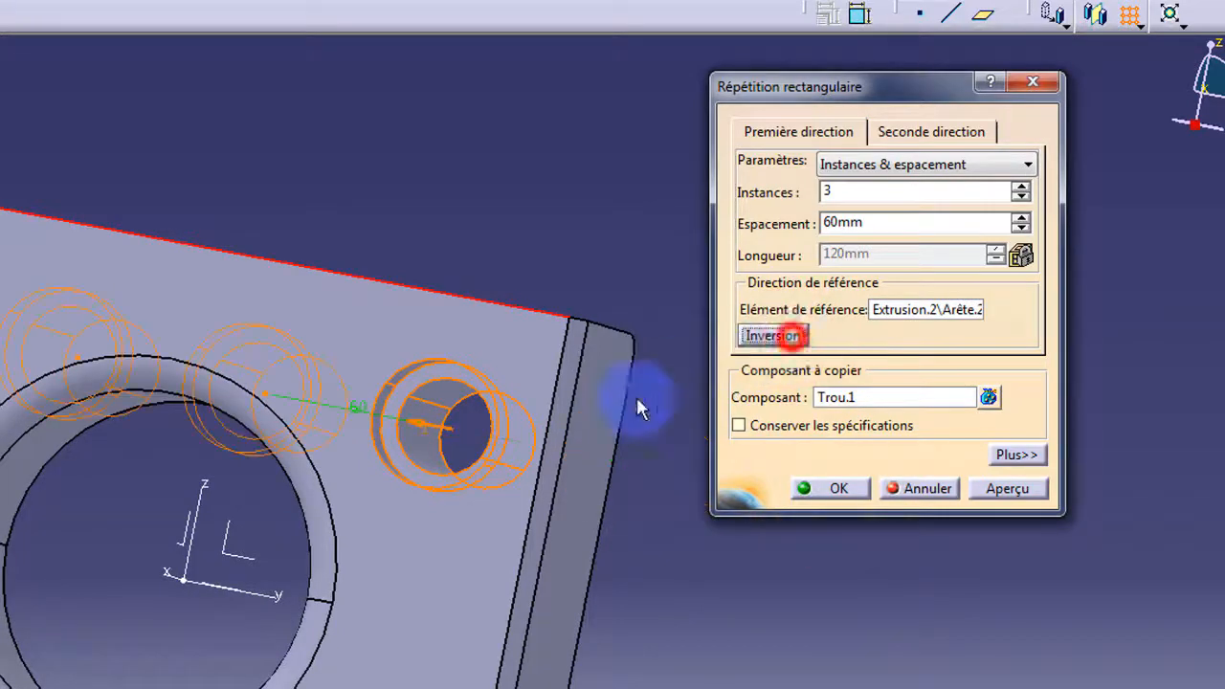
pyautogui.click(1006, 488)
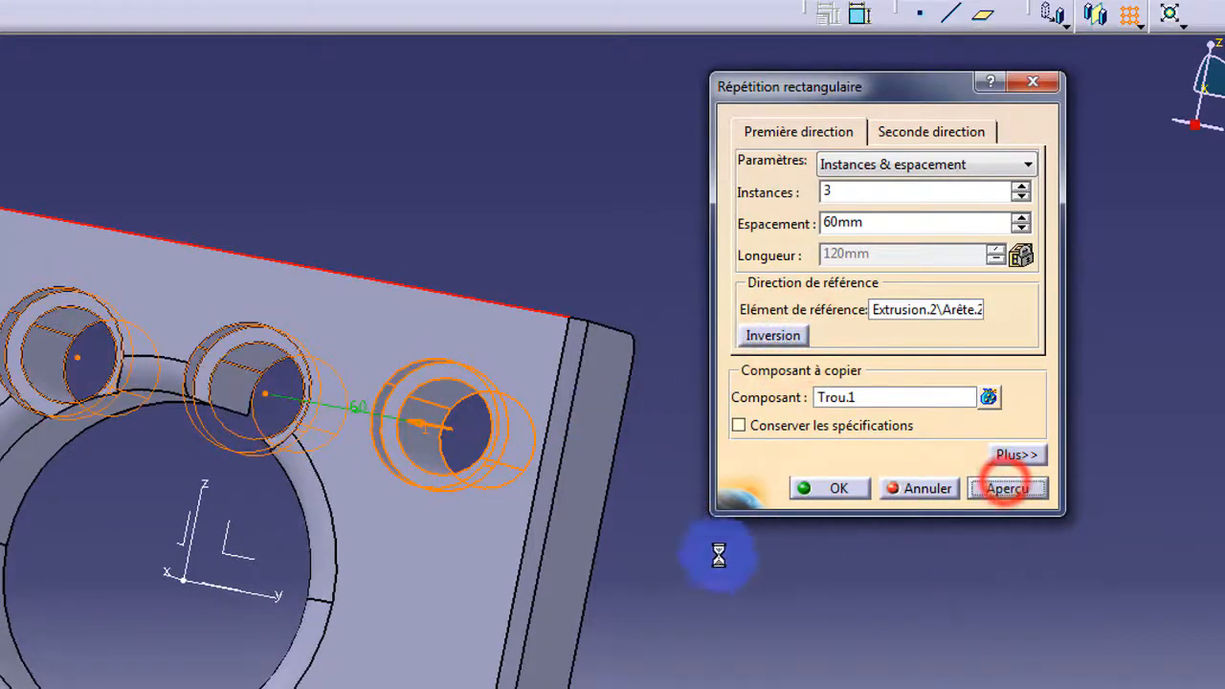
pyautogui.moveTo(169, 555); pyautogui.dragTo(376, 561, button='middle')
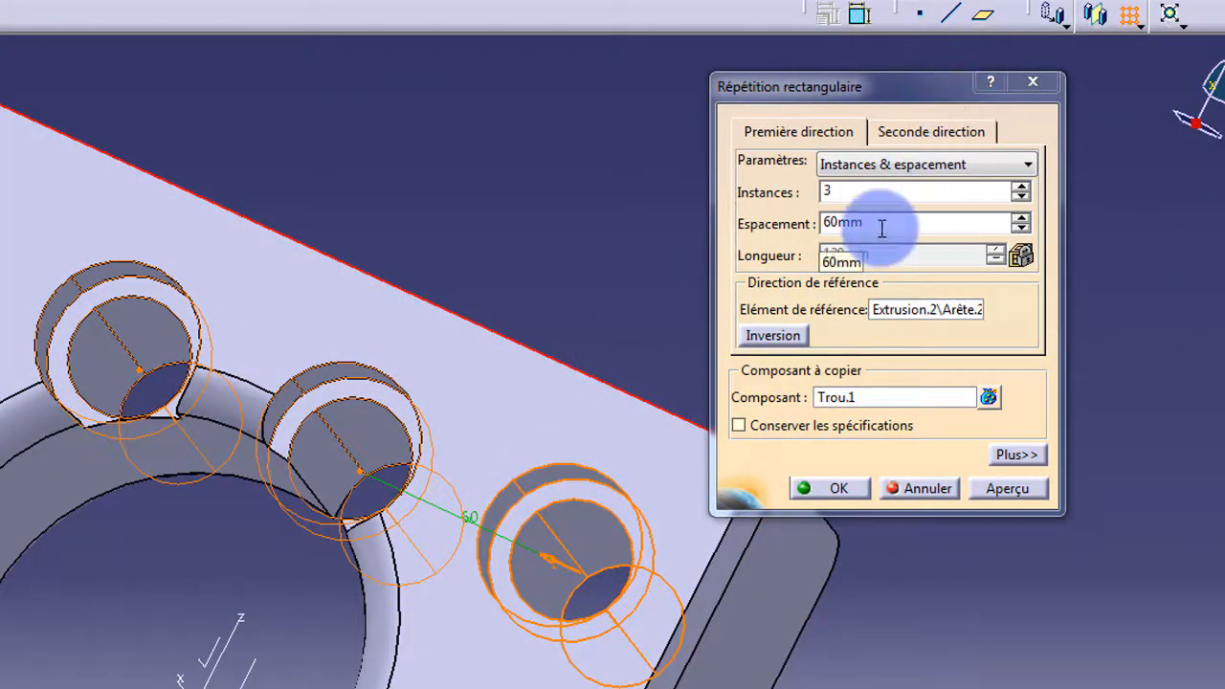
# Set the rectangular pattern's first direction to 4 instances and preview the patterned holes.
pyautogui.doubleClick(848, 192)
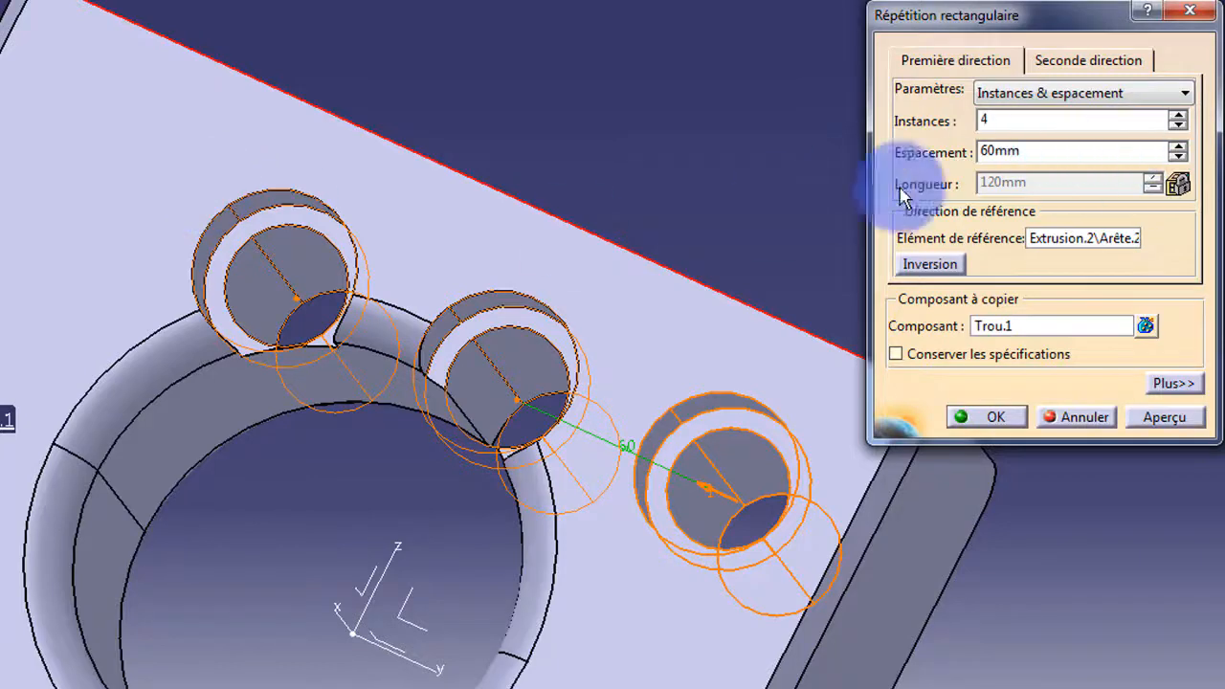
pyautogui.click(1166, 417)
pyautogui.moveTo(451, 410); pyautogui.dragTo(586, 429, button='middle')
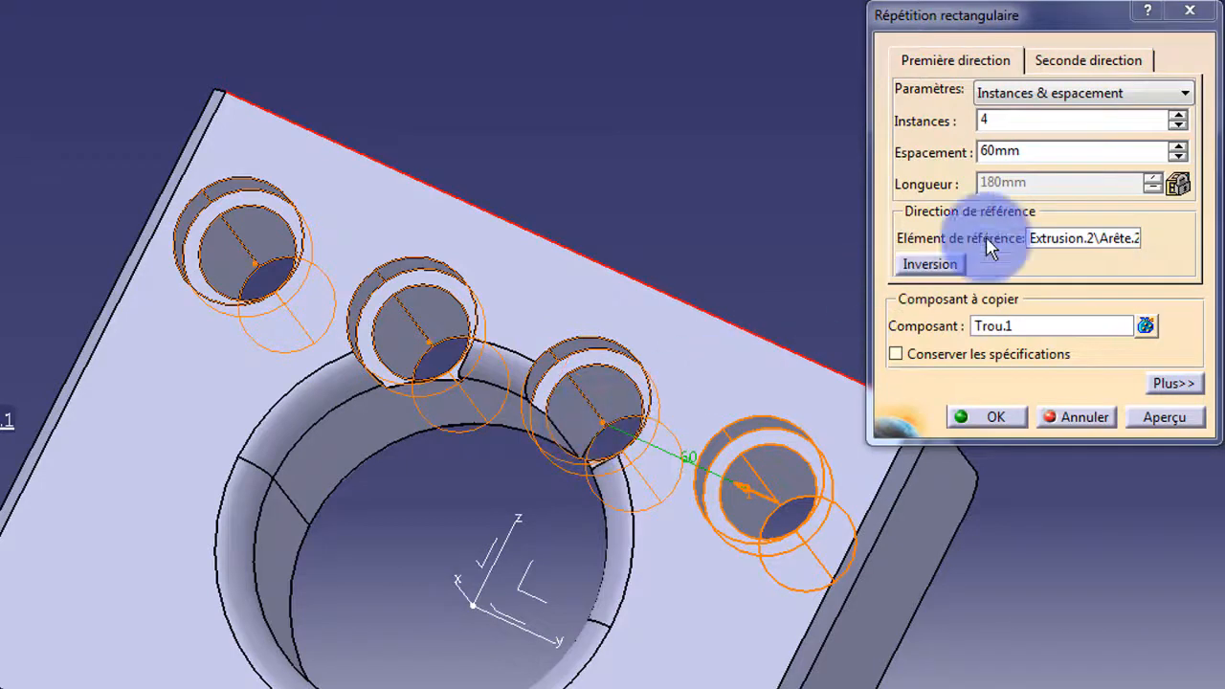
# Switch the first direction's parameters to Instances & longueur and select the length value for editing.
pyautogui.click(1094, 99)
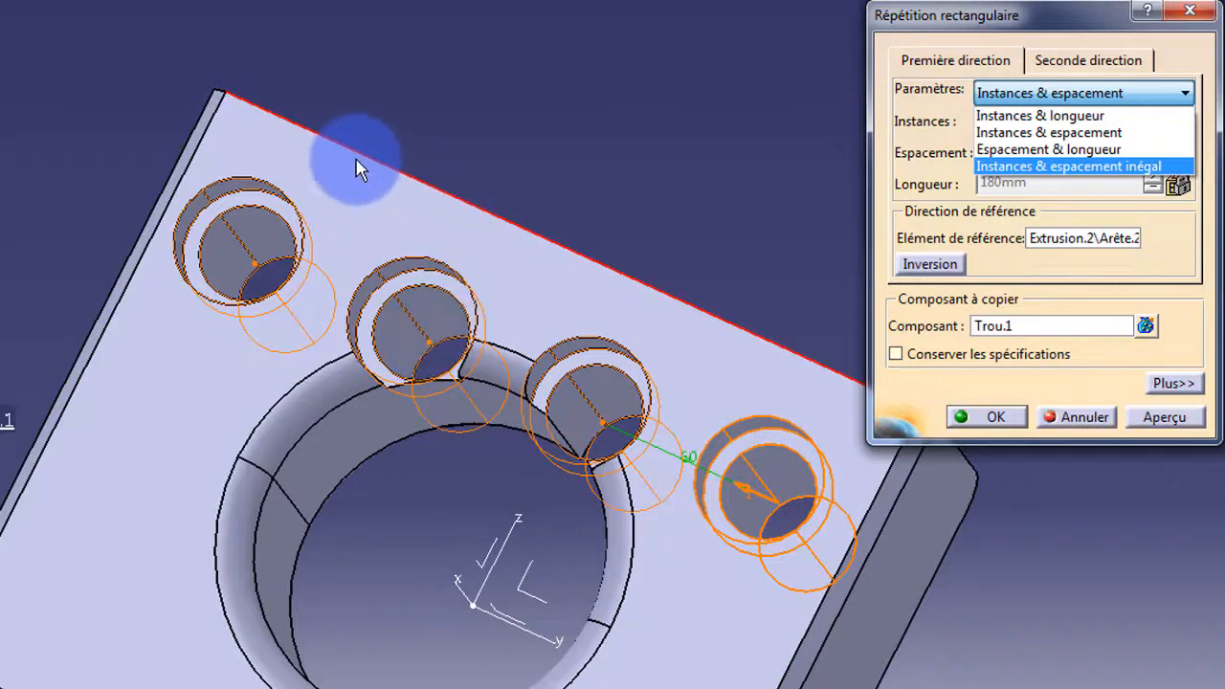
pyautogui.click(1067, 116)
pyautogui.moveTo(1049, 182); pyautogui.dragTo(943, 185)
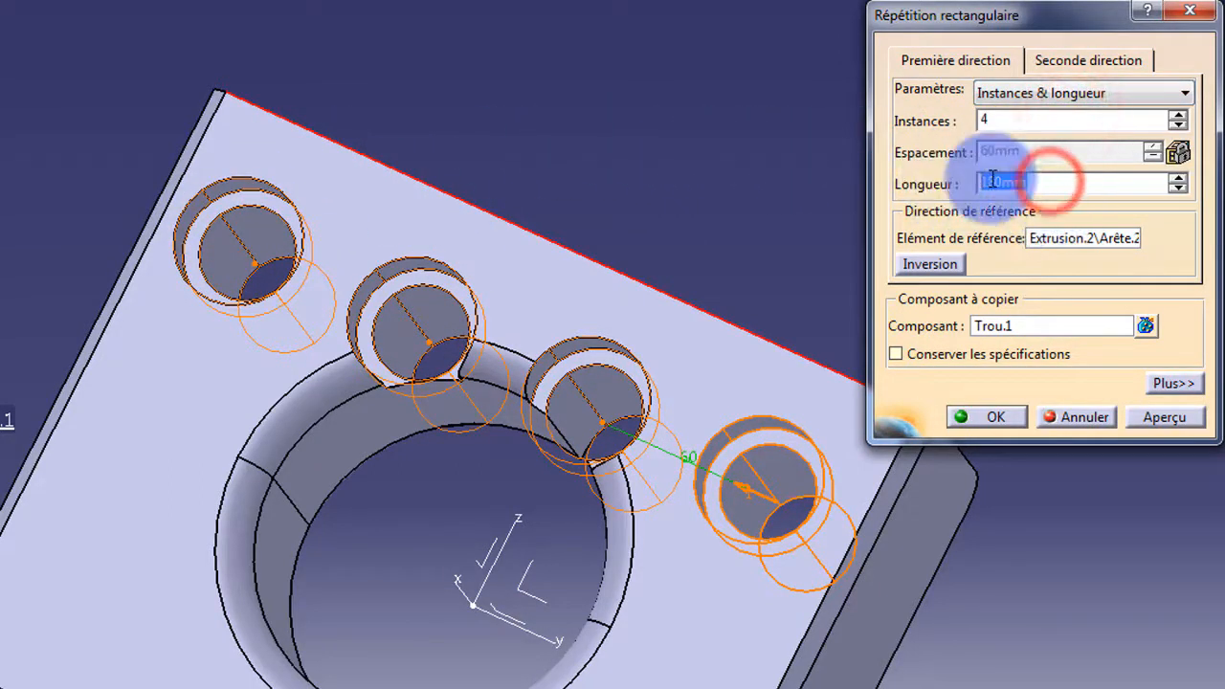
pyautogui.click(992, 182)
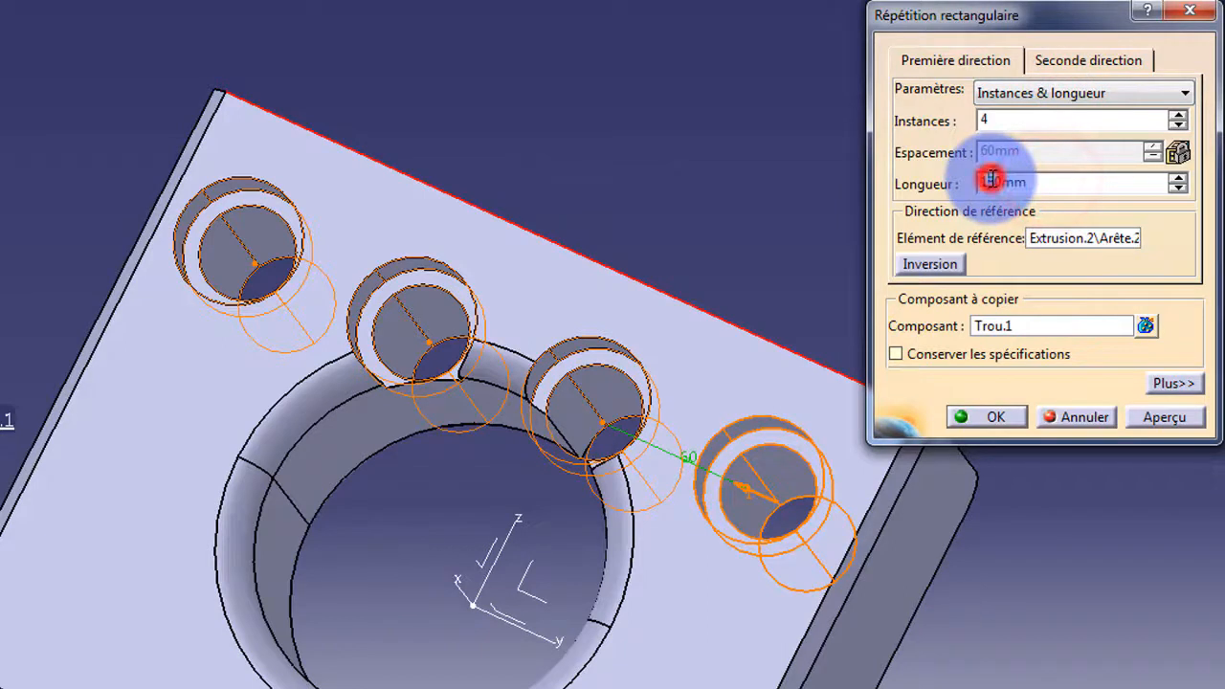
# Define the first direction by Espacement & longueur and create the rectangular pattern of the counterbored hole.
pyautogui.click(1075, 93)
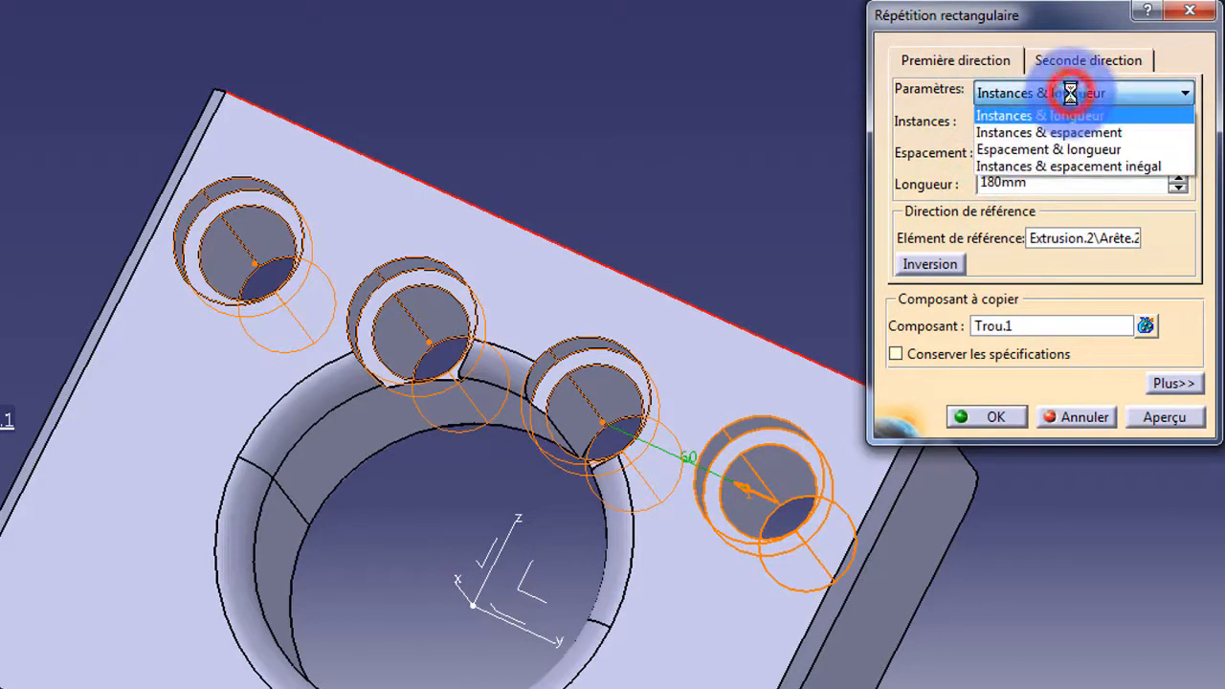
pyautogui.click(1058, 152)
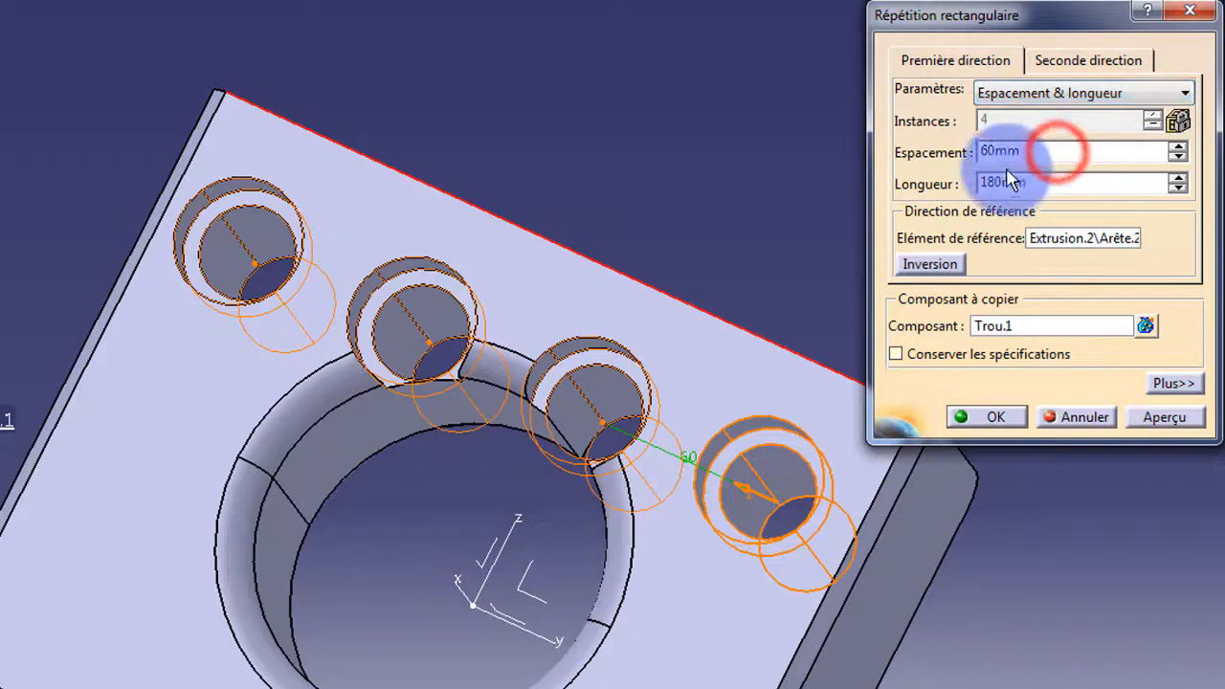
pyautogui.moveTo(1034, 143); pyautogui.dragTo(973, 150)
pyautogui.moveTo(1080, 174); pyautogui.dragTo(971, 174)
pyautogui.click(1069, 92)
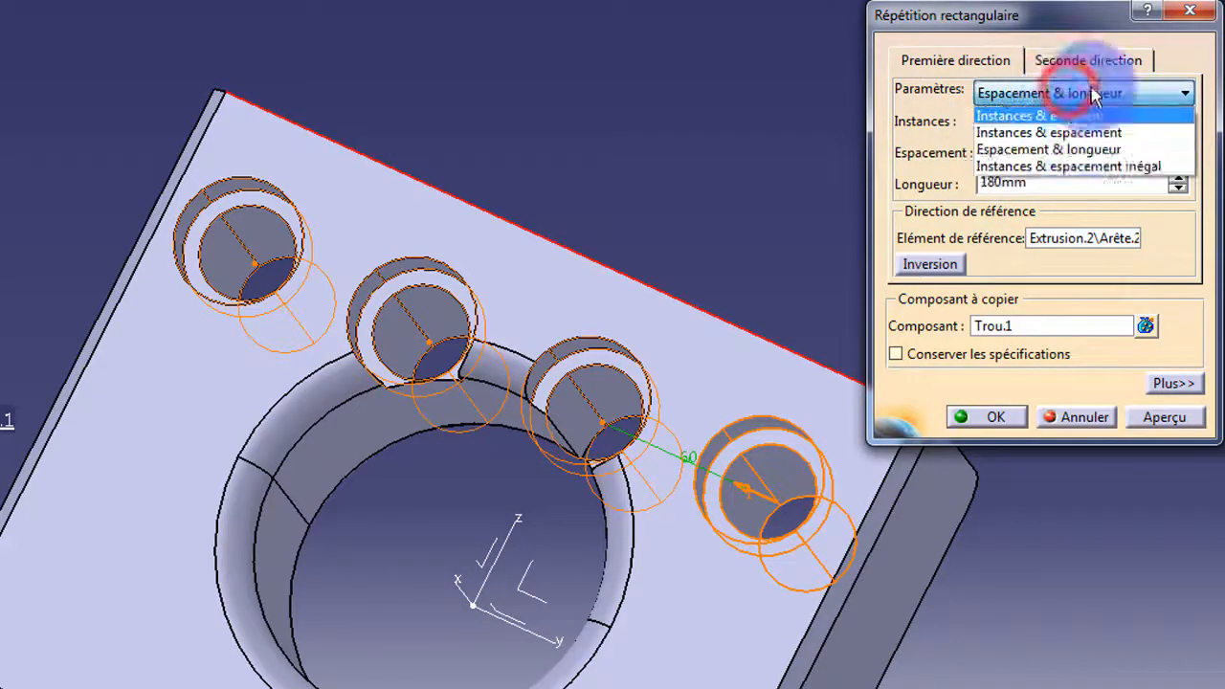
pyautogui.click(1172, 280)
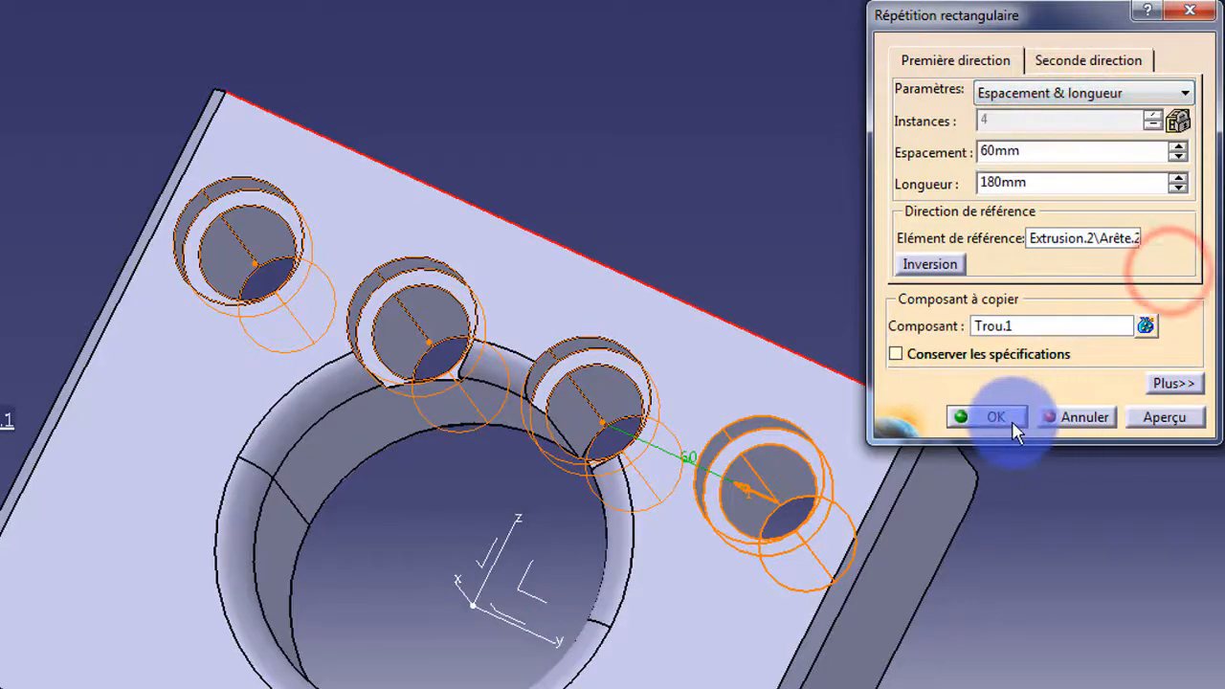
pyautogui.click(1005, 421)
pyautogui.moveTo(933, 407); pyautogui.dragTo(903, 467, button='middle')
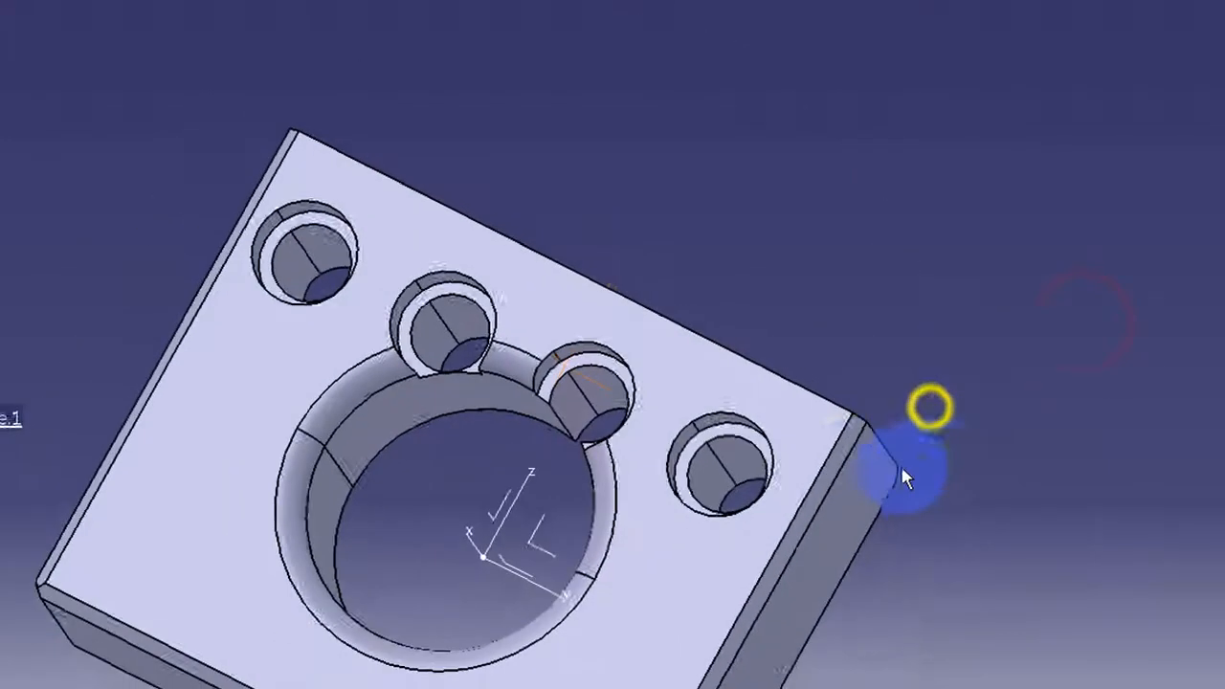
pyautogui.moveTo(826, 480)
pyautogui.mouseDown(button='middle')
pyautogui.moveTo(749, 486)
pyautogui.moveTo(805, 485)
pyautogui.mouseUp(button='middle')
pyautogui.moveTo(752, 414); pyautogui.dragTo(801, 405, button='middle')
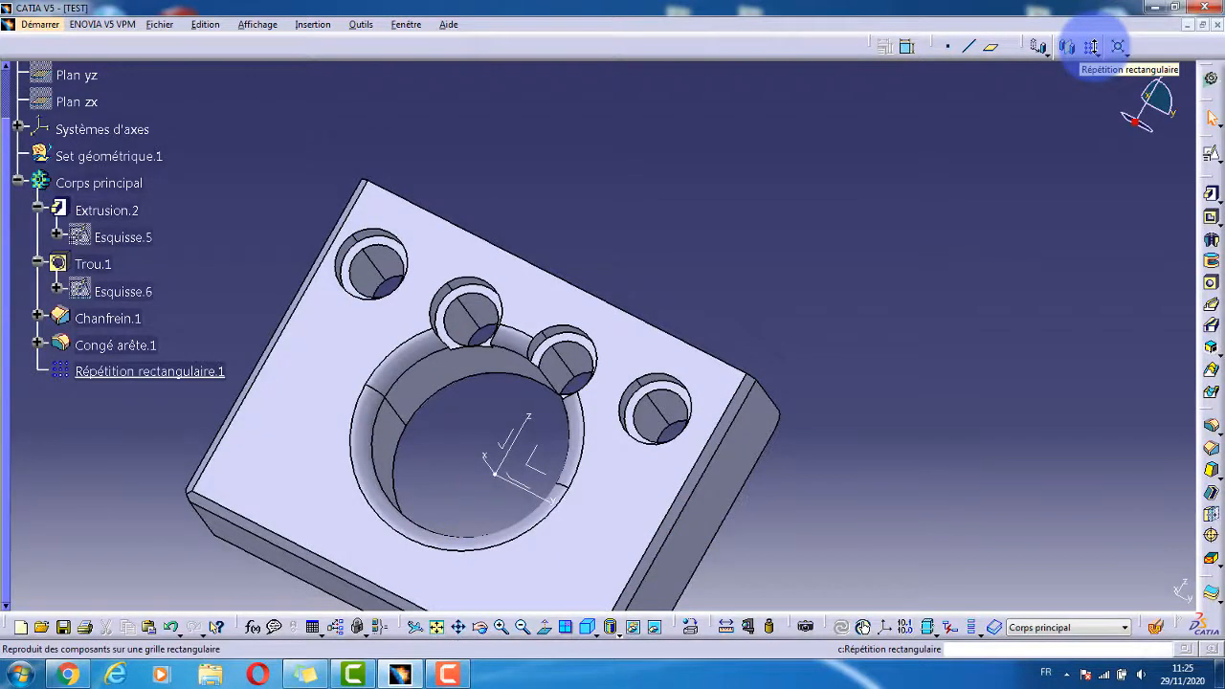
# Delete the rectangular pattern Répétition rectangulaire.1 from the main body.
pyautogui.click(146, 372)
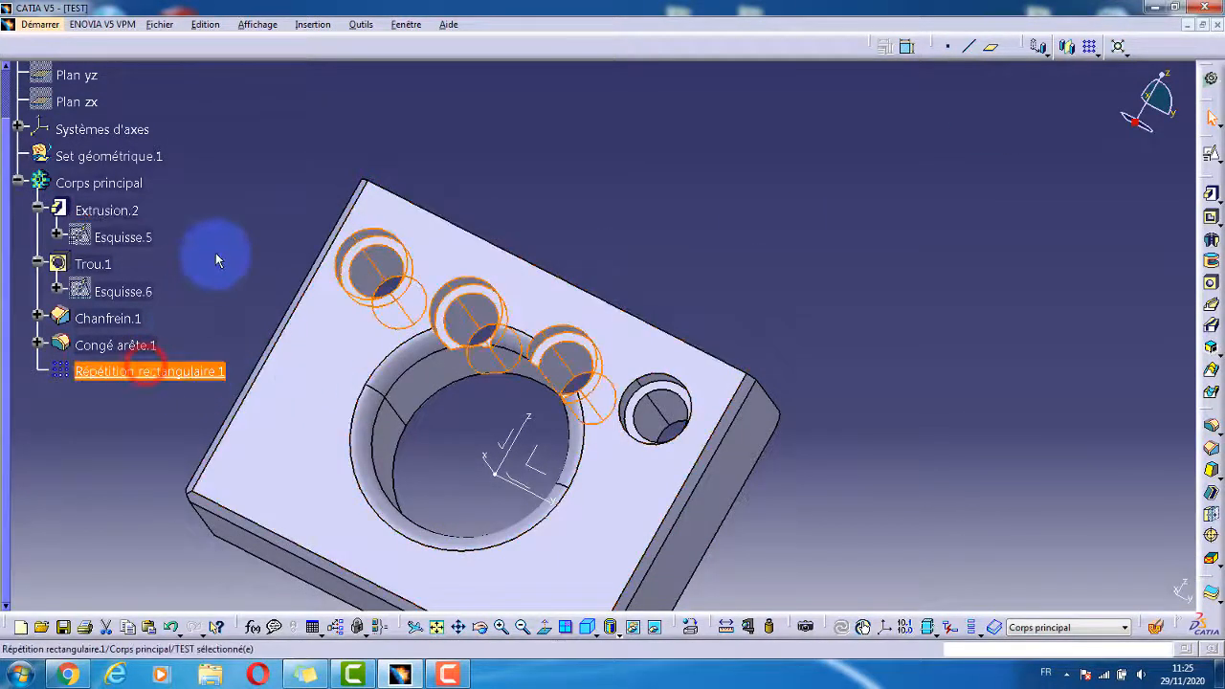
pyautogui.press('Delete')
pyautogui.press('Return')
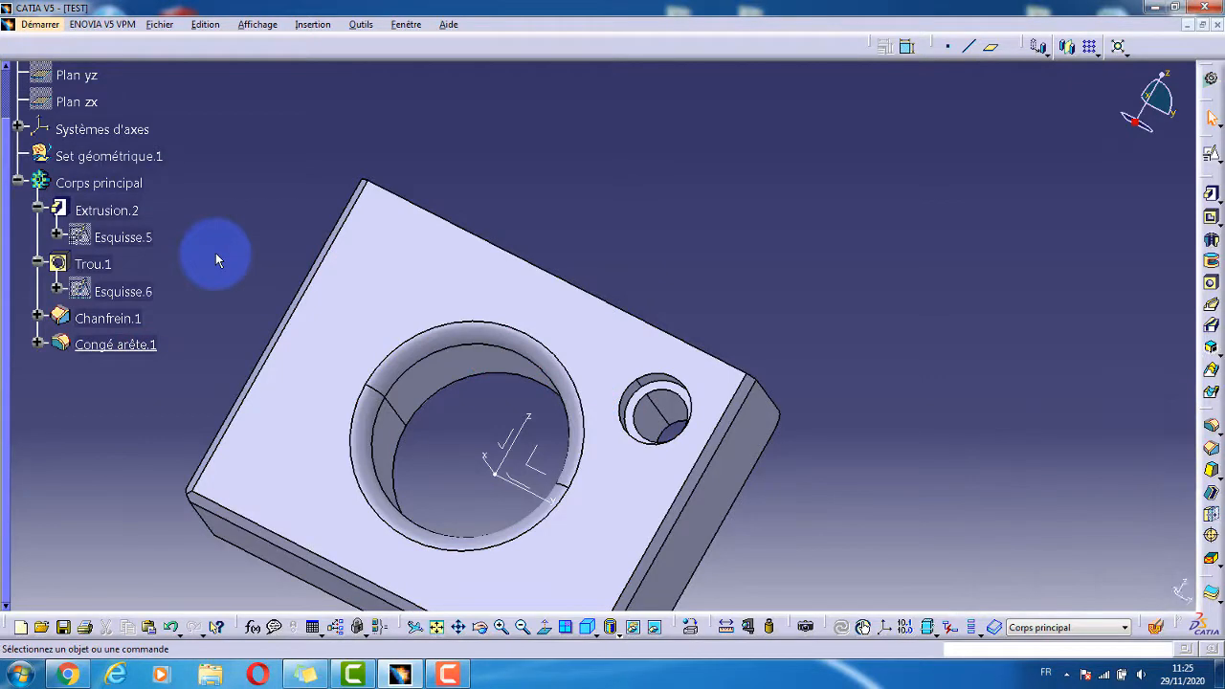
# Start a circular pattern of the counterbored hole Trou.1 with 6 instances.
pyautogui.click(100, 268)
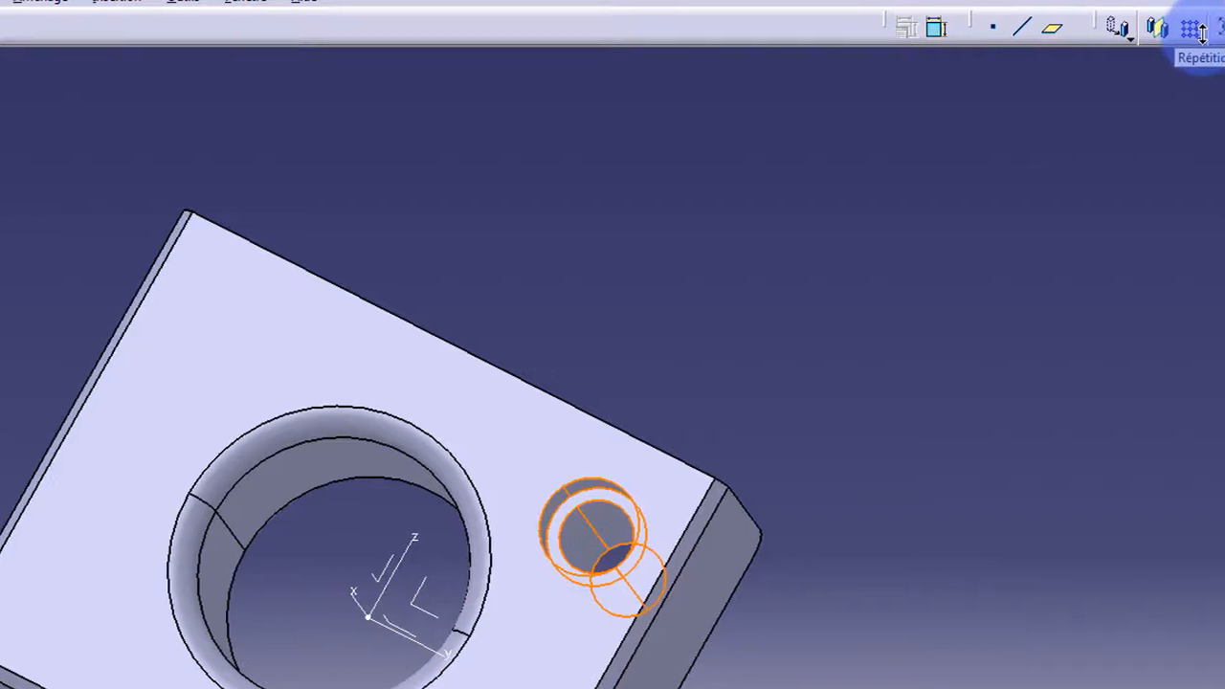
pyautogui.click(1209, 36)
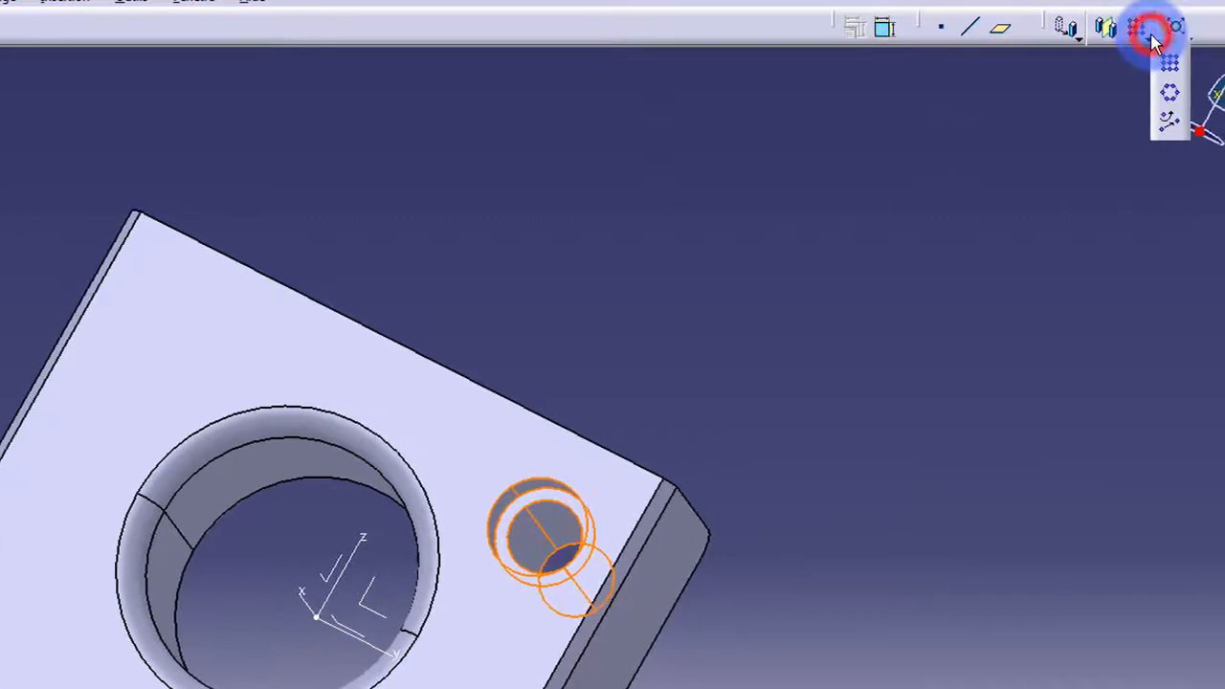
pyautogui.click(1170, 93)
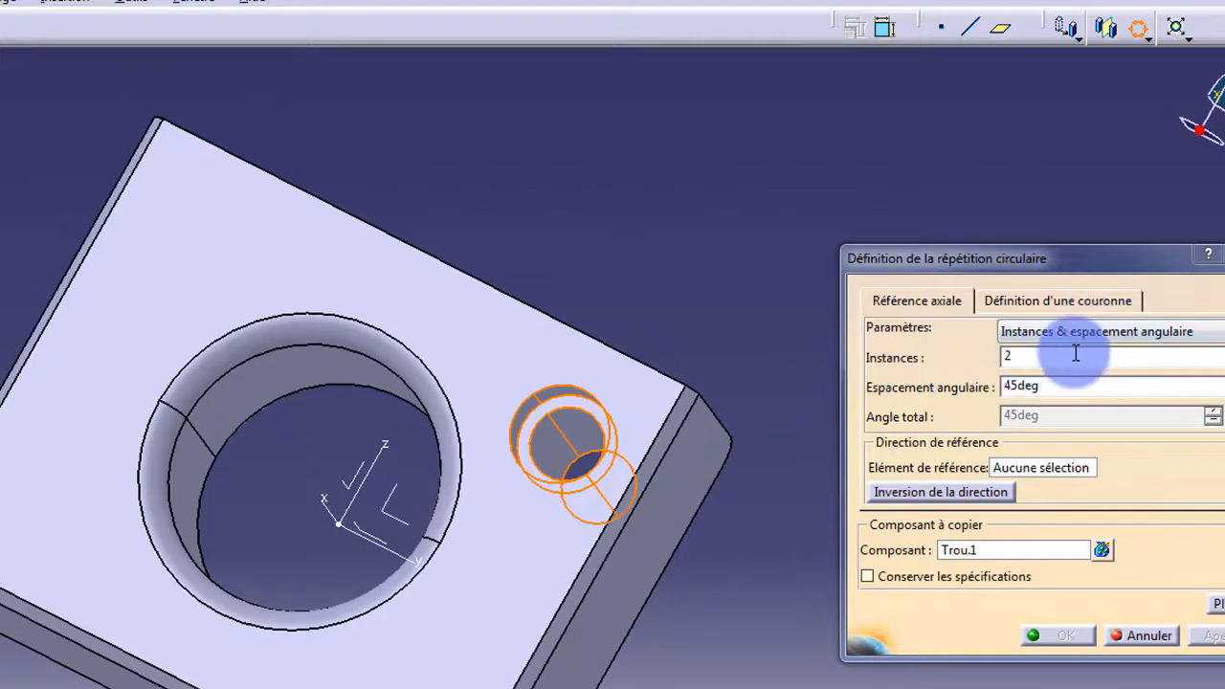
pyautogui.doubleClick(1075, 352)
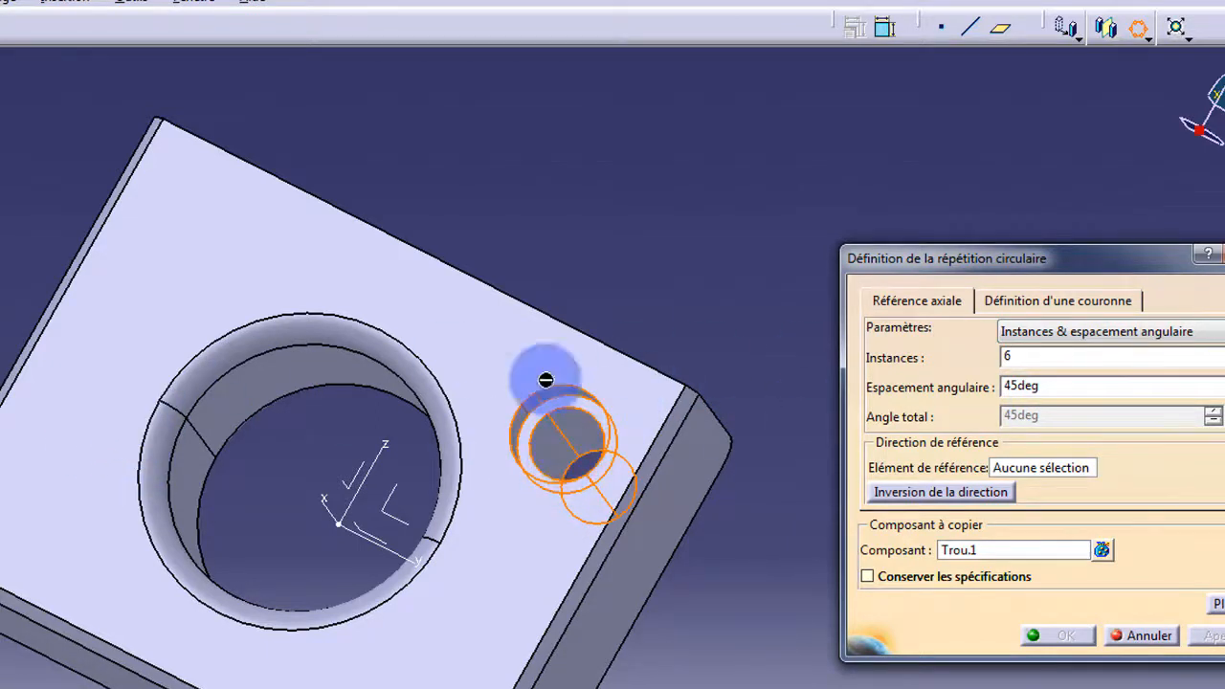
# Set the circular pattern's parameters to Couronne entière so the holes fill a complete circle.
pyautogui.click(1080, 335)
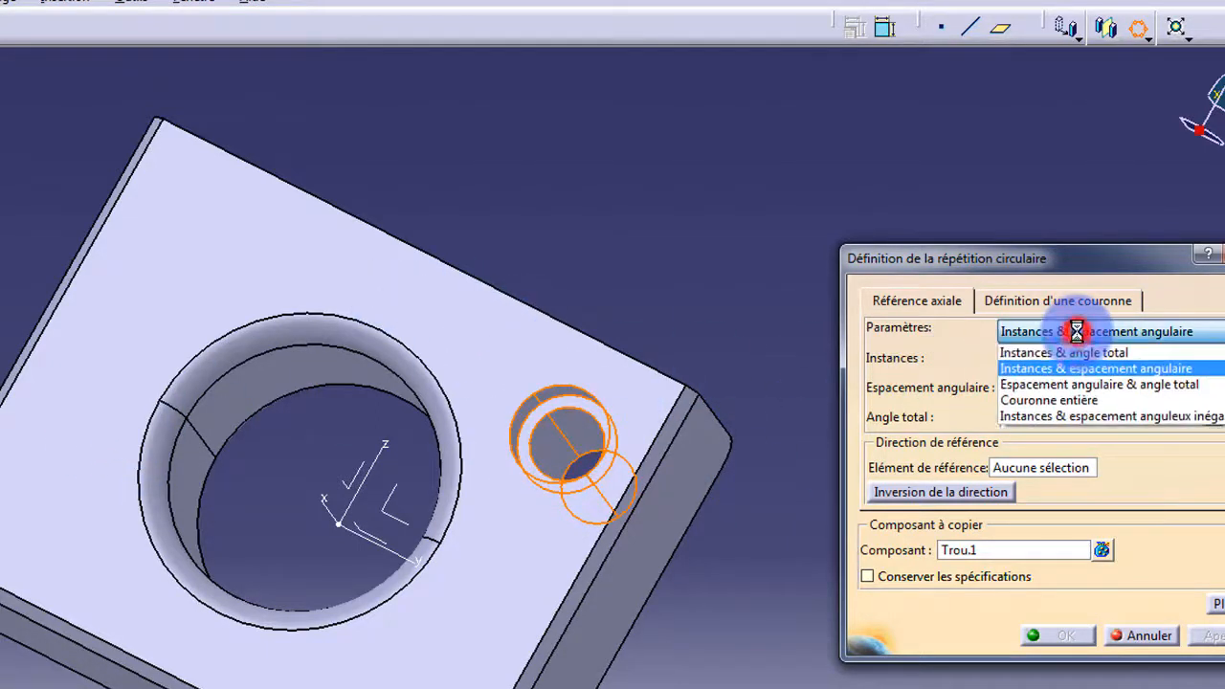
pyautogui.click(1088, 402)
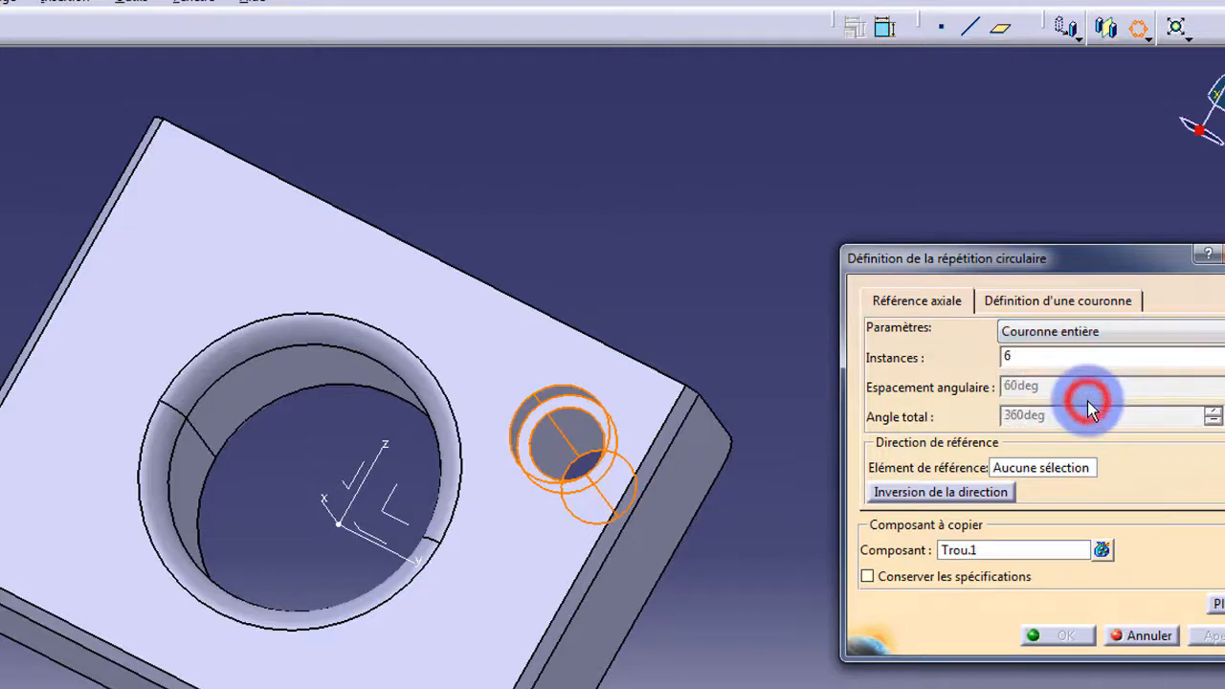
pyautogui.click(1002, 357)
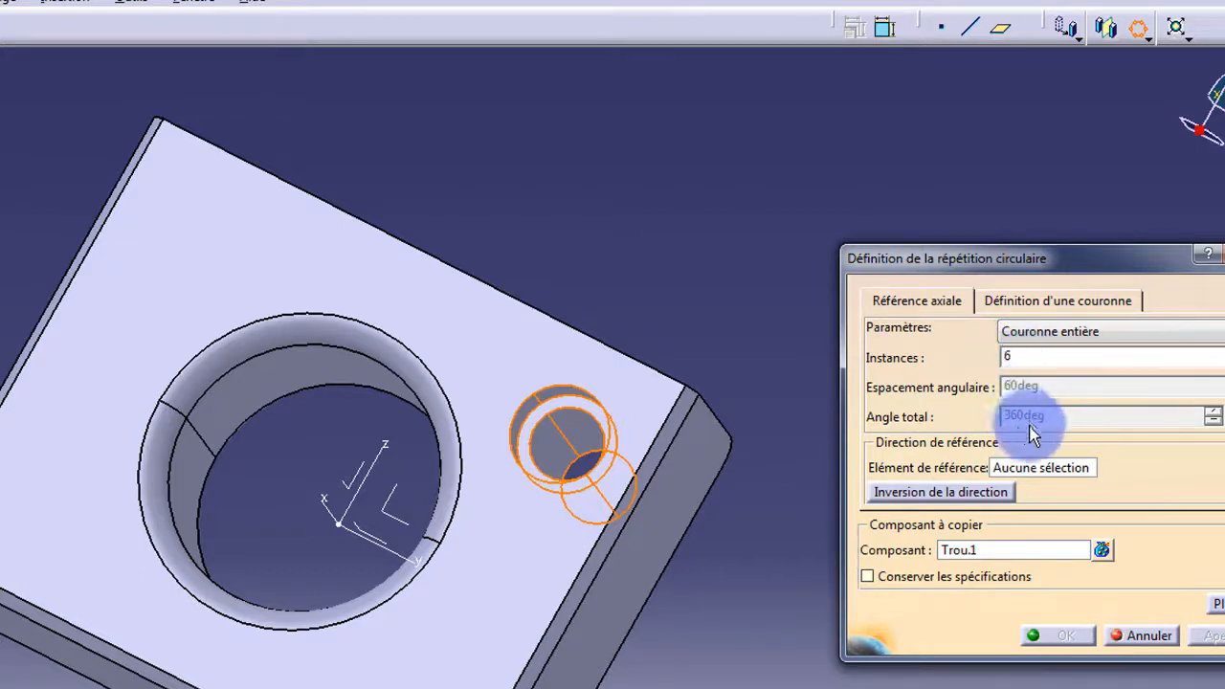
pyautogui.click(1081, 331)
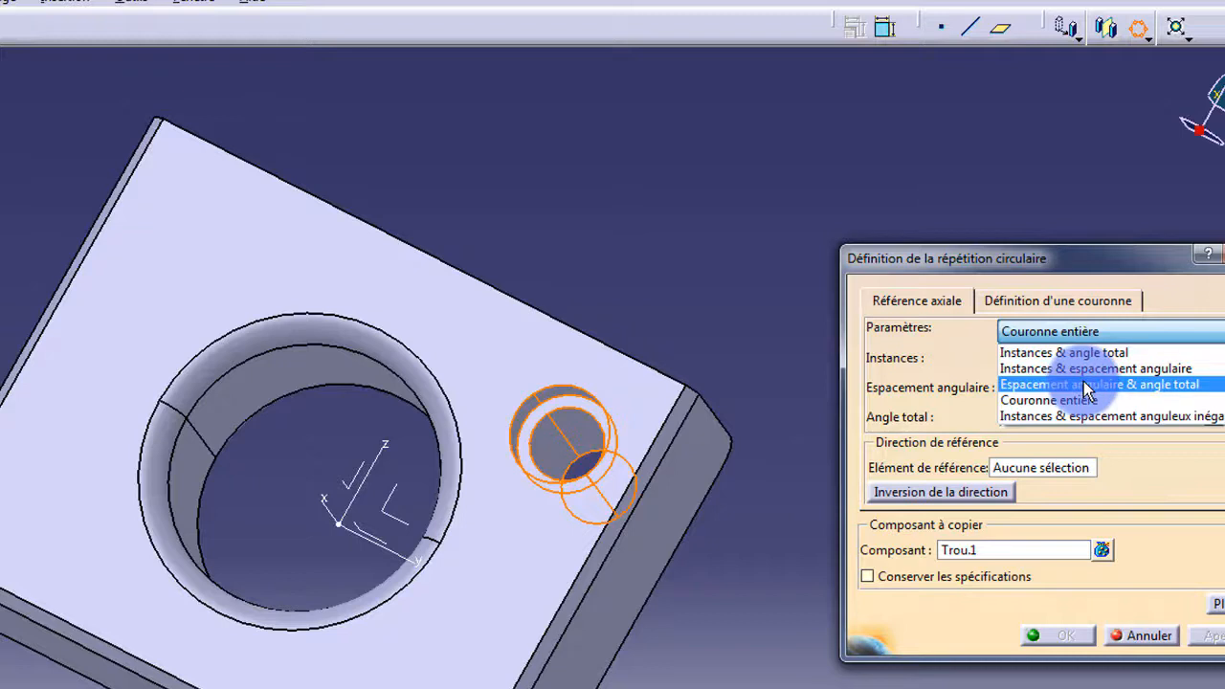
pyautogui.click(1048, 400)
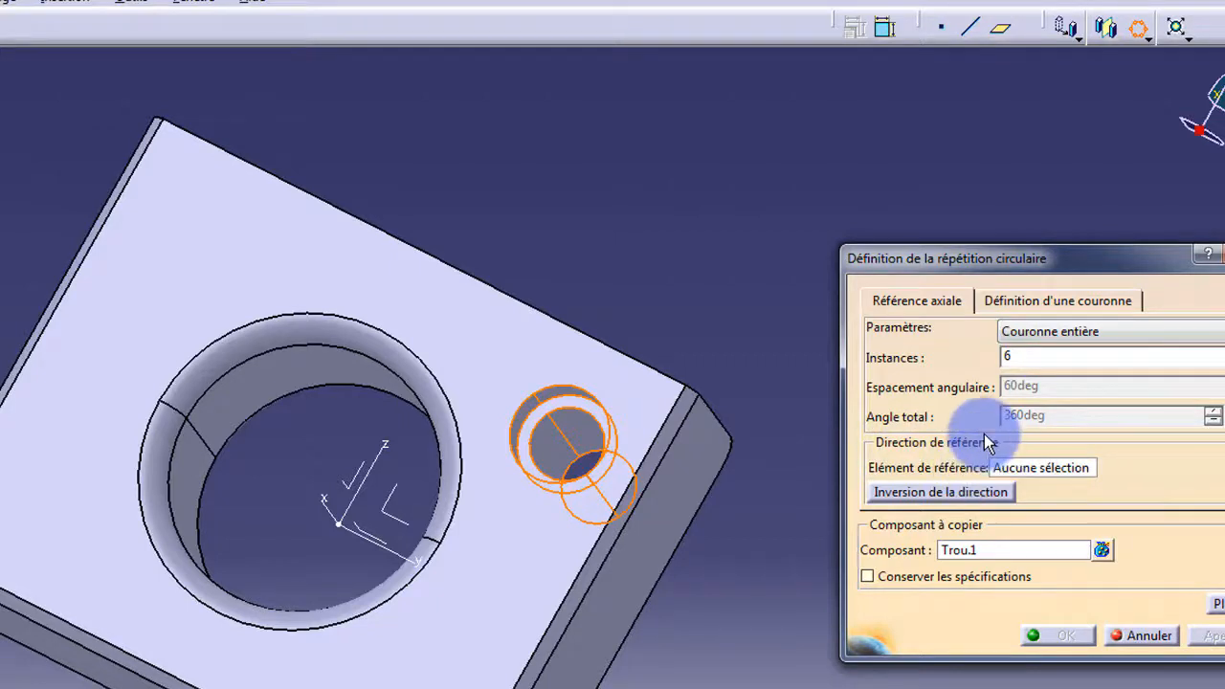
# Use the X axis of the absolute axis system as the circular pattern's reference element and preview the holes.
pyautogui.click(1022, 467)
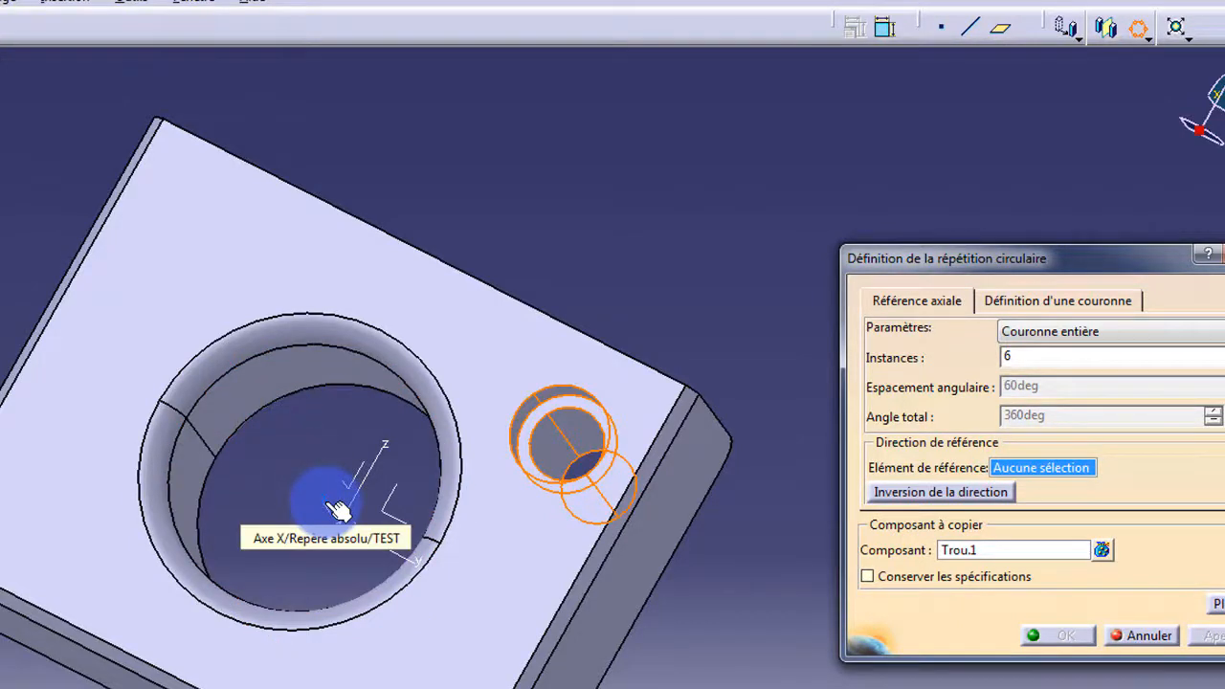
pyautogui.moveTo(312, 501)
pyautogui.mouseDown(button='middle')
pyautogui.moveTo(348, 384)
pyautogui.moveTo(321, 505)
pyautogui.mouseUp(button='middle')
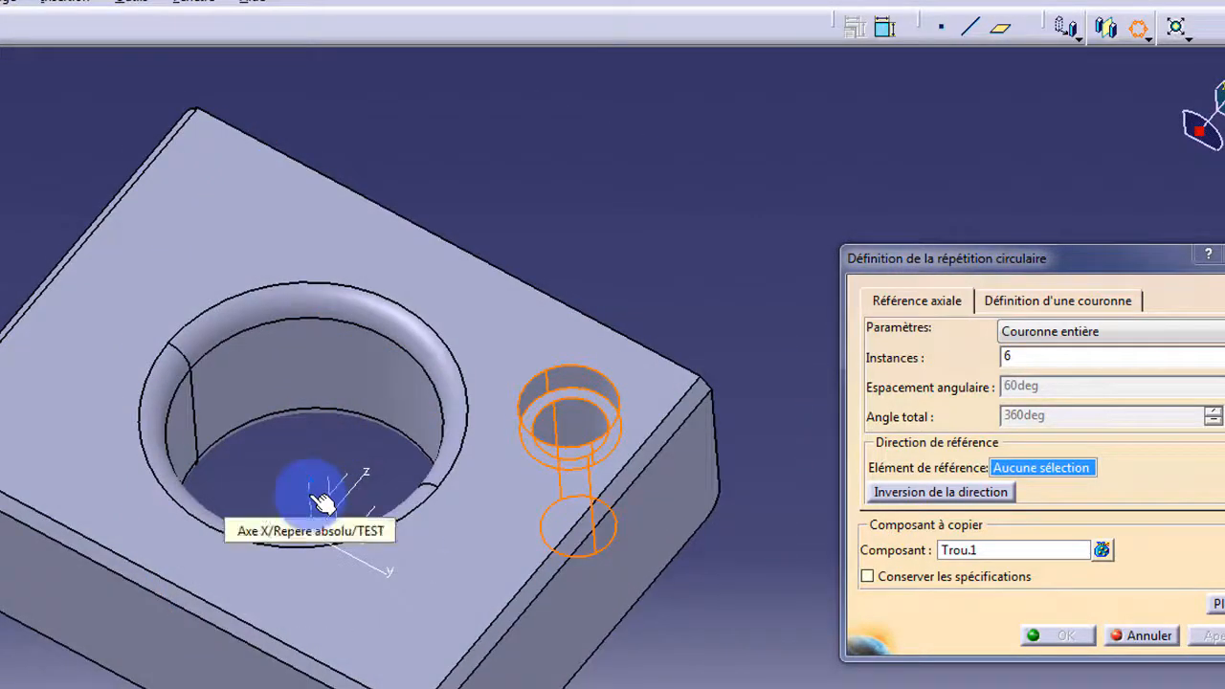
pyautogui.click(321, 501)
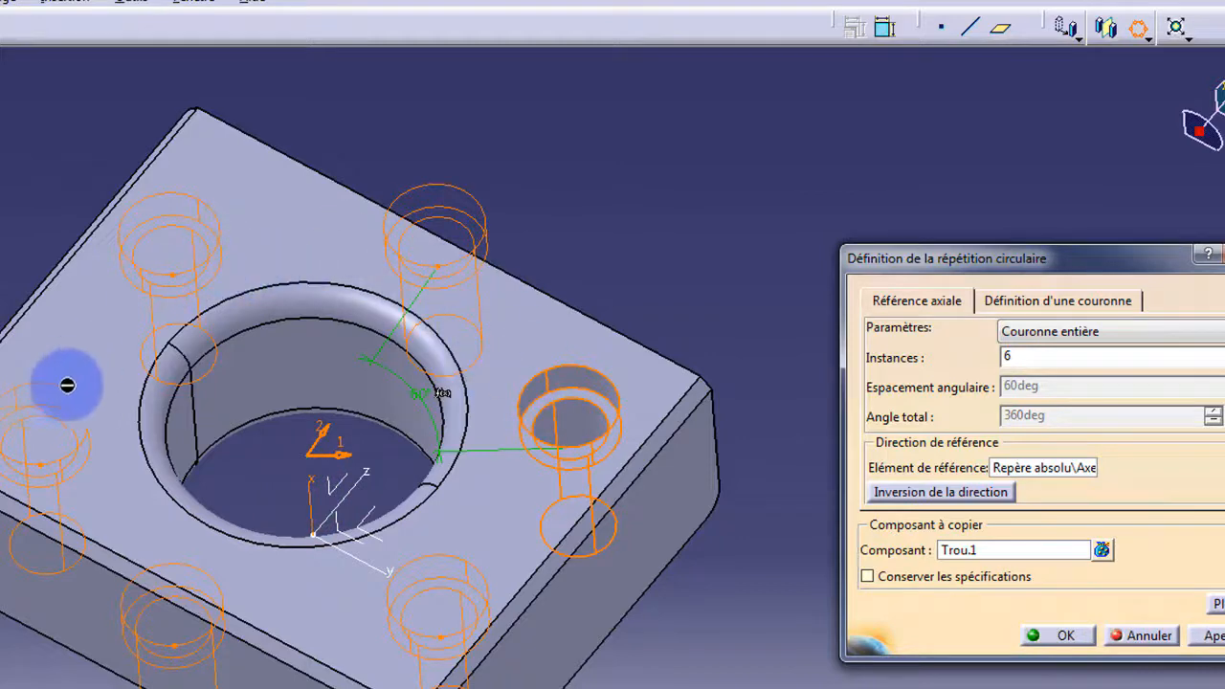
pyautogui.click(1211, 636)
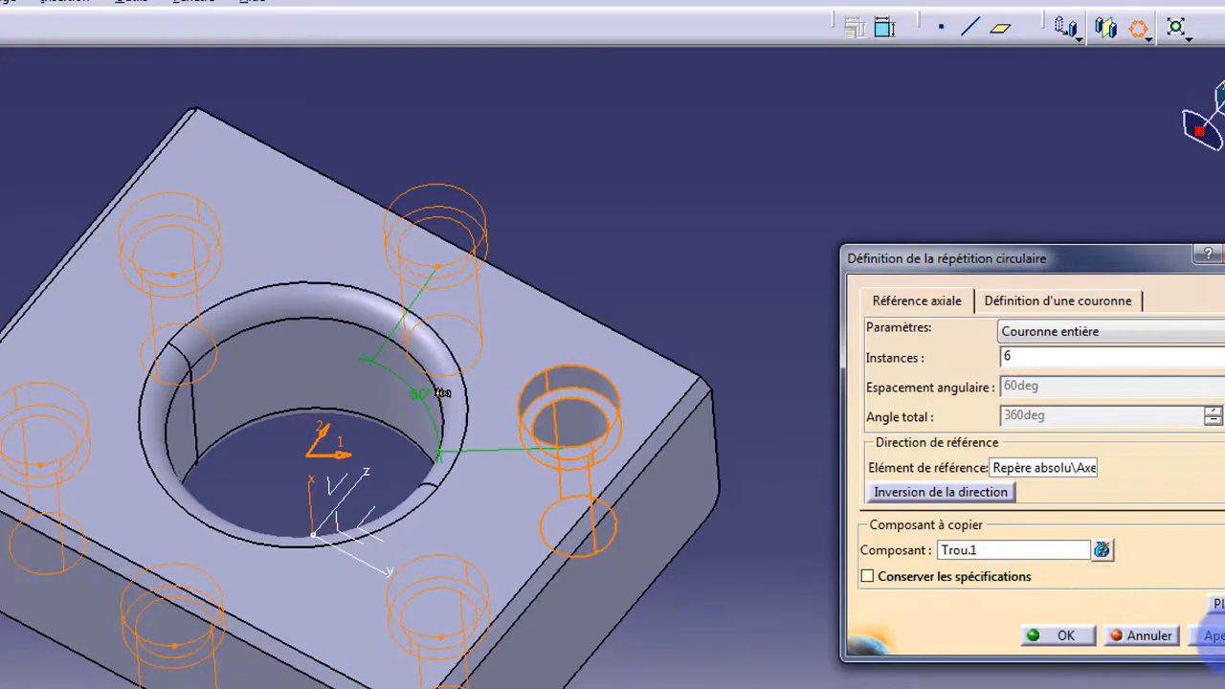
pyautogui.moveTo(325, 558); pyautogui.dragTo(271, 588, button='middle')
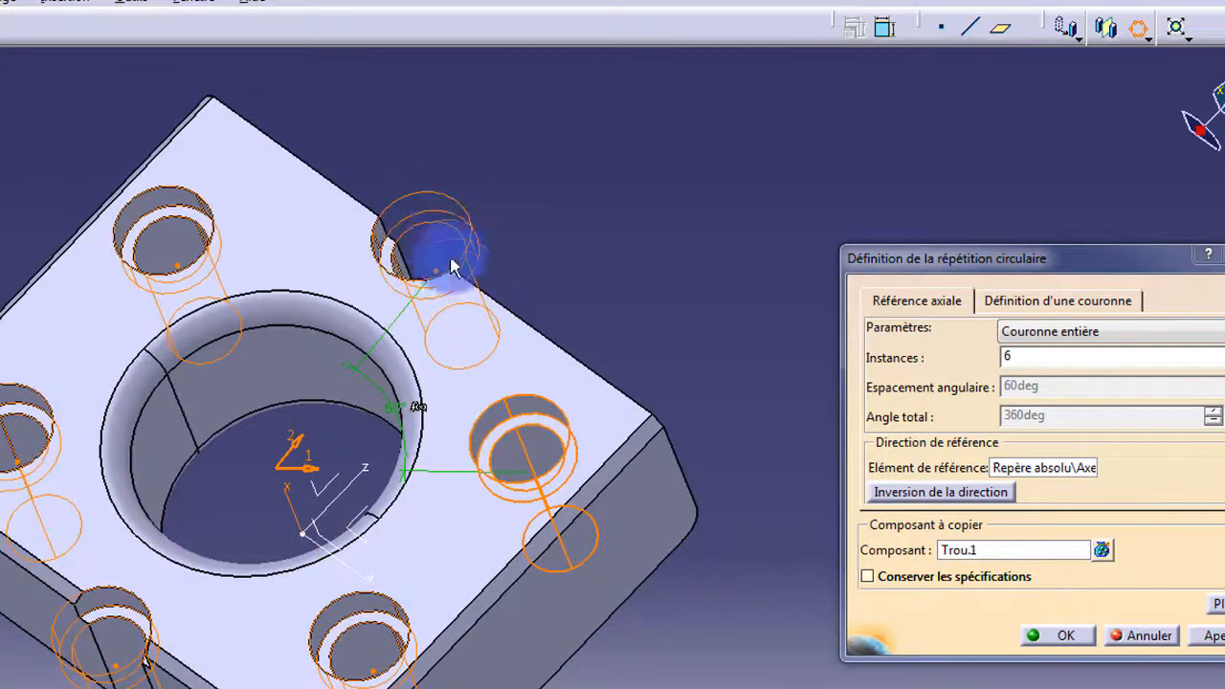
pyautogui.moveTo(141, 514); pyautogui.dragTo(329, 446, button='middle')
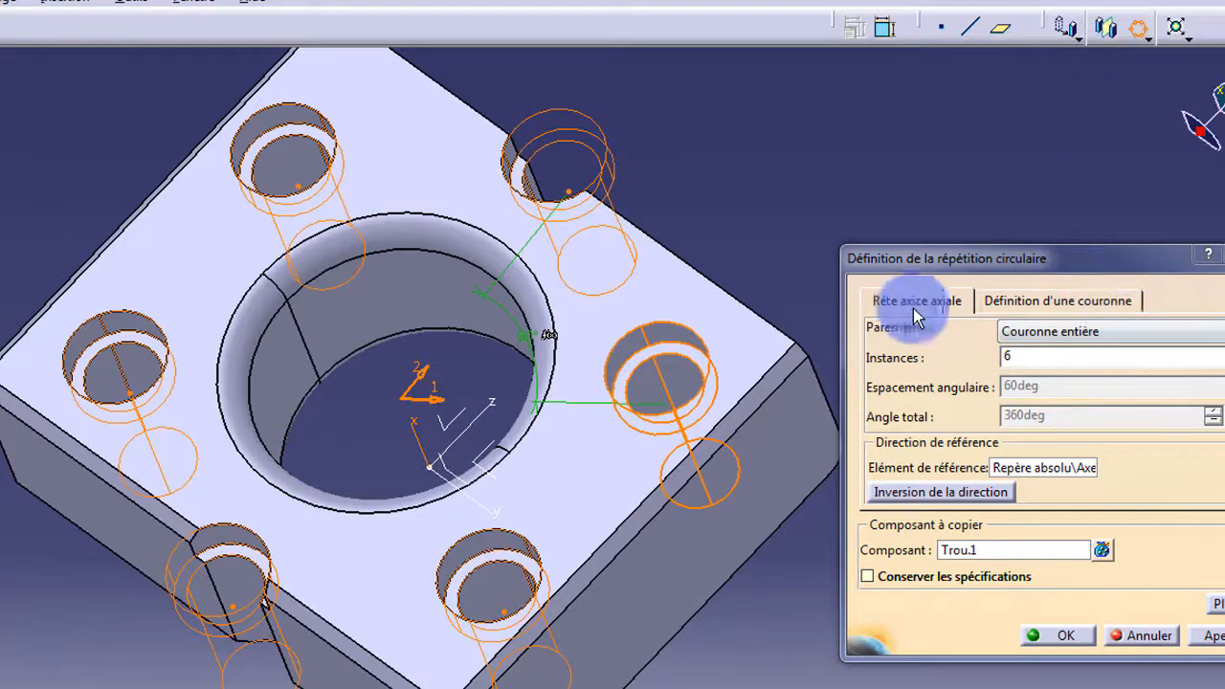
# Create the circular pattern around the central bore and clear the selection.
pyautogui.click(1063, 636)
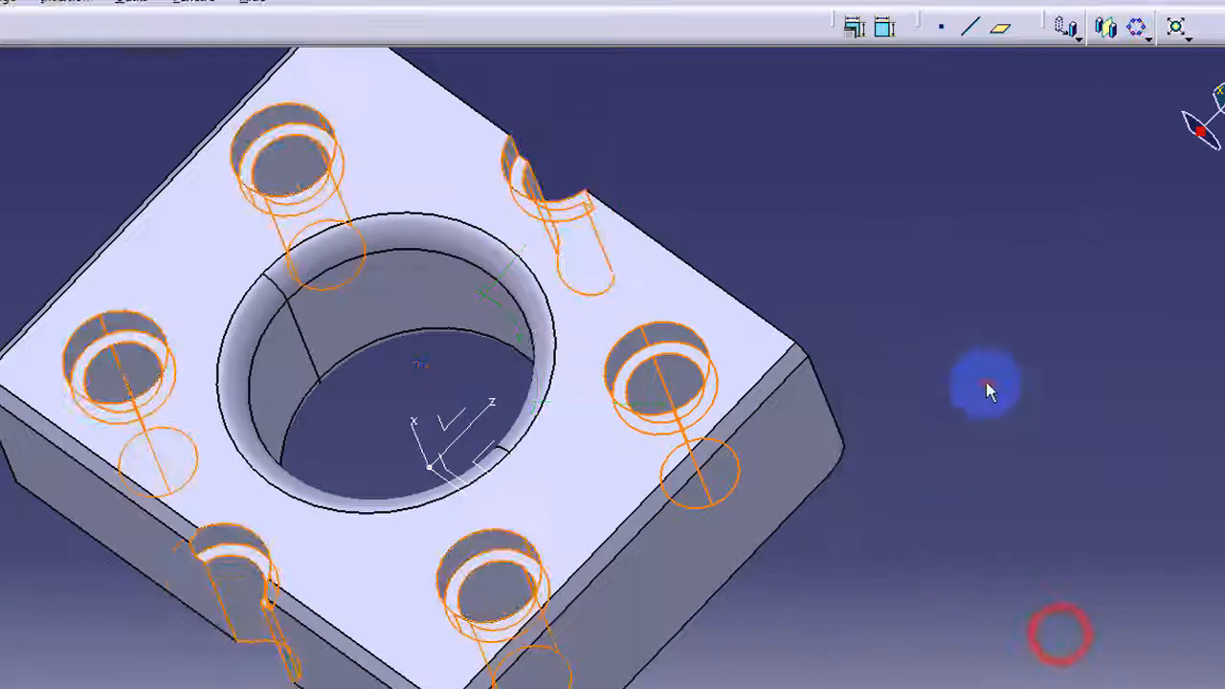
pyautogui.click(986, 383)
pyautogui.moveTo(662, 467); pyautogui.dragTo(762, 337, button='middle')
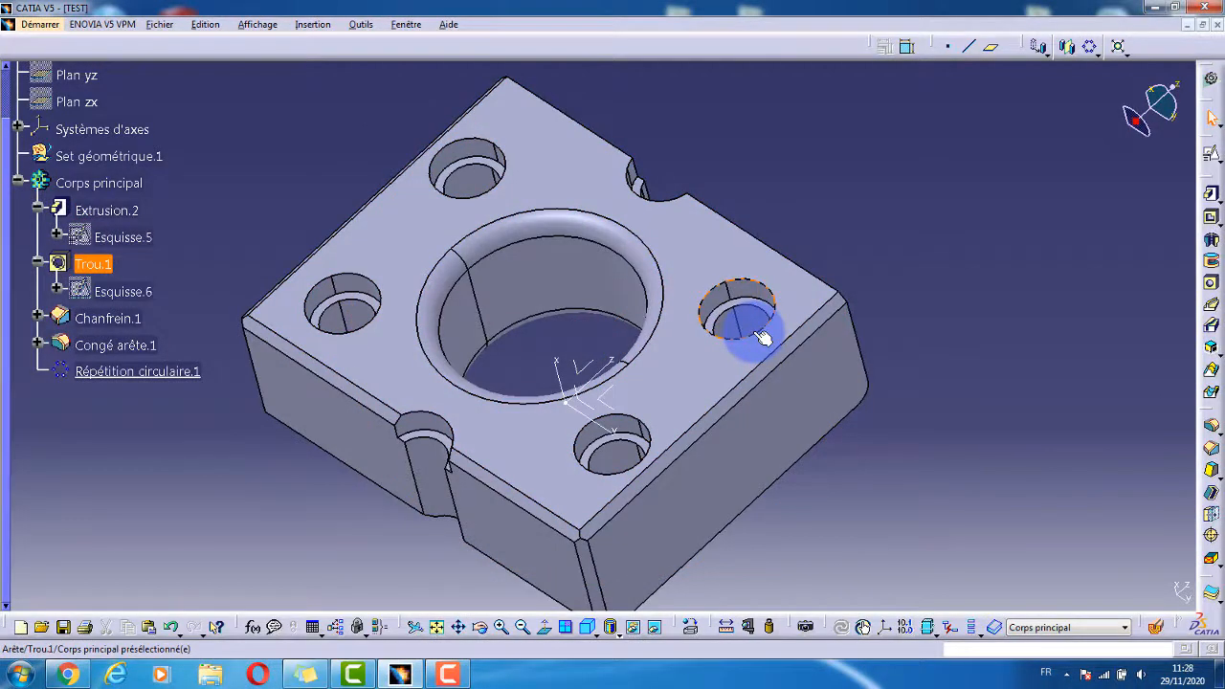